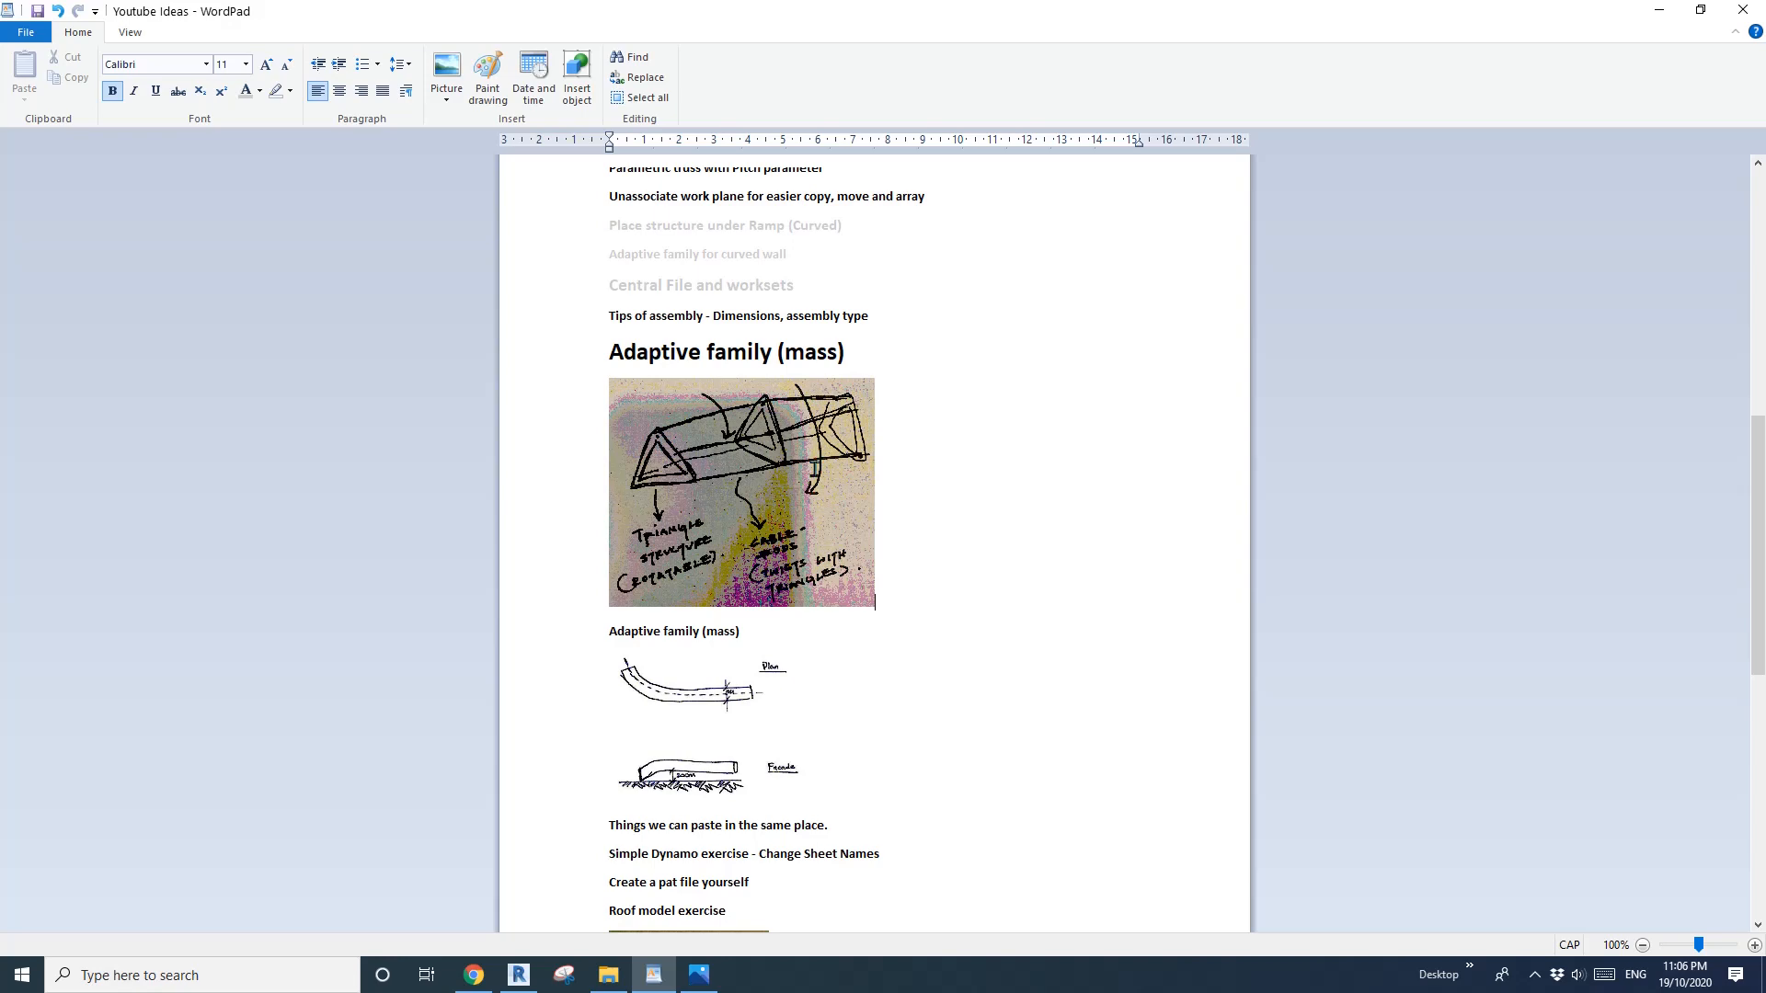
# Switch to Revit and create a new family from the Metric Generic Model Adaptive template.
pyautogui.click(519, 976)
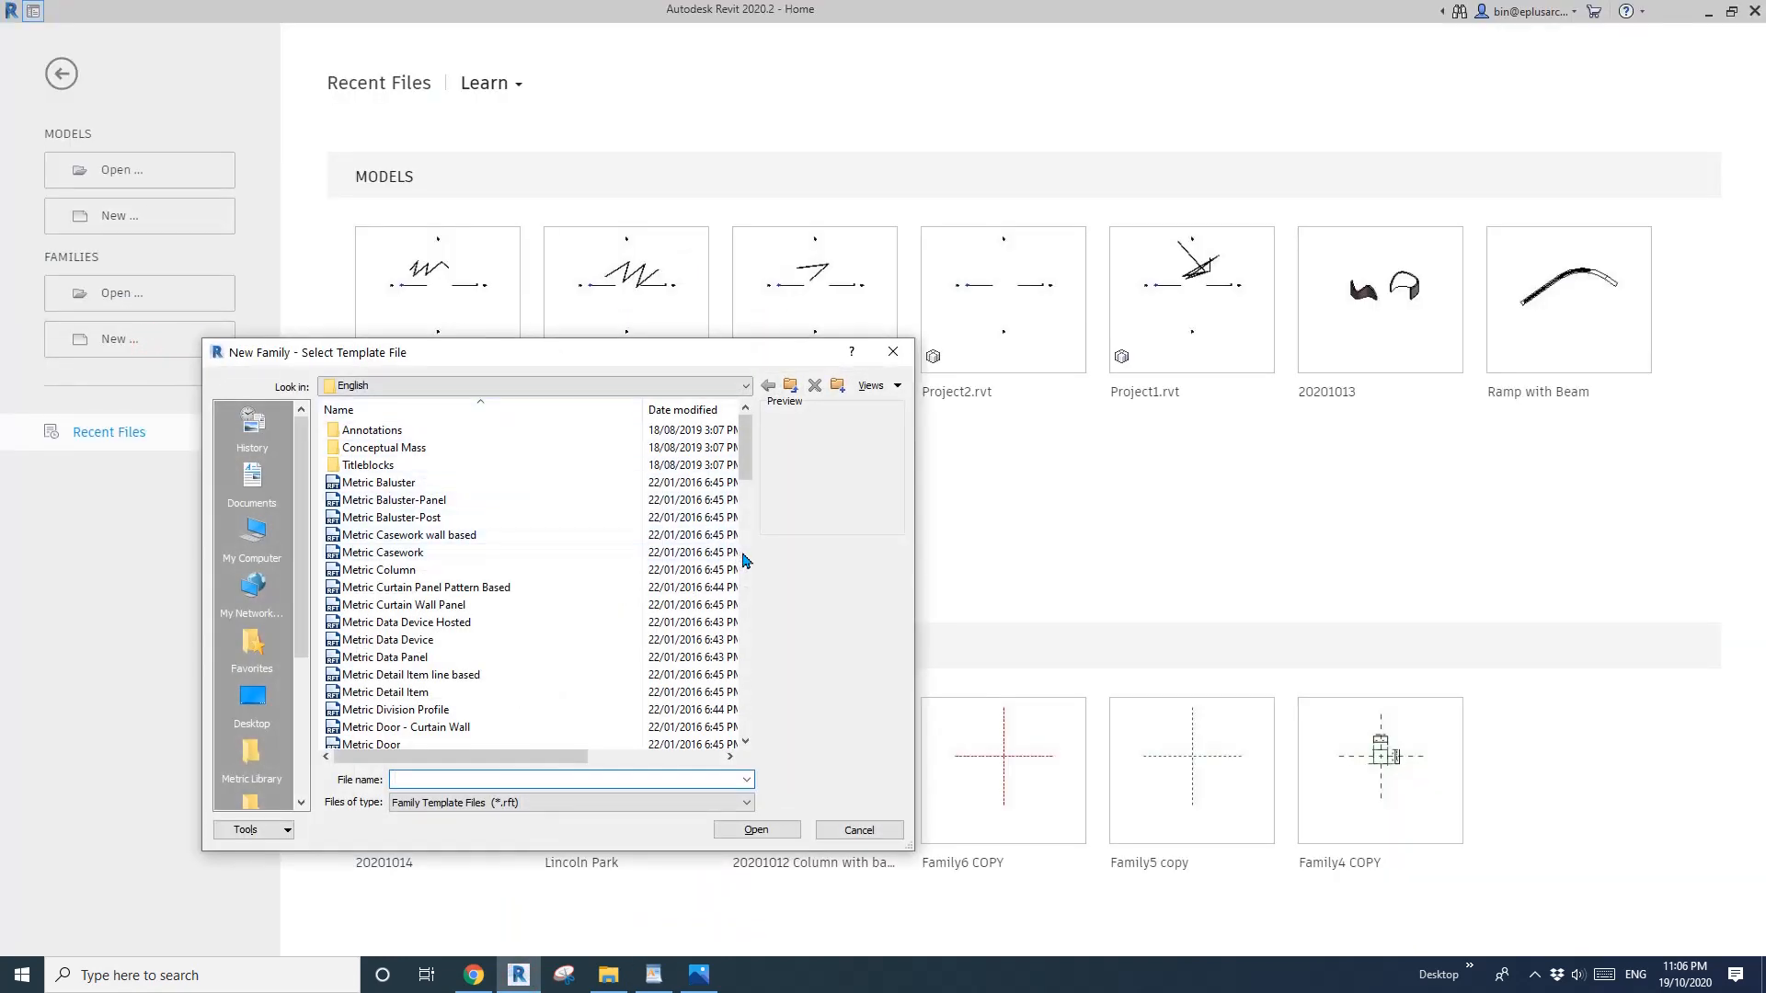
pyautogui.click(745, 552)
pyautogui.click(470, 676)
pyautogui.click(784, 831)
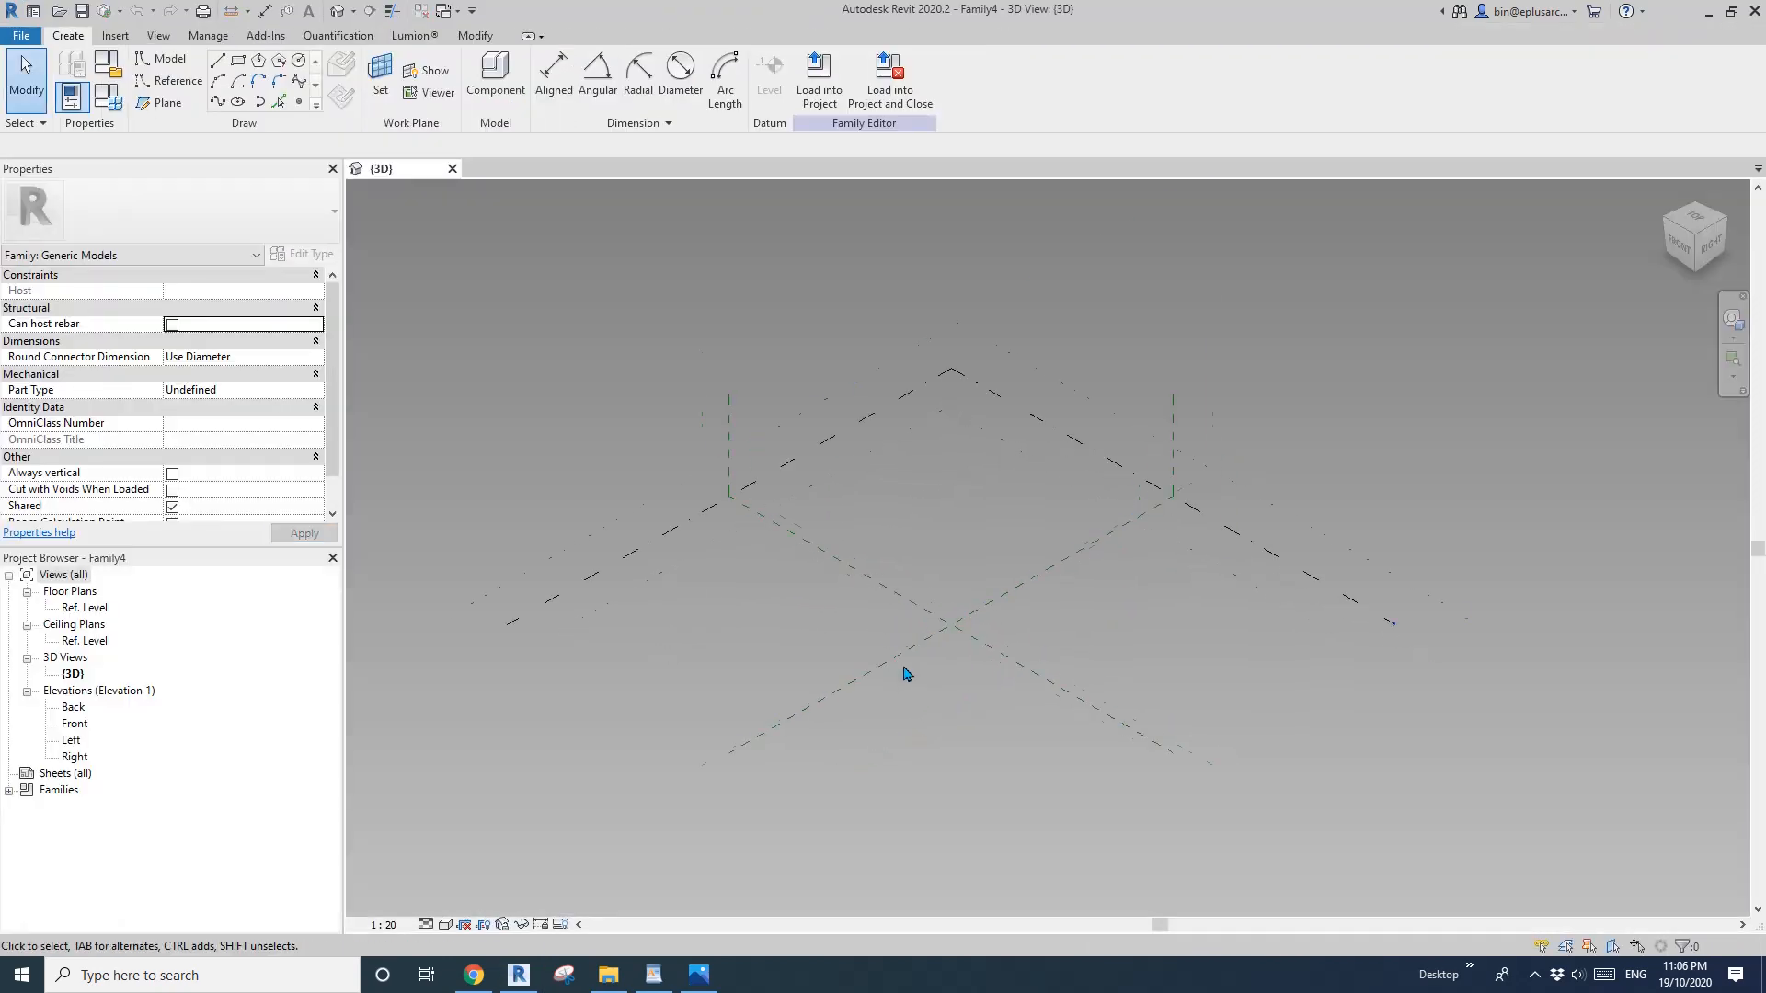
# Place three reference points in a row on the reference level in the 3D view.
pyautogui.click(298, 103)
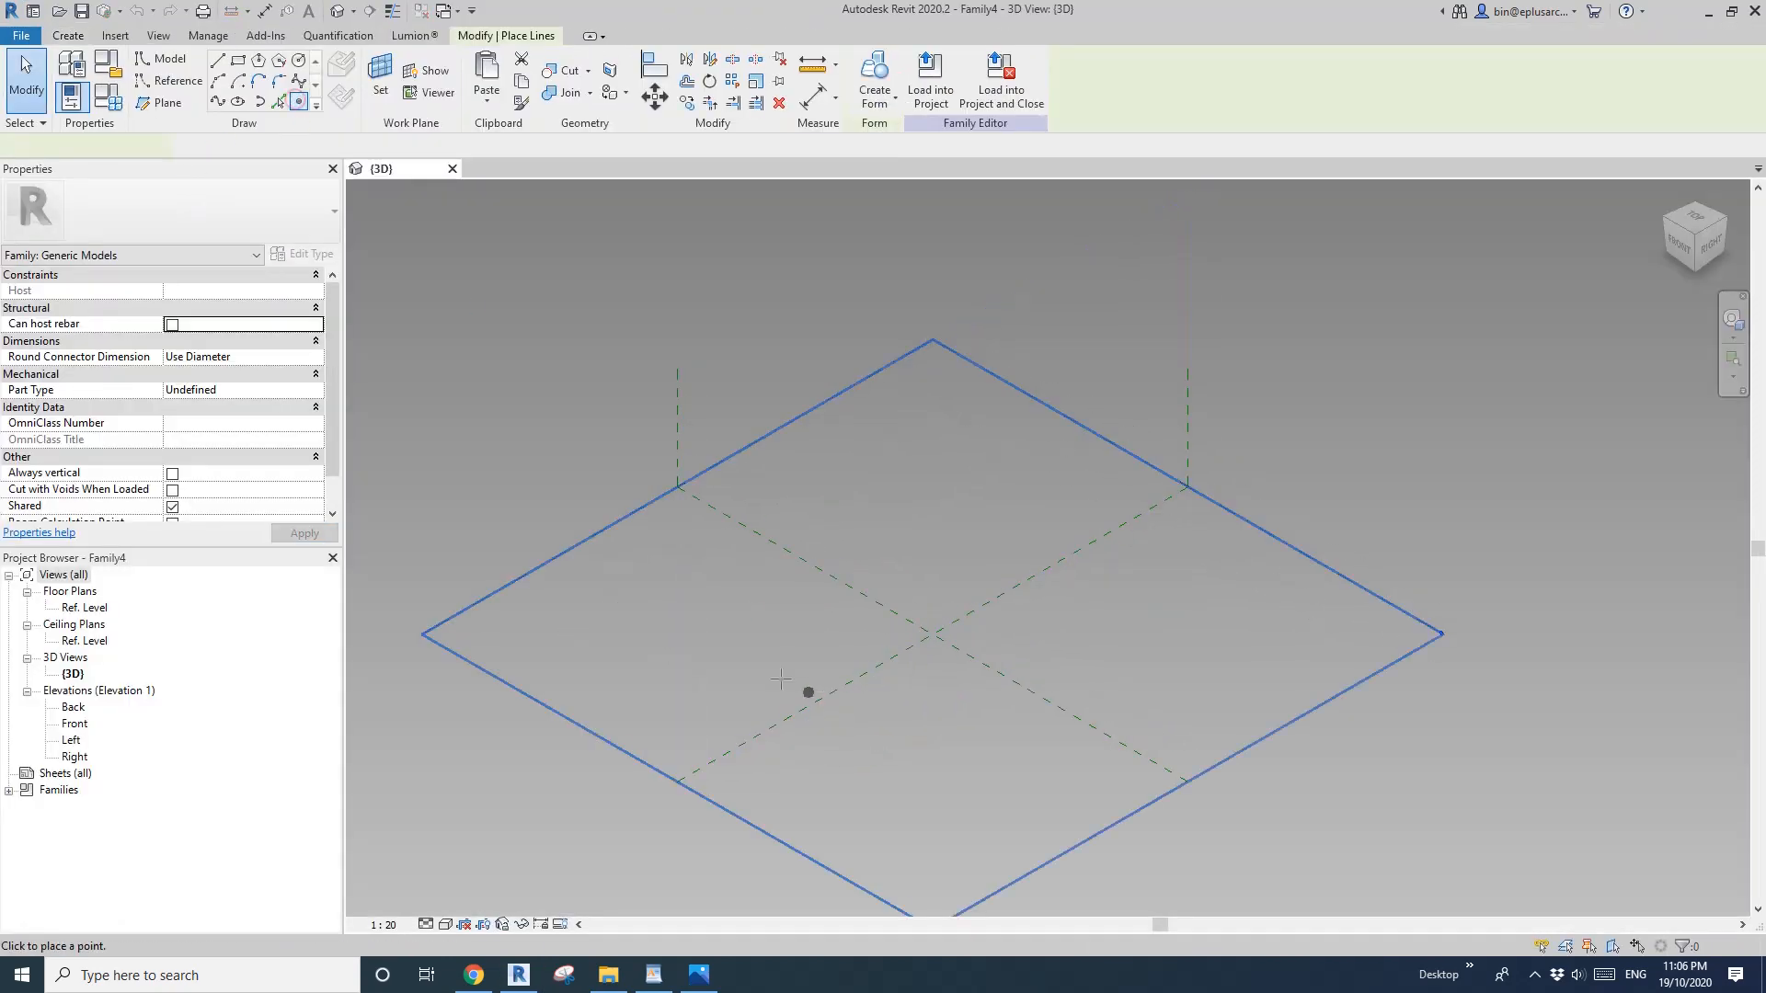
pyautogui.click(863, 557)
pyautogui.click(968, 517)
pyautogui.press('Escape')
# Connect the three reference points with a spline through points and set it as a reference line.
pyautogui.moveTo(564, 437); pyautogui.dragTo(1098, 715)
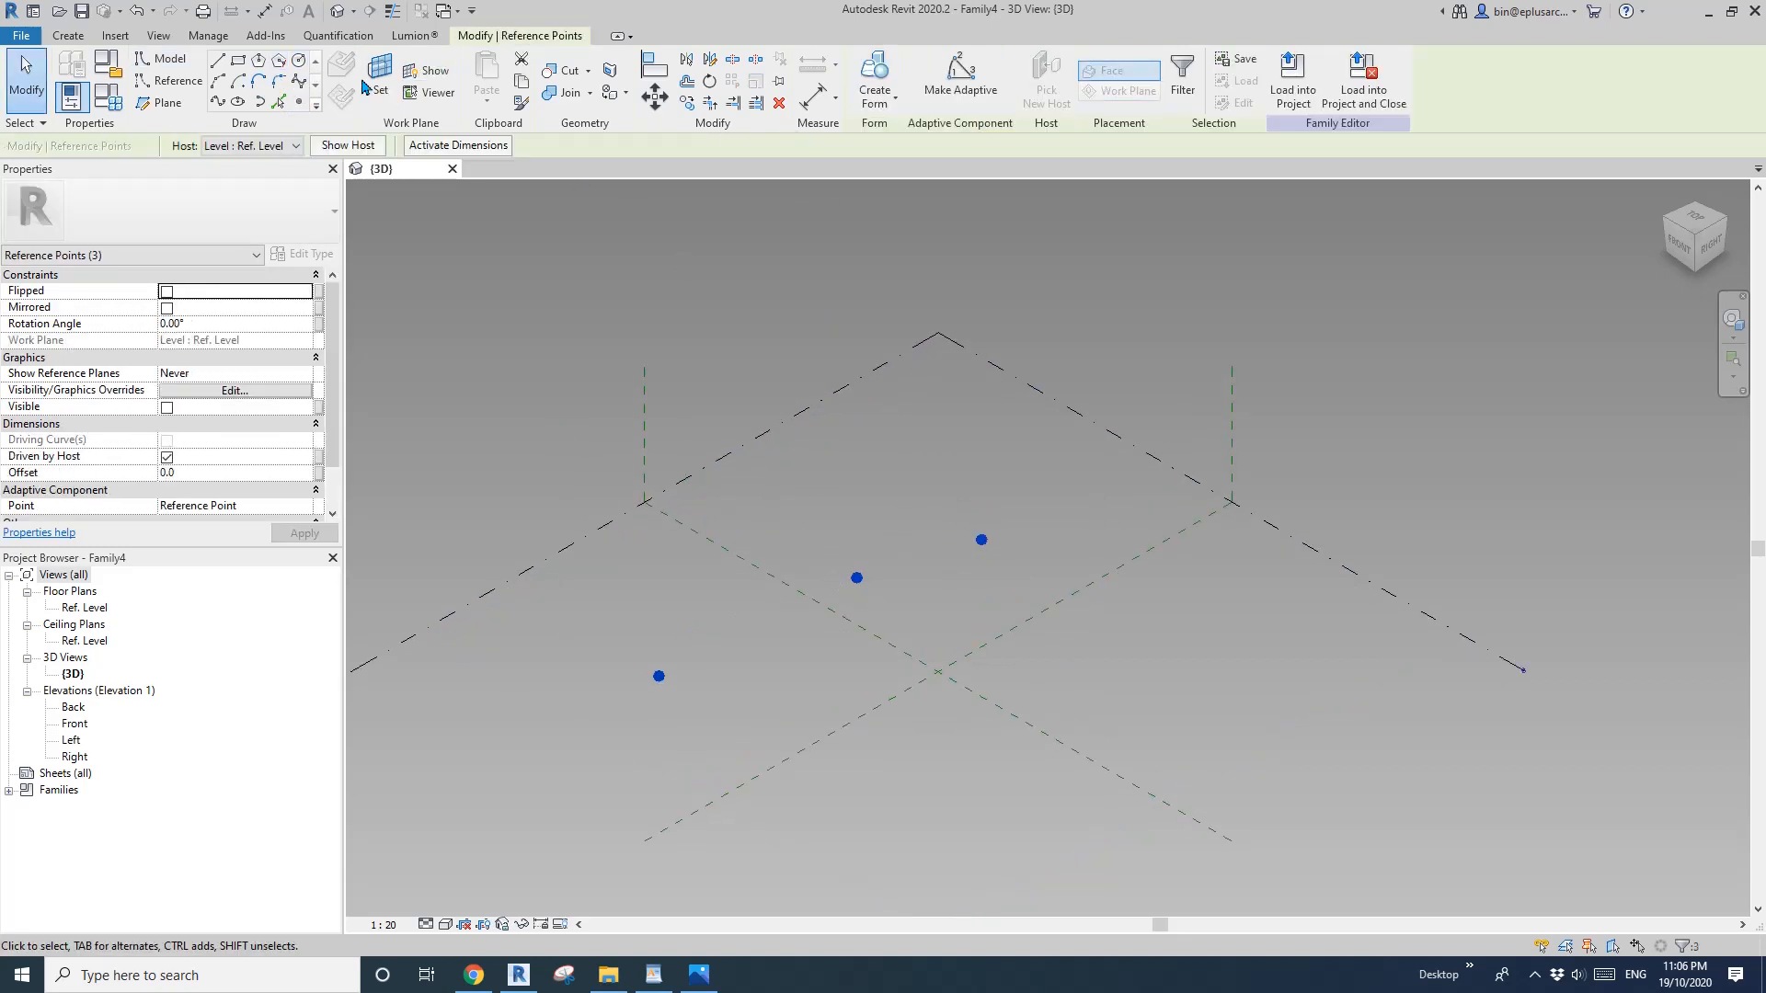
pyautogui.click(218, 103)
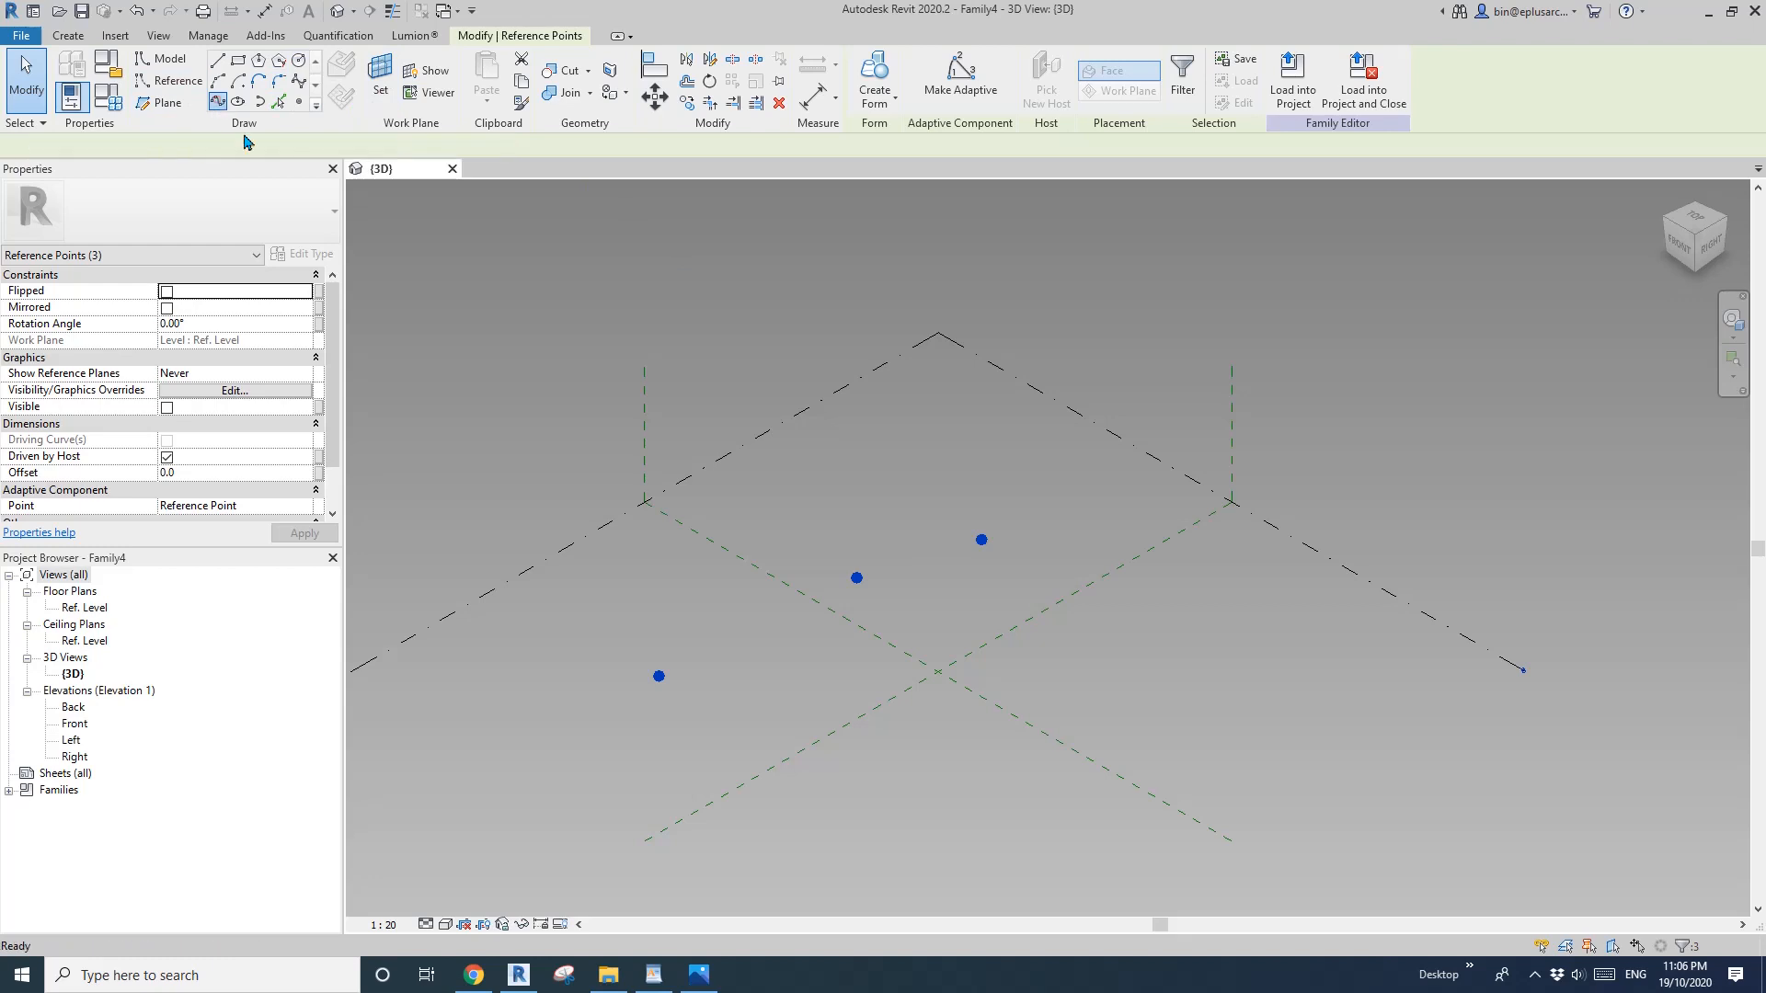
pyautogui.click(176, 424)
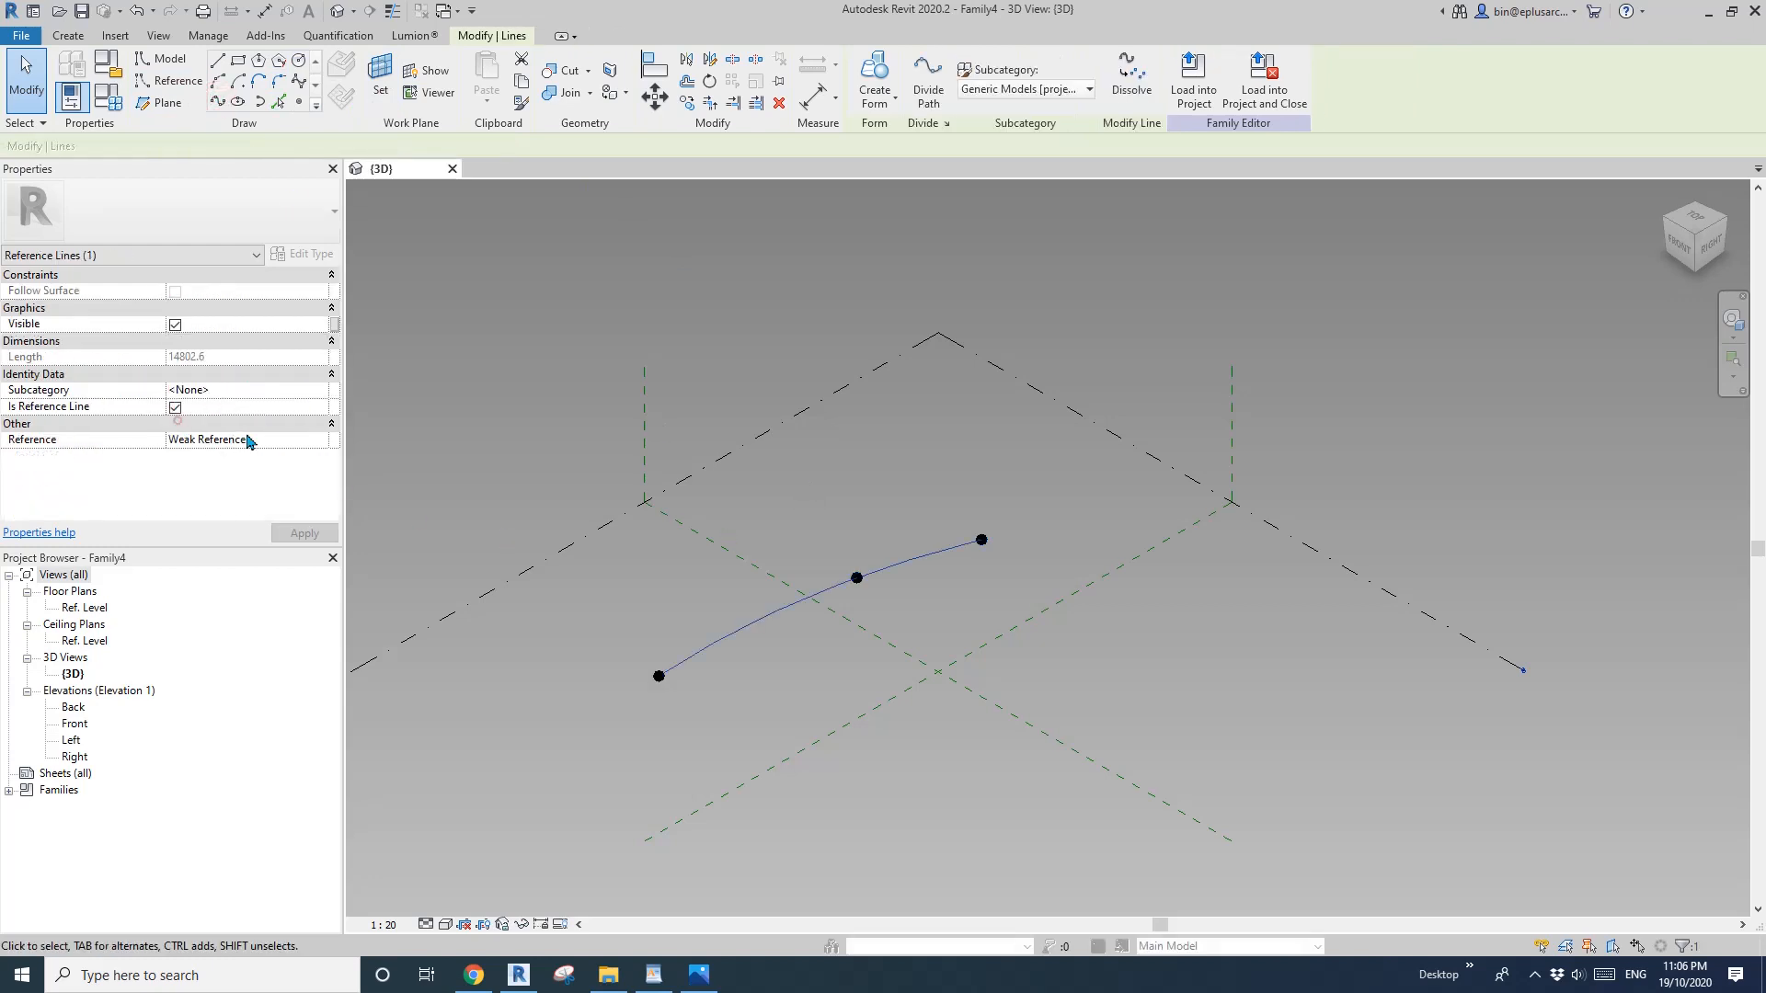
pyautogui.click(892, 481)
# Select the three points of the spline and make them adaptive.
pyautogui.moveTo(842, 600); pyautogui.dragTo(968, 537, button='middle')
pyautogui.scroll(3, 969, 537)
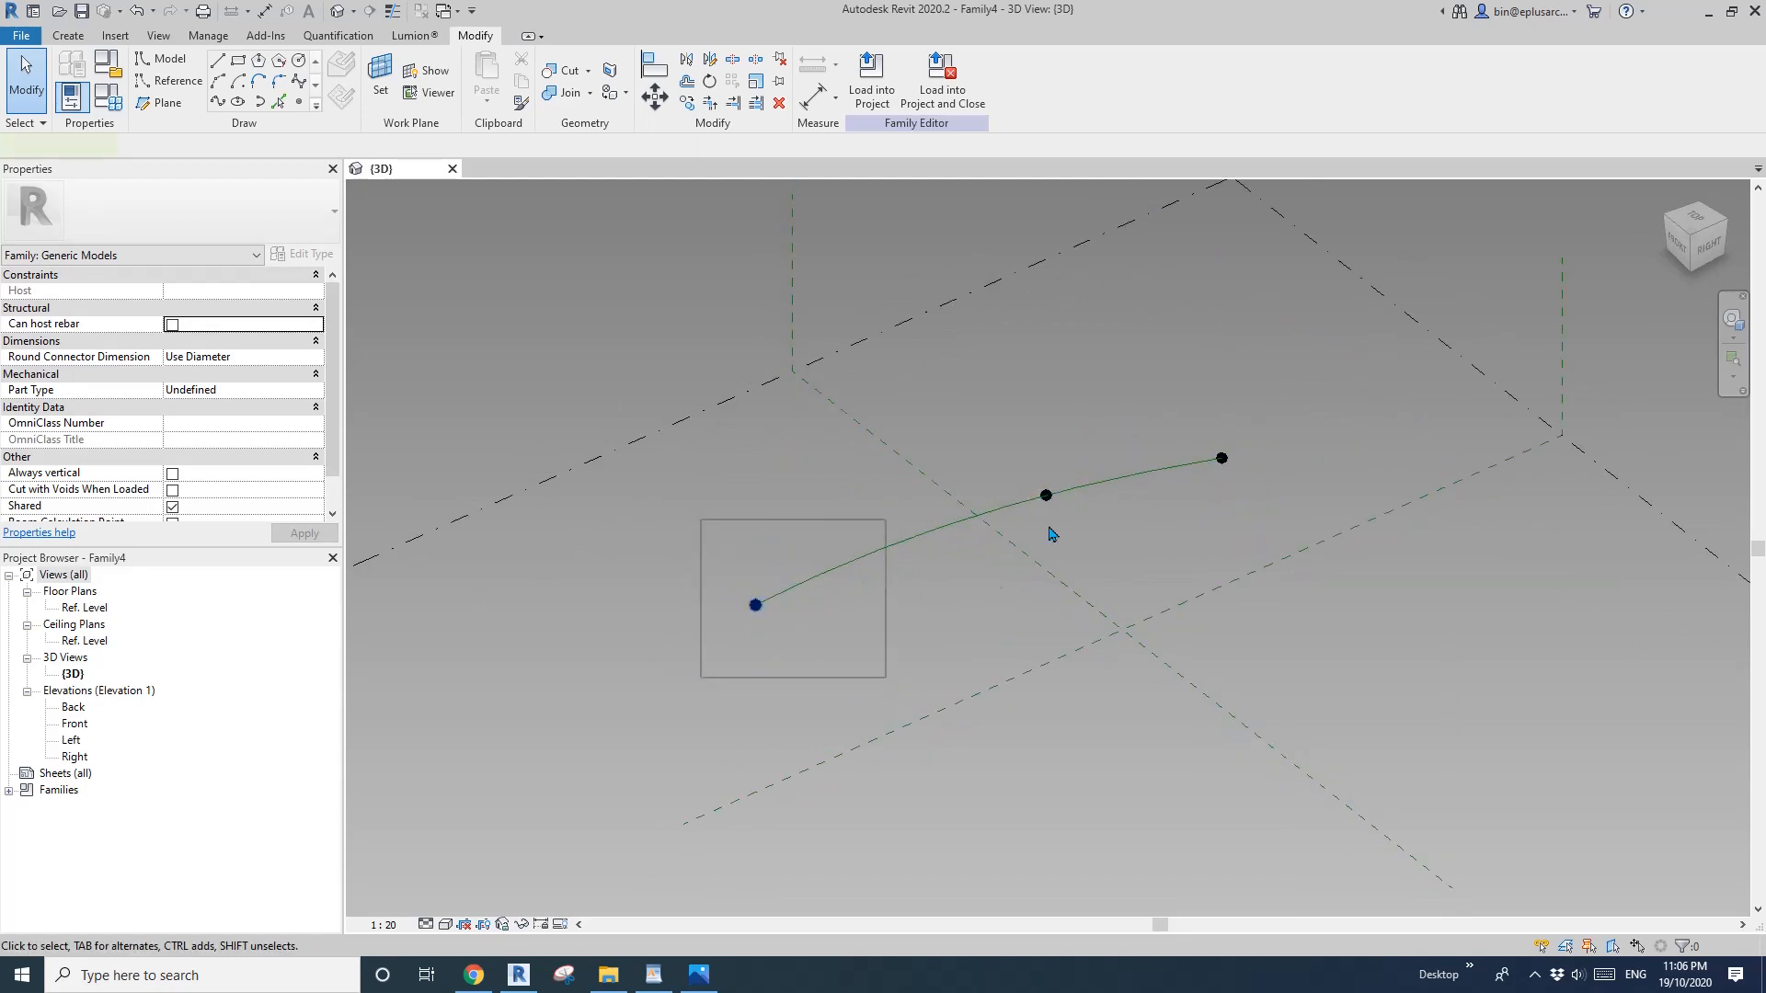
pyautogui.keyDown('ctrl'); pyautogui.moveTo(993, 426); pyautogui.dragTo(1091, 534); pyautogui.keyUp('ctrl')
pyautogui.keyDown('ctrl'); pyautogui.moveTo(1174, 402); pyautogui.dragTo(1269, 532); pyautogui.keyUp('ctrl')
pyautogui.moveTo(905, 556); pyautogui.dragTo(871, 583, button='middle')
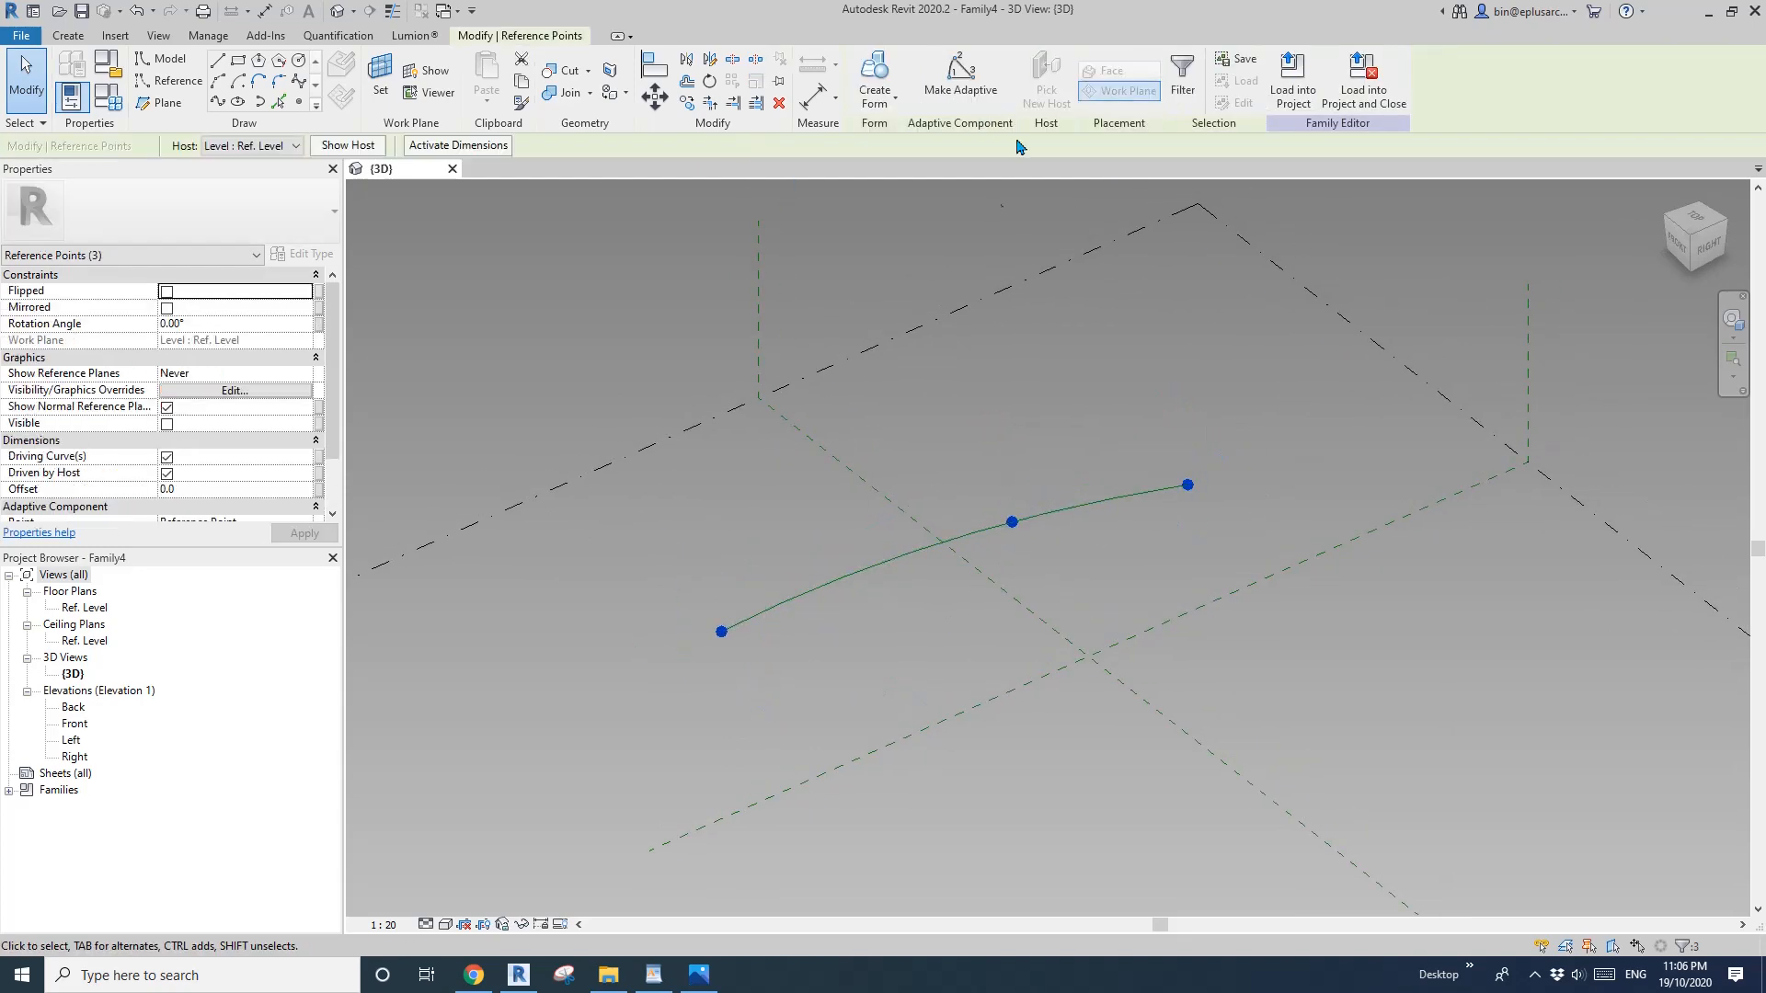
pyautogui.click(960, 78)
pyautogui.press('Escape')
# Move adaptive point 3 along its green axis, farther away from point 2.
pyautogui.click(1219, 496)
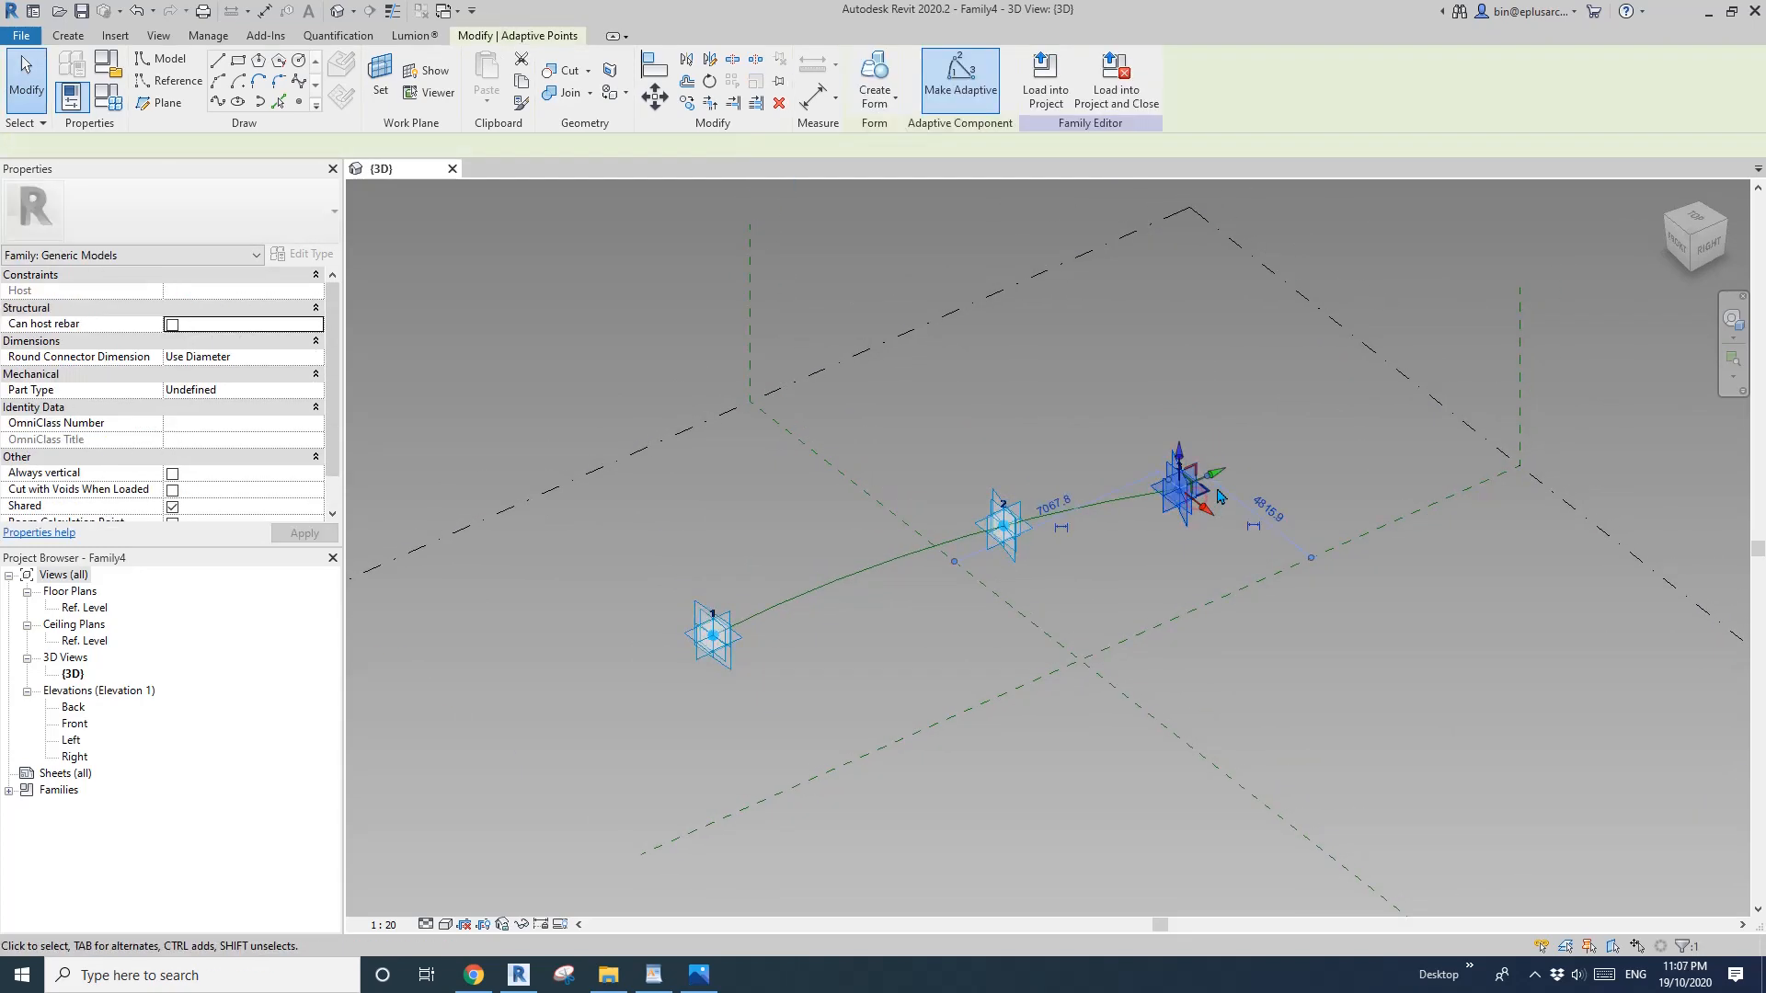
pyautogui.moveTo(1214, 474); pyautogui.dragTo(1298, 440)
pyautogui.press('Escape')
# Place three reference points on the spline: near adaptive point 1, just before point 2 and just before point 3.
pyautogui.keyDown('shift'); pyautogui.moveTo(1012, 538); pyautogui.dragTo(1104, 591, button='middle'); pyautogui.keyUp('shift')
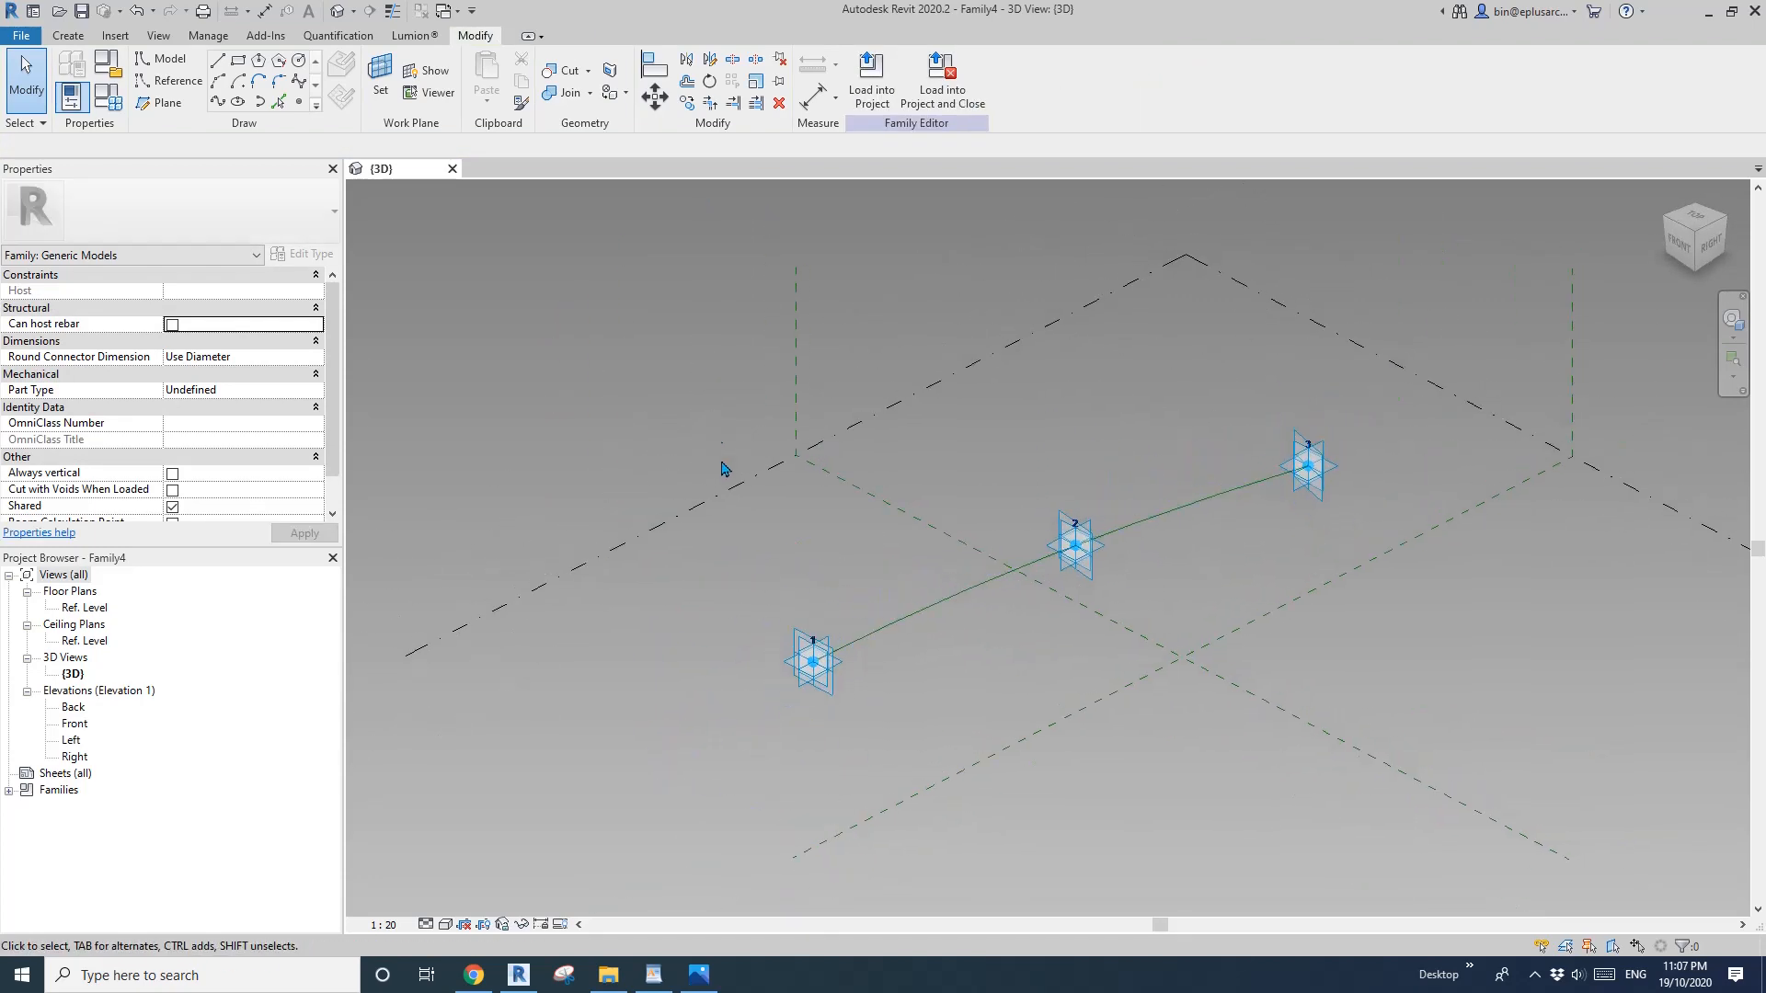
pyautogui.scroll(2, 699, 465)
pyautogui.click(299, 103)
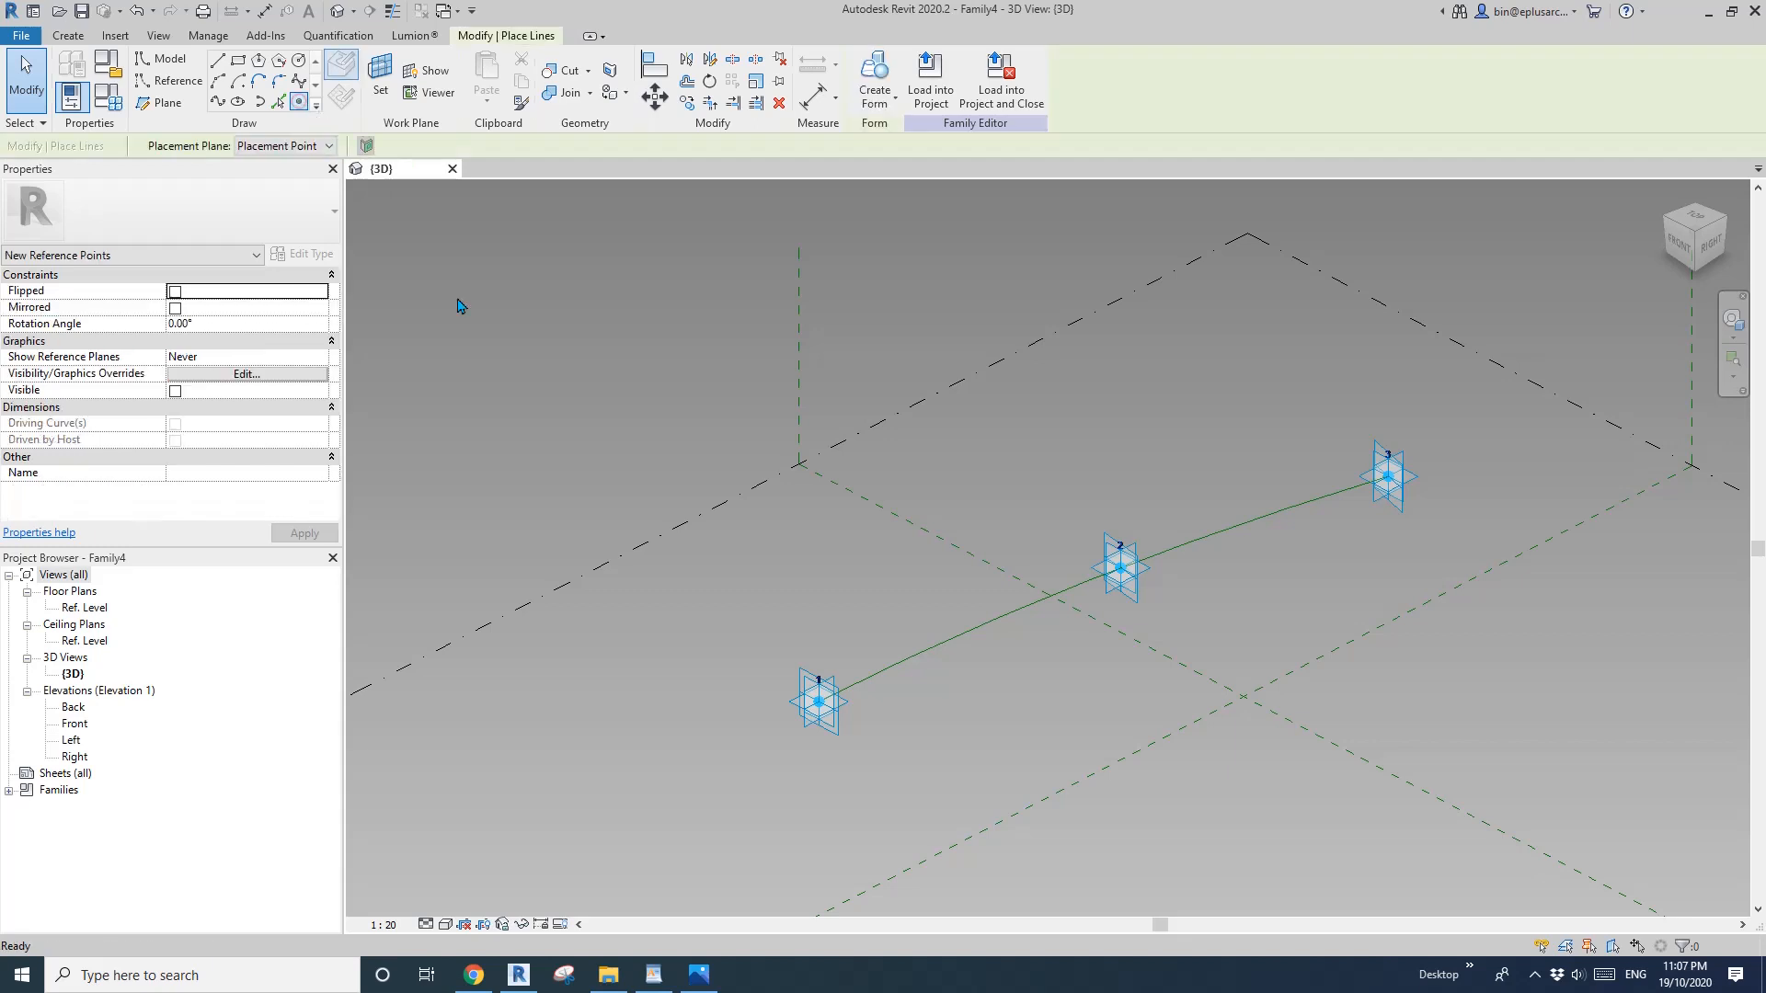
pyautogui.scroll(1, 863, 634)
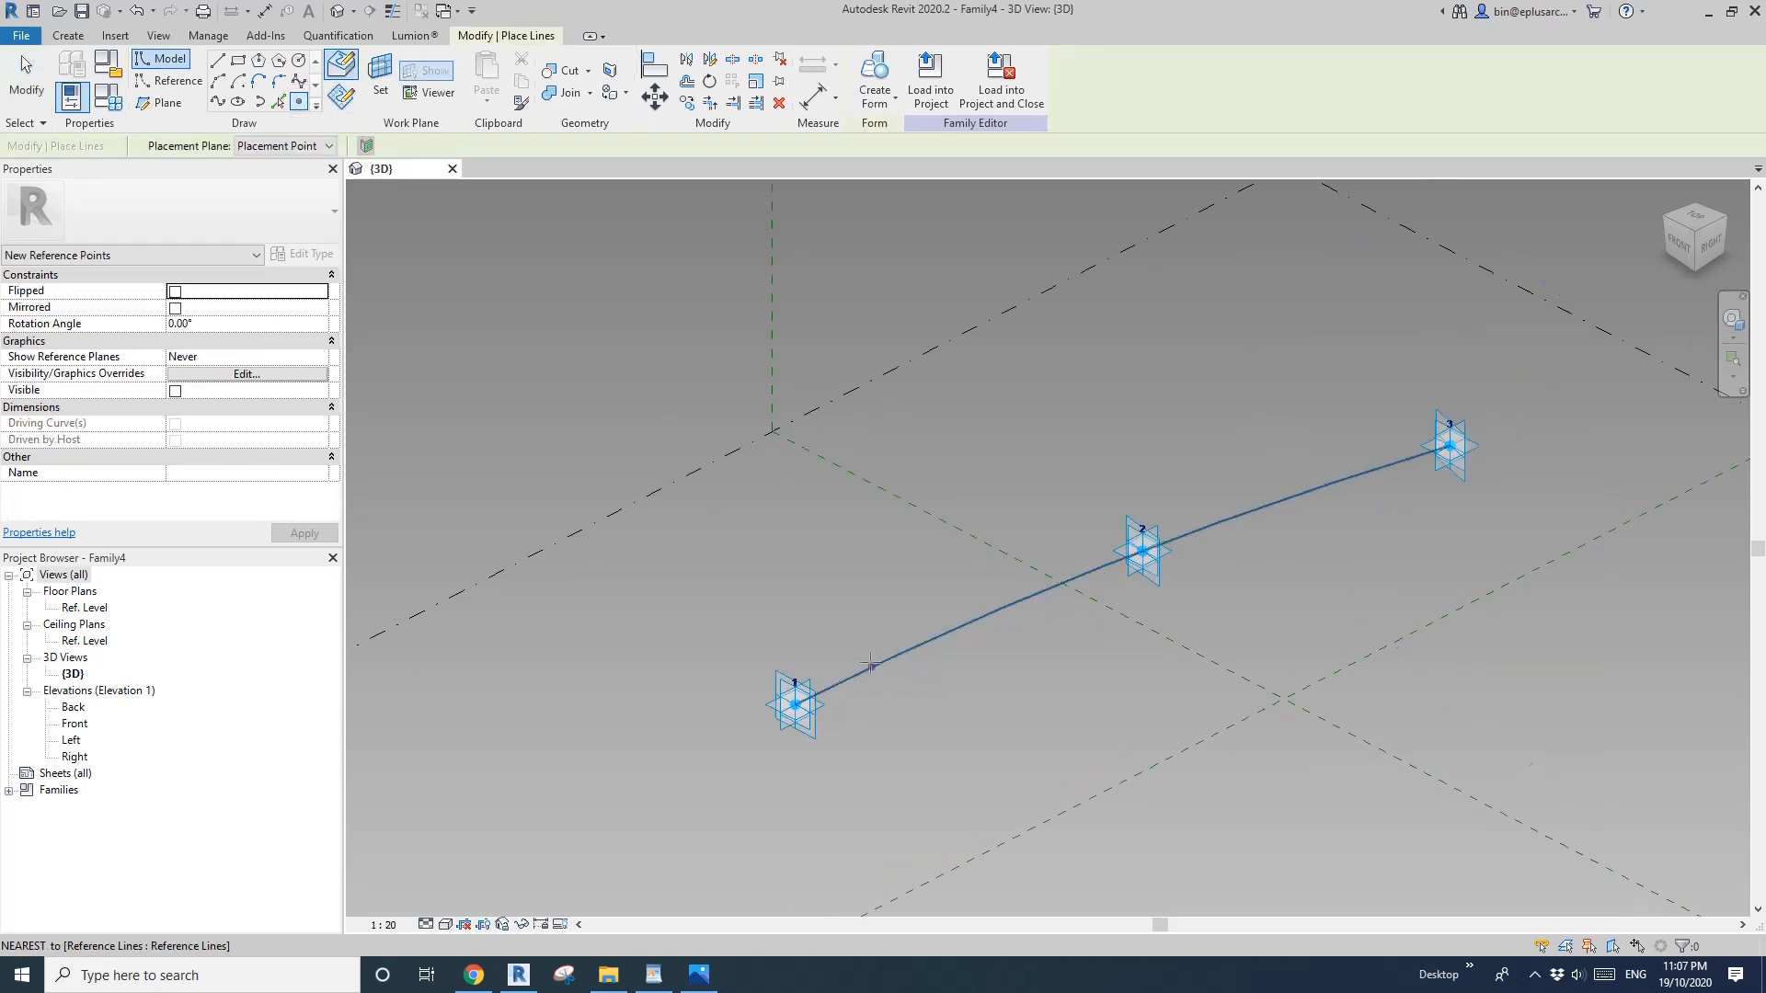
pyautogui.scroll(2, 986, 594)
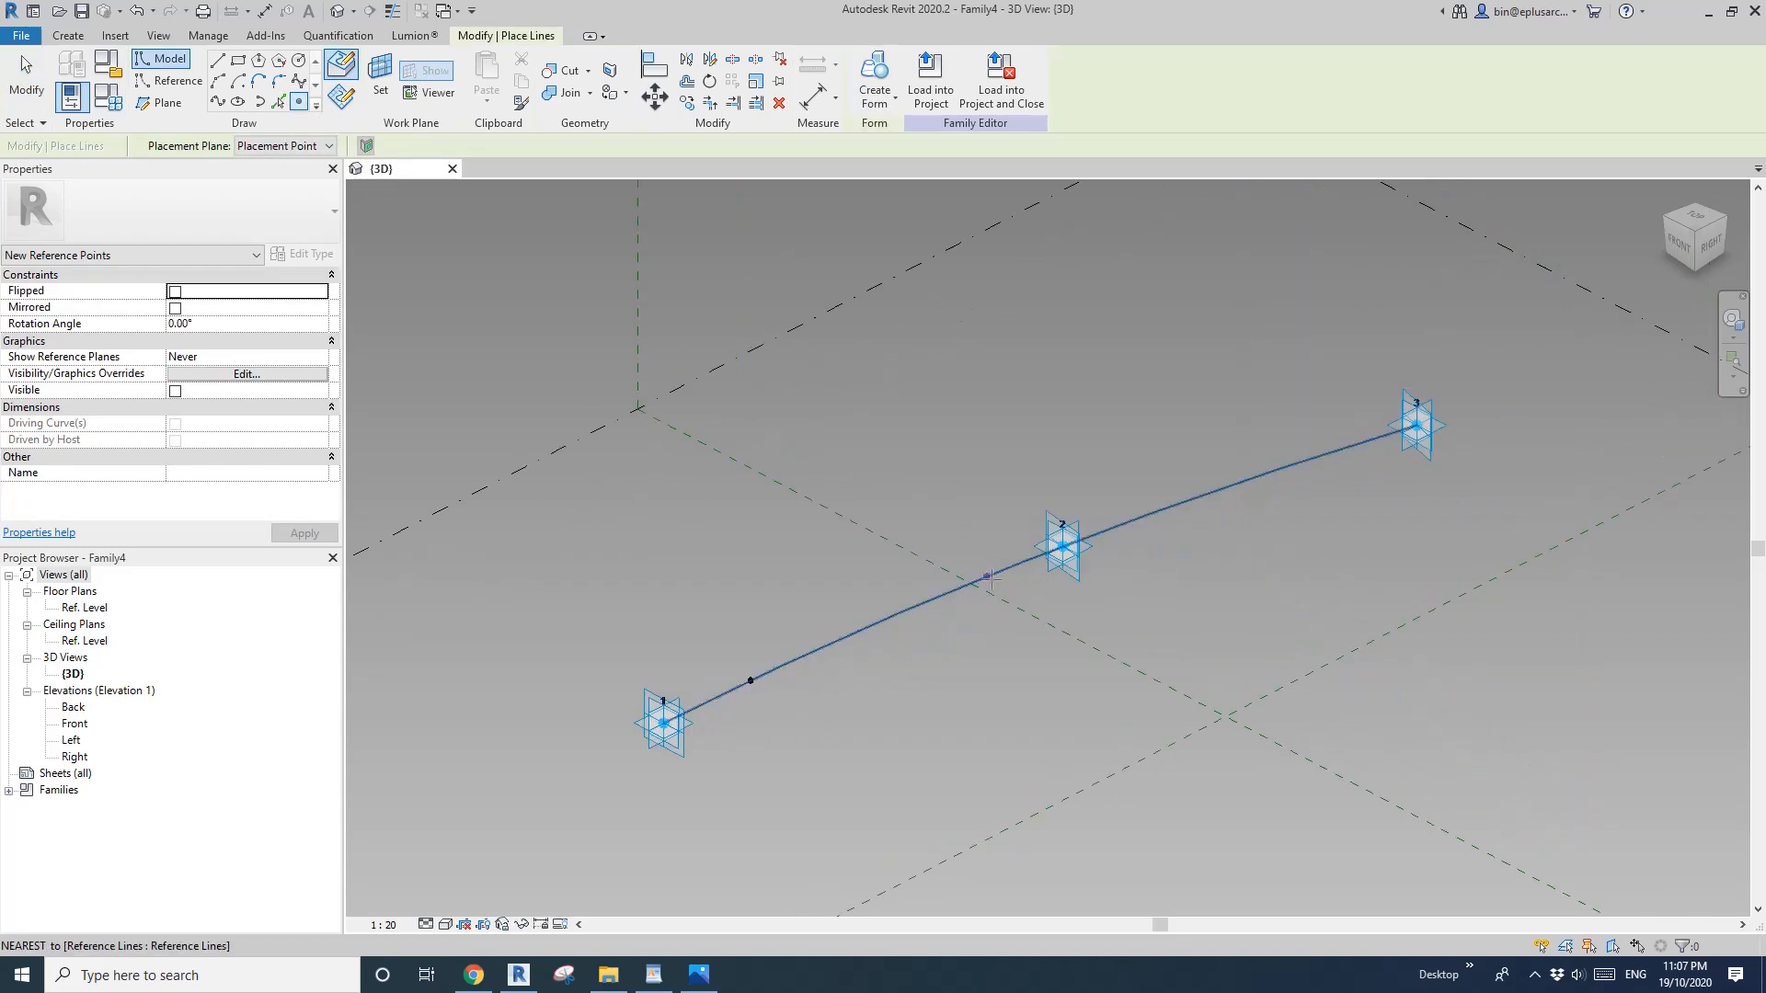
pyautogui.press('Escape')
pyautogui.press('Escape')
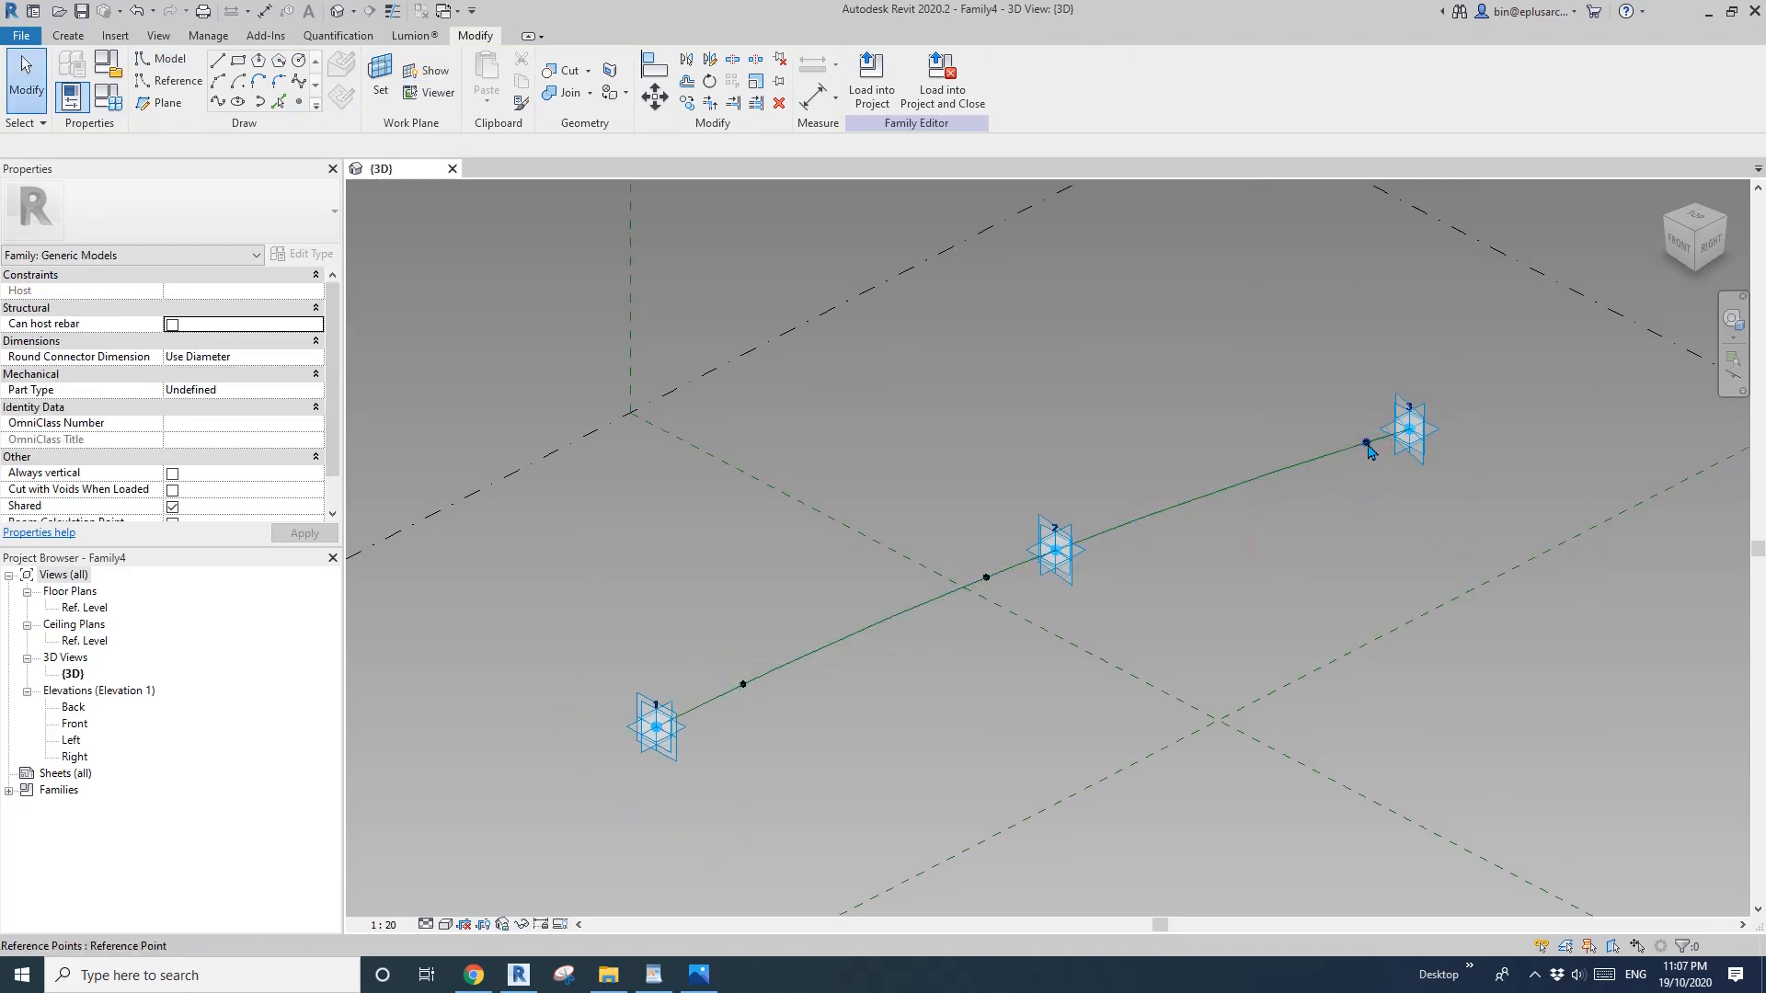
pyautogui.scroll(-1, 1214, 493)
pyautogui.moveTo(1174, 513); pyautogui.dragTo(1206, 481, button='middle')
pyautogui.moveTo(1017, 544); pyautogui.dragTo(1006, 527, button='middle')
pyautogui.scroll(1, 1003, 534)
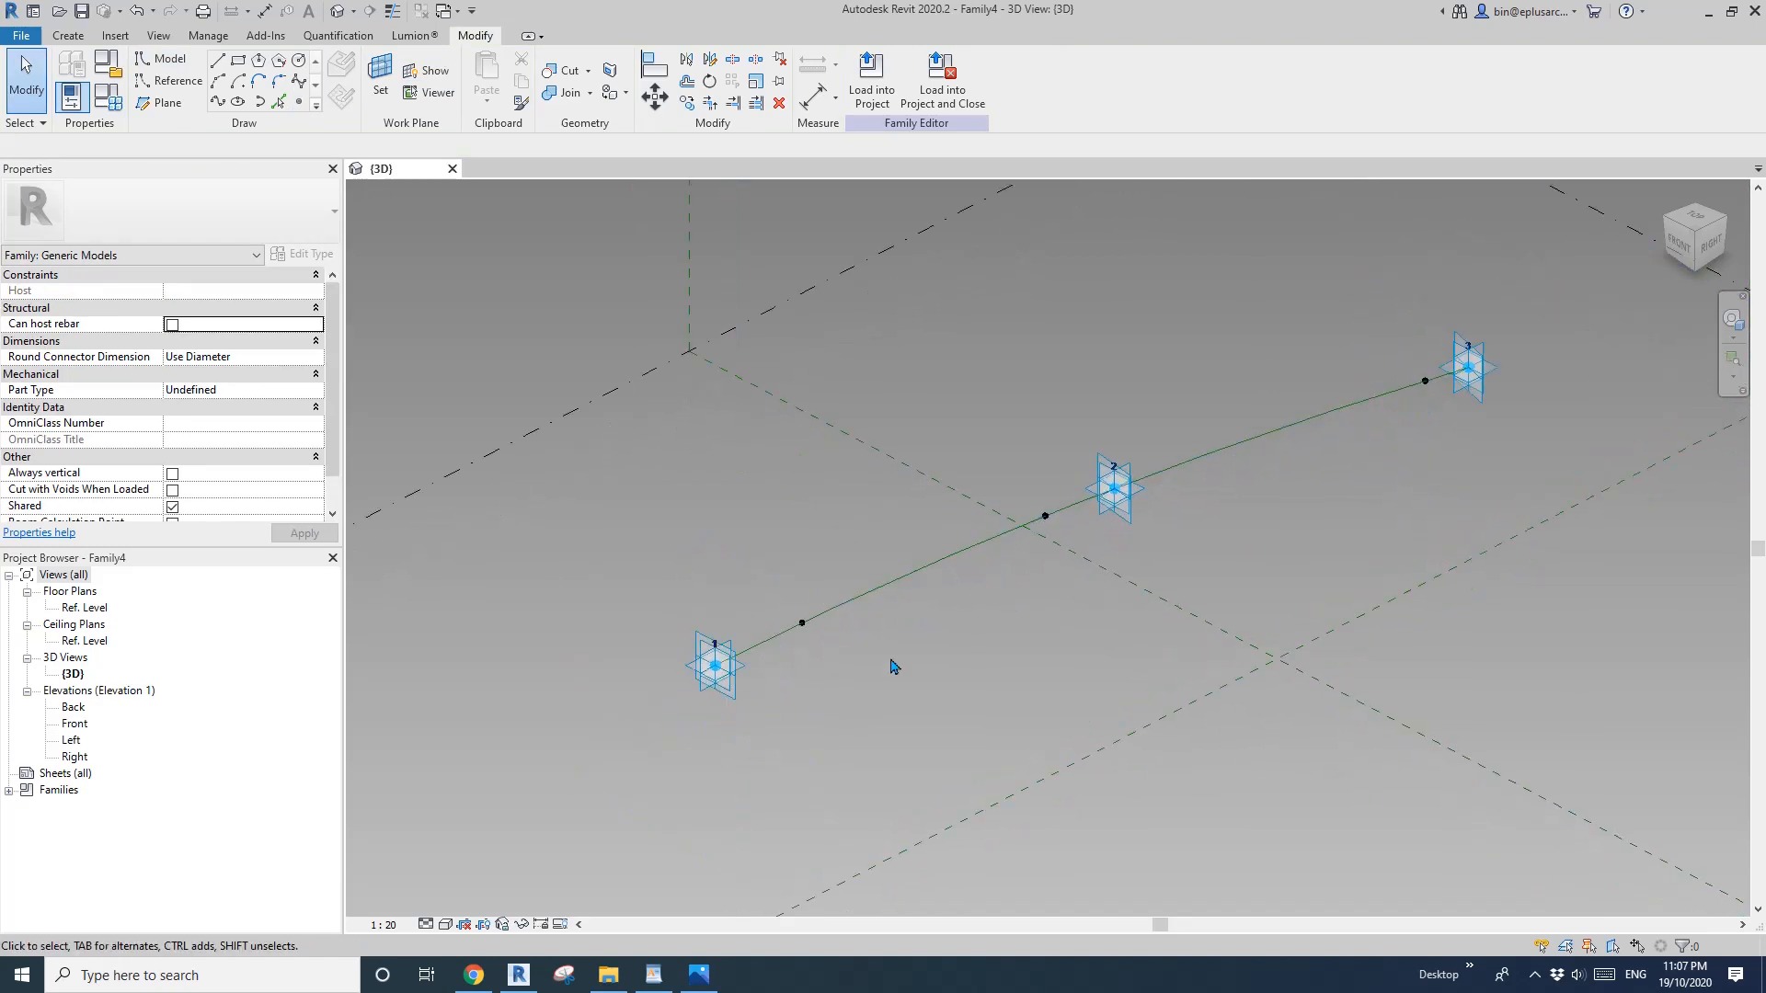
pyautogui.scroll(1, 855, 648)
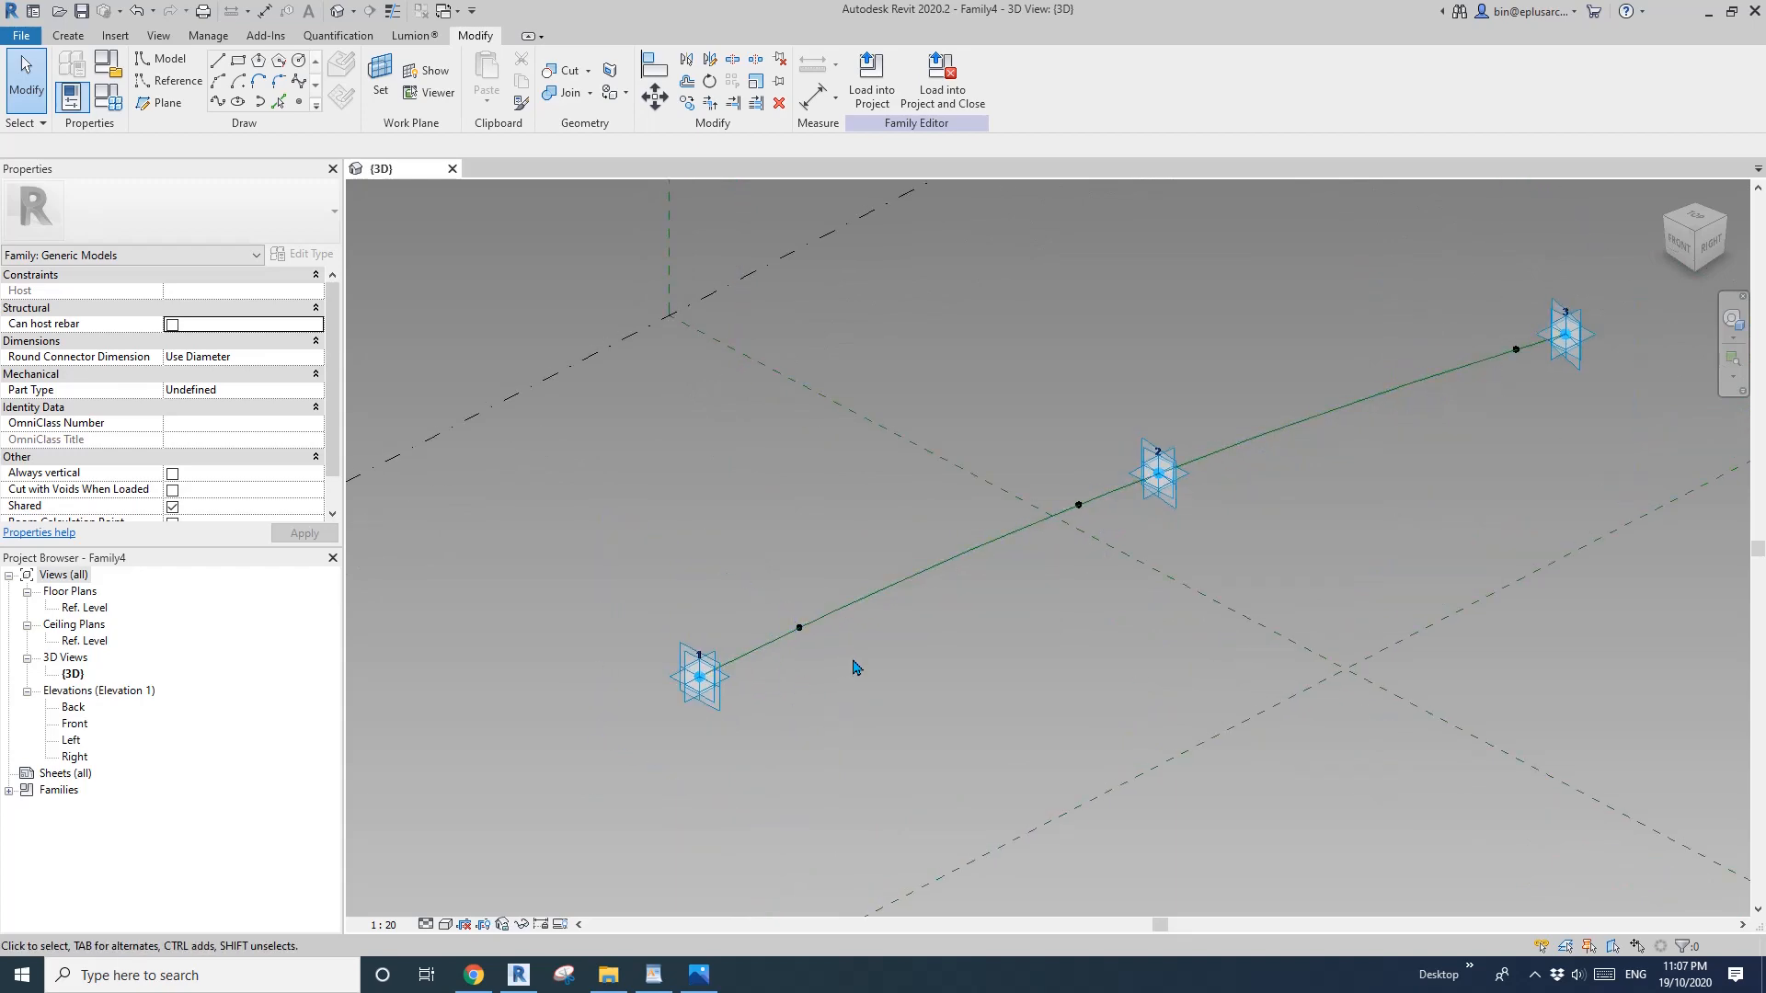
pyautogui.moveTo(854, 660); pyautogui.dragTo(859, 669, button='middle')
# Create a second family from the Metric Generic Model Adaptive template.
pyautogui.click(20, 35)
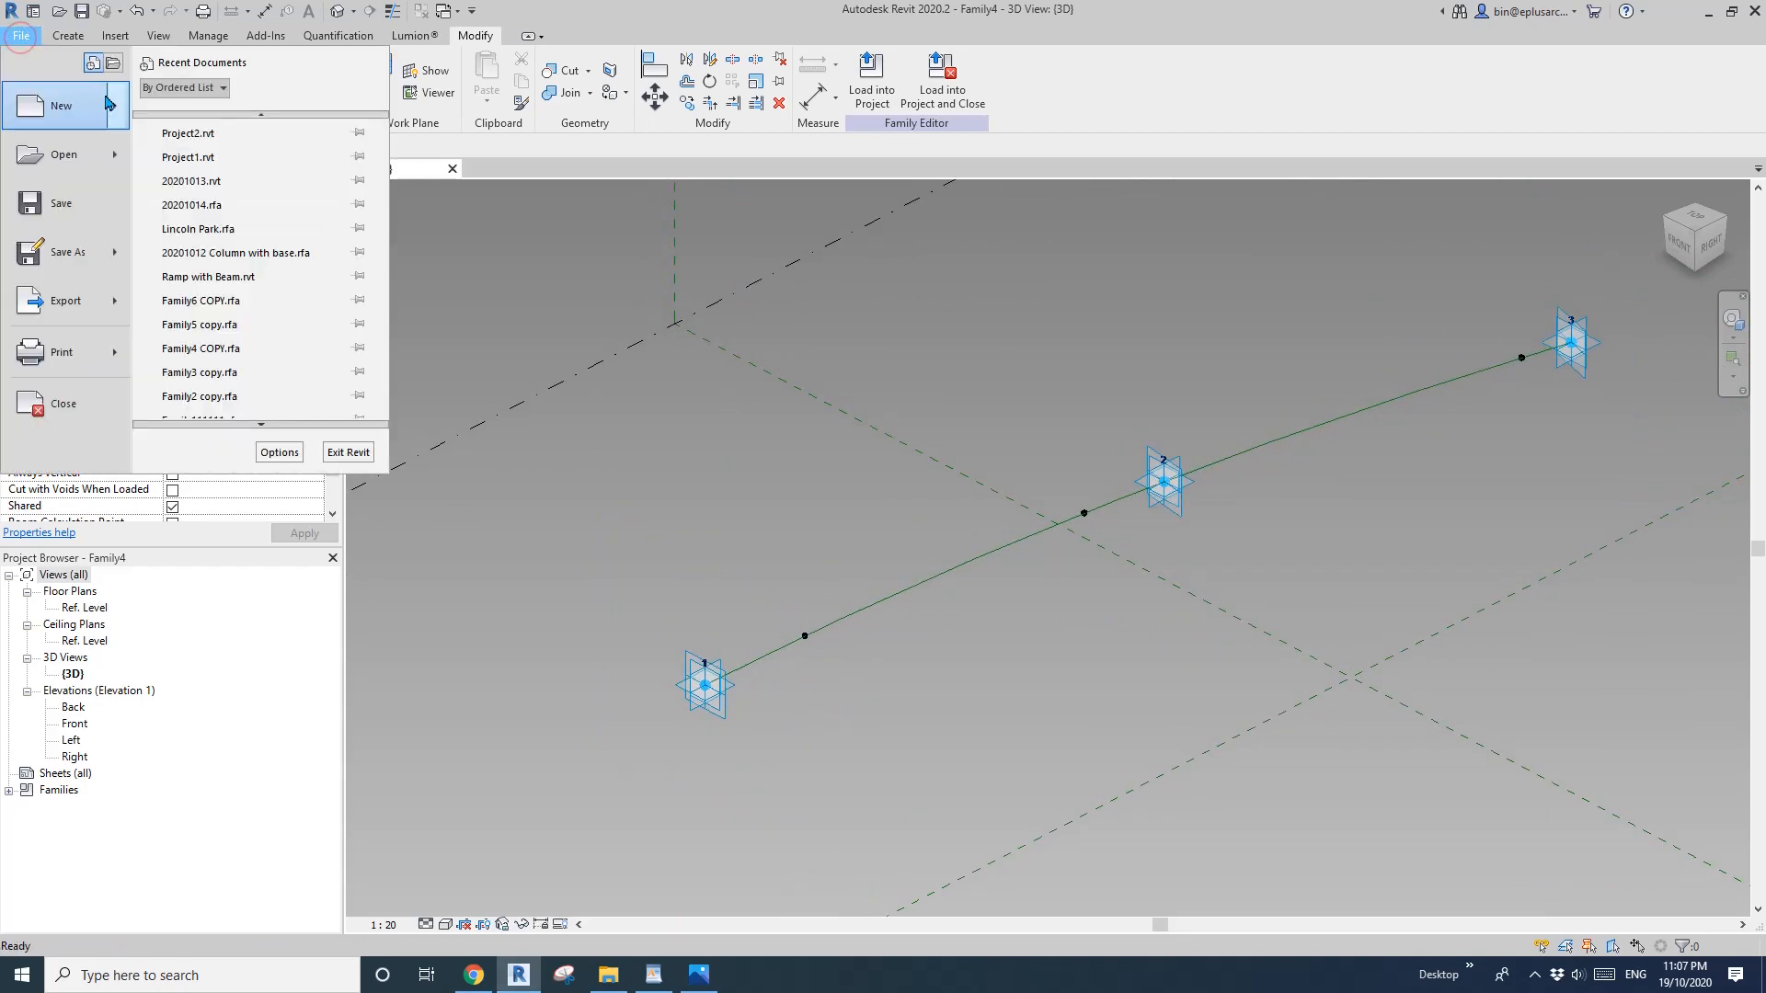
pyautogui.moveTo(42, 105)
pyautogui.click(202, 156)
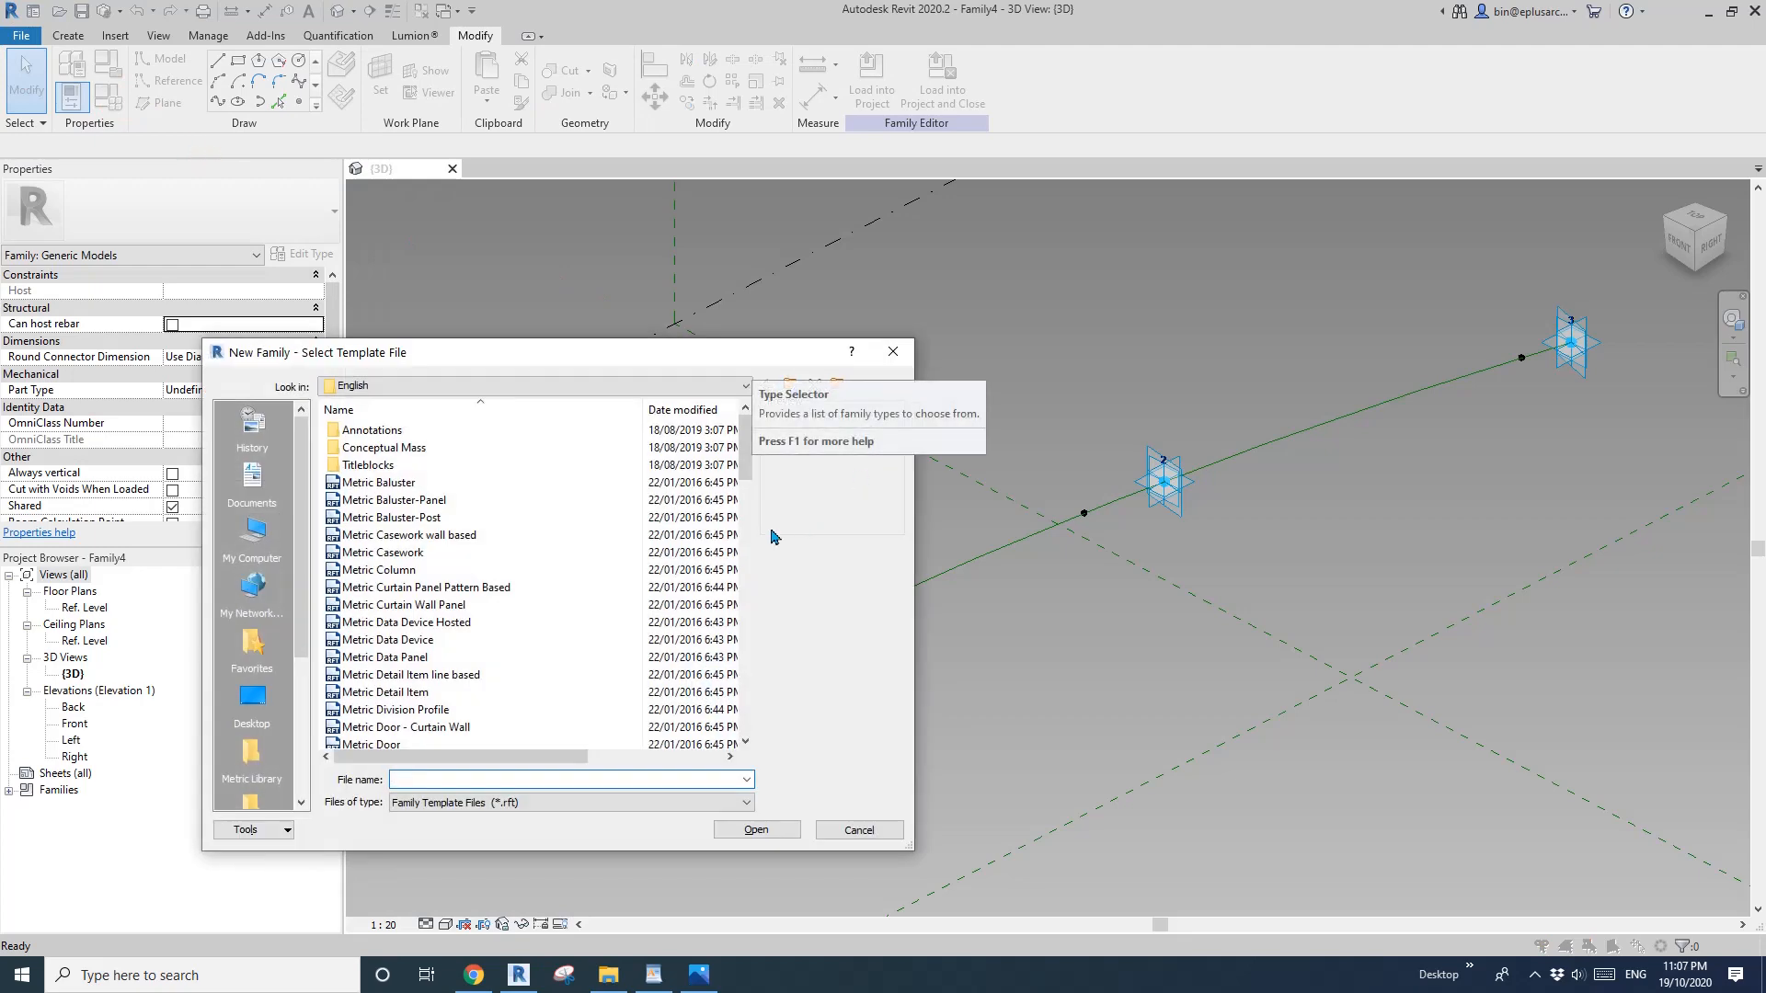
pyautogui.scroll(-6, 533, 589)
pyautogui.click(662, 674)
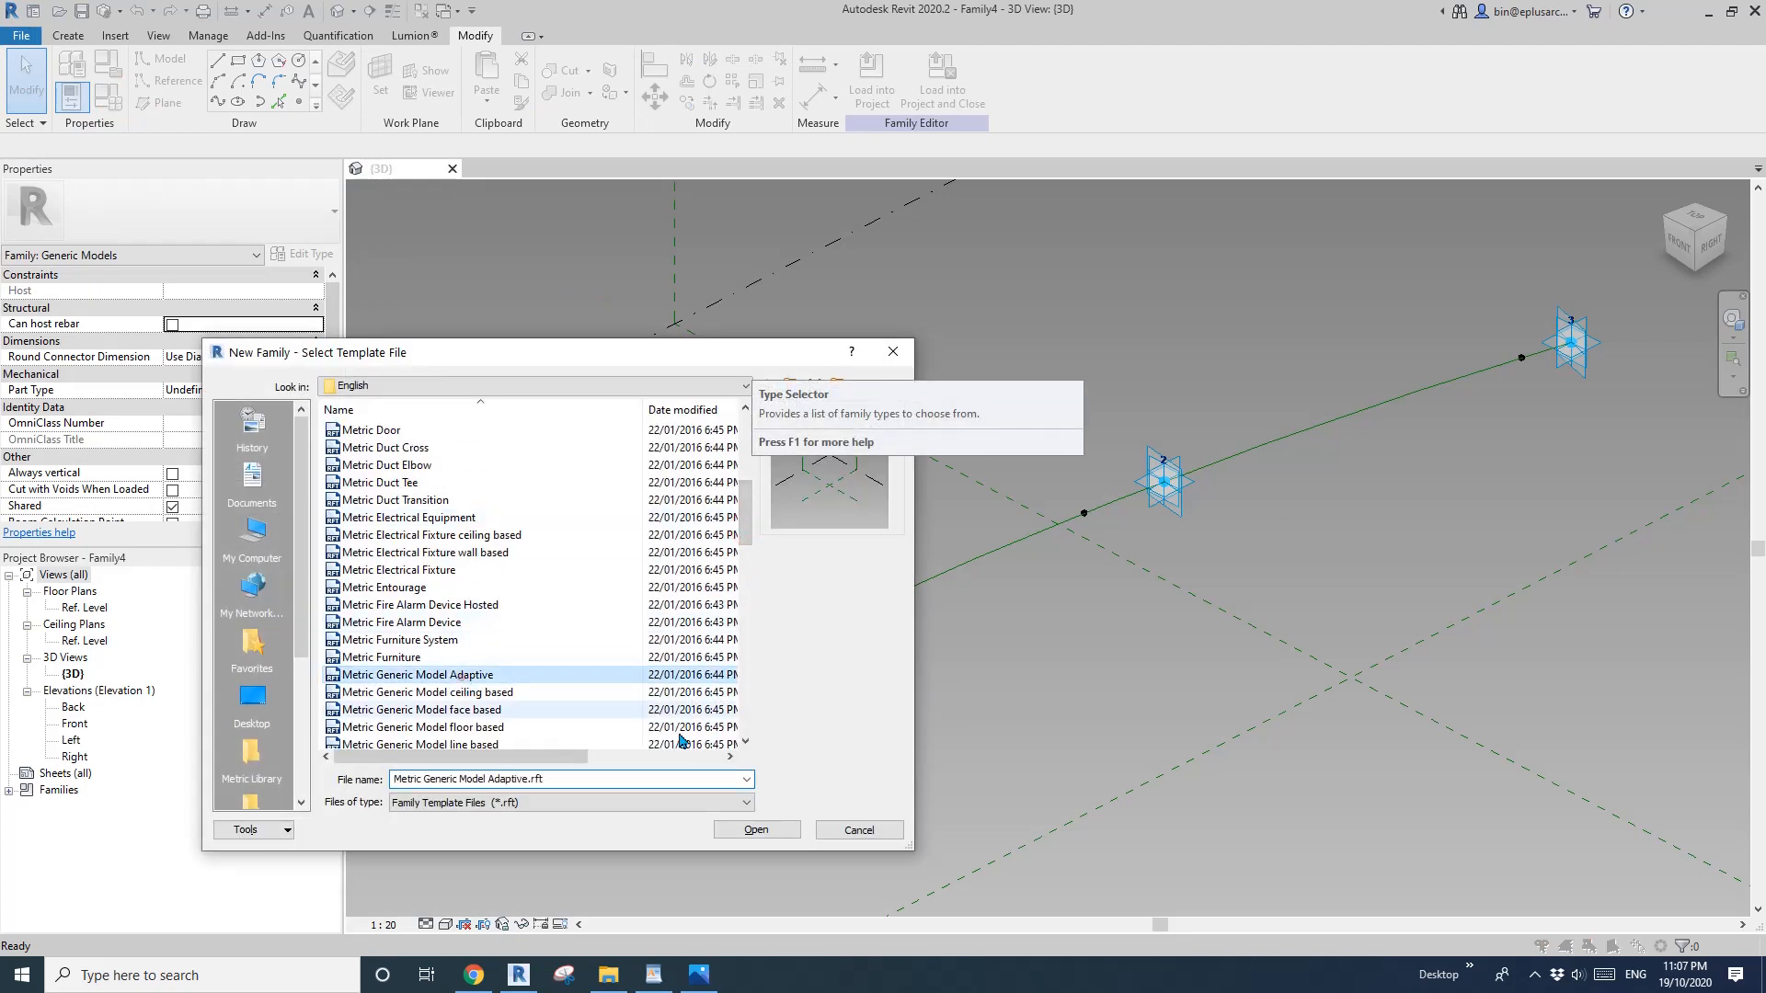
pyautogui.click(782, 830)
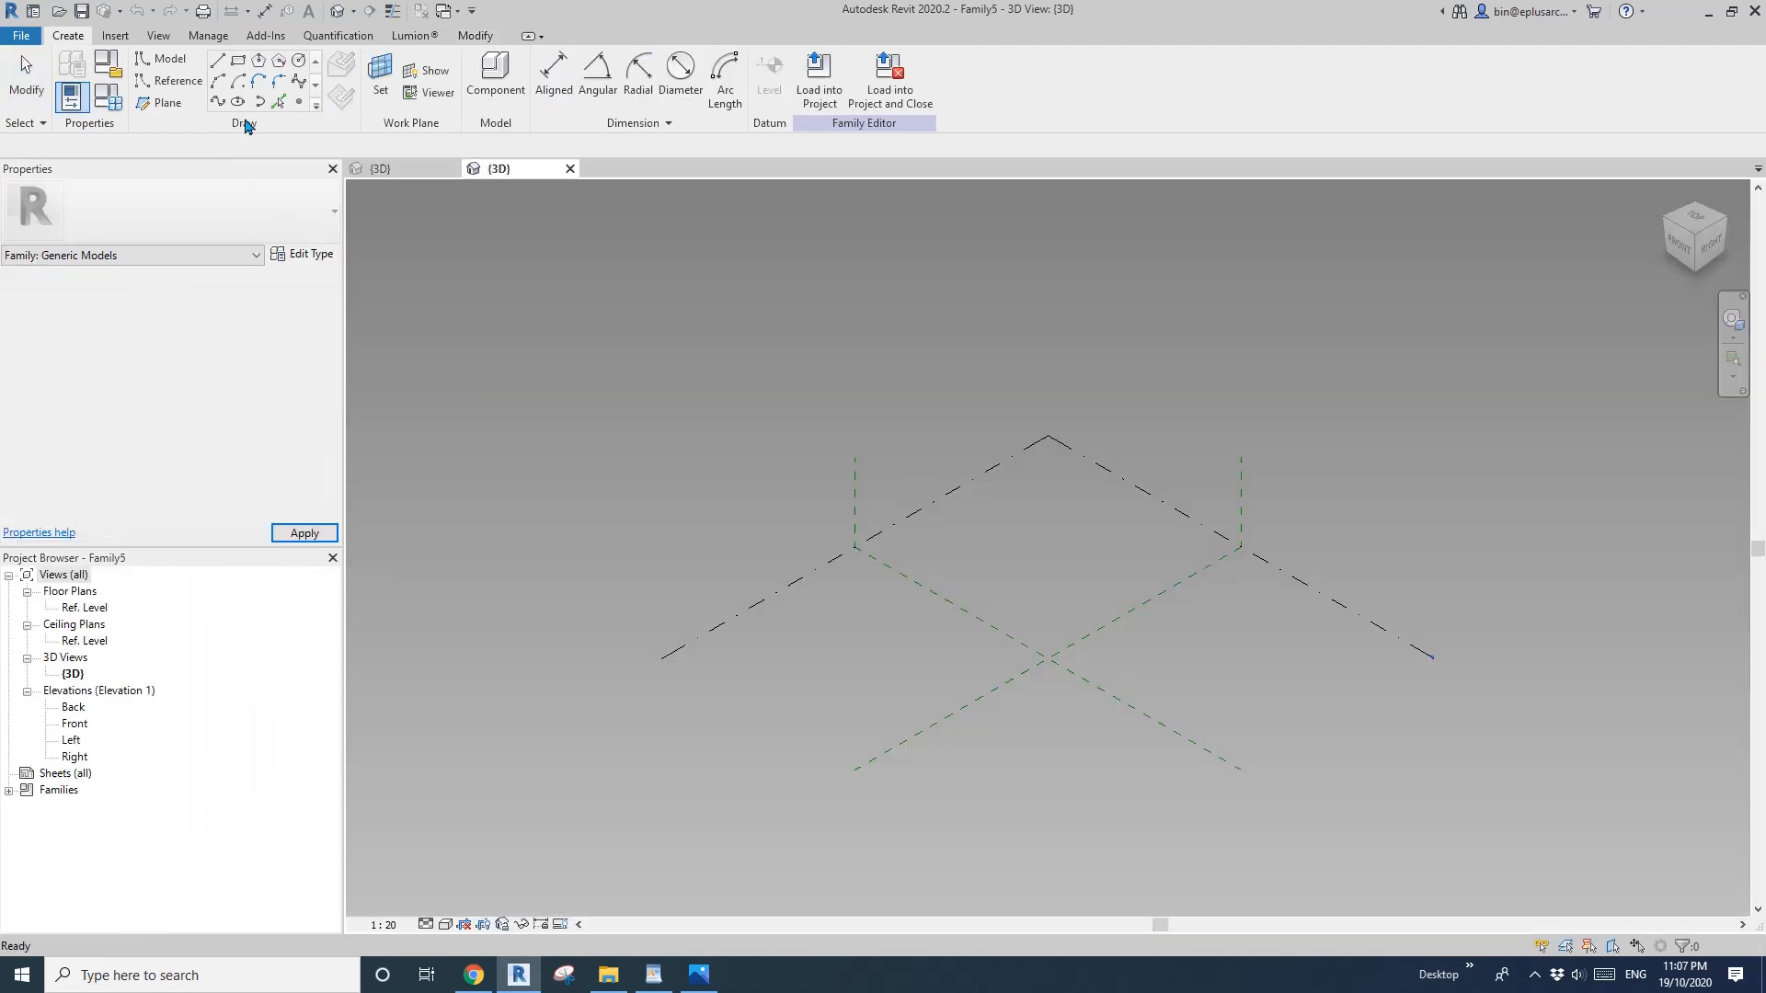
# Place one reference point on the reference level of the new family and make it adaptive.
pyautogui.click(299, 101)
pyautogui.click(913, 649)
pyautogui.scroll(2, 1015, 579)
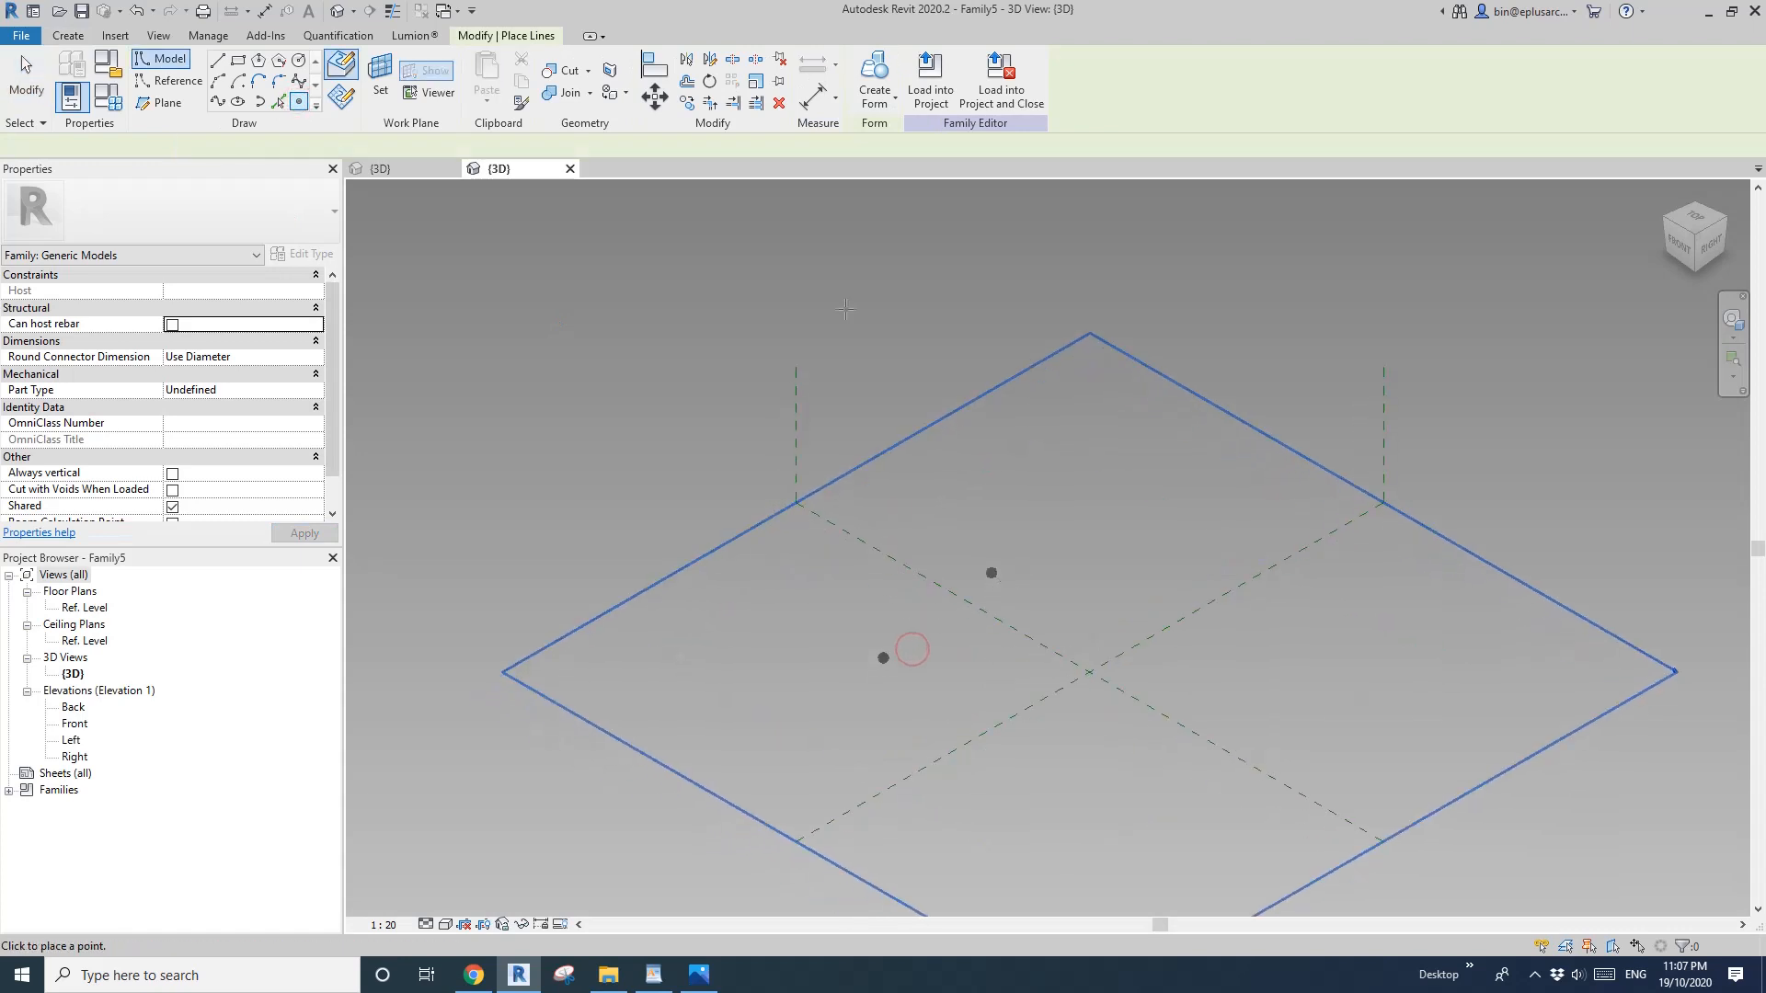
pyautogui.press('Escape')
pyautogui.press('Escape')
pyautogui.click(876, 646)
pyautogui.click(961, 74)
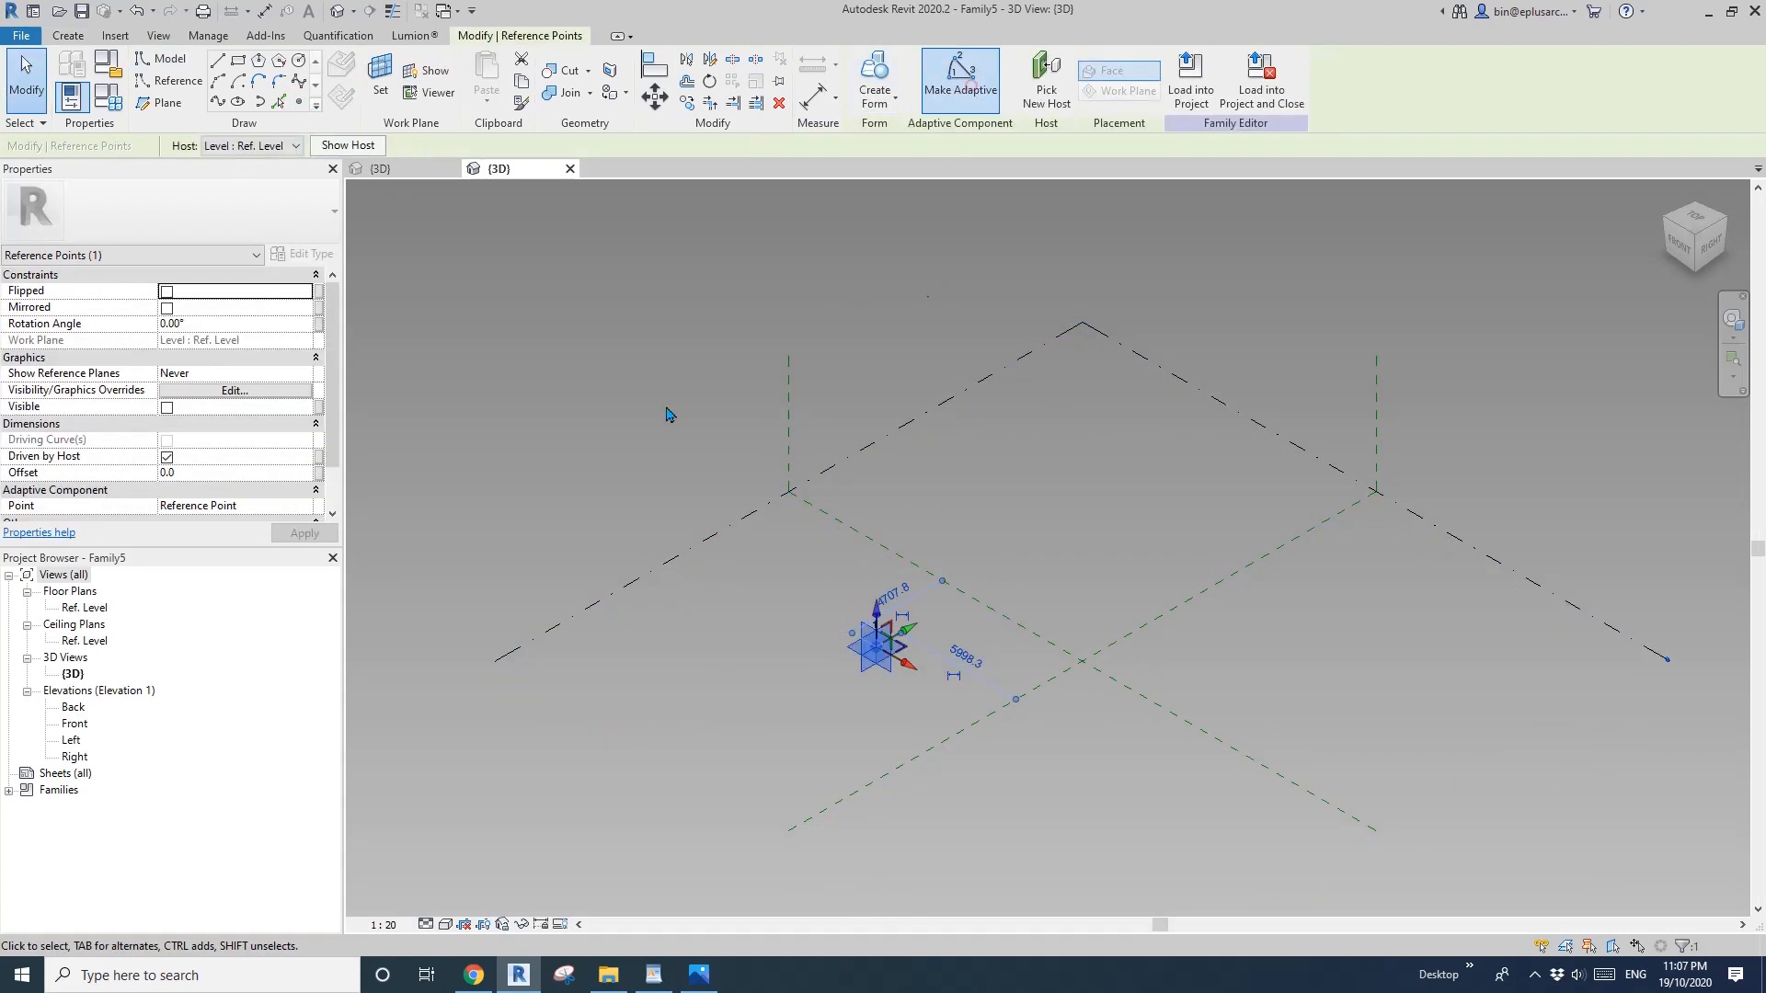
pyautogui.press('Escape')
# Draw a reference-line circle with a radius of 5000 centred on the adaptive point, using the point's horizontal plane as work plane.
pyautogui.click(174, 82)
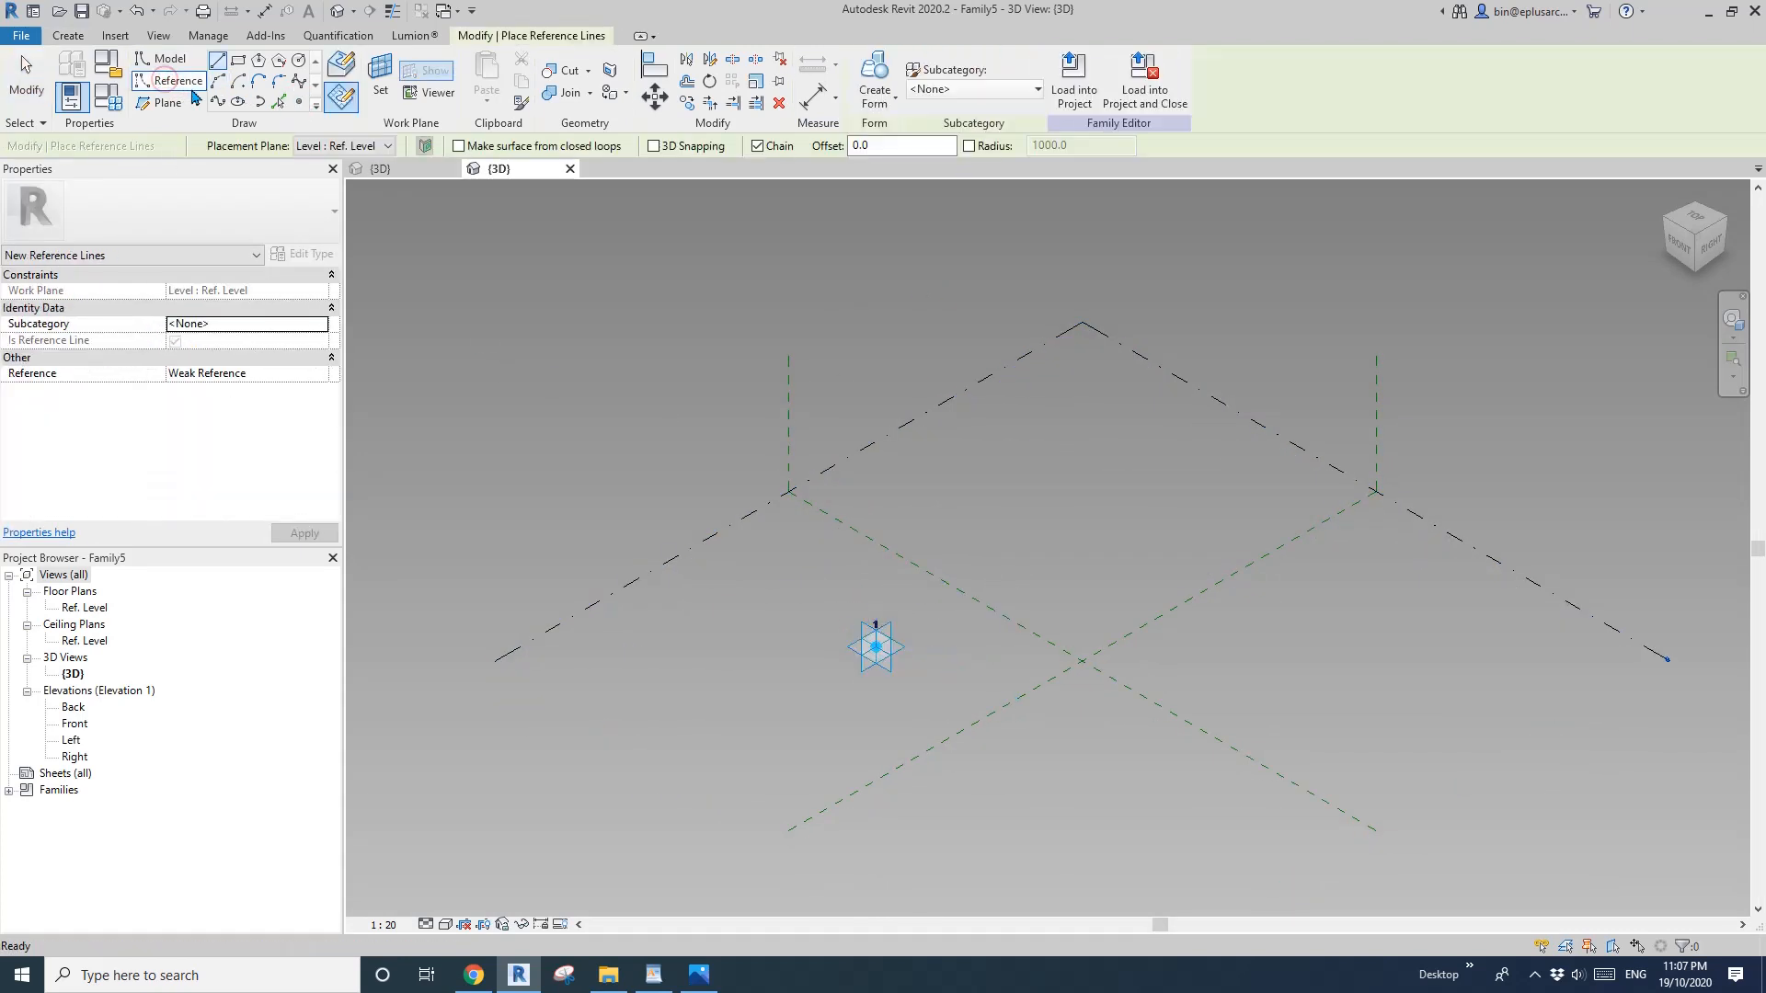
pyautogui.click(296, 66)
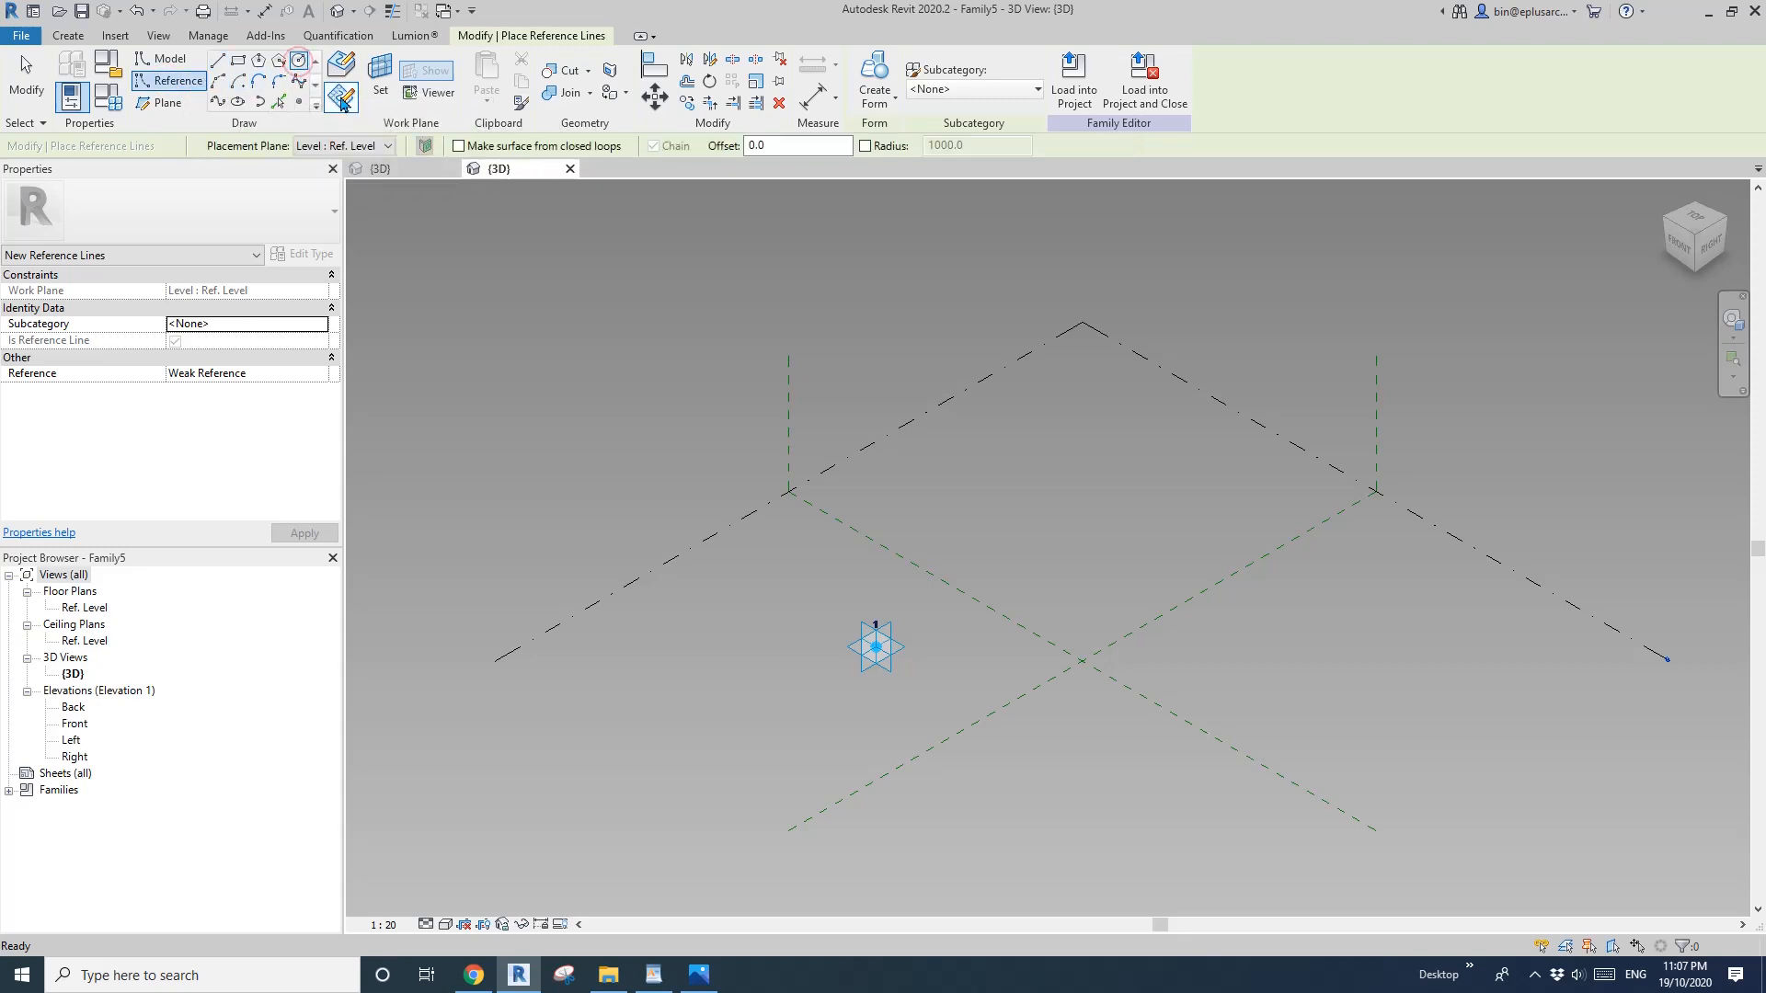
pyautogui.click(376, 82)
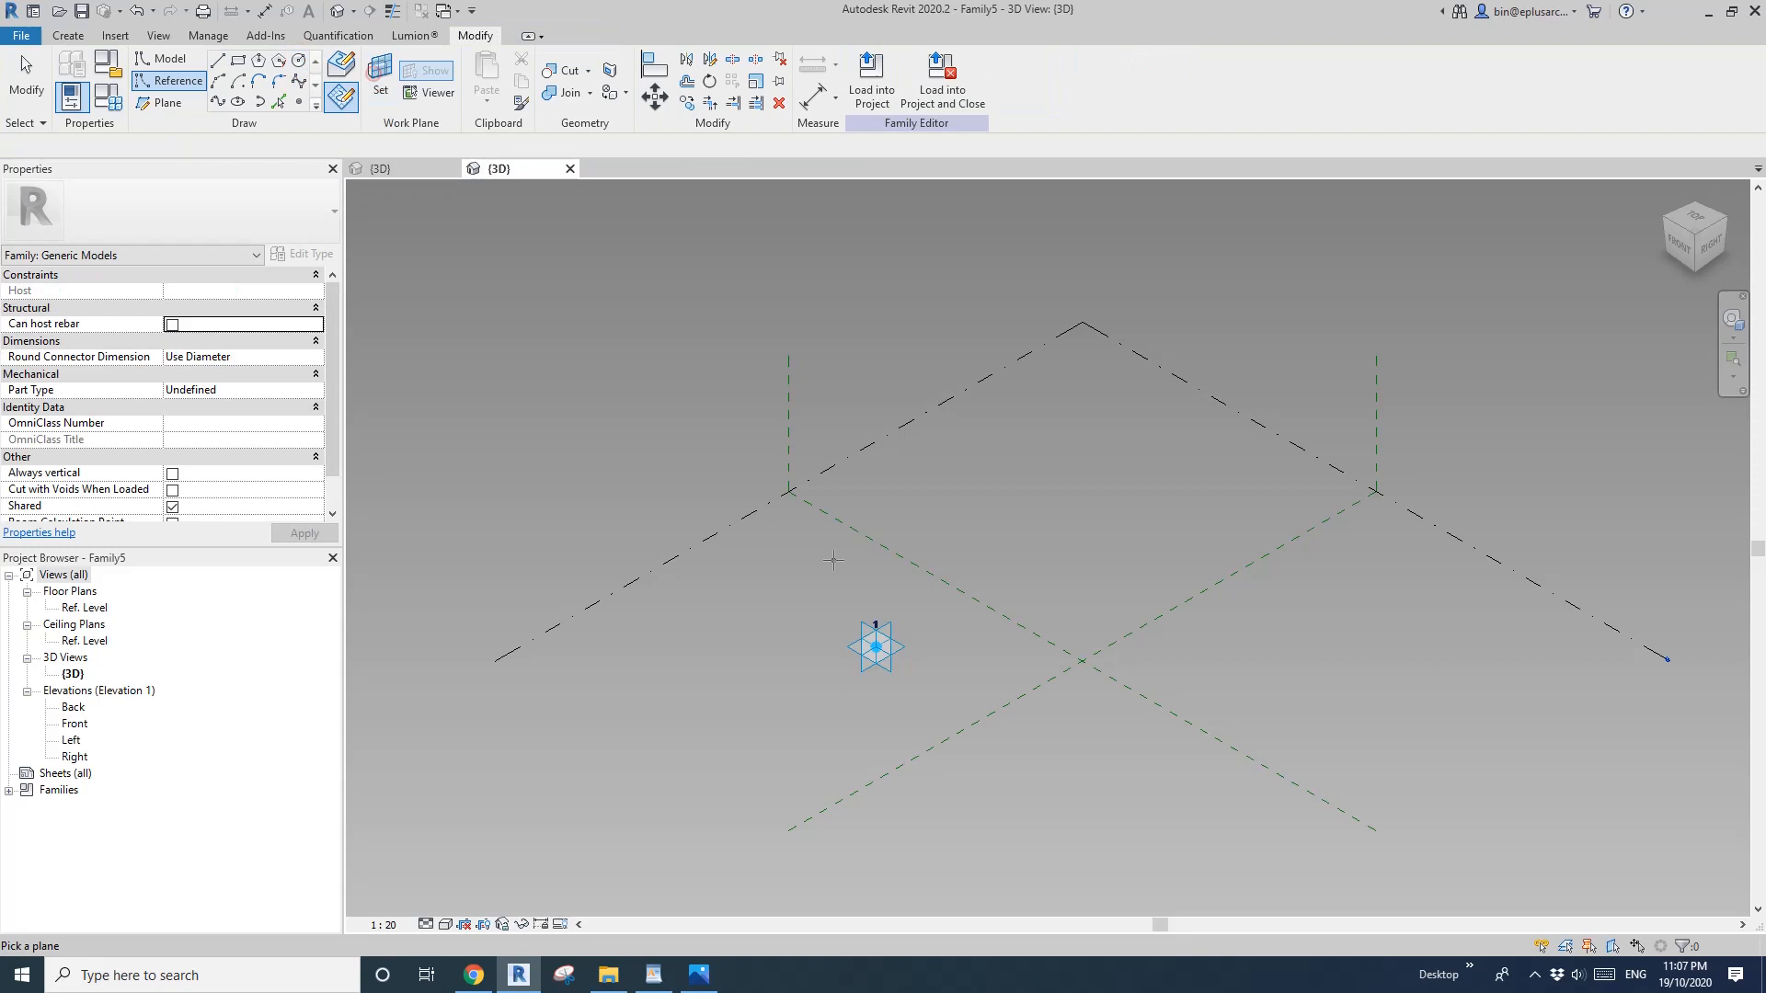
pyautogui.click(906, 646)
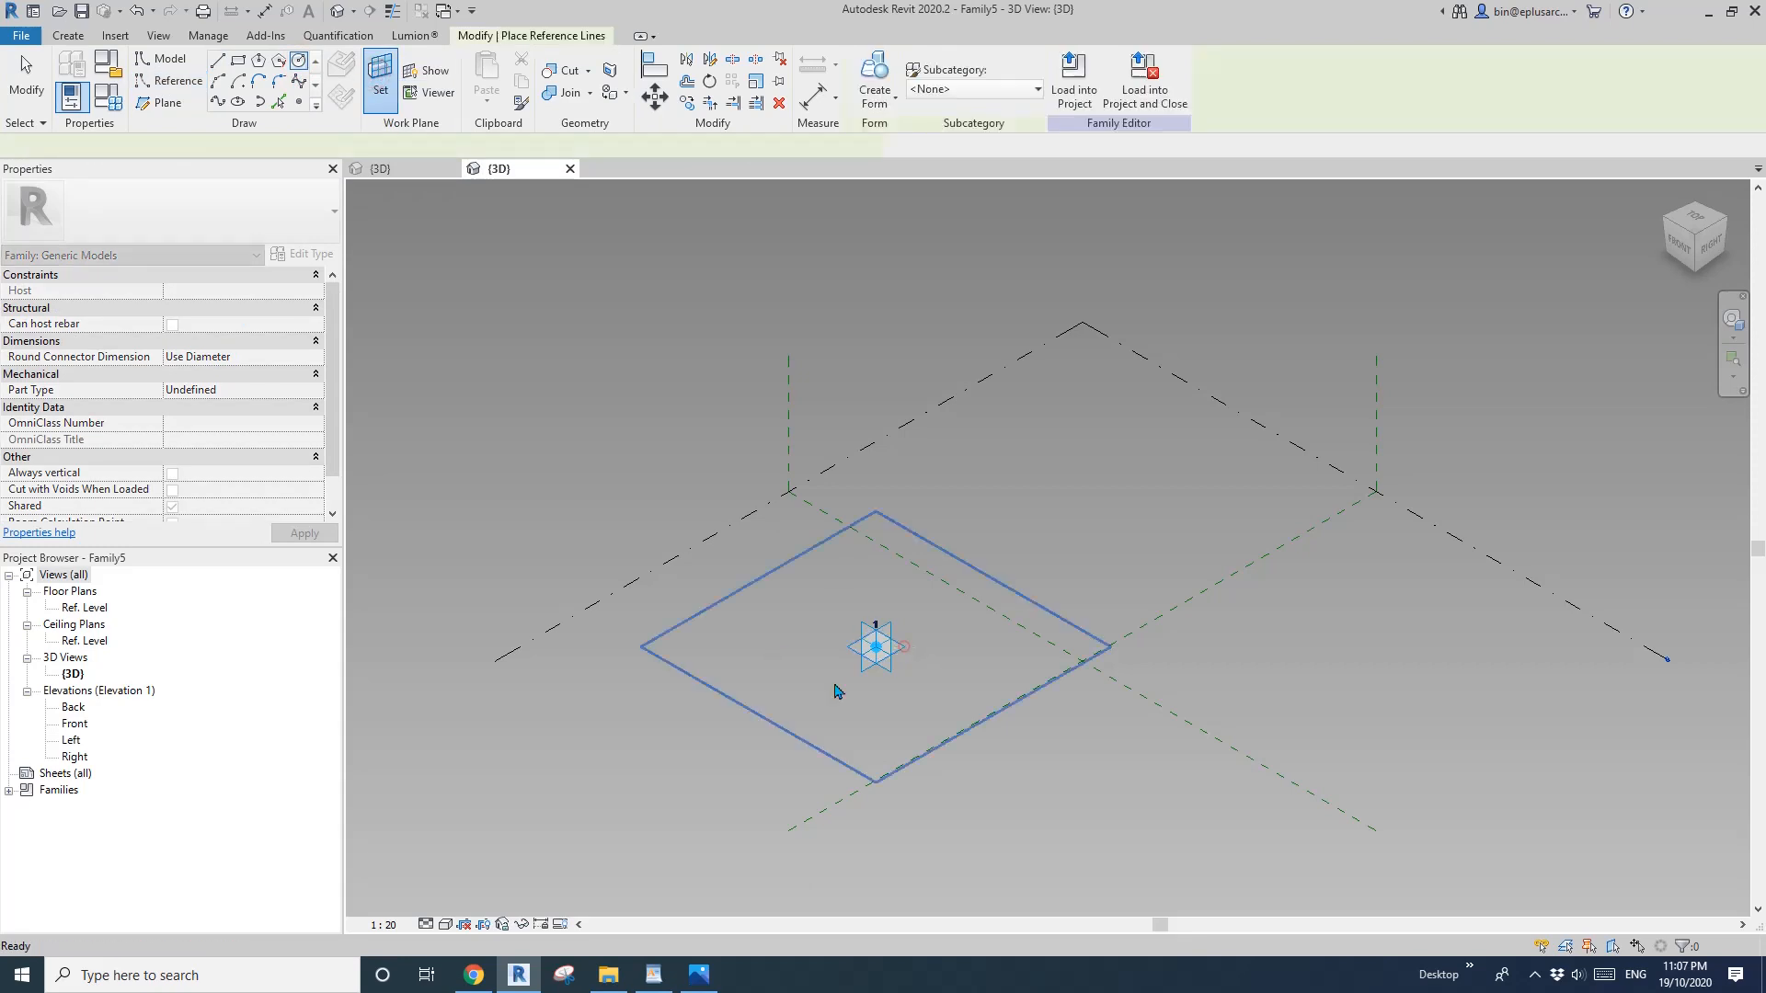
pyautogui.click(876, 646)
pyautogui.click(994, 660)
pyautogui.scroll(2, 990, 657)
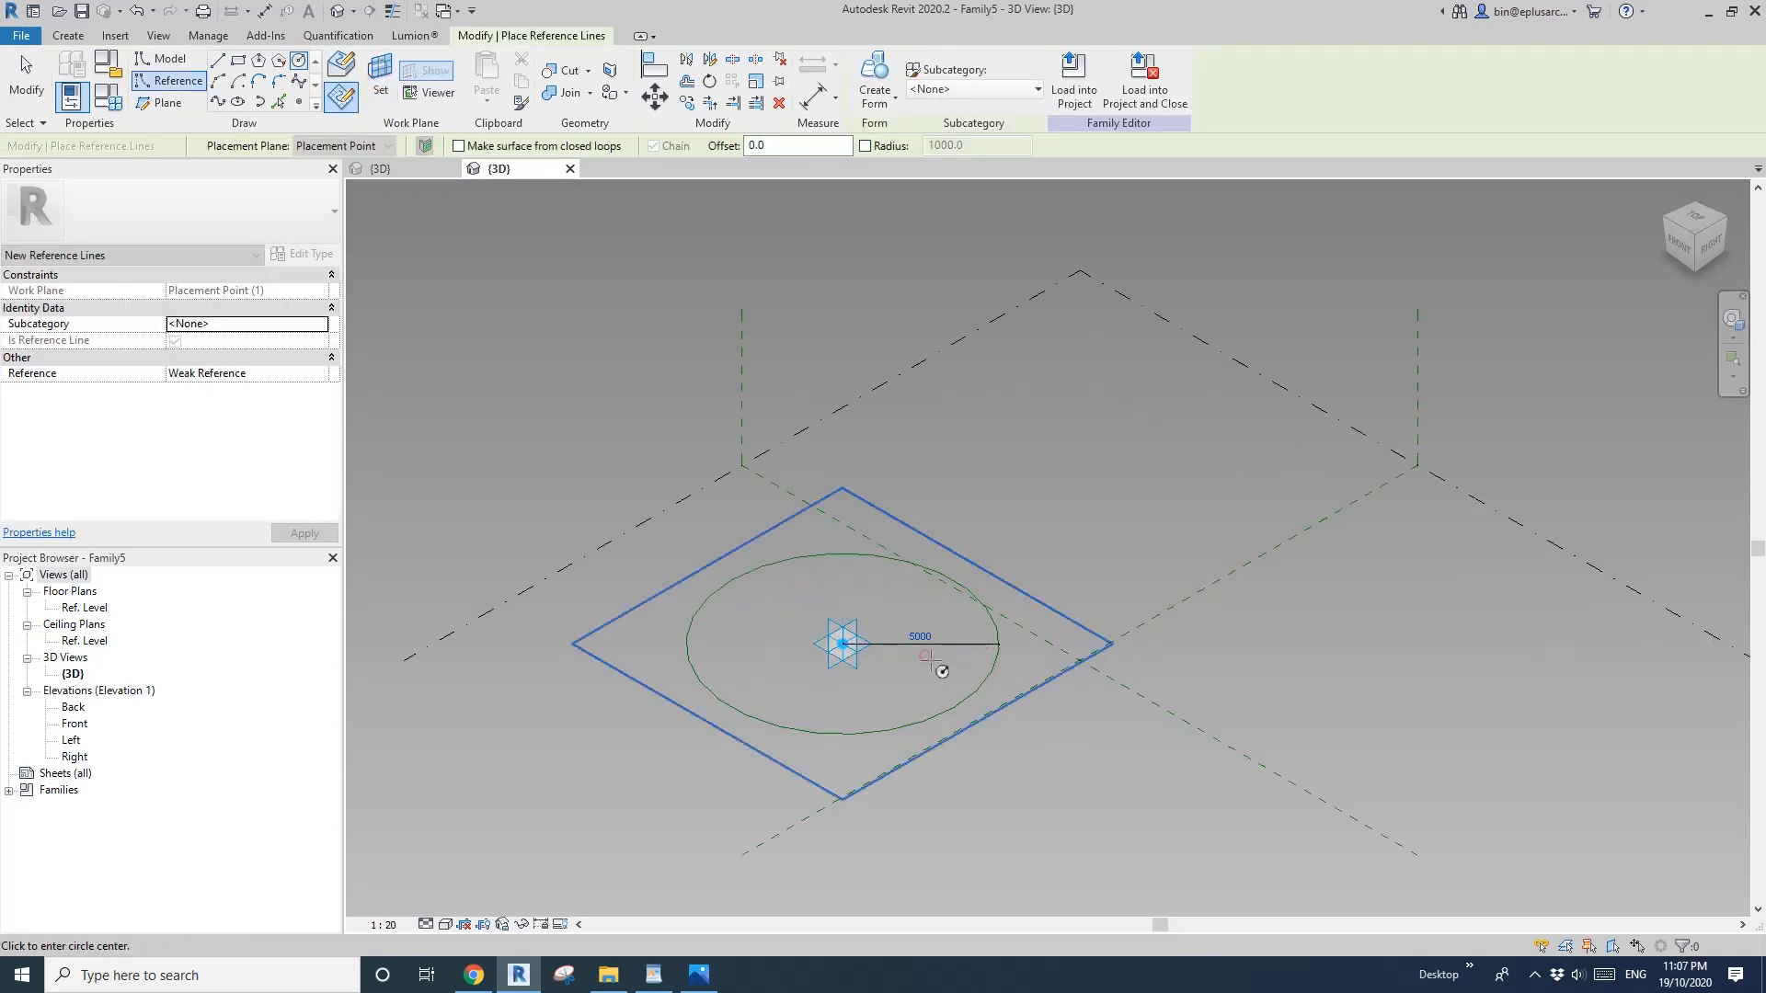
pyautogui.press('Escape')
# Make the circle's radius dimension permanent and label it with a new type parameter named R.
pyautogui.click(930, 650)
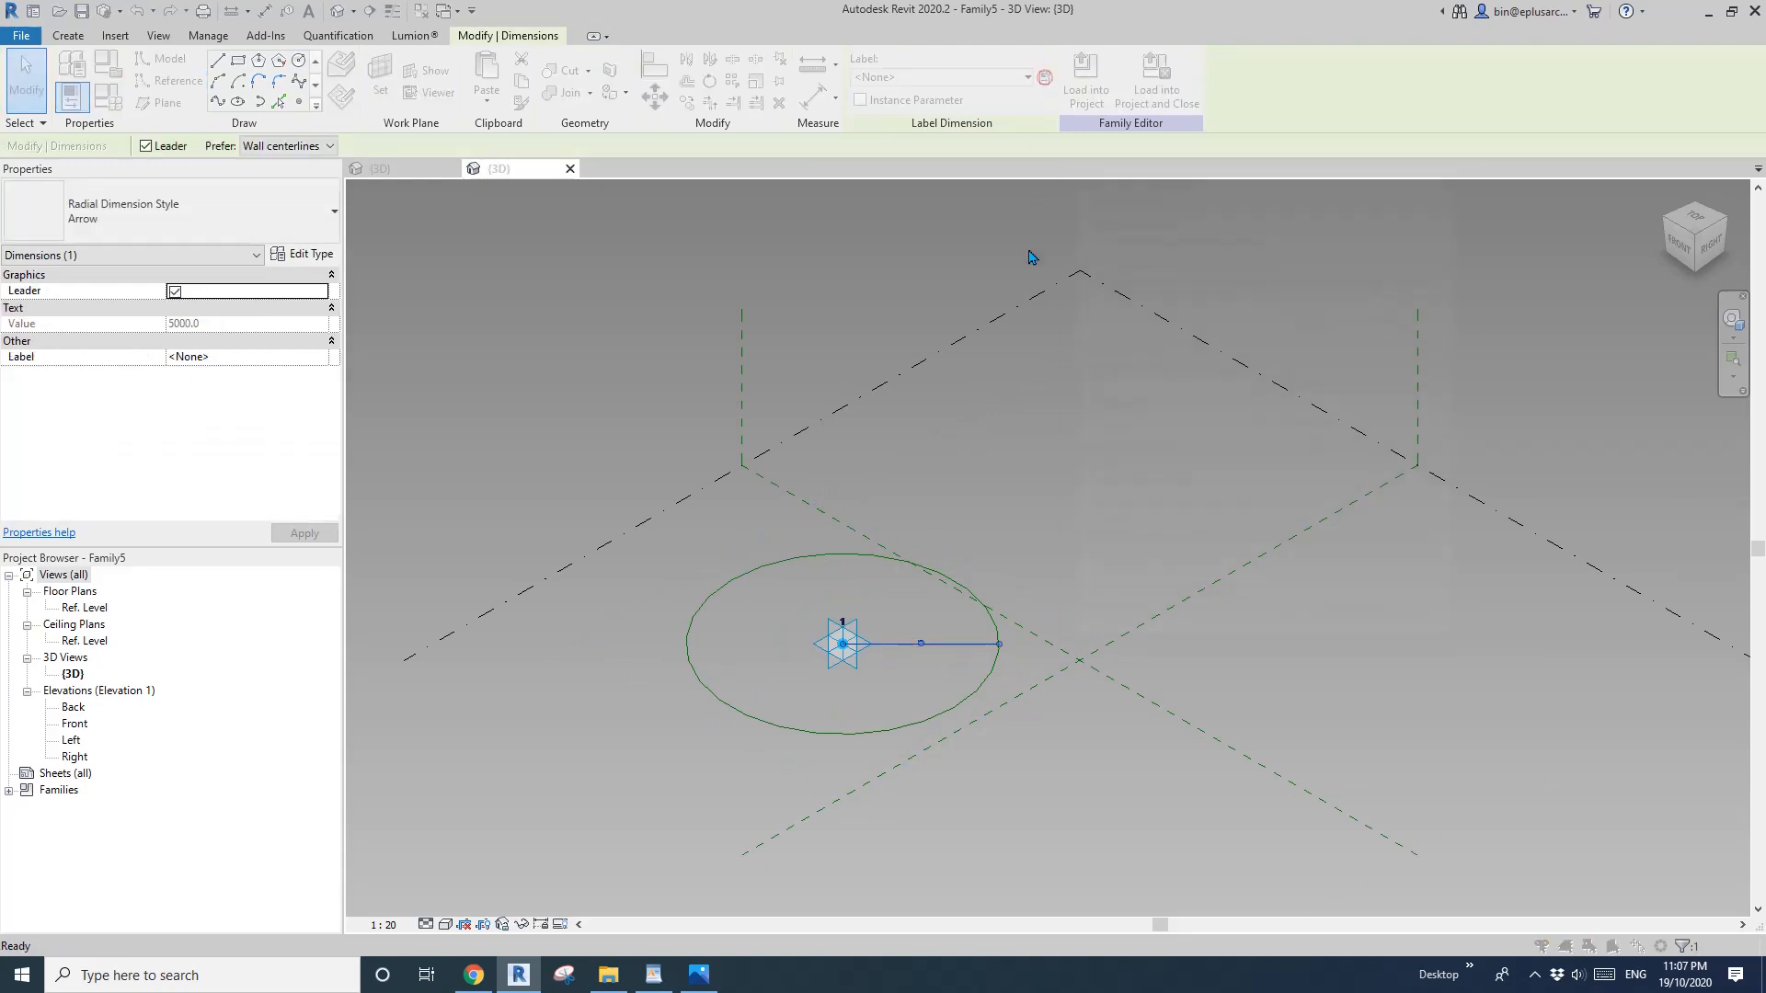
pyautogui.click(1044, 77)
pyautogui.write('R')
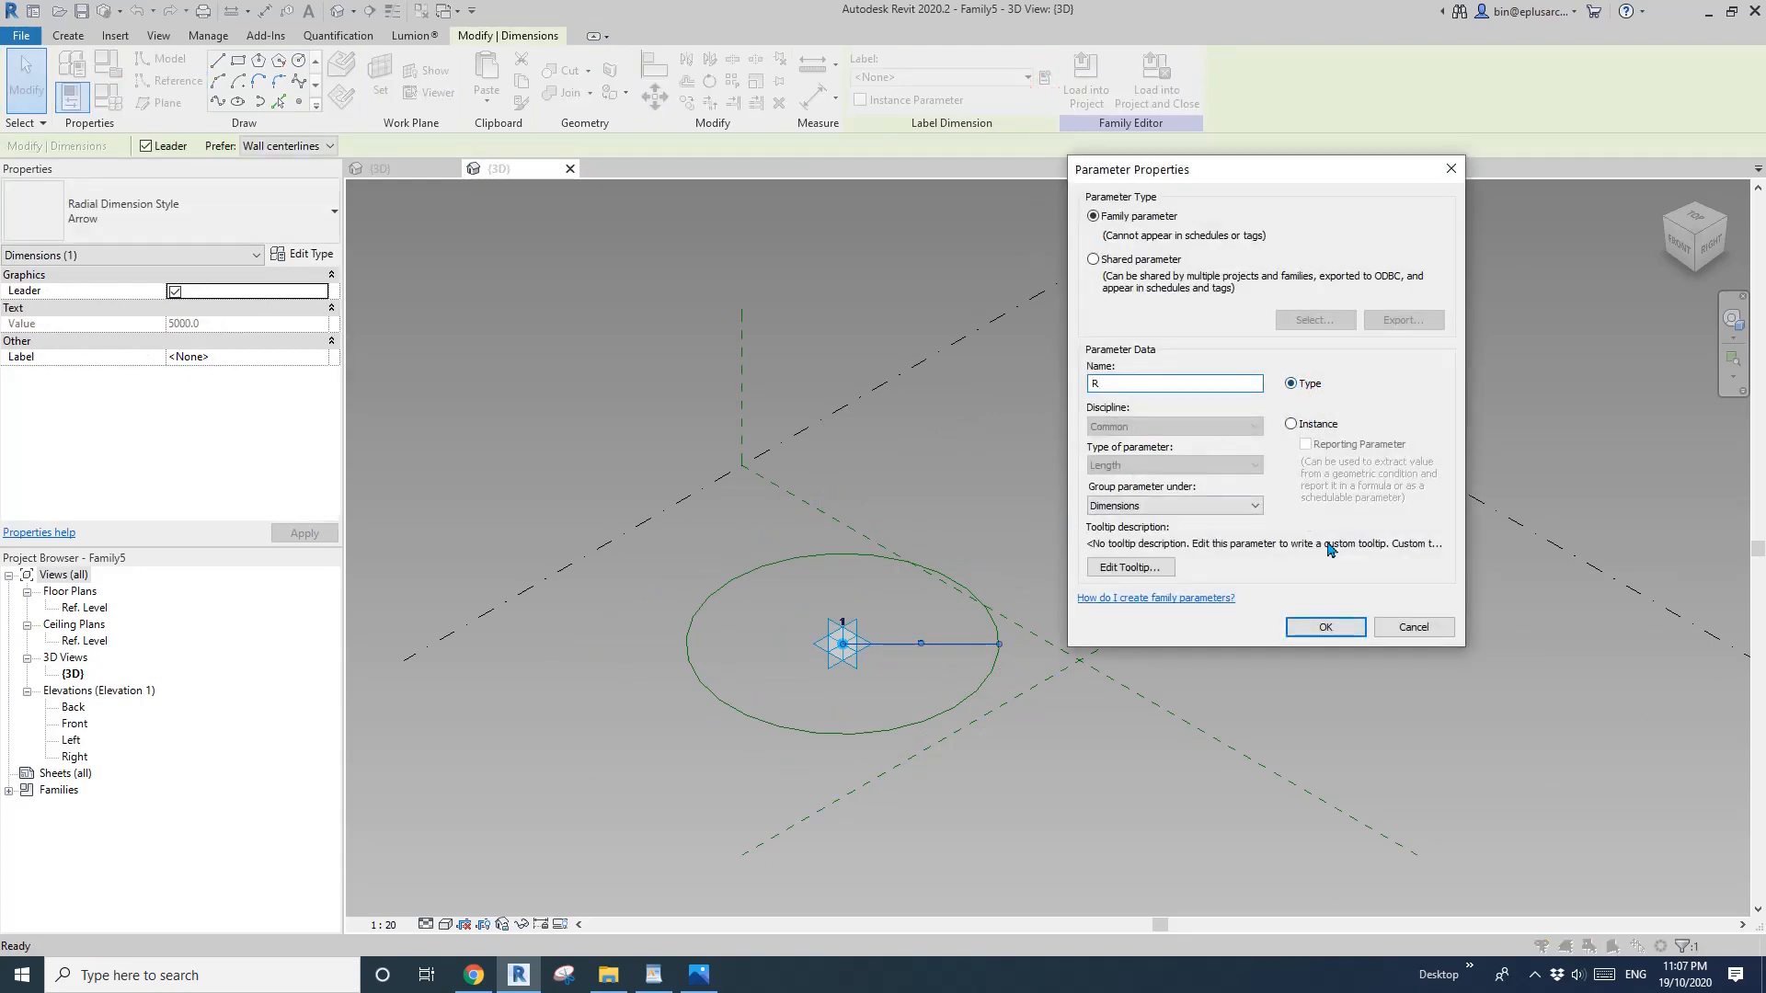
pyautogui.click(1326, 627)
pyautogui.scroll(3, 897, 690)
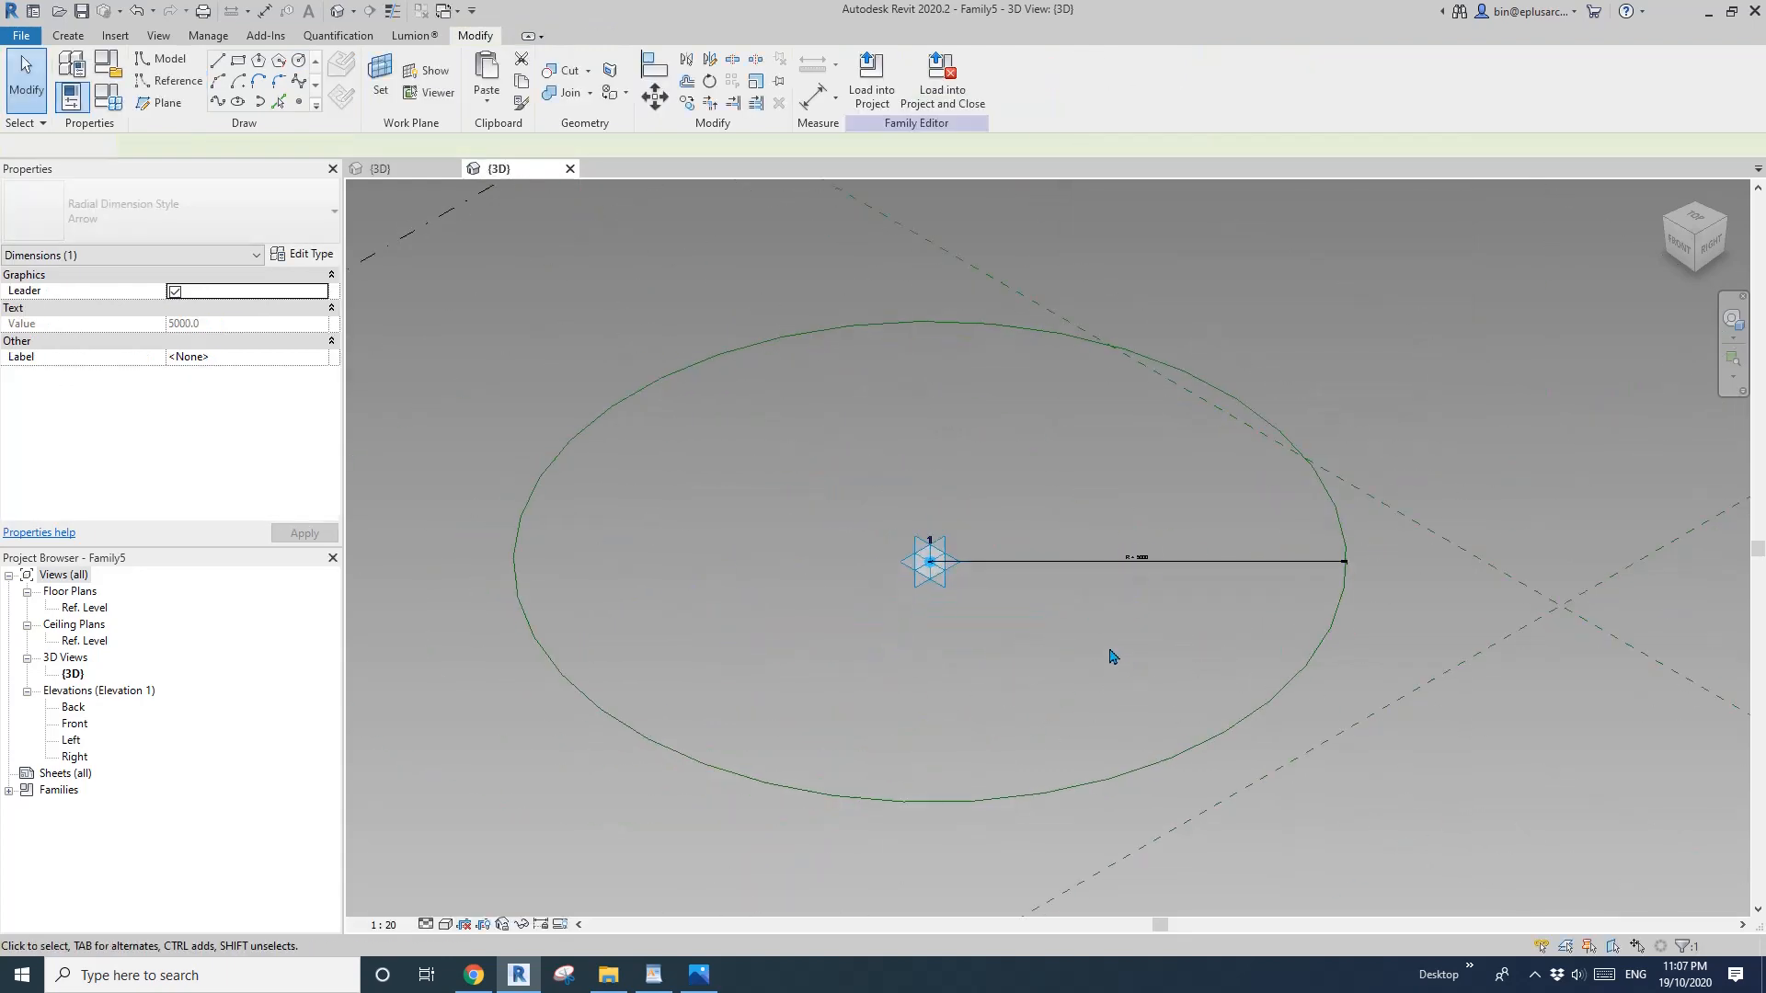
pyautogui.press('Escape')
# Divide the circle's path into 3 nodes.
pyautogui.click(866, 324)
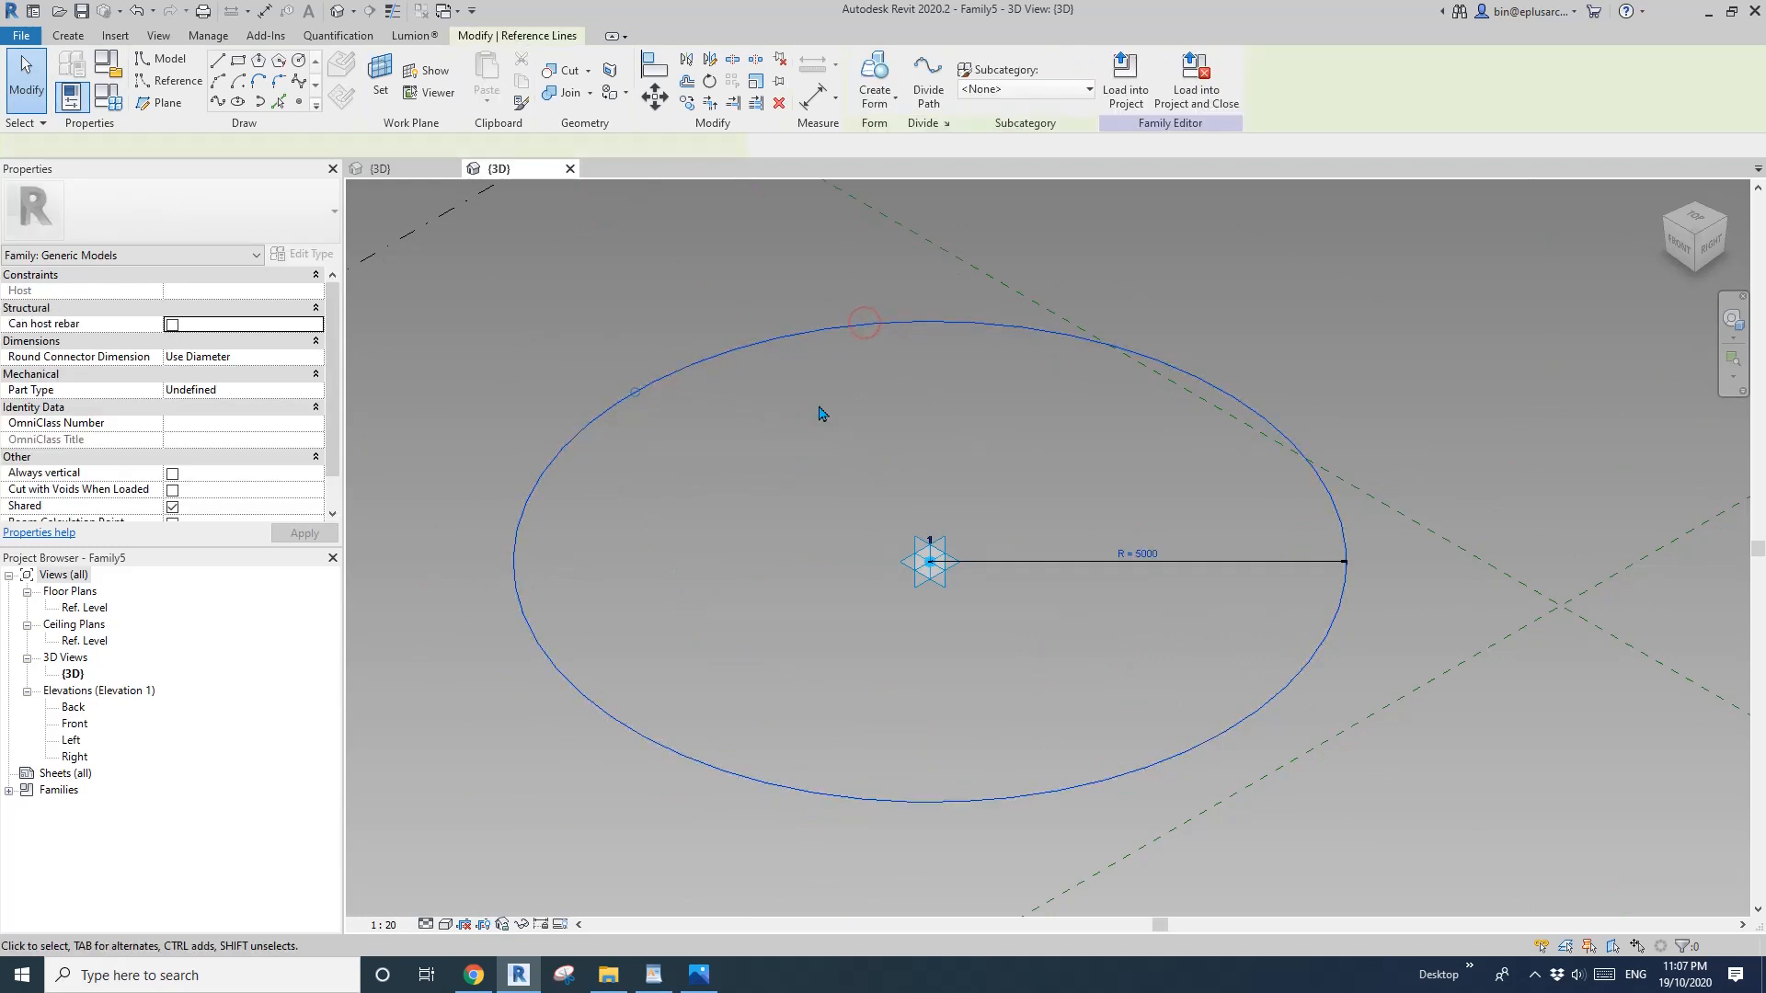
pyautogui.click(929, 81)
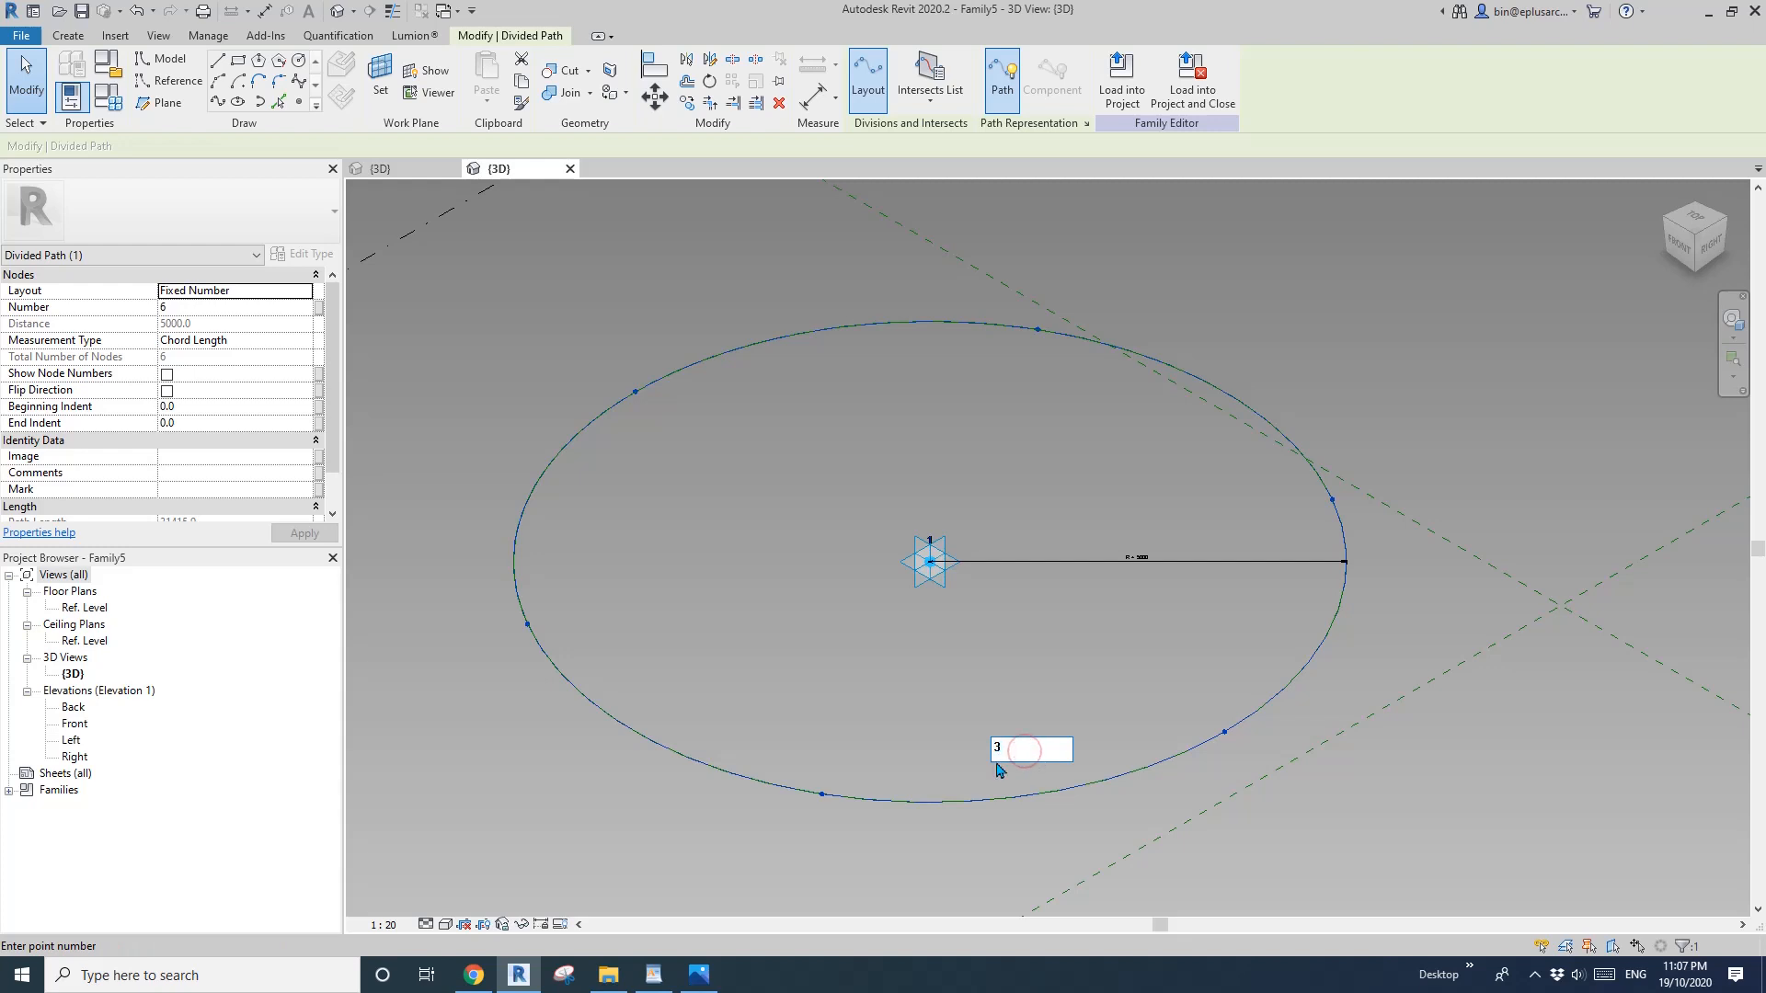
pyautogui.moveTo(802, 650); pyautogui.dragTo(802, 593, button='middle')
pyautogui.scroll(-2, 789, 609)
pyautogui.press('Escape')
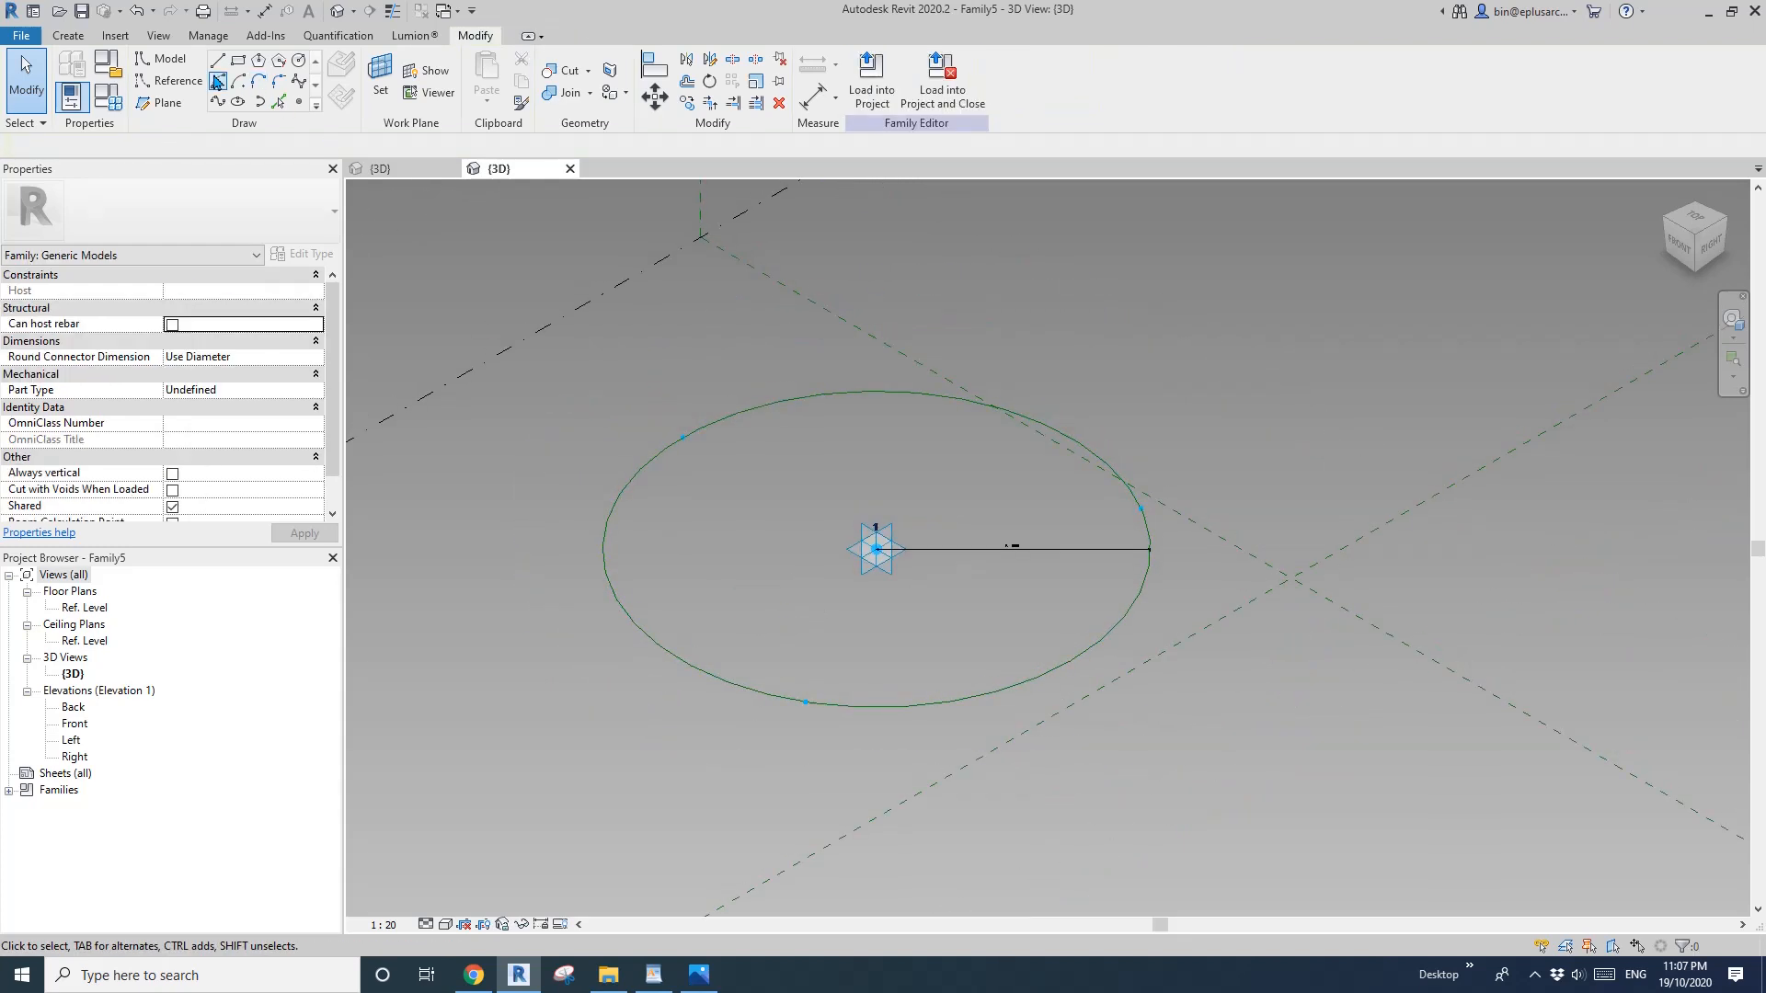
# Place reference points on the three division nodes of the circle.
pyautogui.click(299, 101)
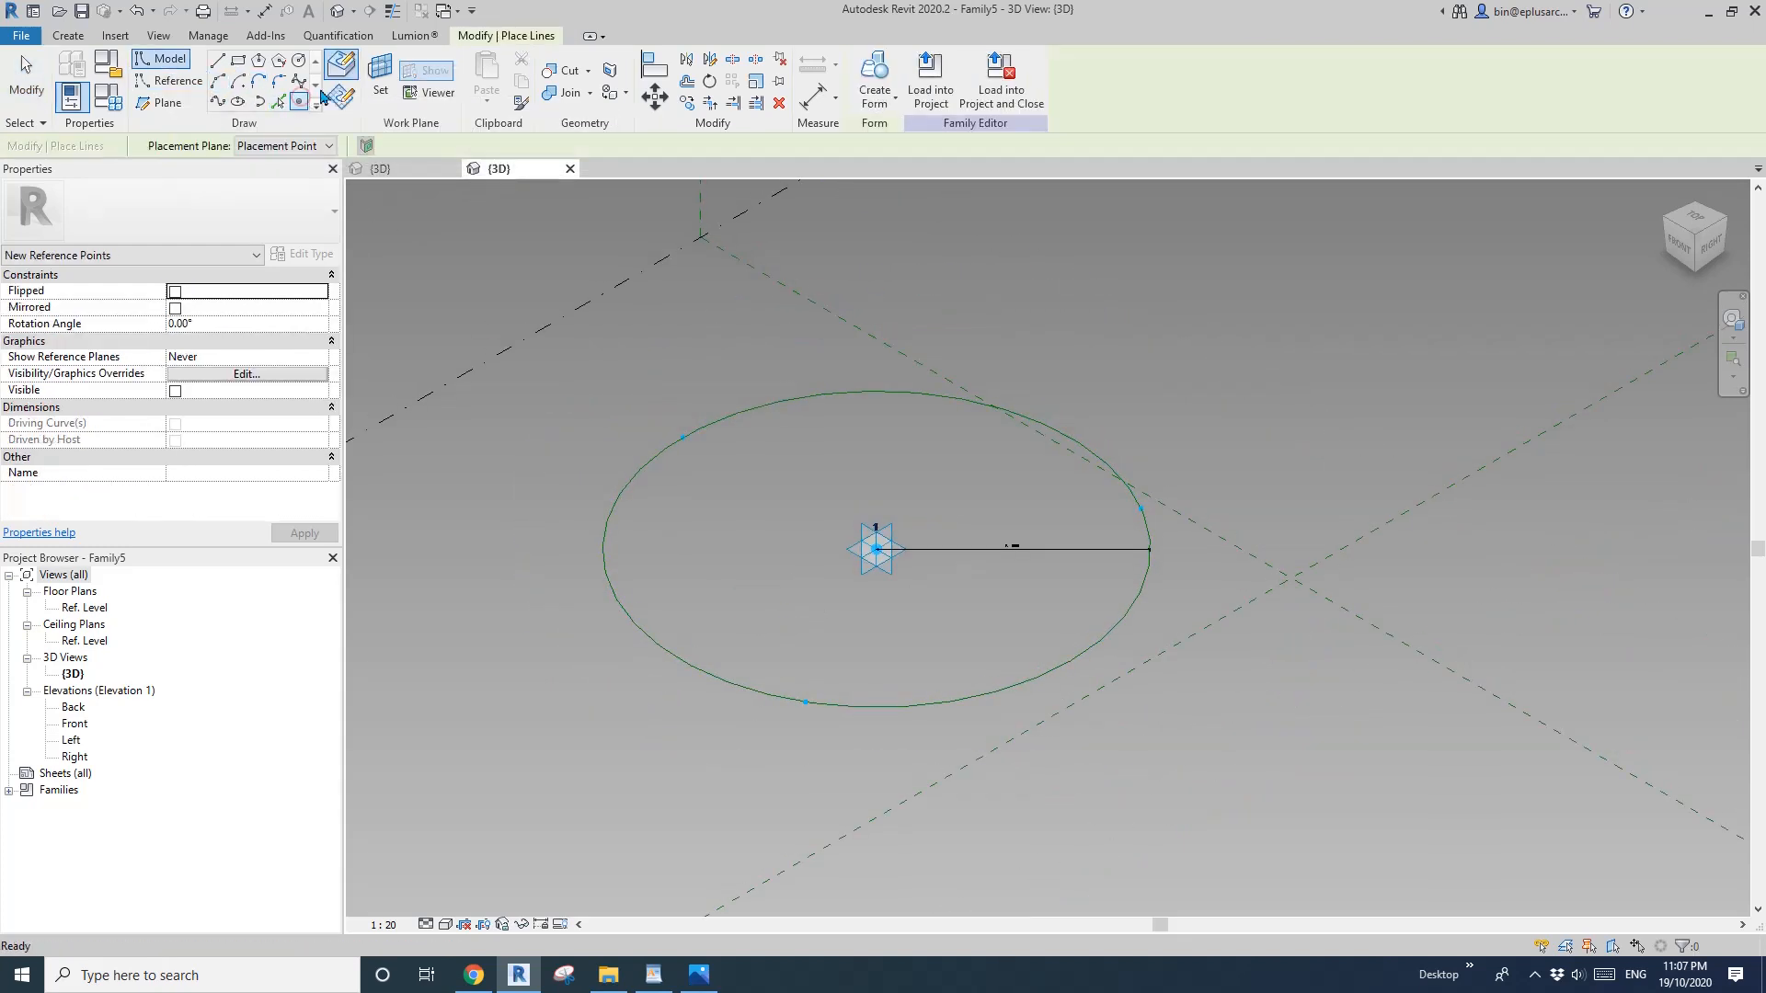
pyautogui.click(341, 72)
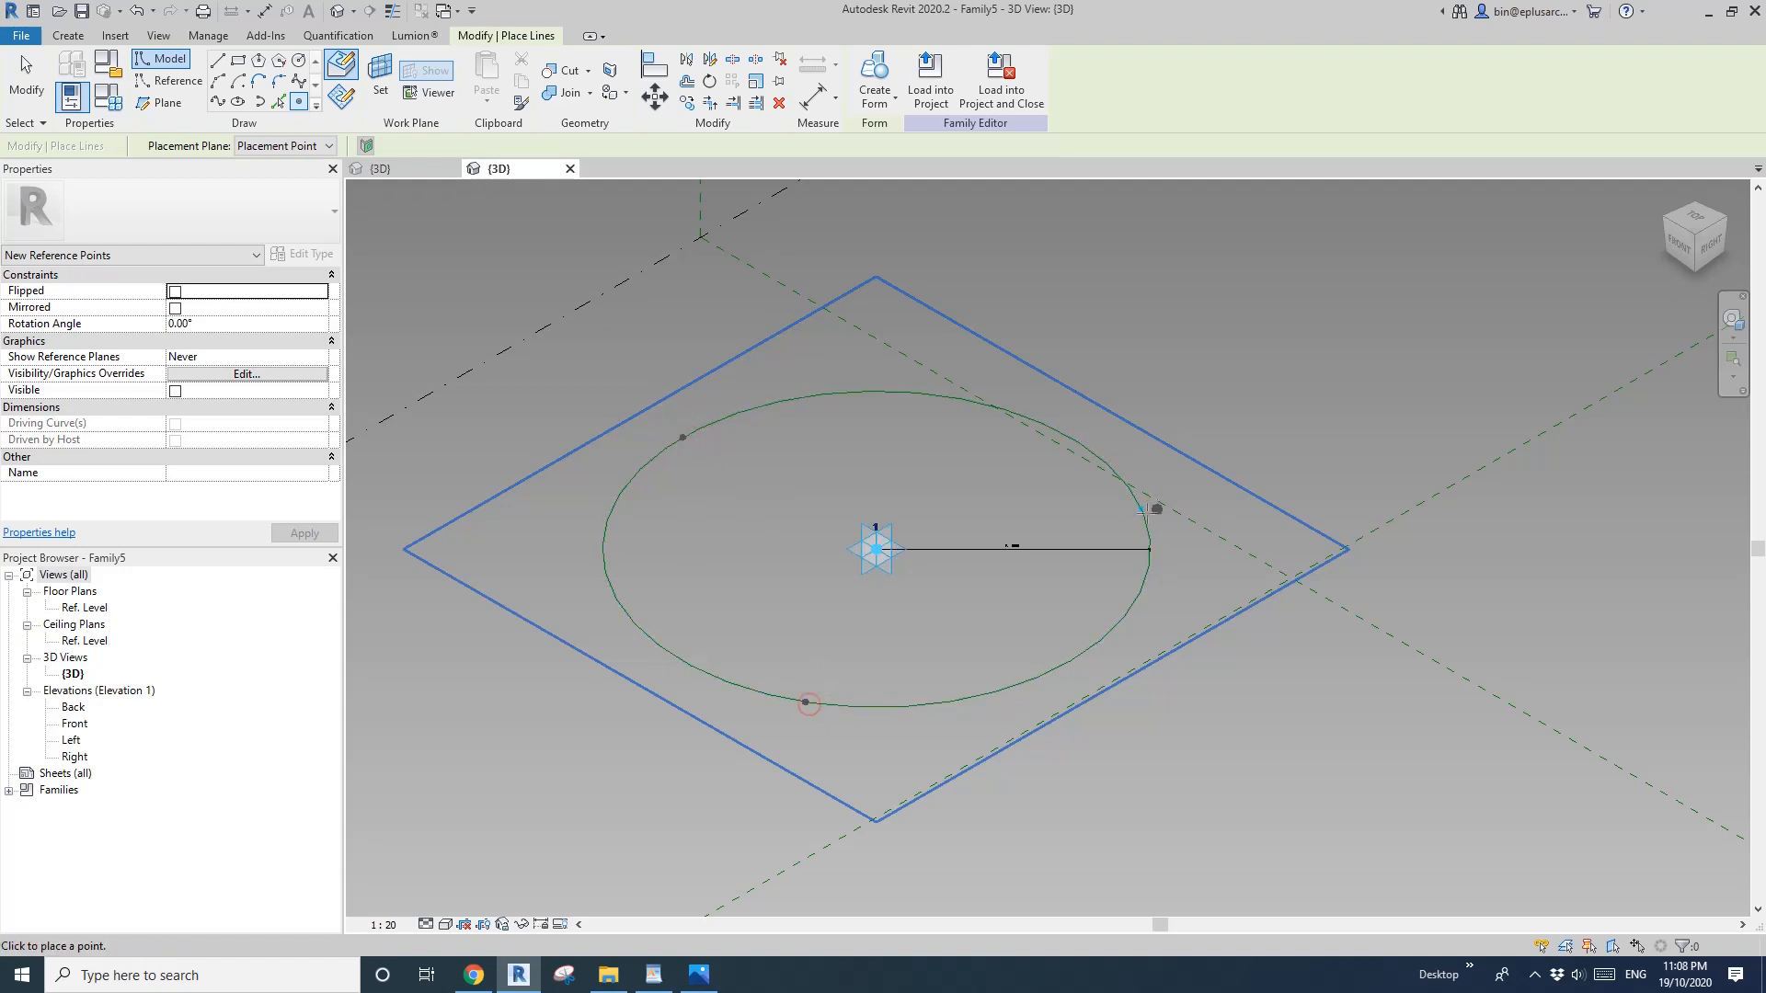
pyautogui.press('Escape')
pyautogui.press('Escape')
pyautogui.scroll(2, 808, 529)
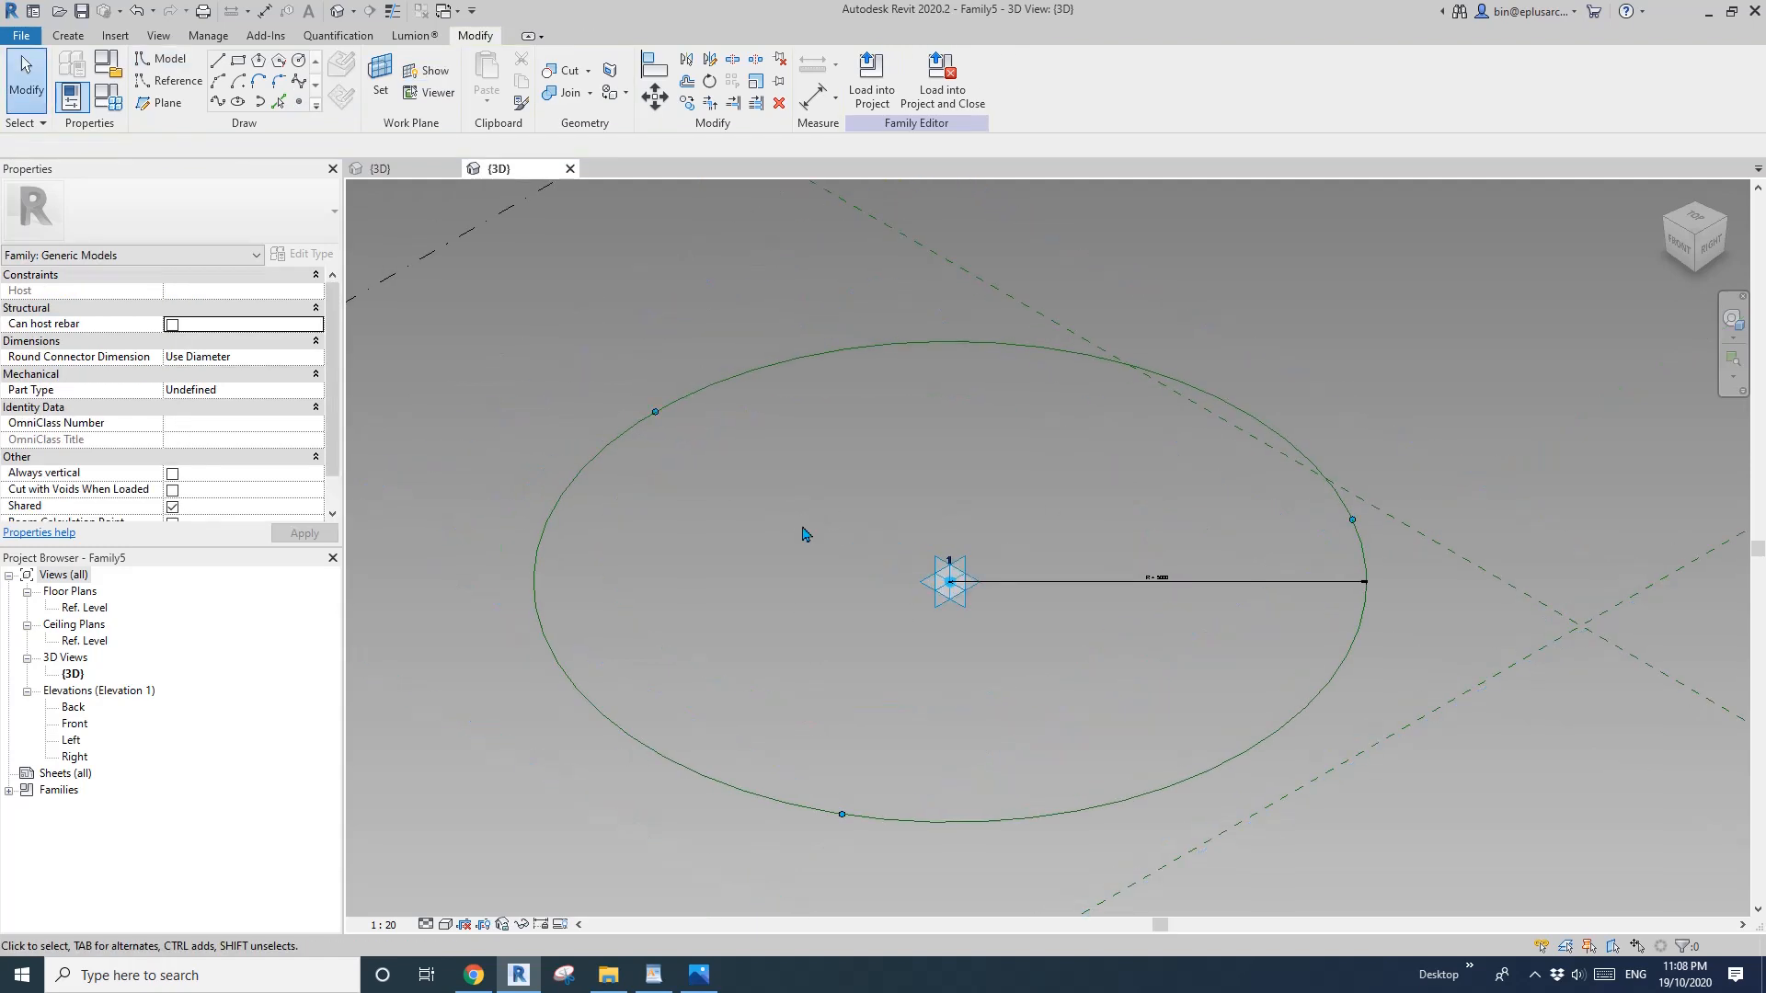
# Connect the circle's rear-left point to the front point and to the right point with splines through points, making both reference lines.
pyautogui.keyDown('ctrl'); pyautogui.moveTo(810, 696); pyautogui.dragTo(891, 809); pyautogui.keyUp('ctrl')
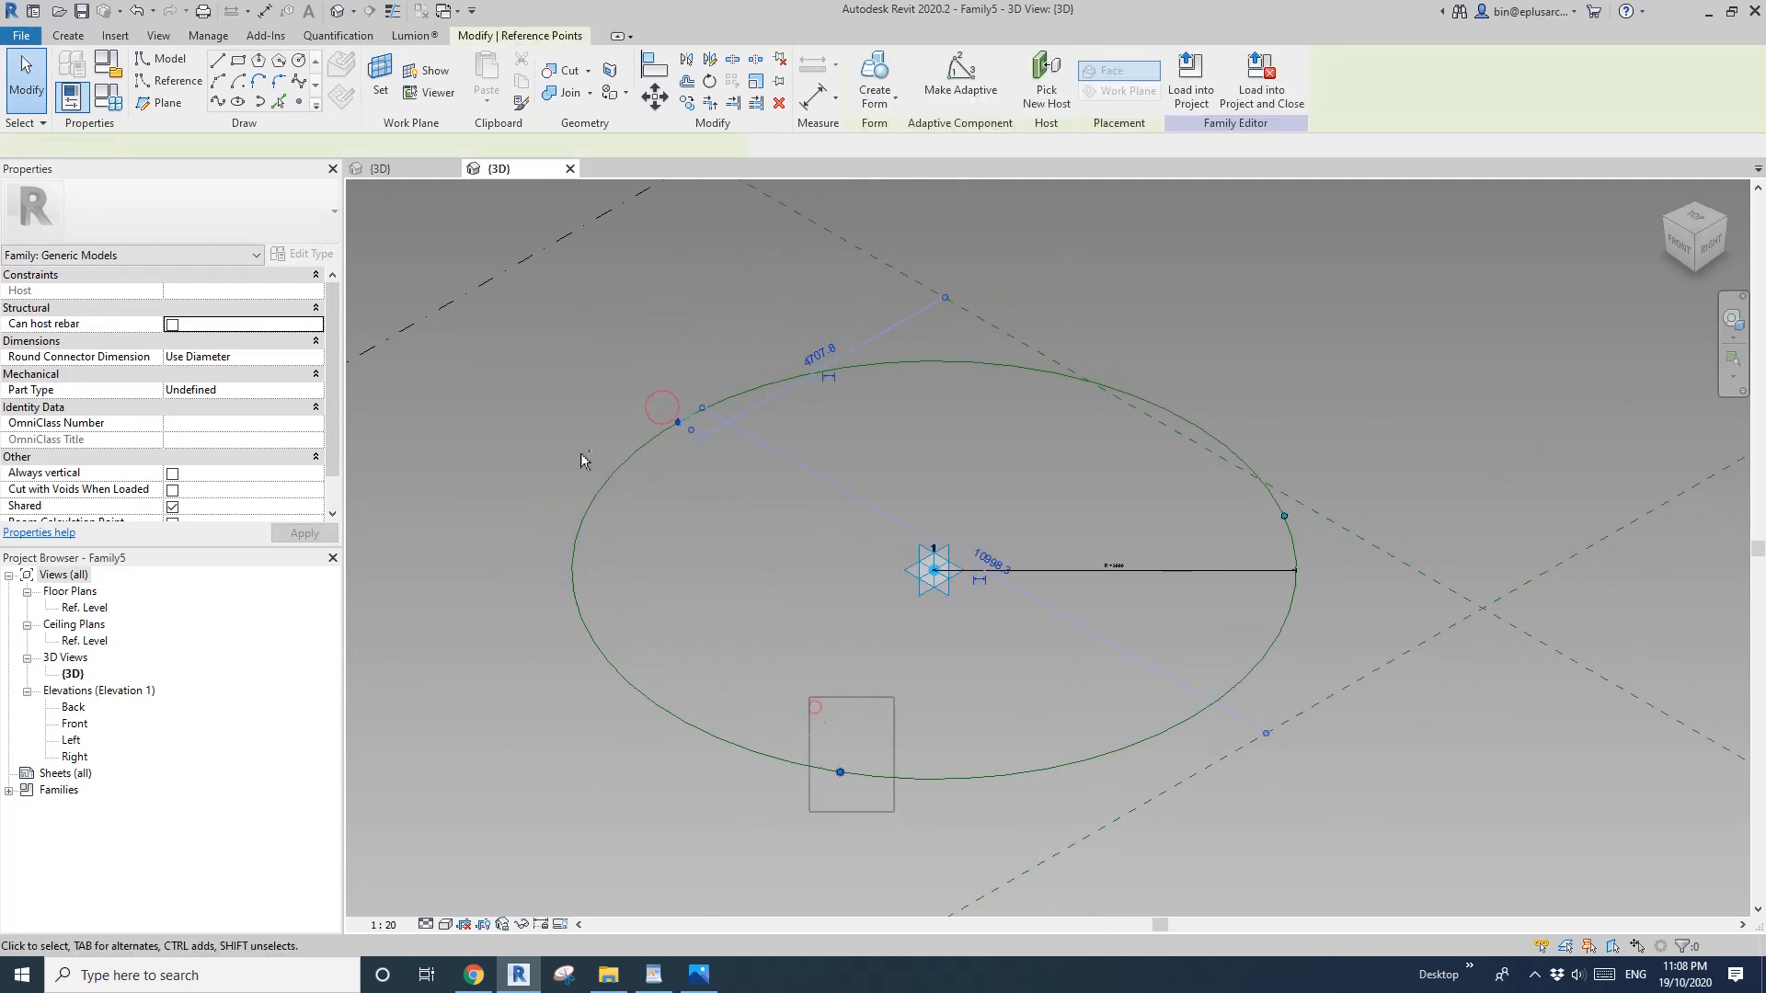
pyautogui.click(222, 98)
pyautogui.click(175, 424)
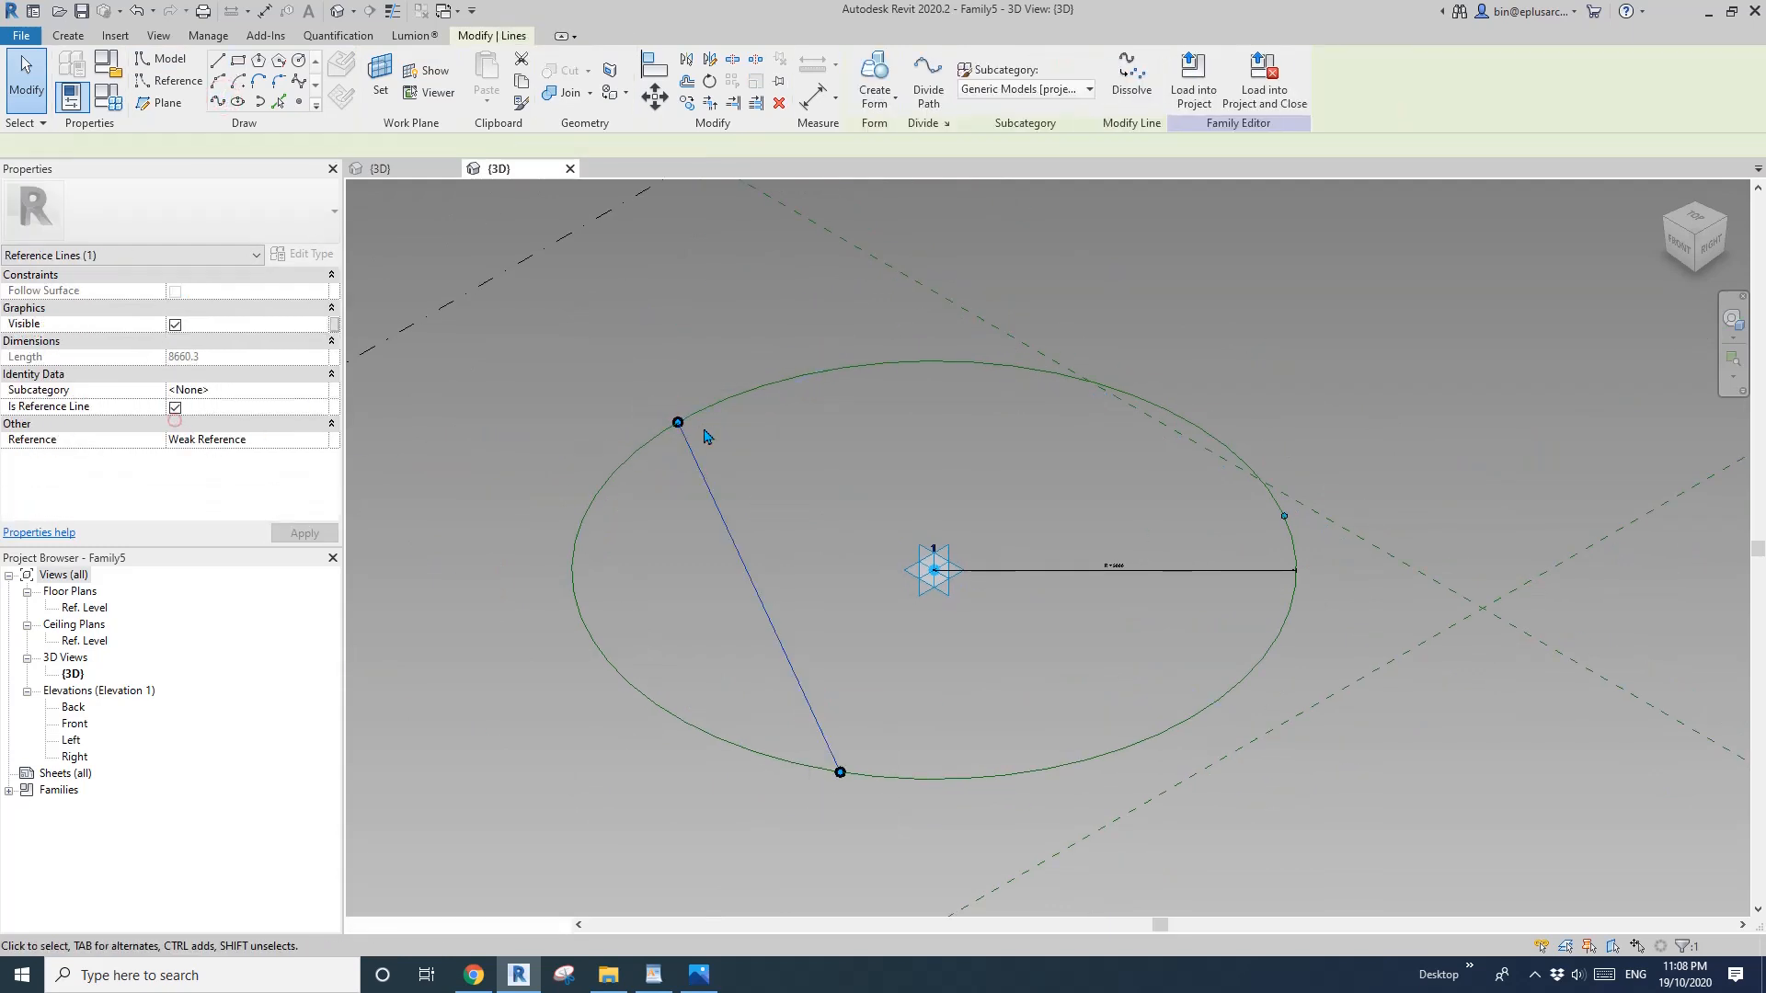
pyautogui.click(626, 378)
pyautogui.moveTo(1203, 524); pyautogui.dragTo(1299, 550)
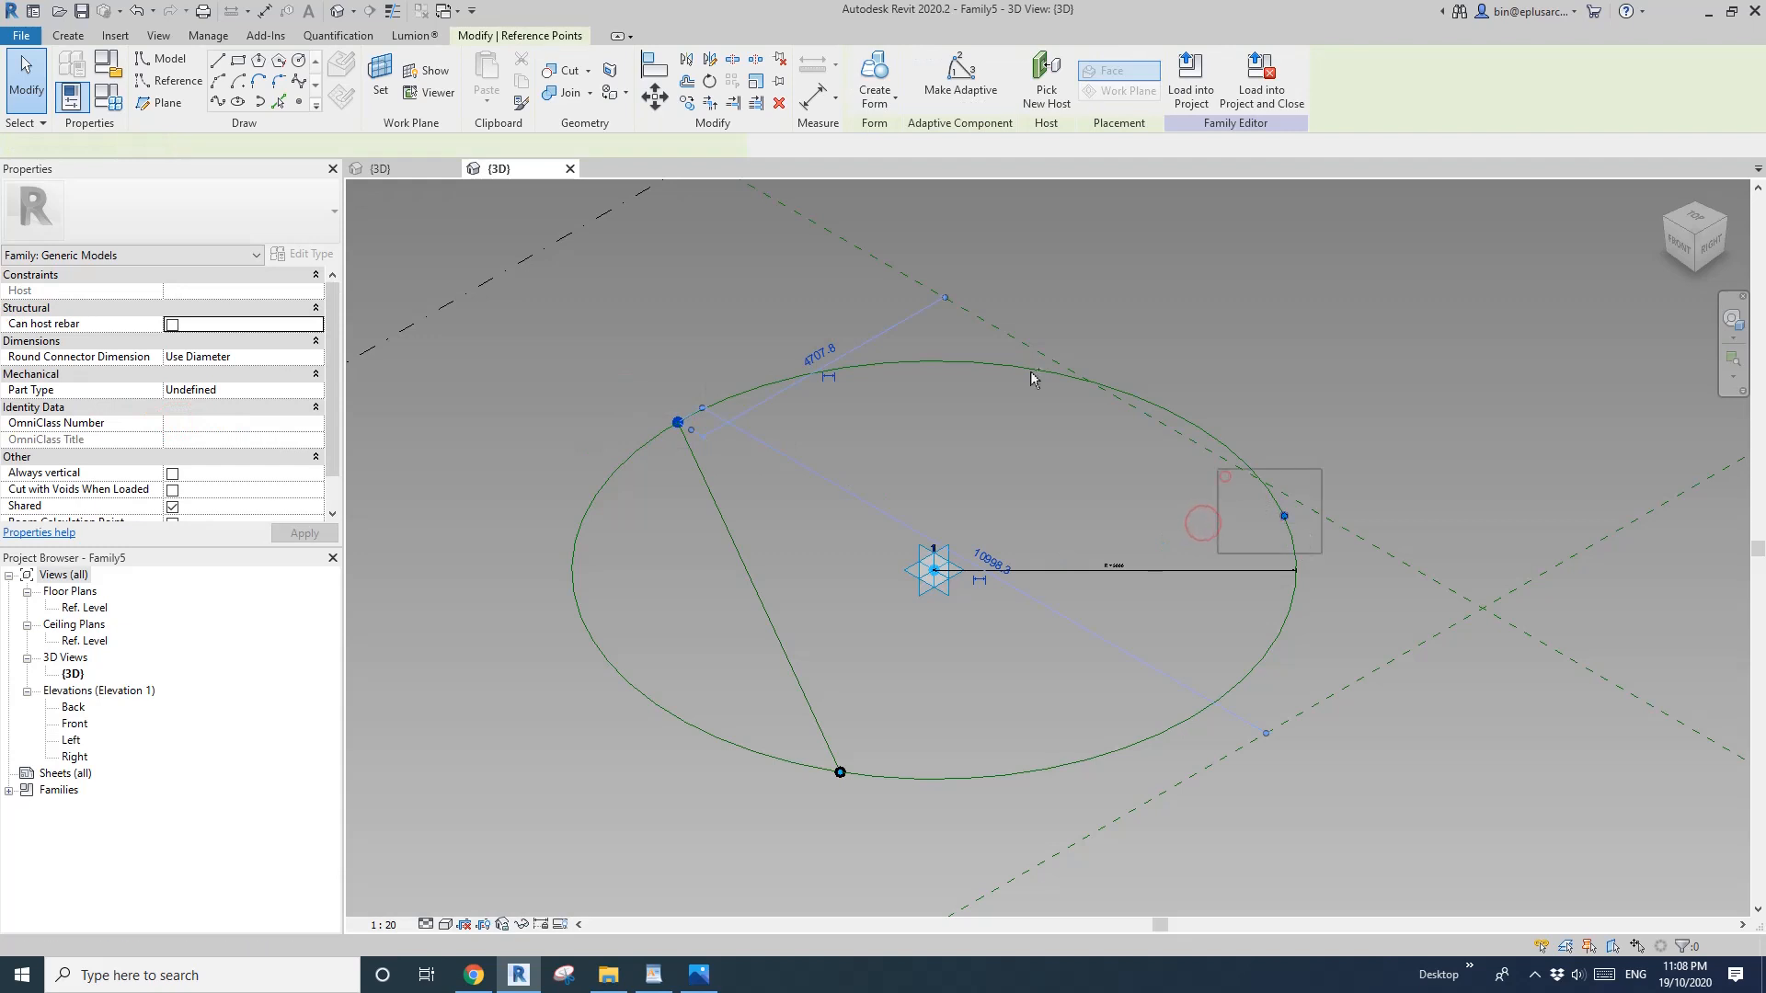
pyautogui.click(218, 101)
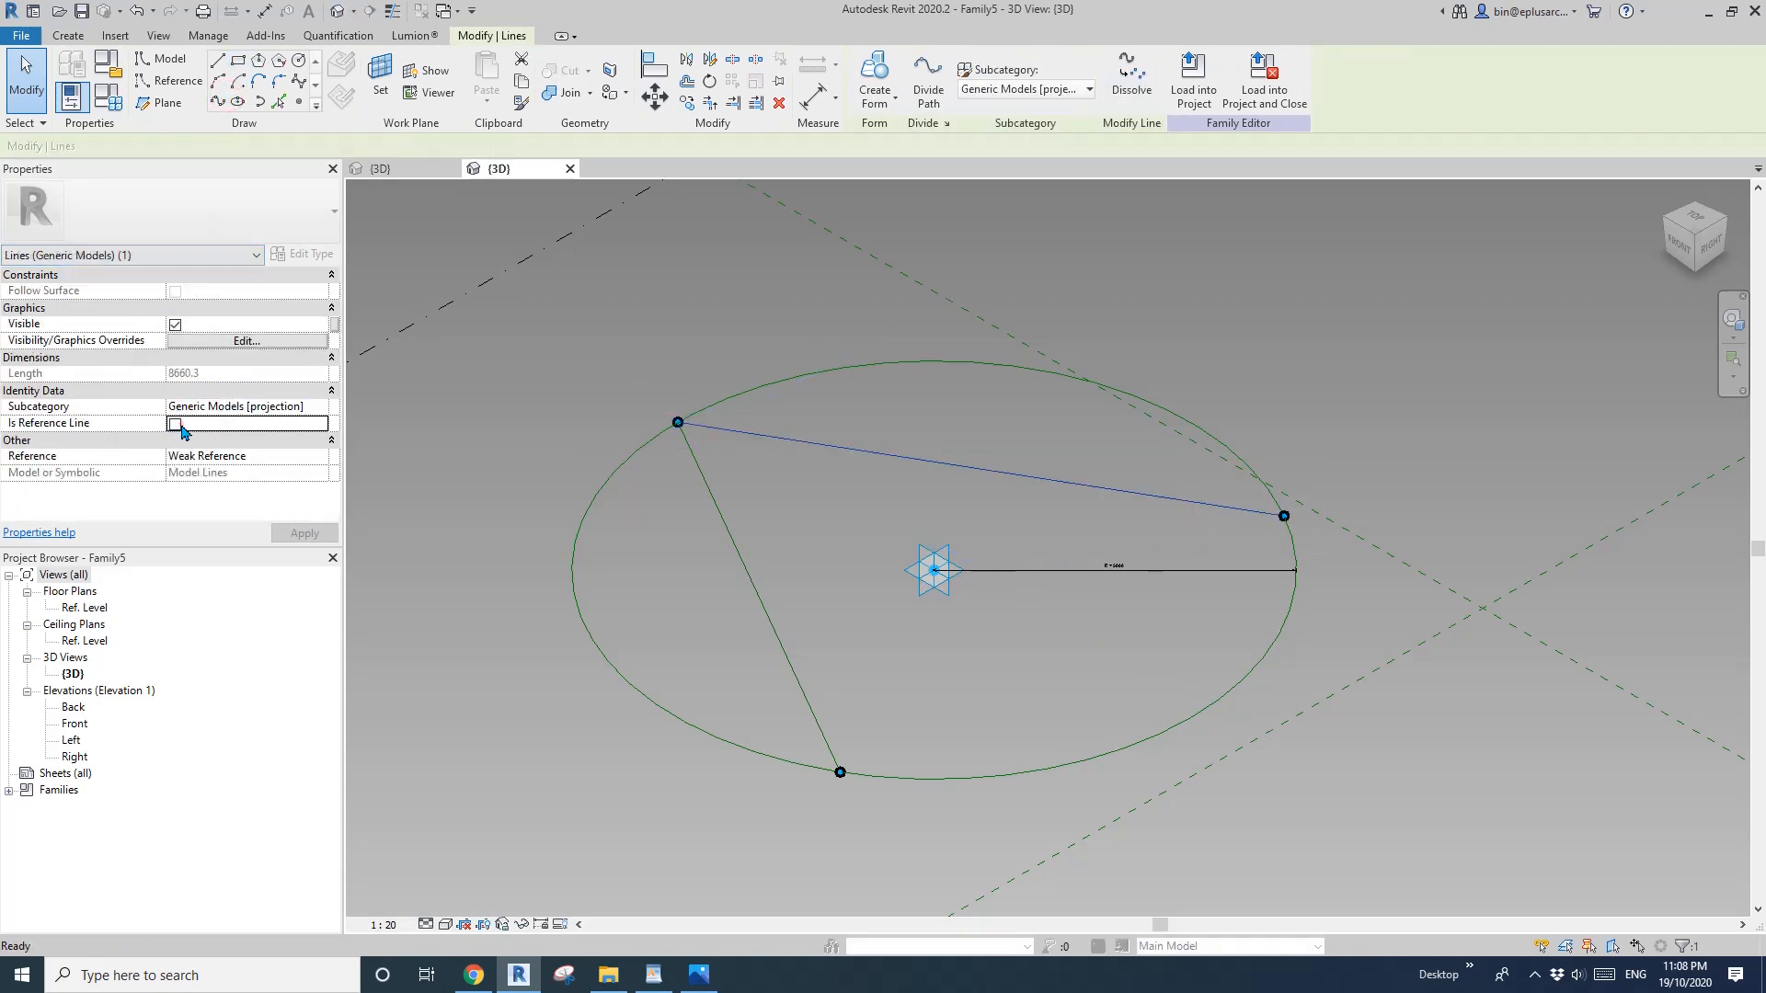
pyautogui.click(175, 424)
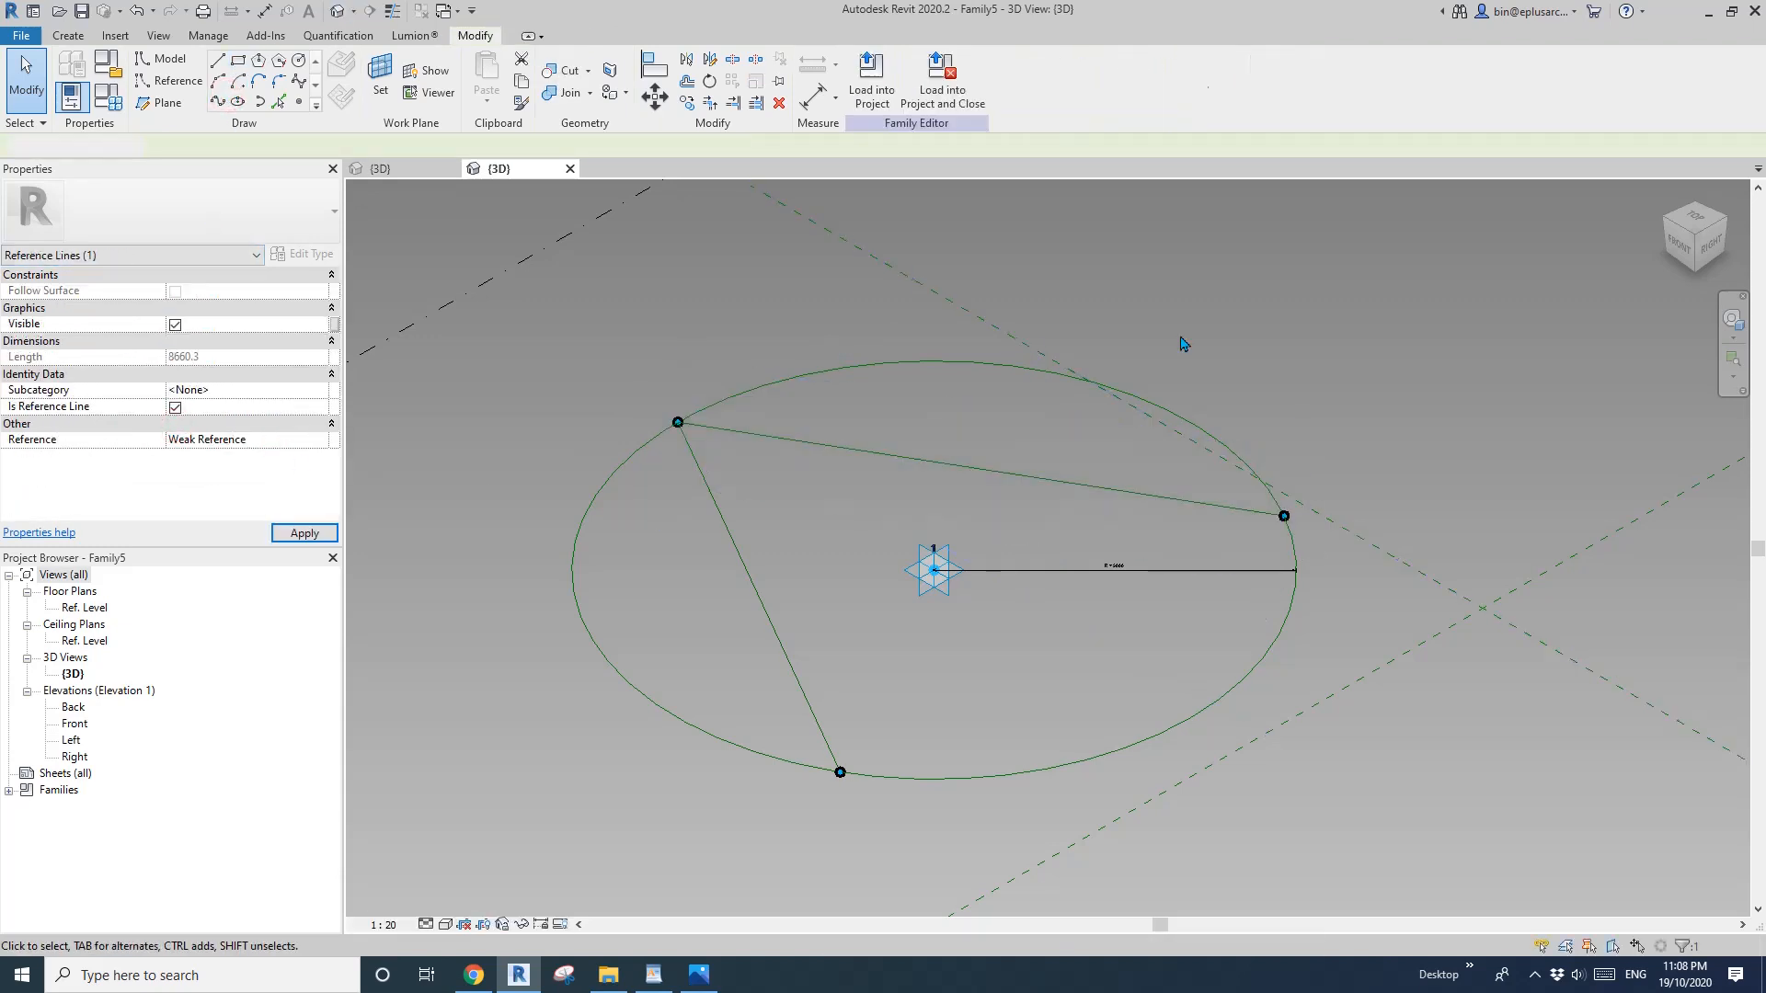
# Close the triangle with a spline through the right and front points and make it a reference line.
pyautogui.moveTo(1198, 346); pyautogui.dragTo(1320, 538)
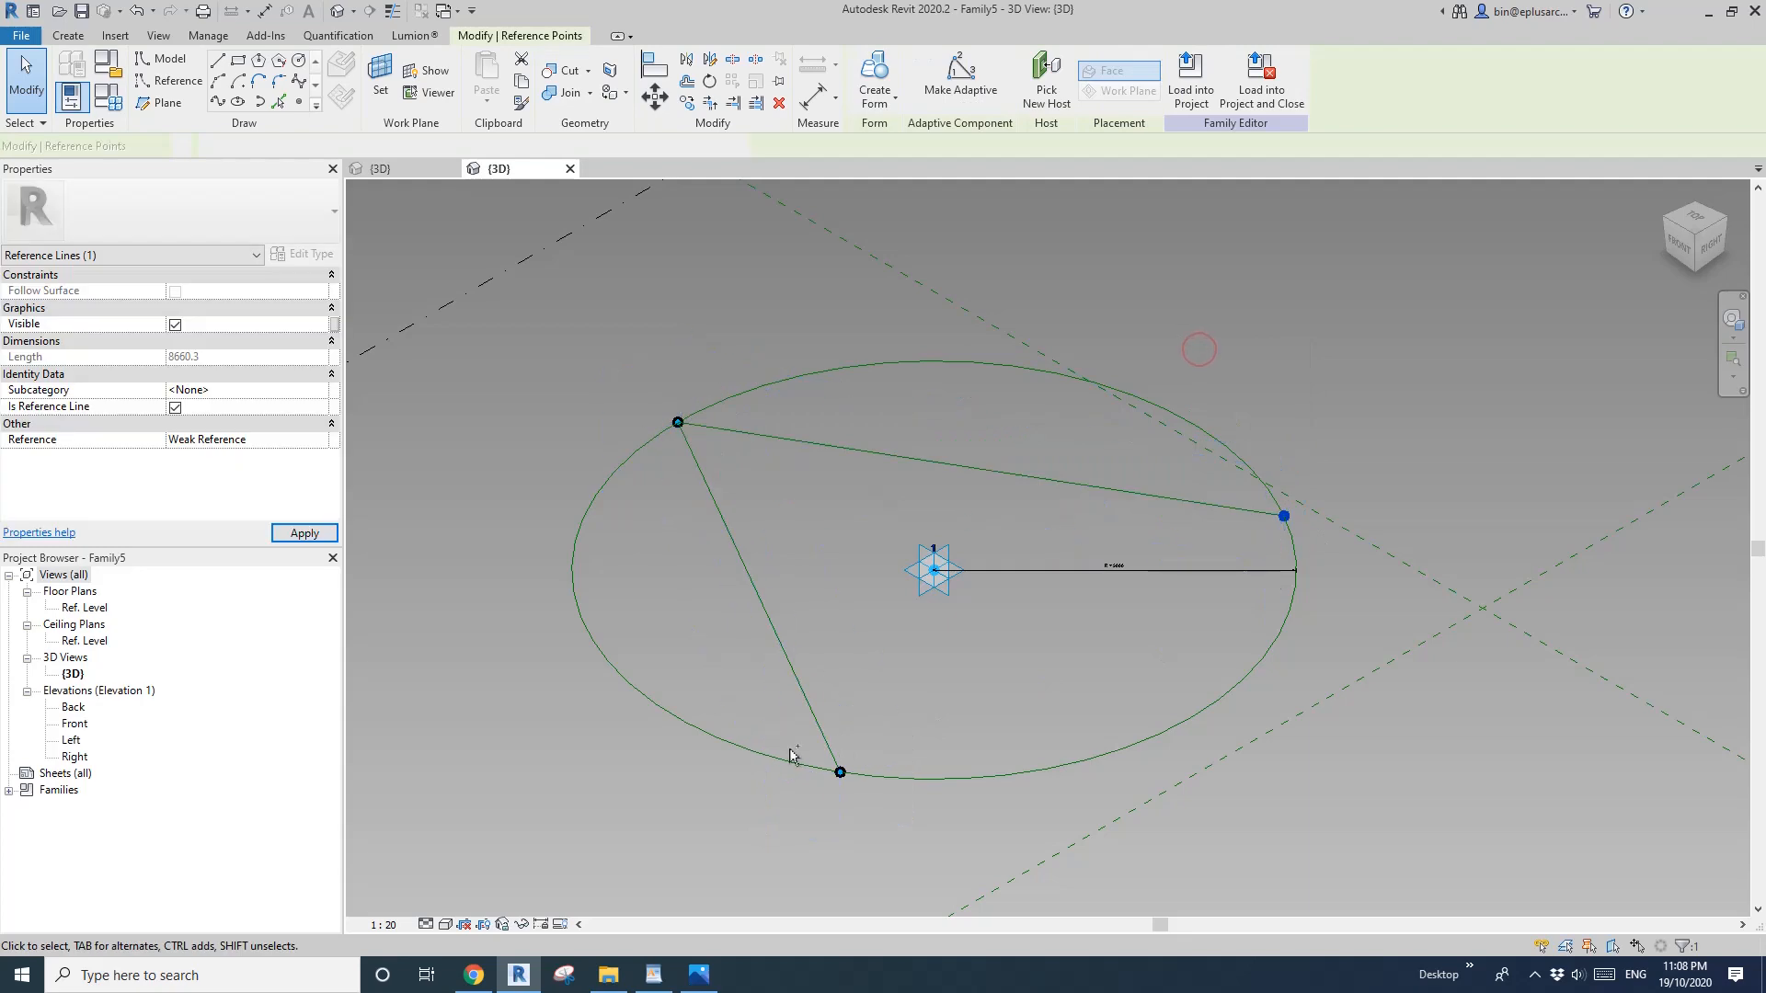
pyautogui.click(218, 101)
pyautogui.click(176, 423)
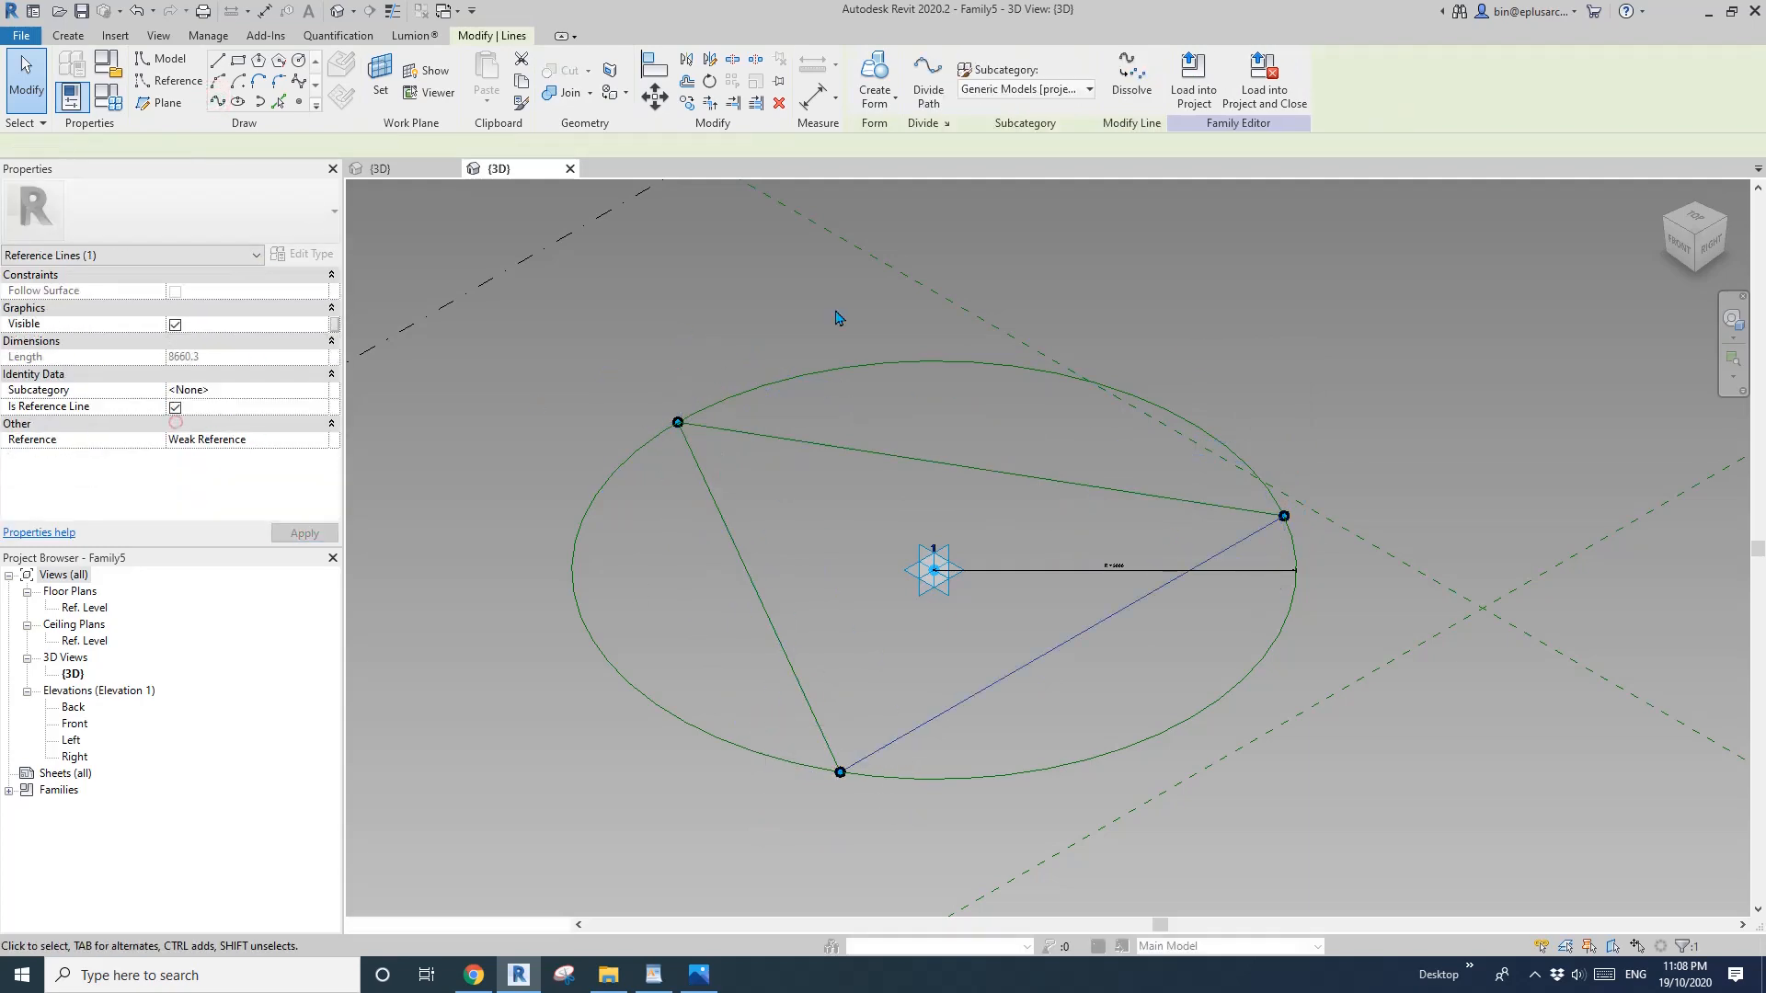
pyautogui.click(997, 347)
# Place a reference point hosted on the triangle's left side.
pyautogui.scroll(-2, 990, 343)
pyautogui.keyDown('shift'); pyautogui.moveTo(1032, 426); pyautogui.dragTo(865, 444, button='middle'); pyautogui.keyUp('shift')
pyautogui.scroll(1, 1029, 451)
pyautogui.scroll(1, 1042, 456)
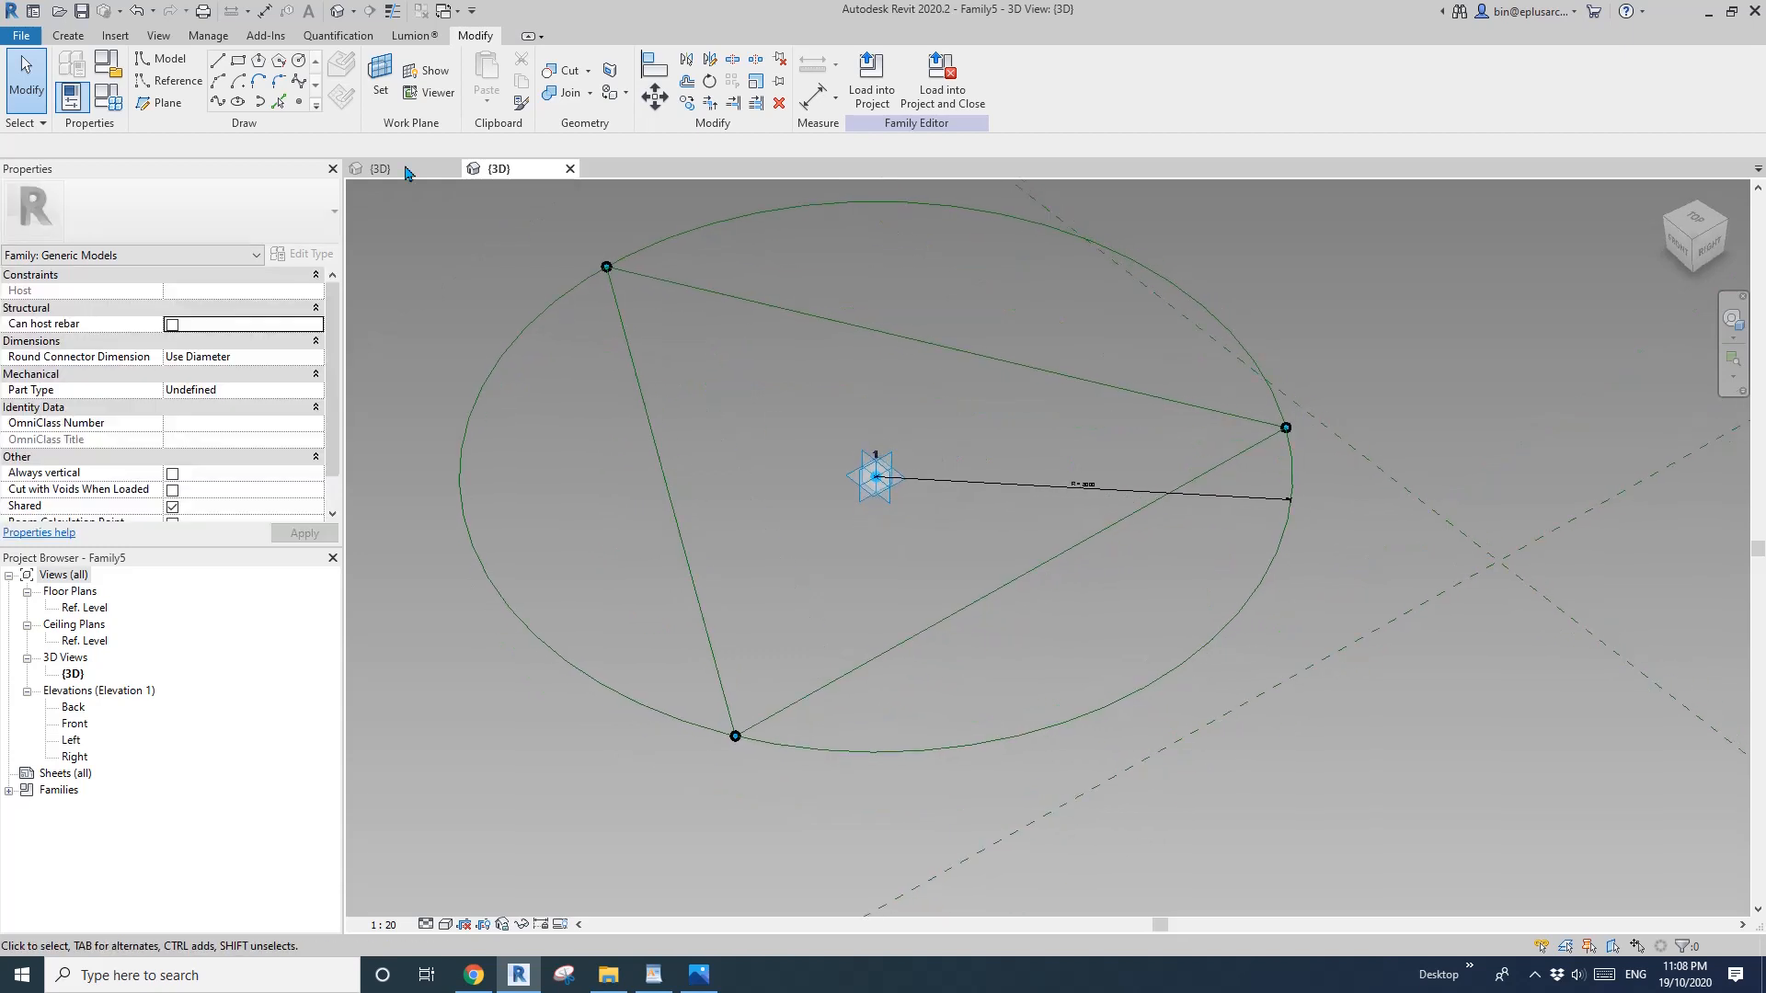
pyautogui.click(300, 102)
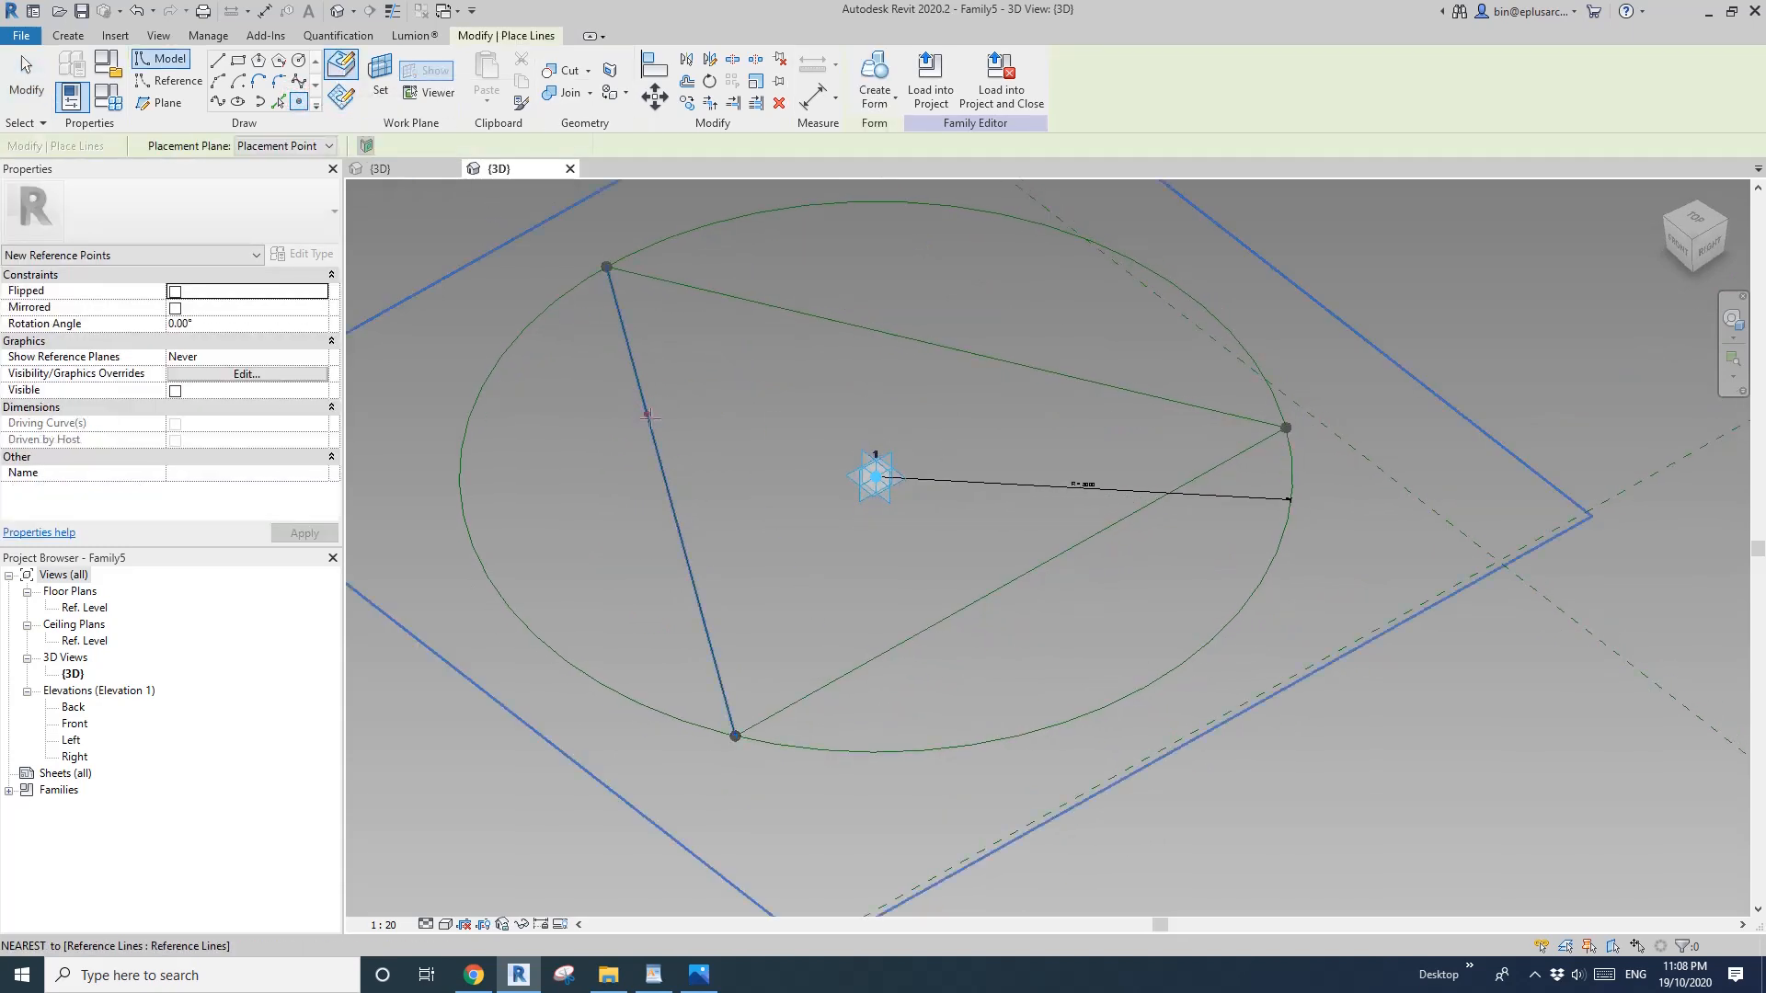
pyautogui.click(280, 62)
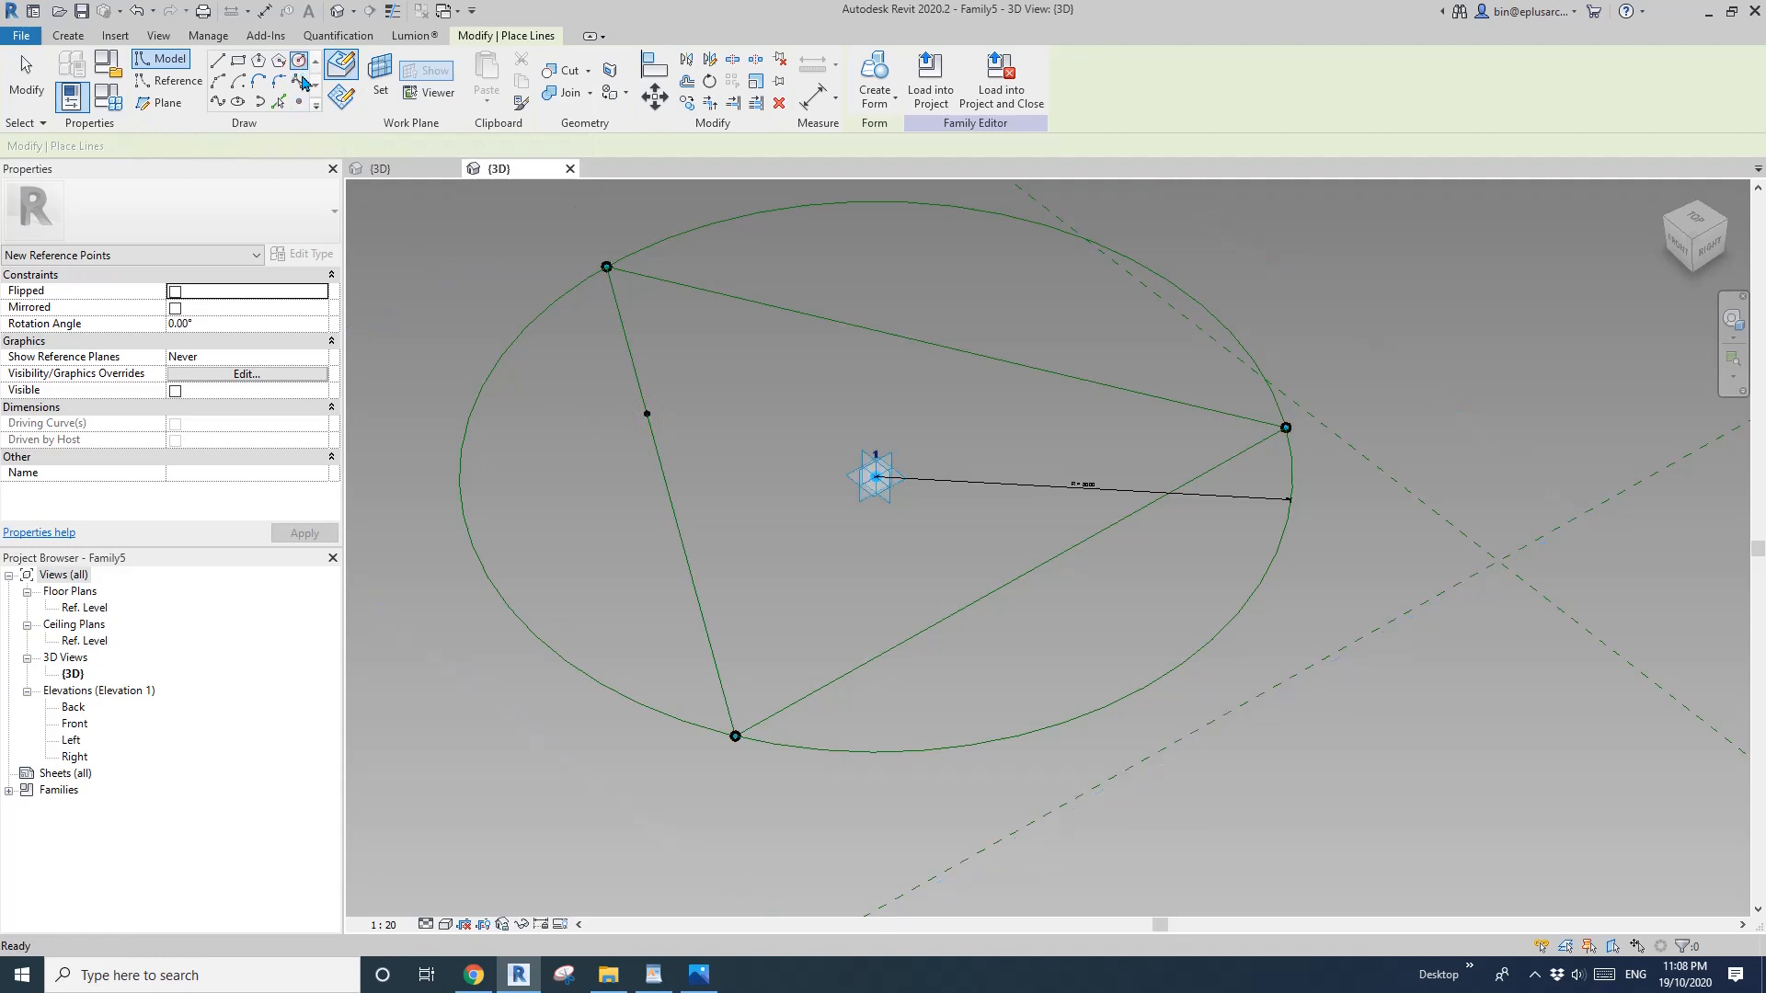
# Draw a small reference-line circle centred on the hosted point, using the point's plane perpendicular to the triangle side as work plane.
pyautogui.click(298, 60)
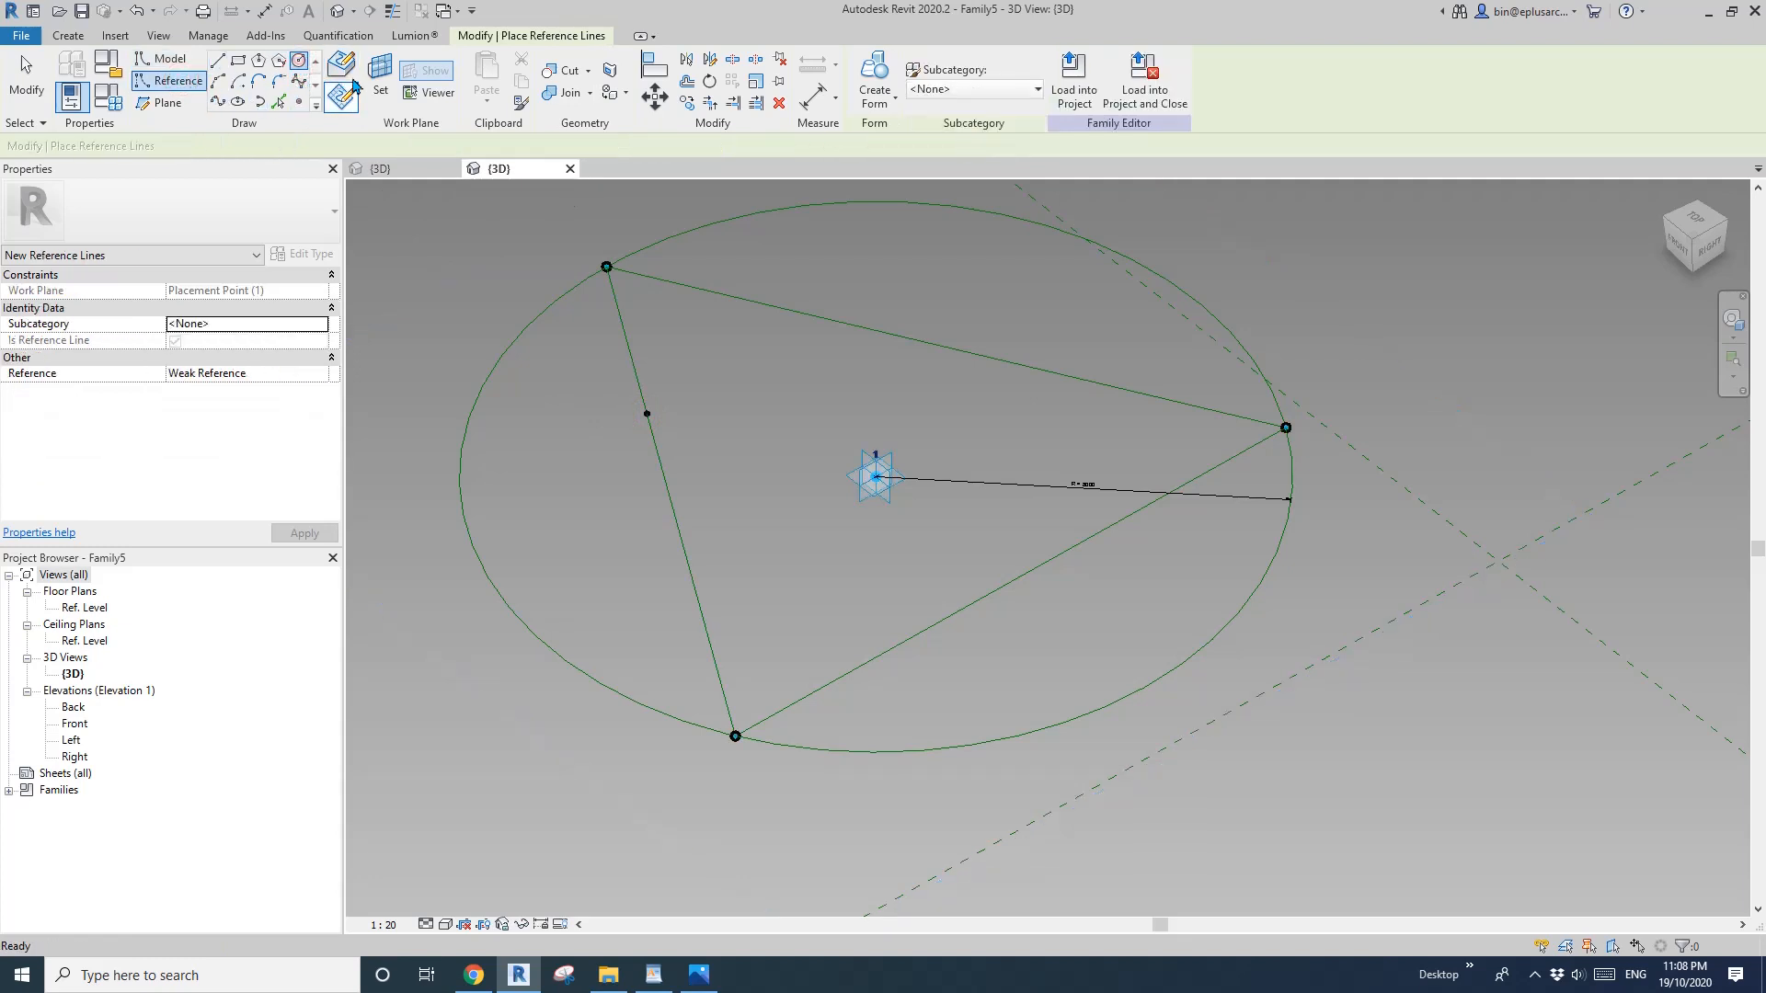
pyautogui.click(378, 75)
pyautogui.click(648, 413)
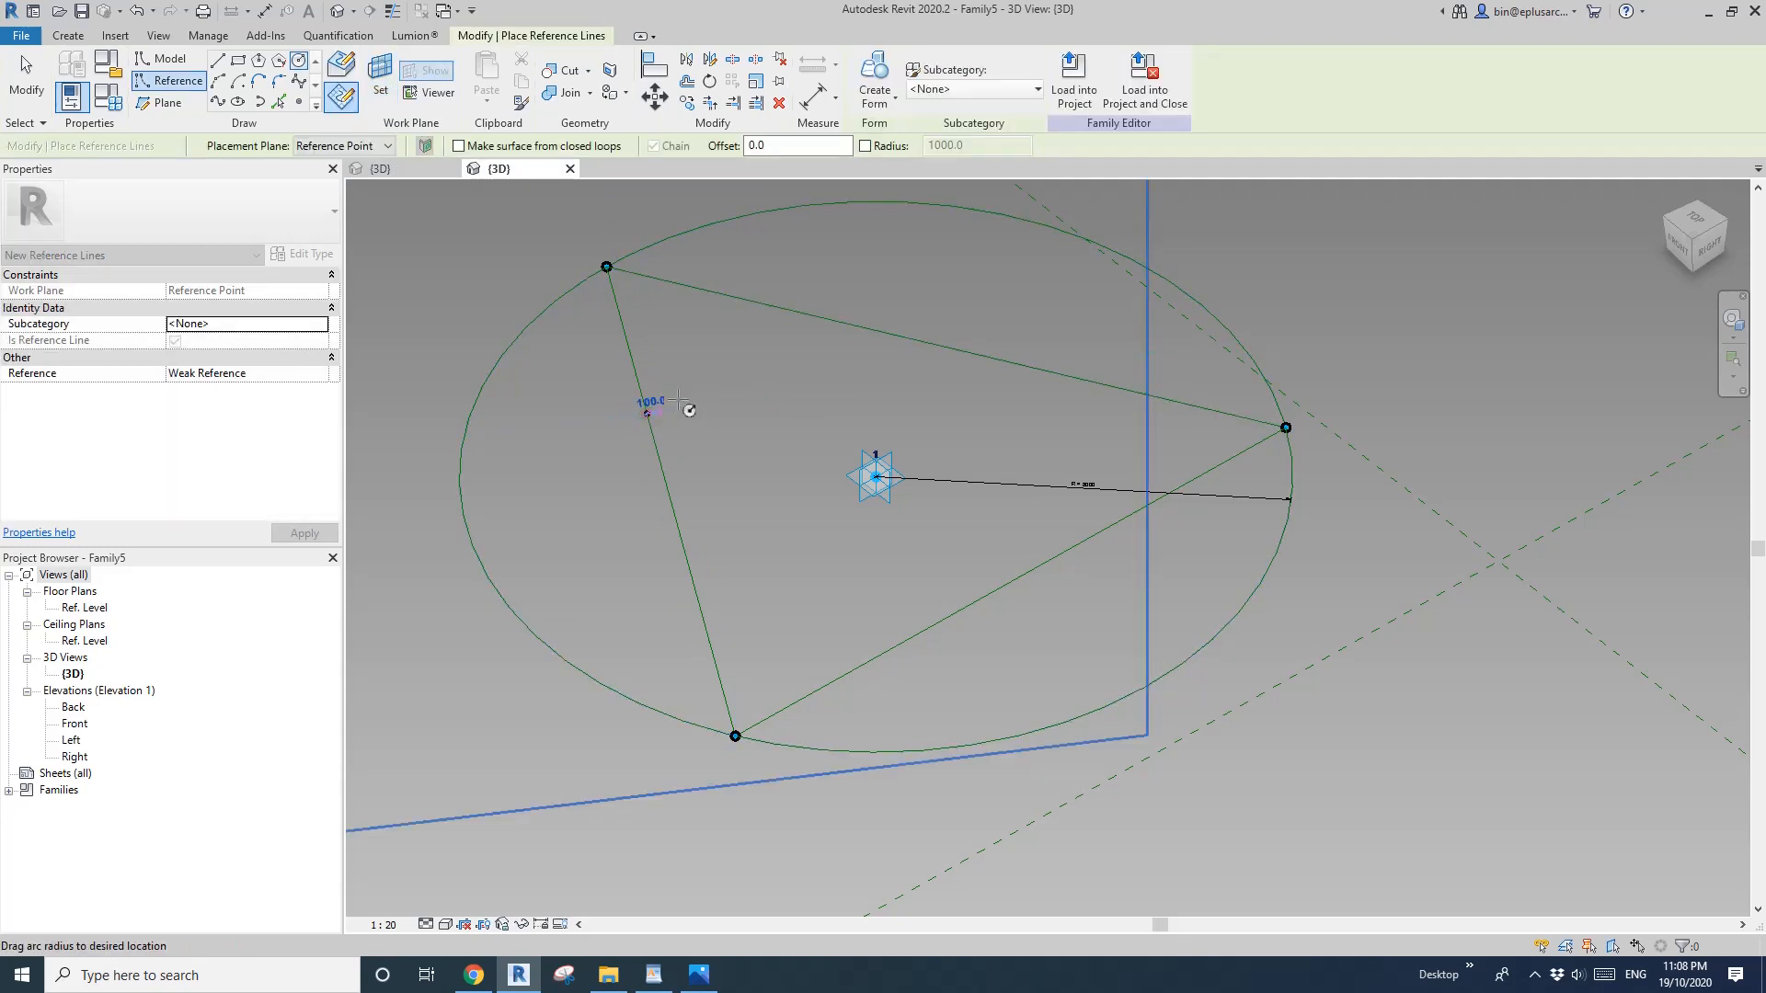
pyautogui.click(648, 413)
pyautogui.click(664, 411)
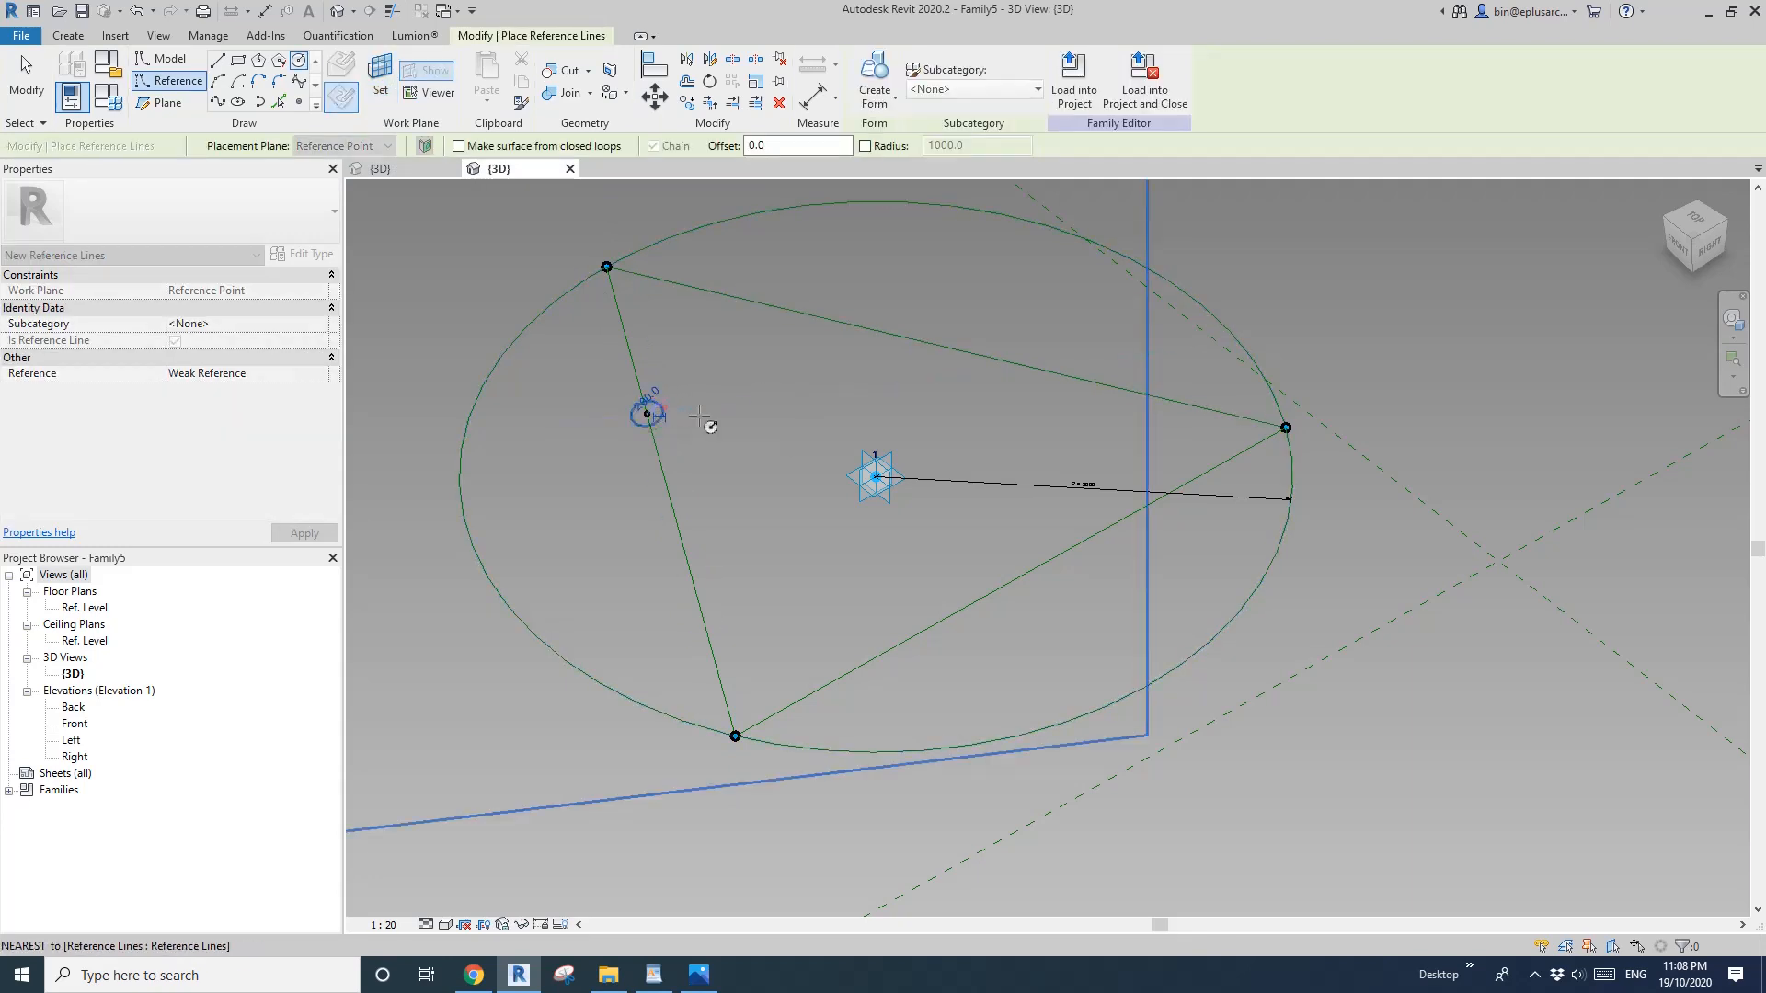
pyautogui.press('Escape')
pyautogui.press('Escape')
# Create a solid form by sweeping the small circle along the three triangle reference lines.
pyautogui.moveTo(666, 416); pyautogui.dragTo(770, 435, button='middle')
pyautogui.click(839, 439)
pyautogui.press('Tab')
pyautogui.keyDown('ctrl'); pyautogui.click(732, 376); pyautogui.keyUp('ctrl')
pyautogui.moveTo(732, 376); pyautogui.dragTo(699, 382, button='middle')
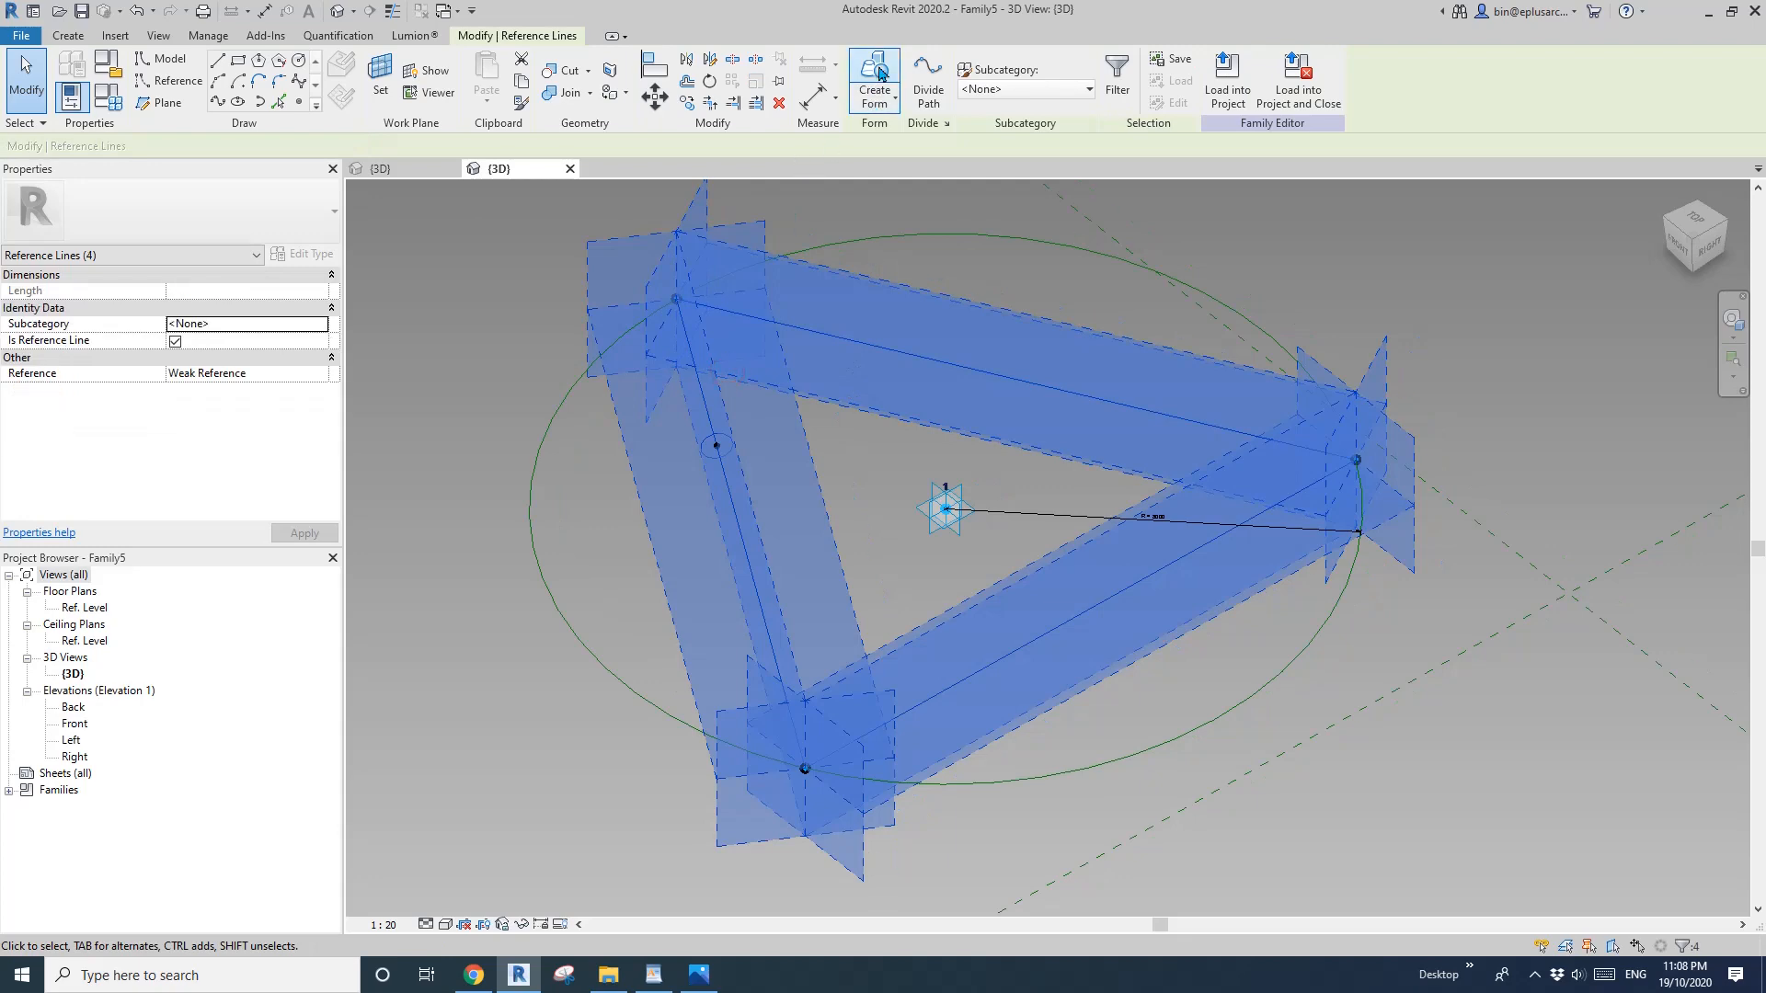
pyautogui.click(880, 73)
pyautogui.click(1223, 433)
pyautogui.keyDown('shift'); pyautogui.moveTo(1222, 433); pyautogui.dragTo(1286, 391, button='middle'); pyautogui.keyUp('shift')
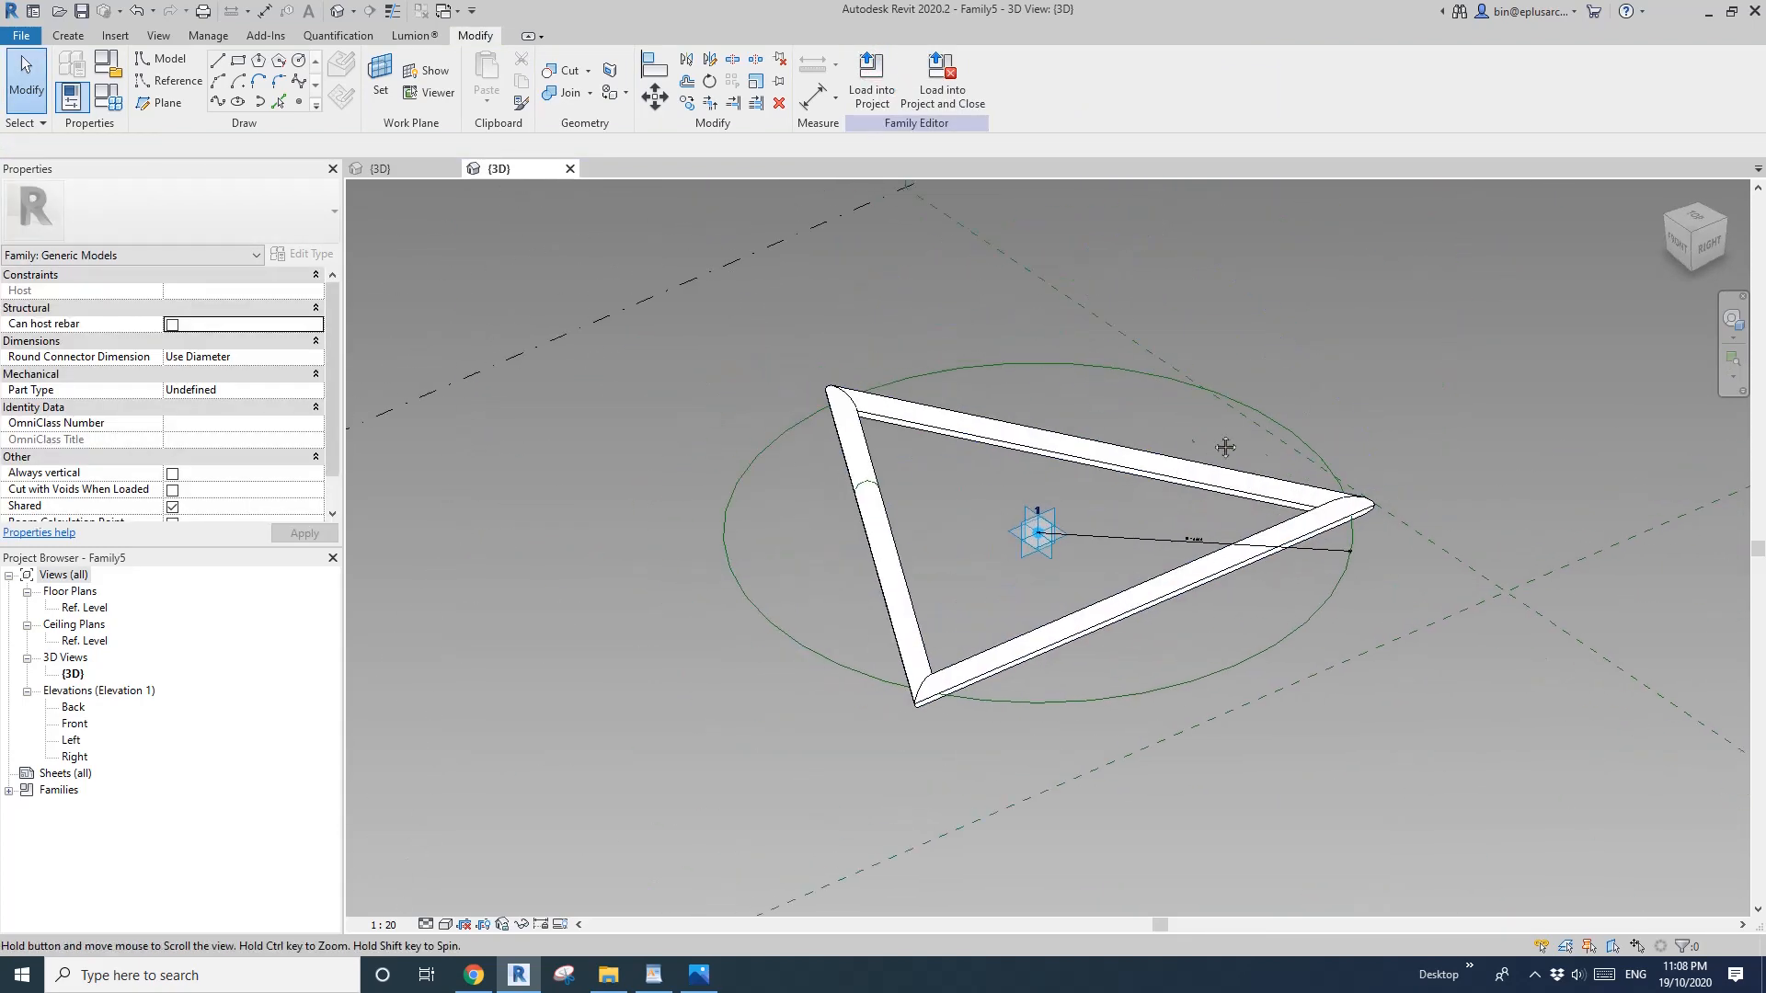
# Load the triangular frame into the spline path family and place an instance on each of the three hosted points.
pyautogui.click(883, 100)
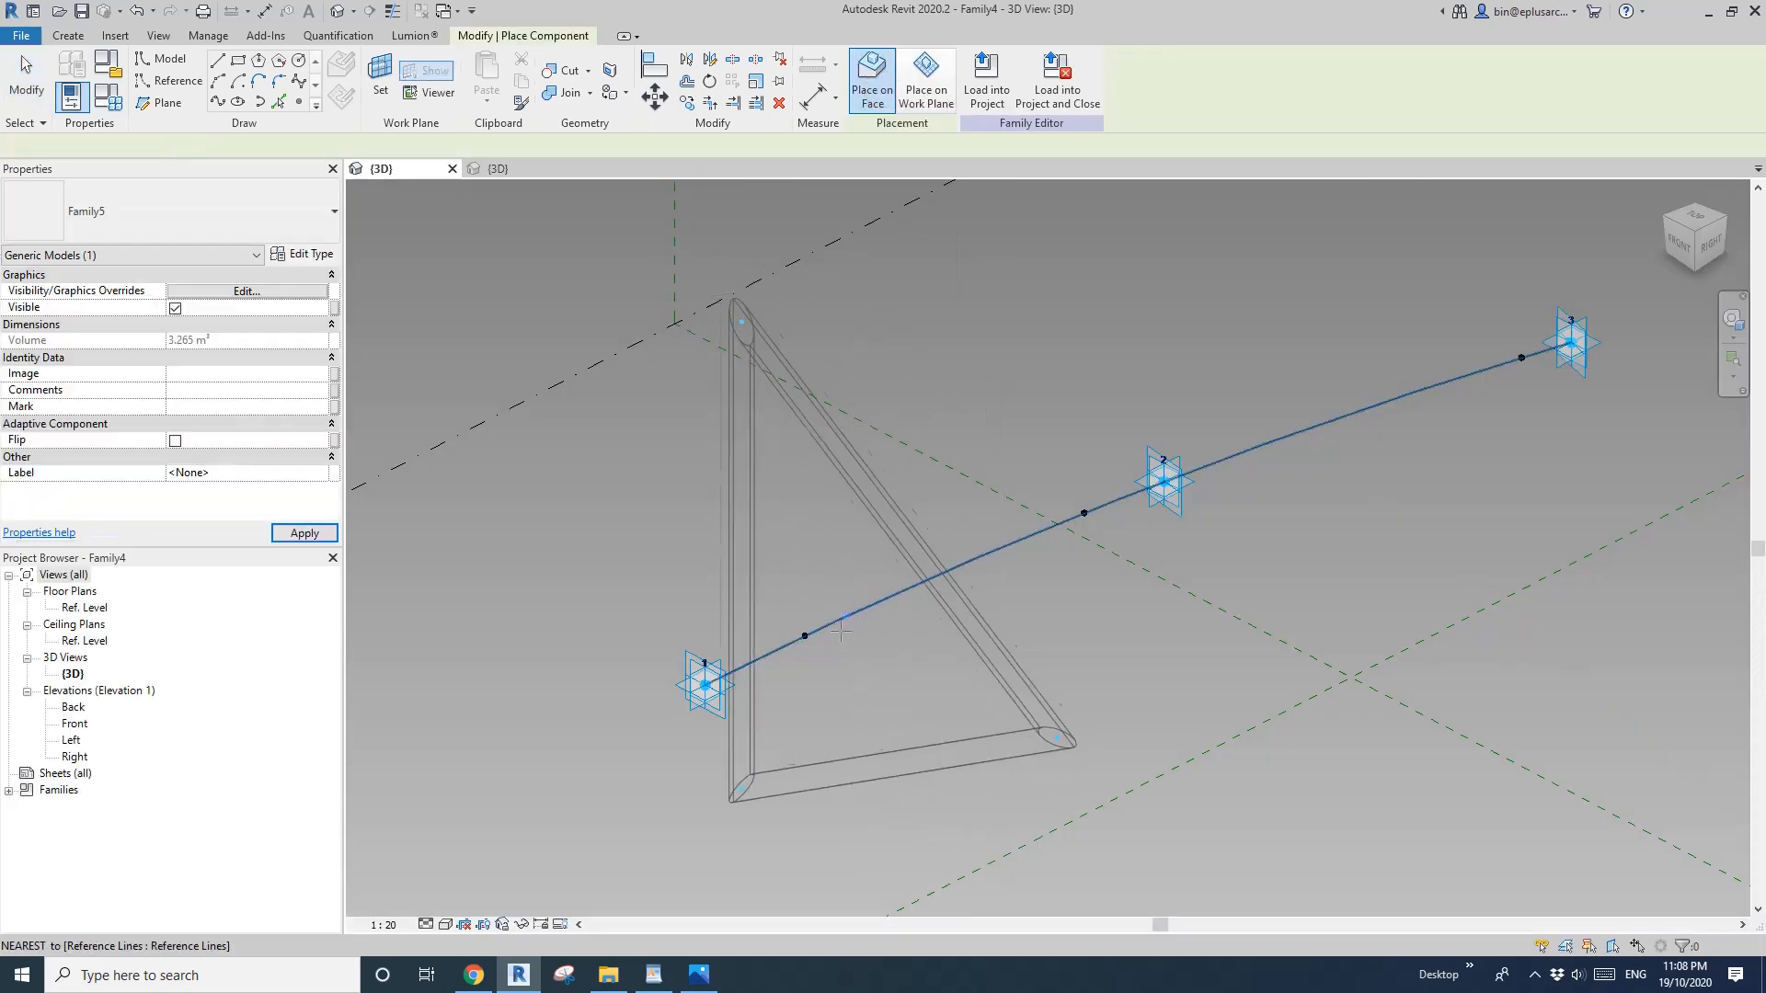
pyautogui.click(872, 87)
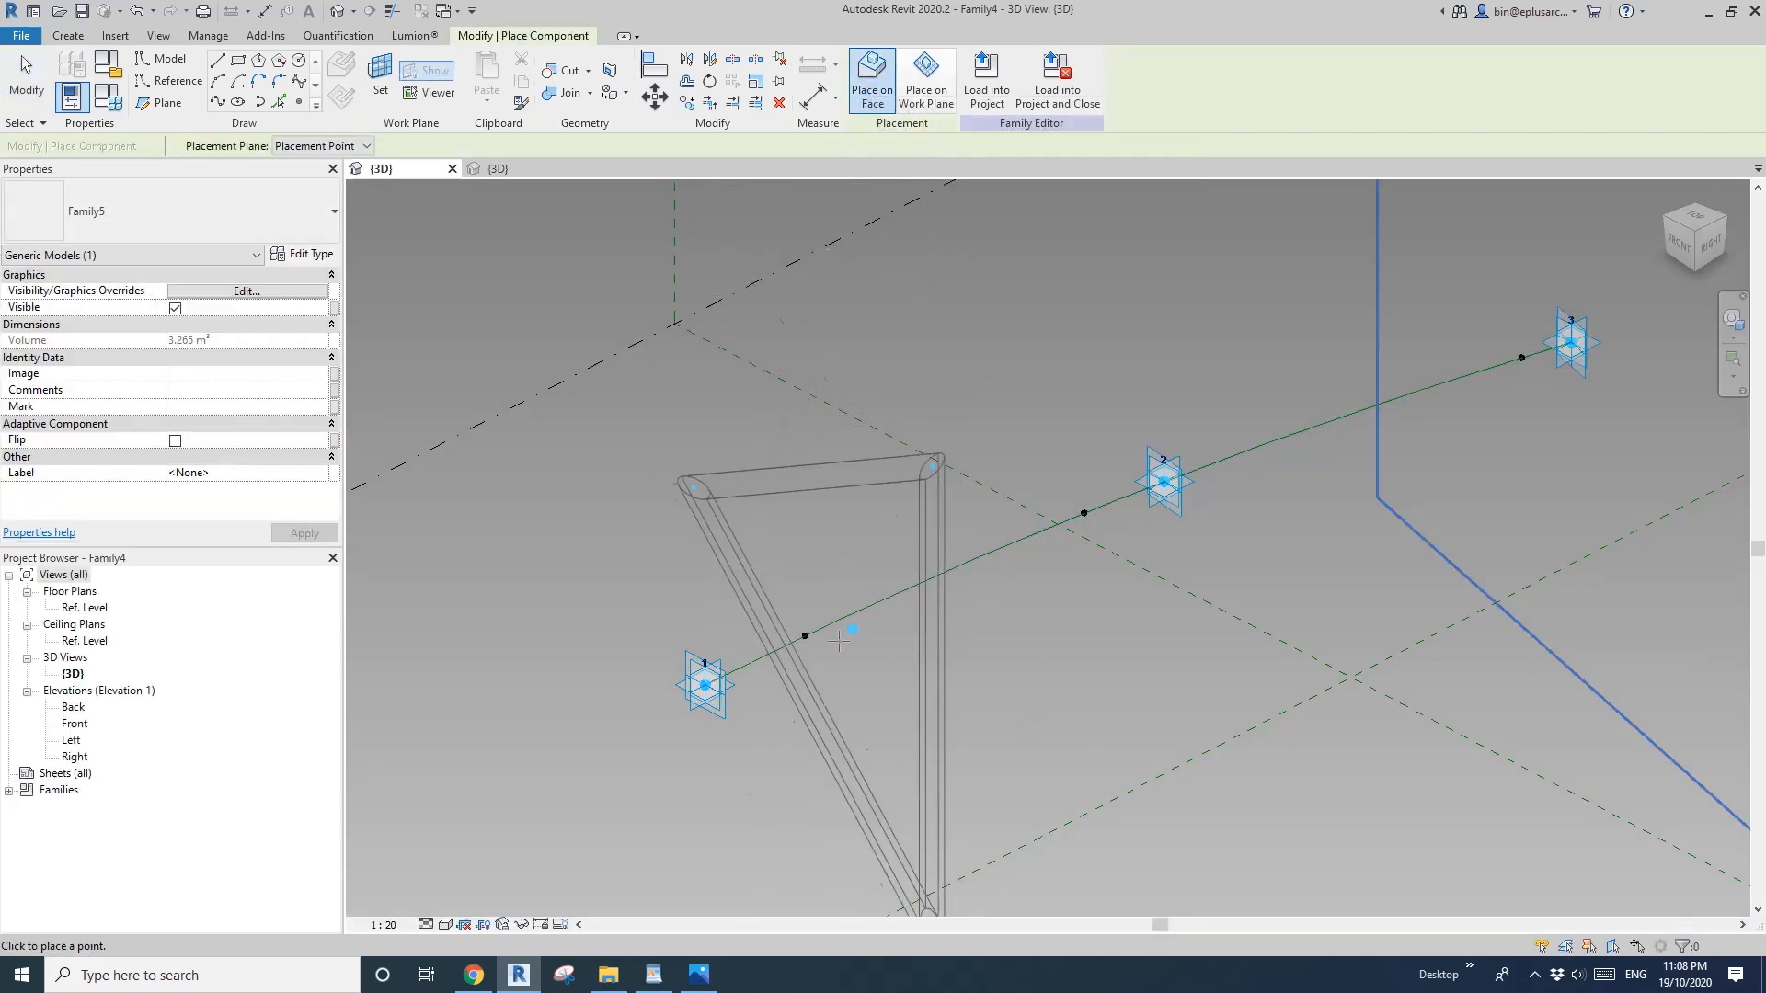
pyautogui.click(805, 637)
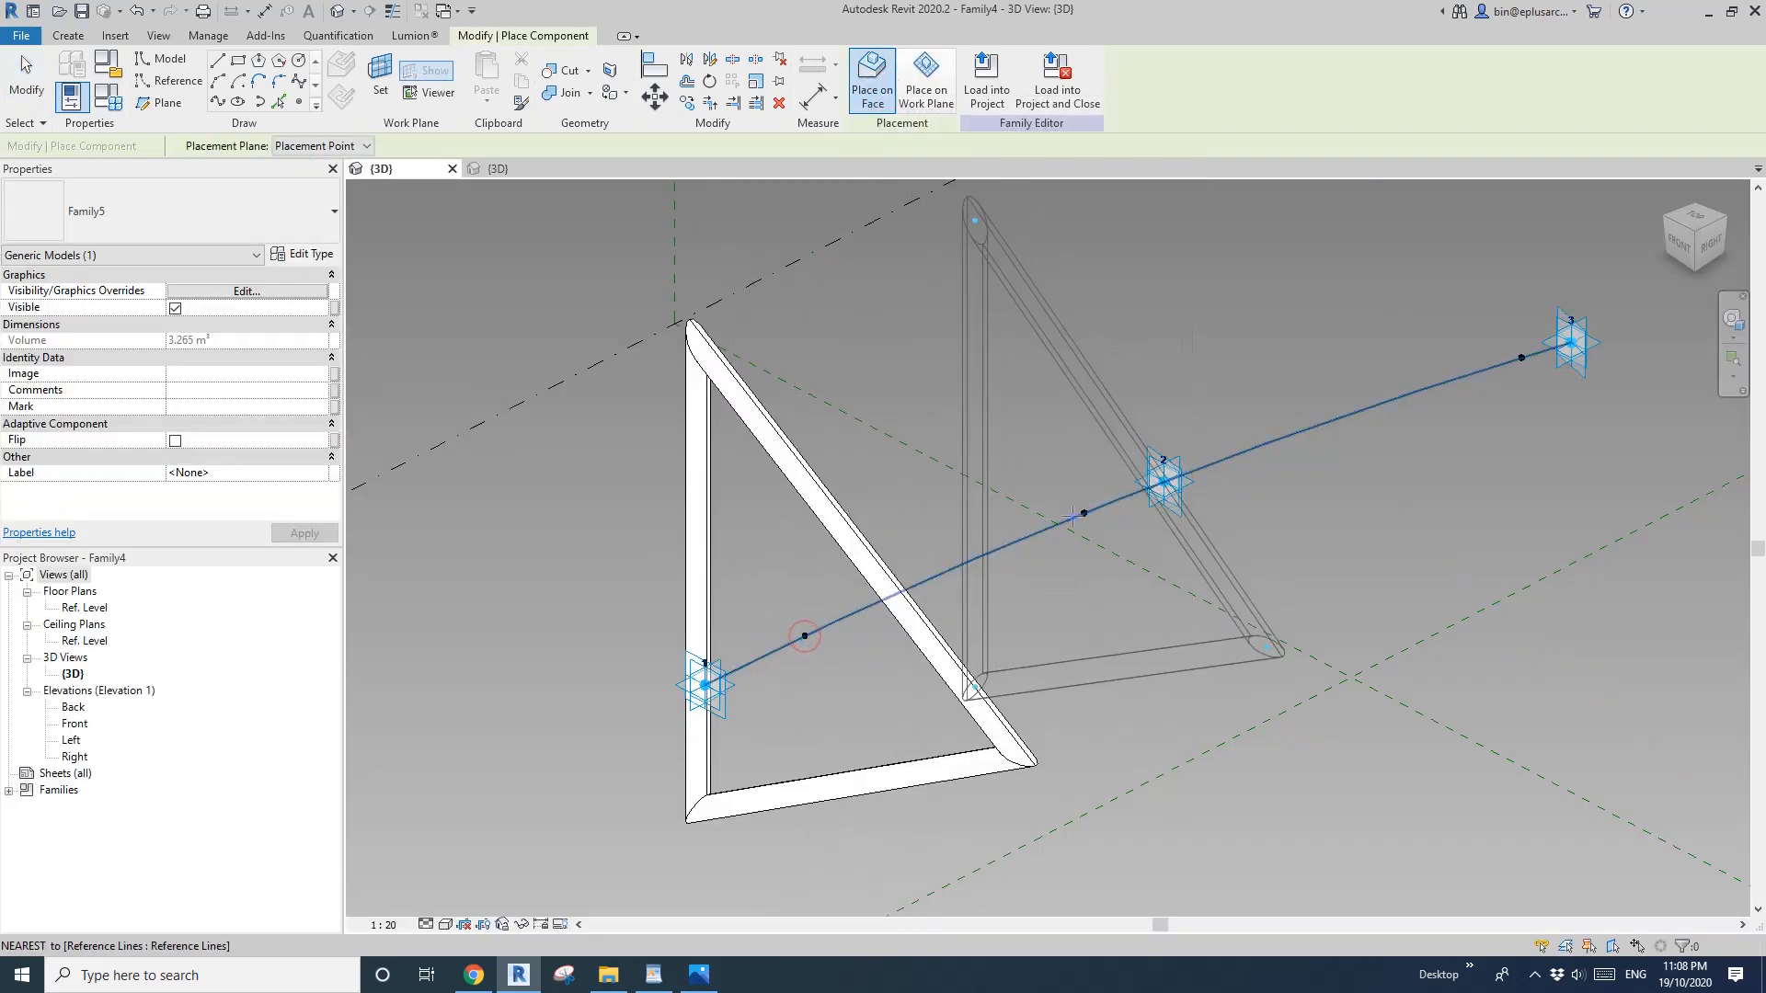
pyautogui.click(1083, 513)
pyautogui.moveTo(1284, 507); pyautogui.dragTo(1058, 555, button='middle')
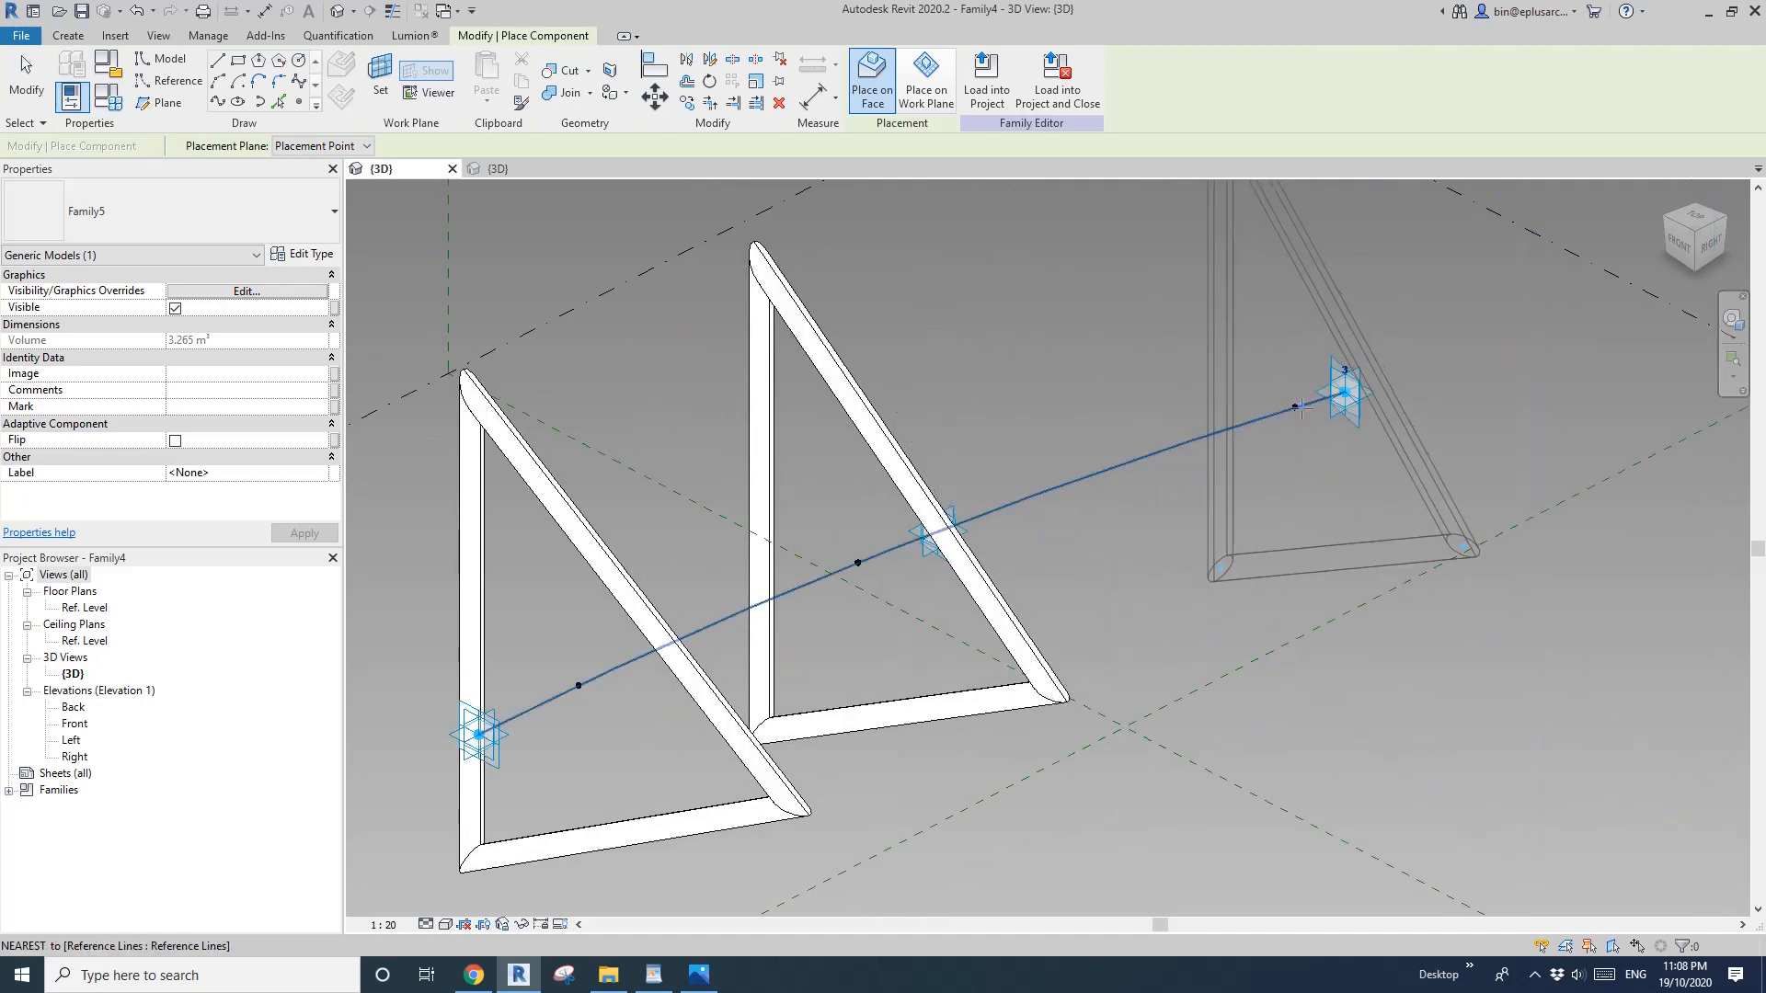
pyautogui.press('Escape')
pyautogui.scroll(1, 986, 543)
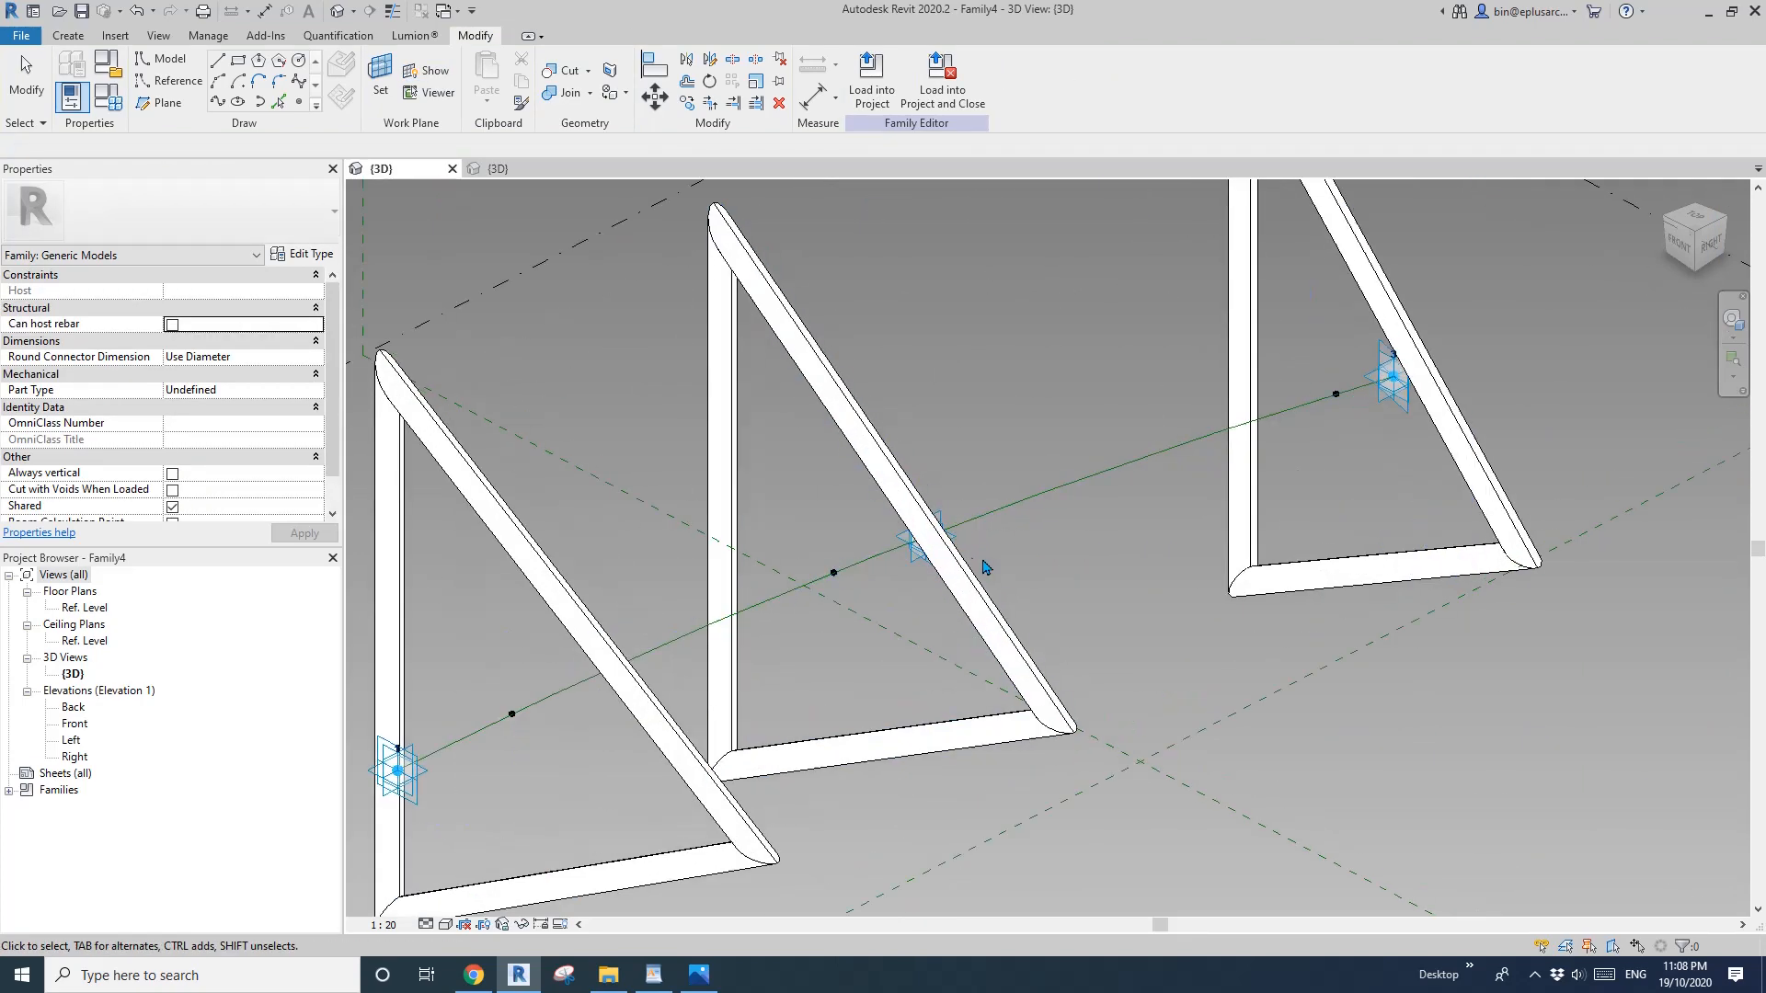
# Associate the first hosted point's rotation angle with a new family parameter named A1.
pyautogui.scroll(-2, 986, 561)
pyautogui.keyDown('shift'); pyautogui.moveTo(986, 568); pyautogui.dragTo(913, 571, button='middle'); pyautogui.keyUp('shift')
pyautogui.scroll(-1, 951, 579)
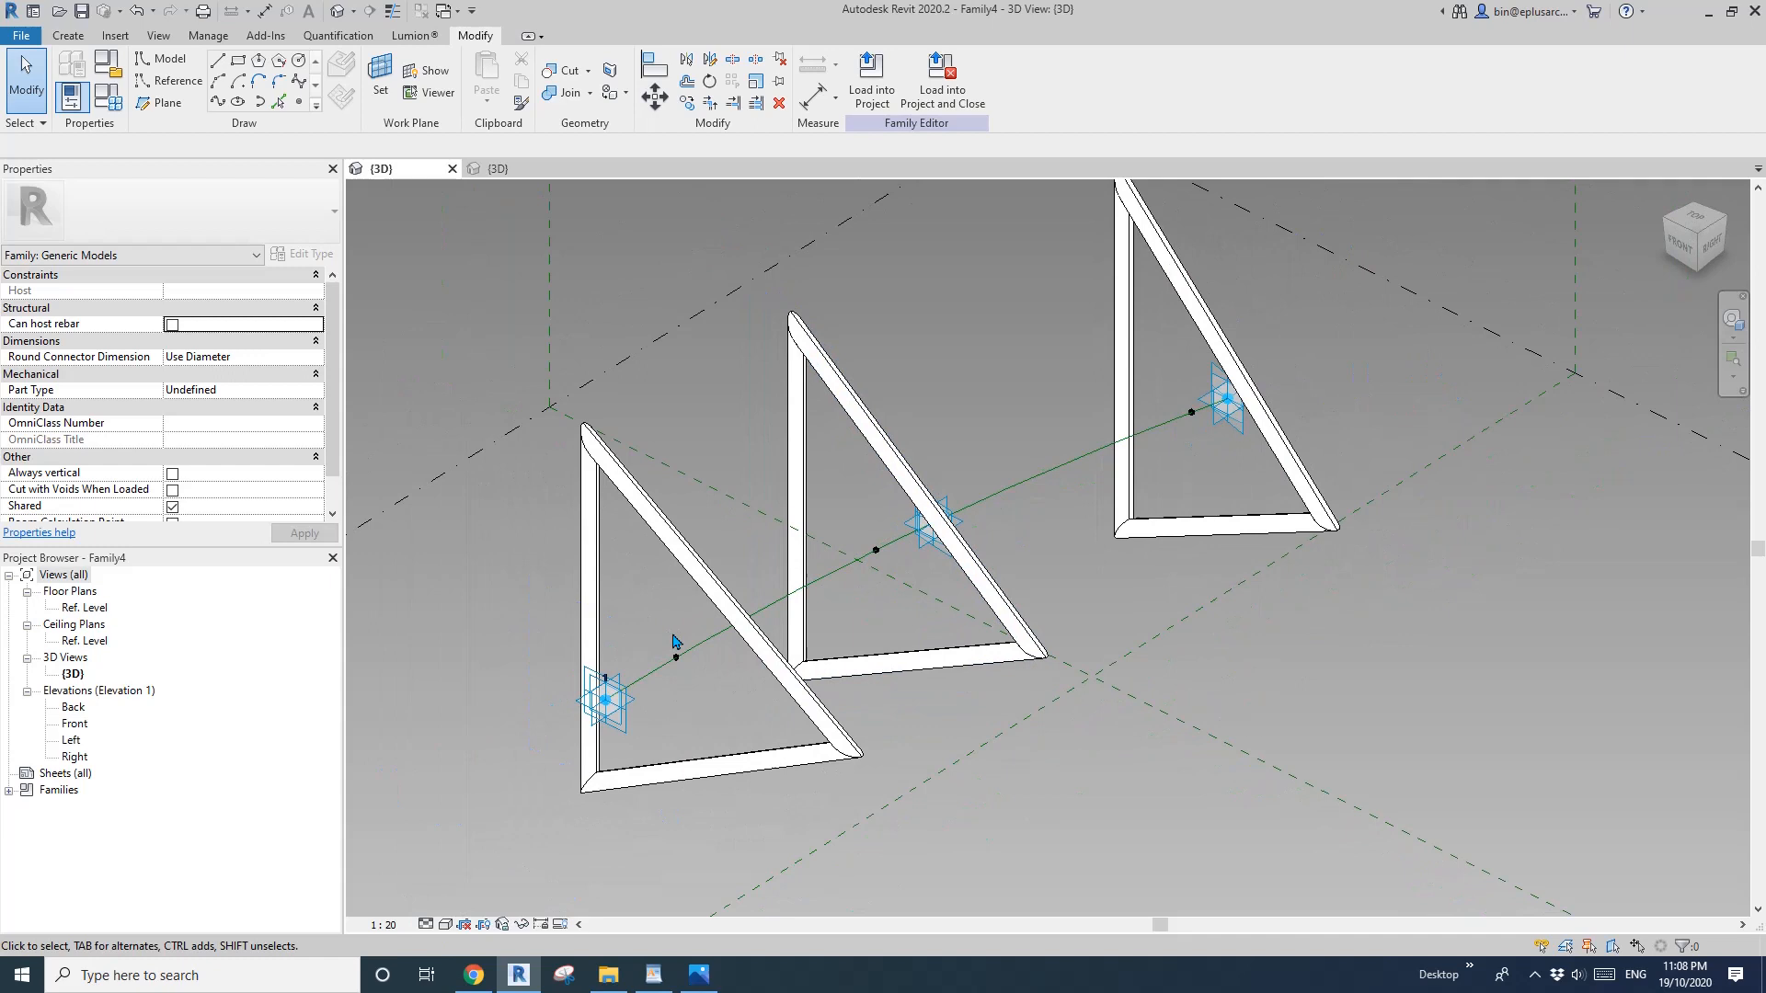
pyautogui.click(697, 690)
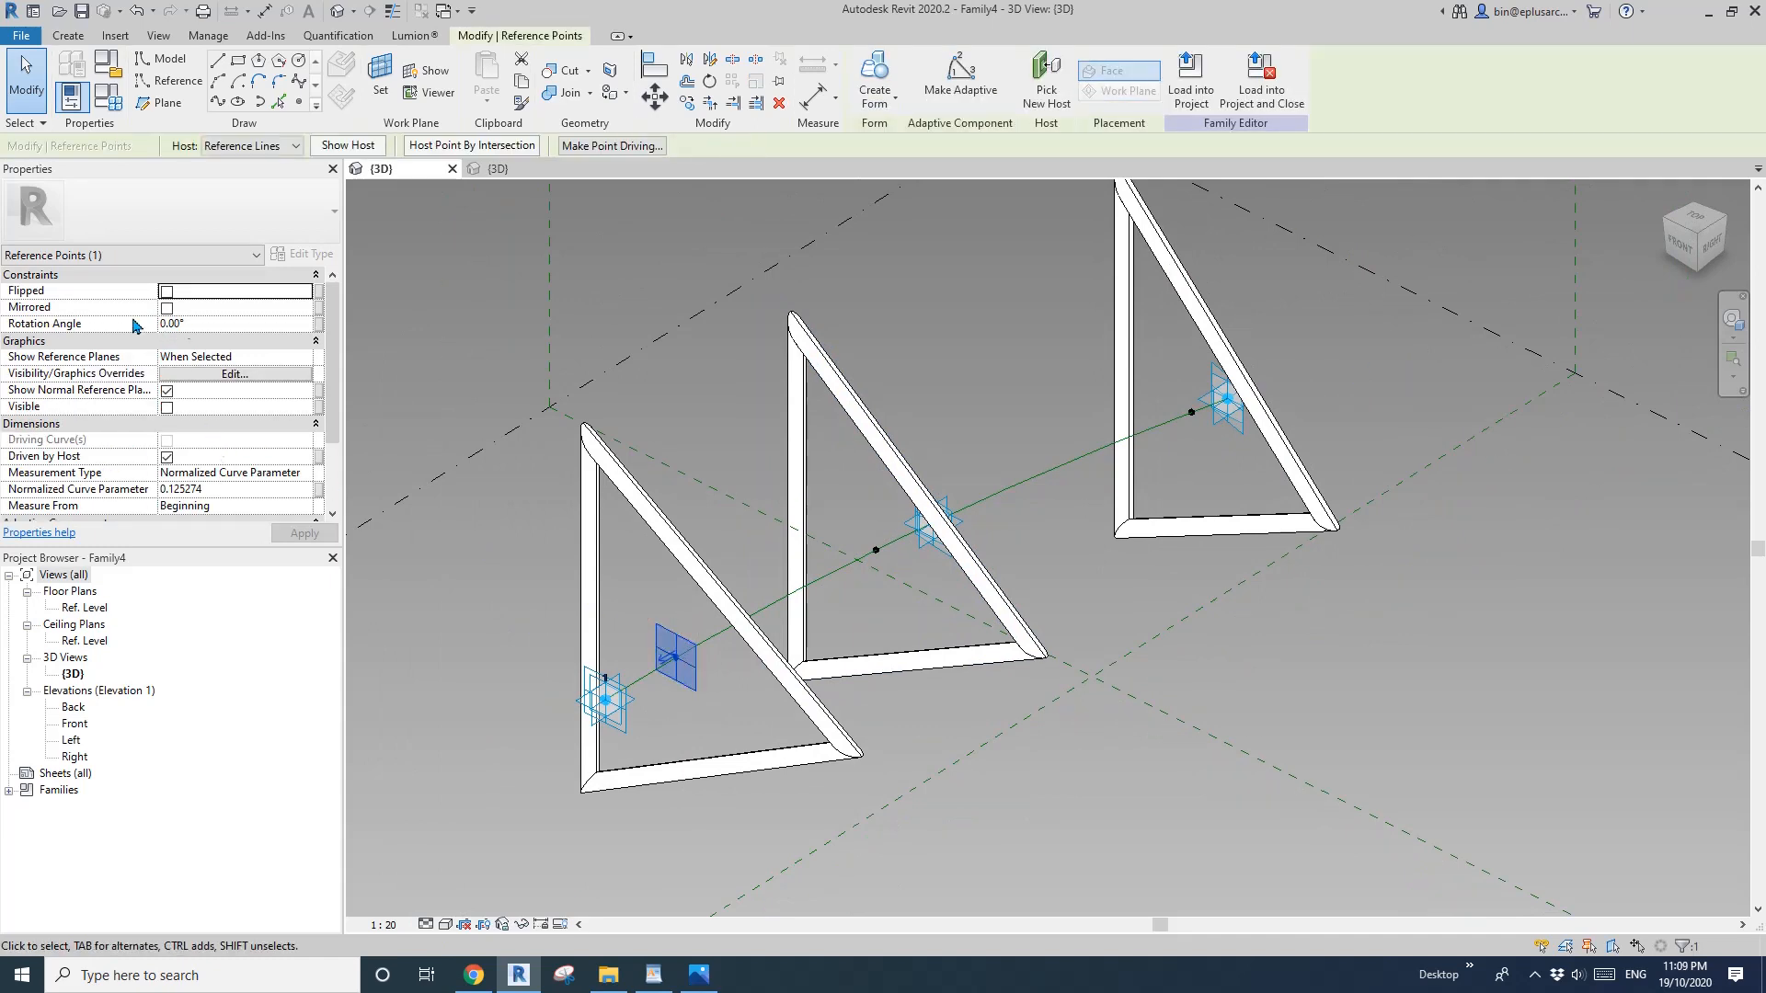
pyautogui.click(319, 324)
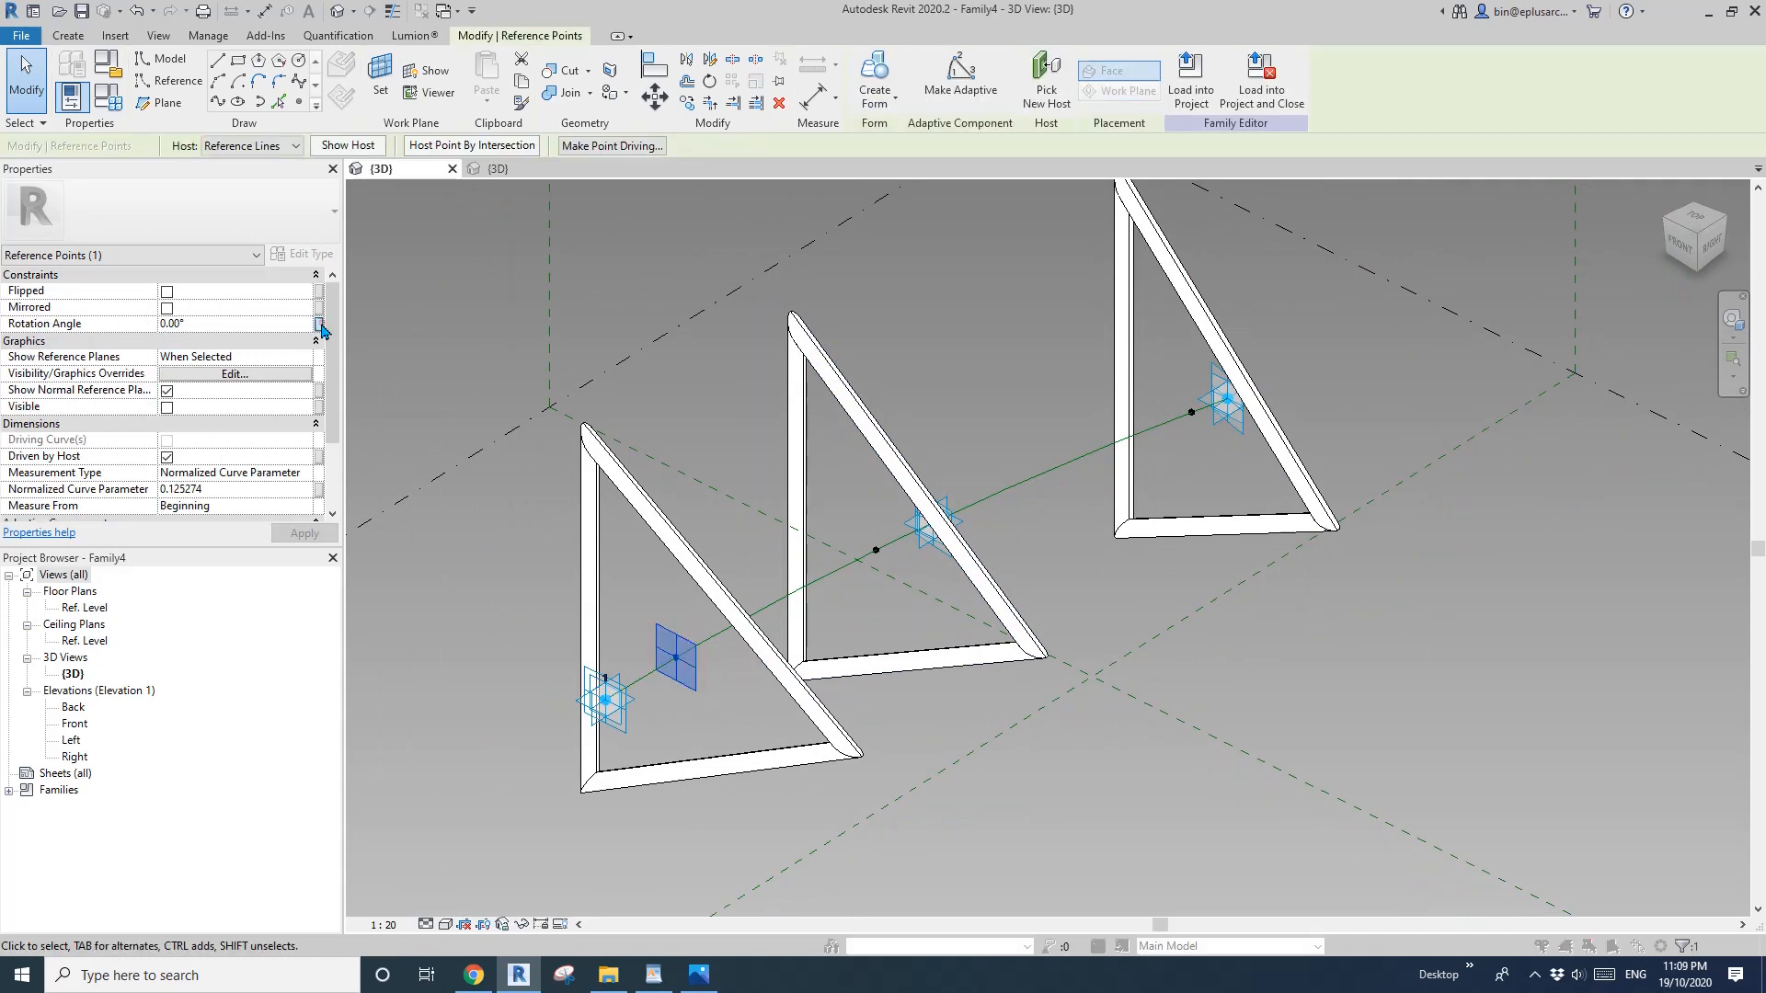
pyautogui.click(1142, 631)
pyautogui.write('A1')
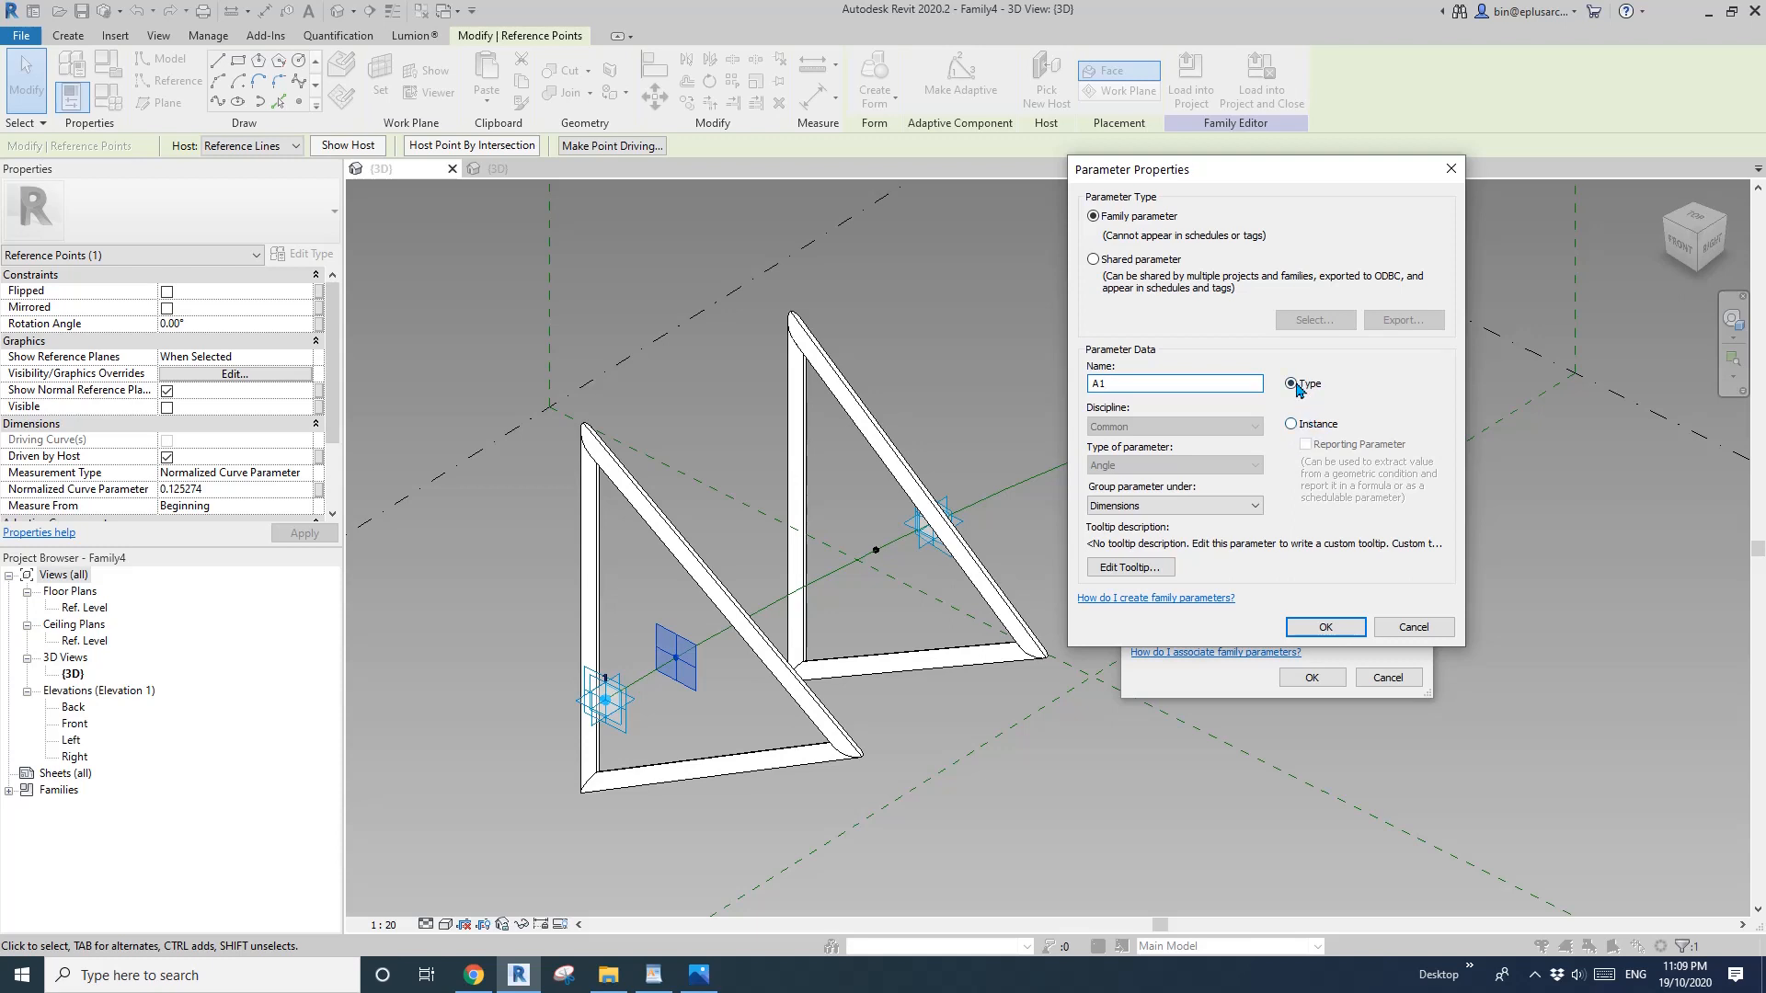
pyautogui.click(1324, 628)
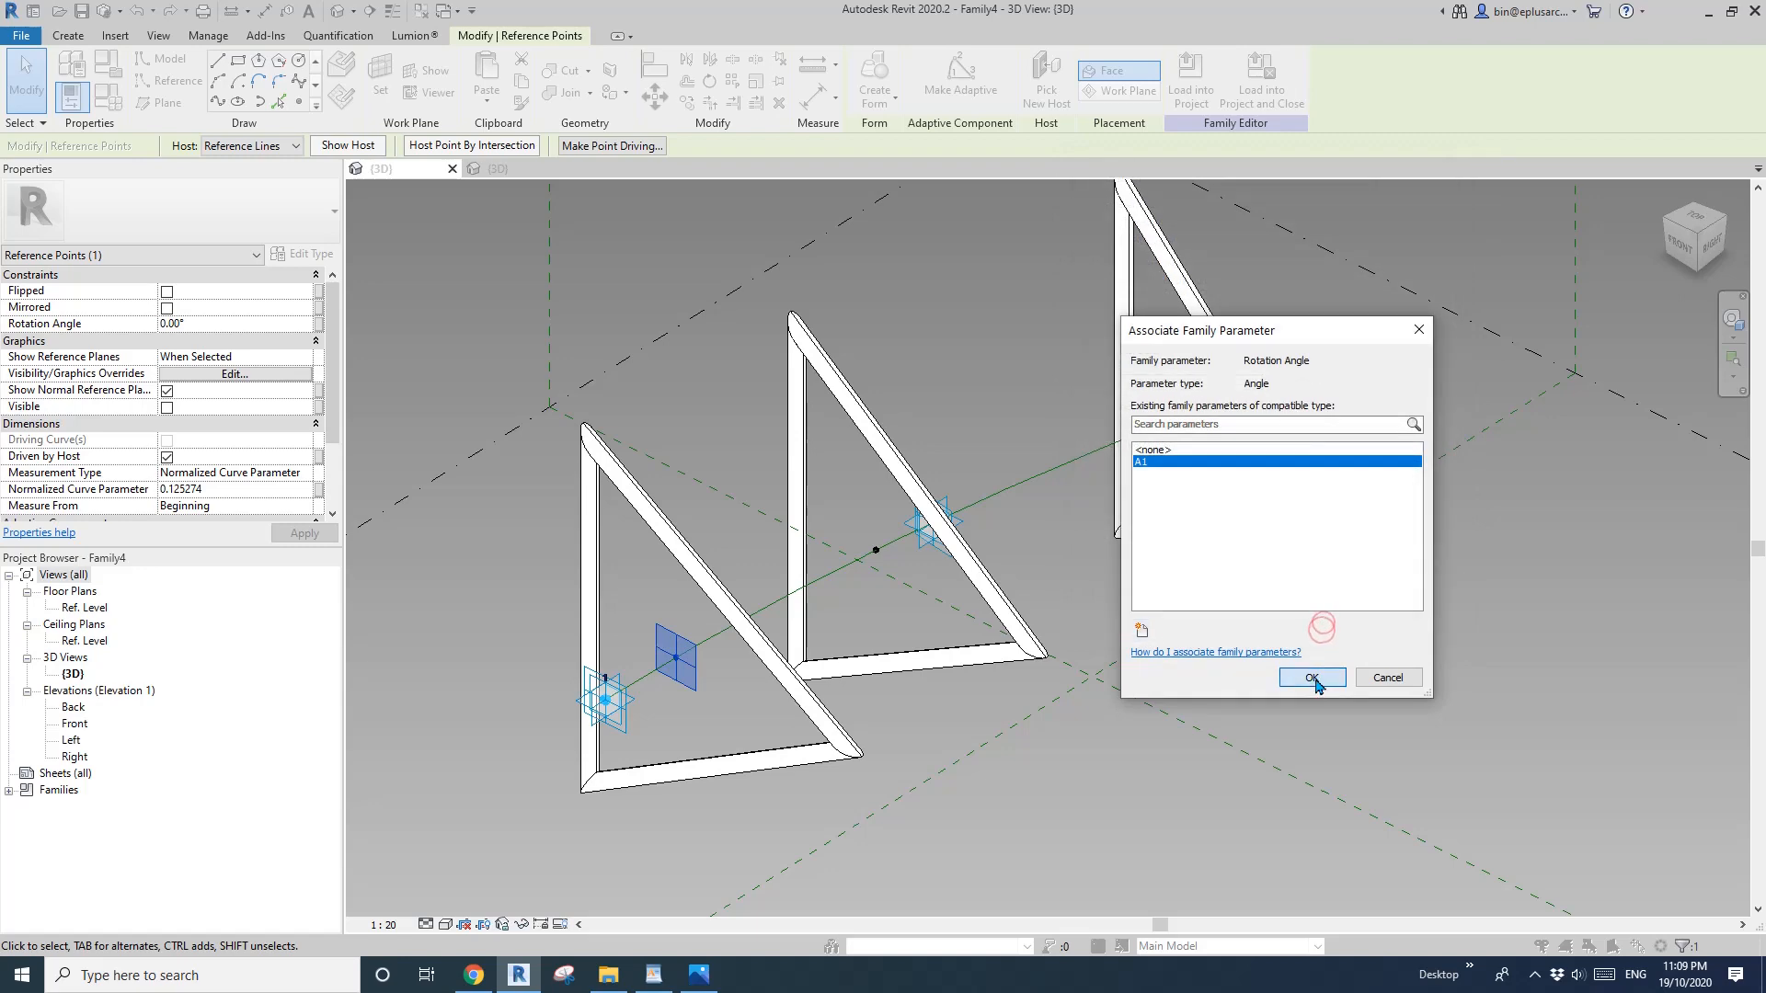
pyautogui.click(1310, 677)
# Associate the middle hosted point's rotation angle with a new instance parameter named A2.
pyautogui.click(874, 548)
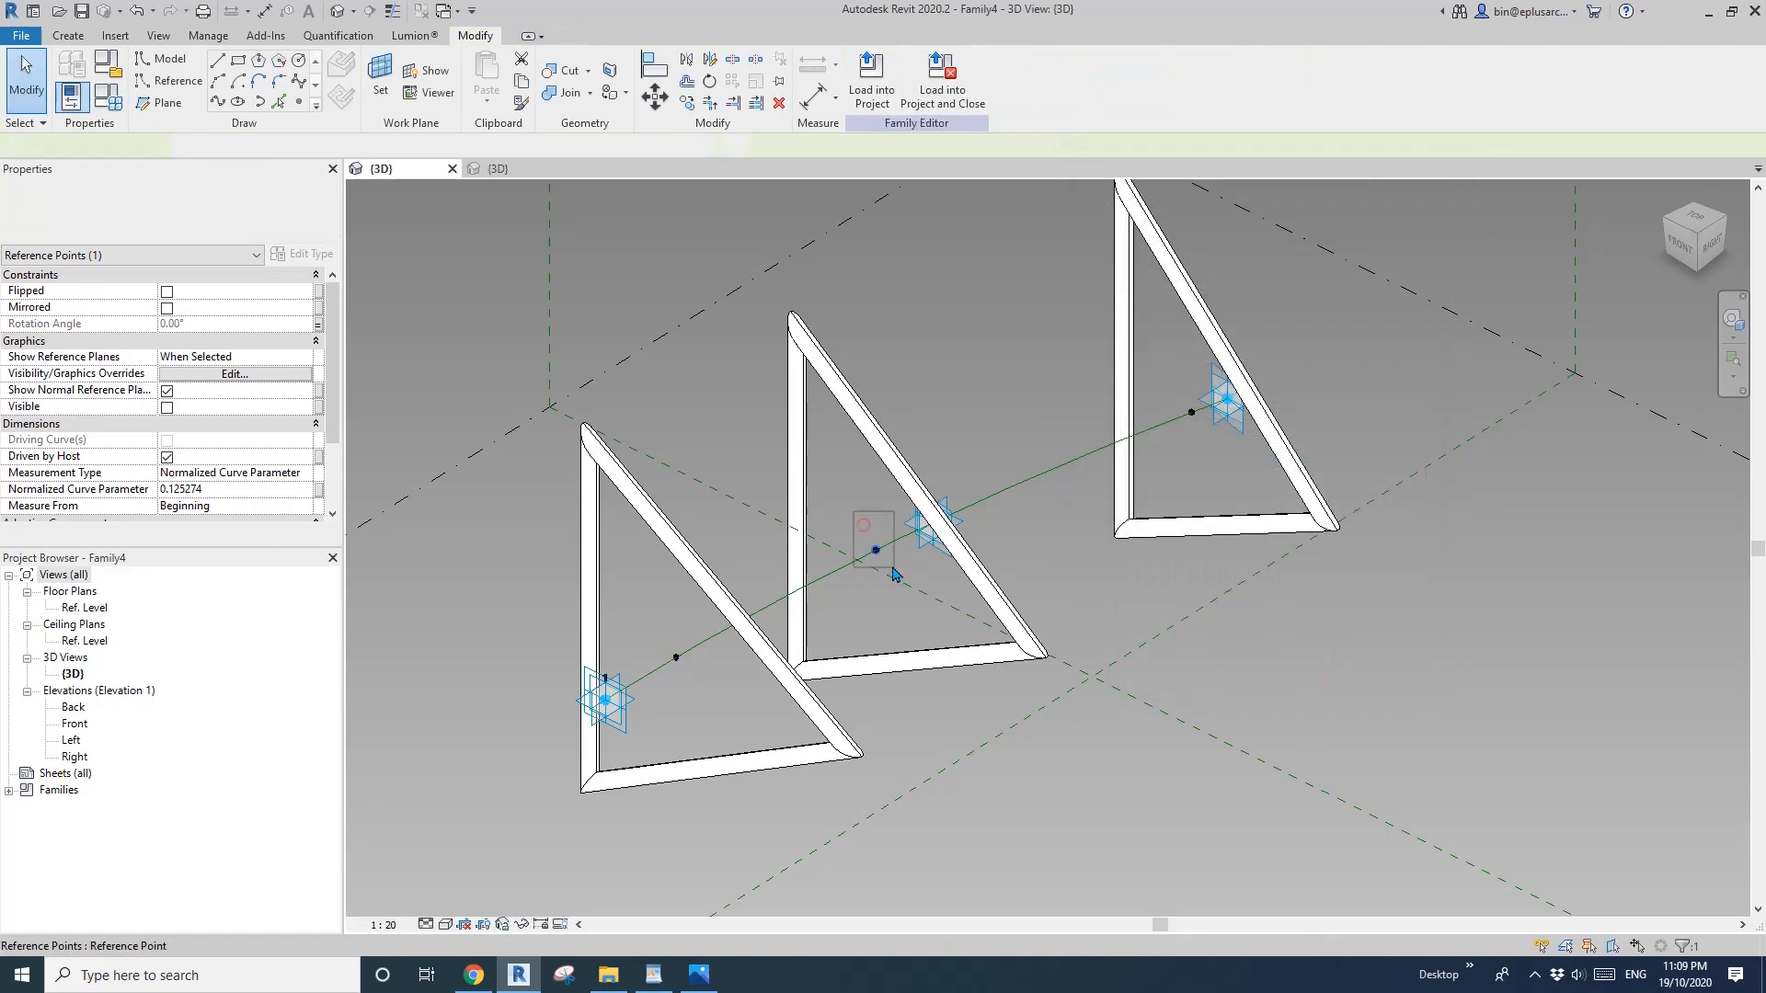
pyautogui.click(318, 324)
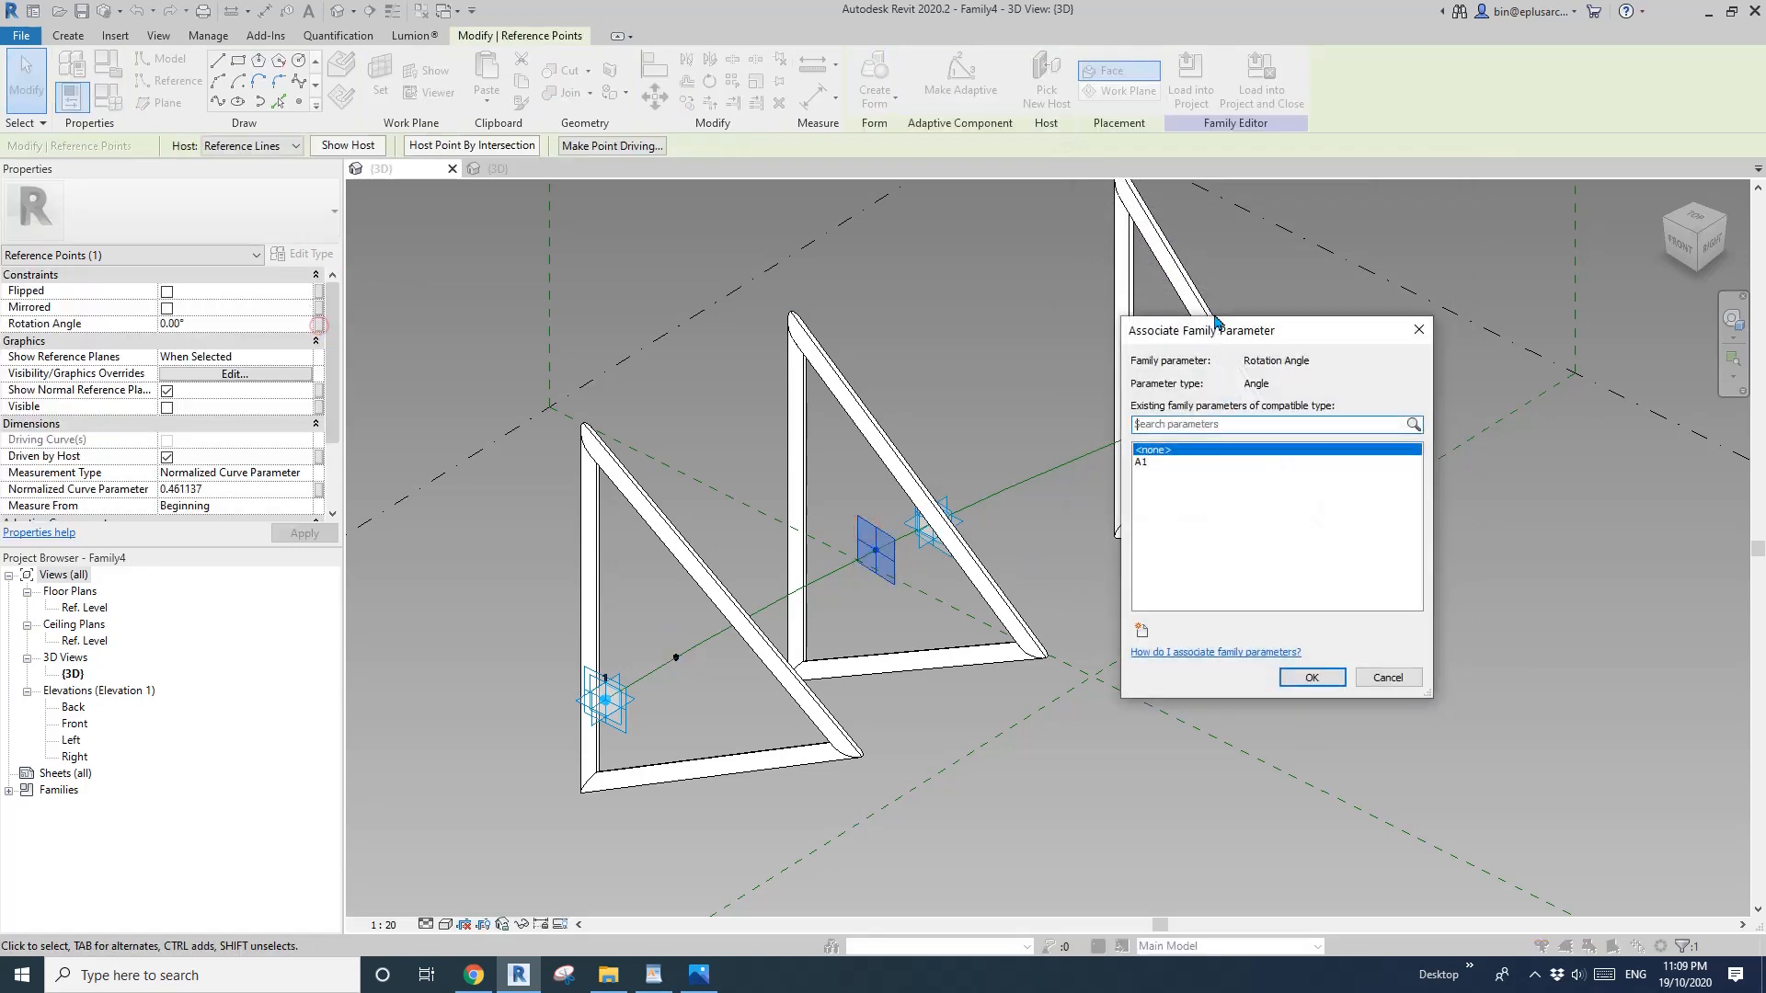
pyautogui.click(1144, 631)
pyautogui.write('A2')
pyautogui.click(1339, 628)
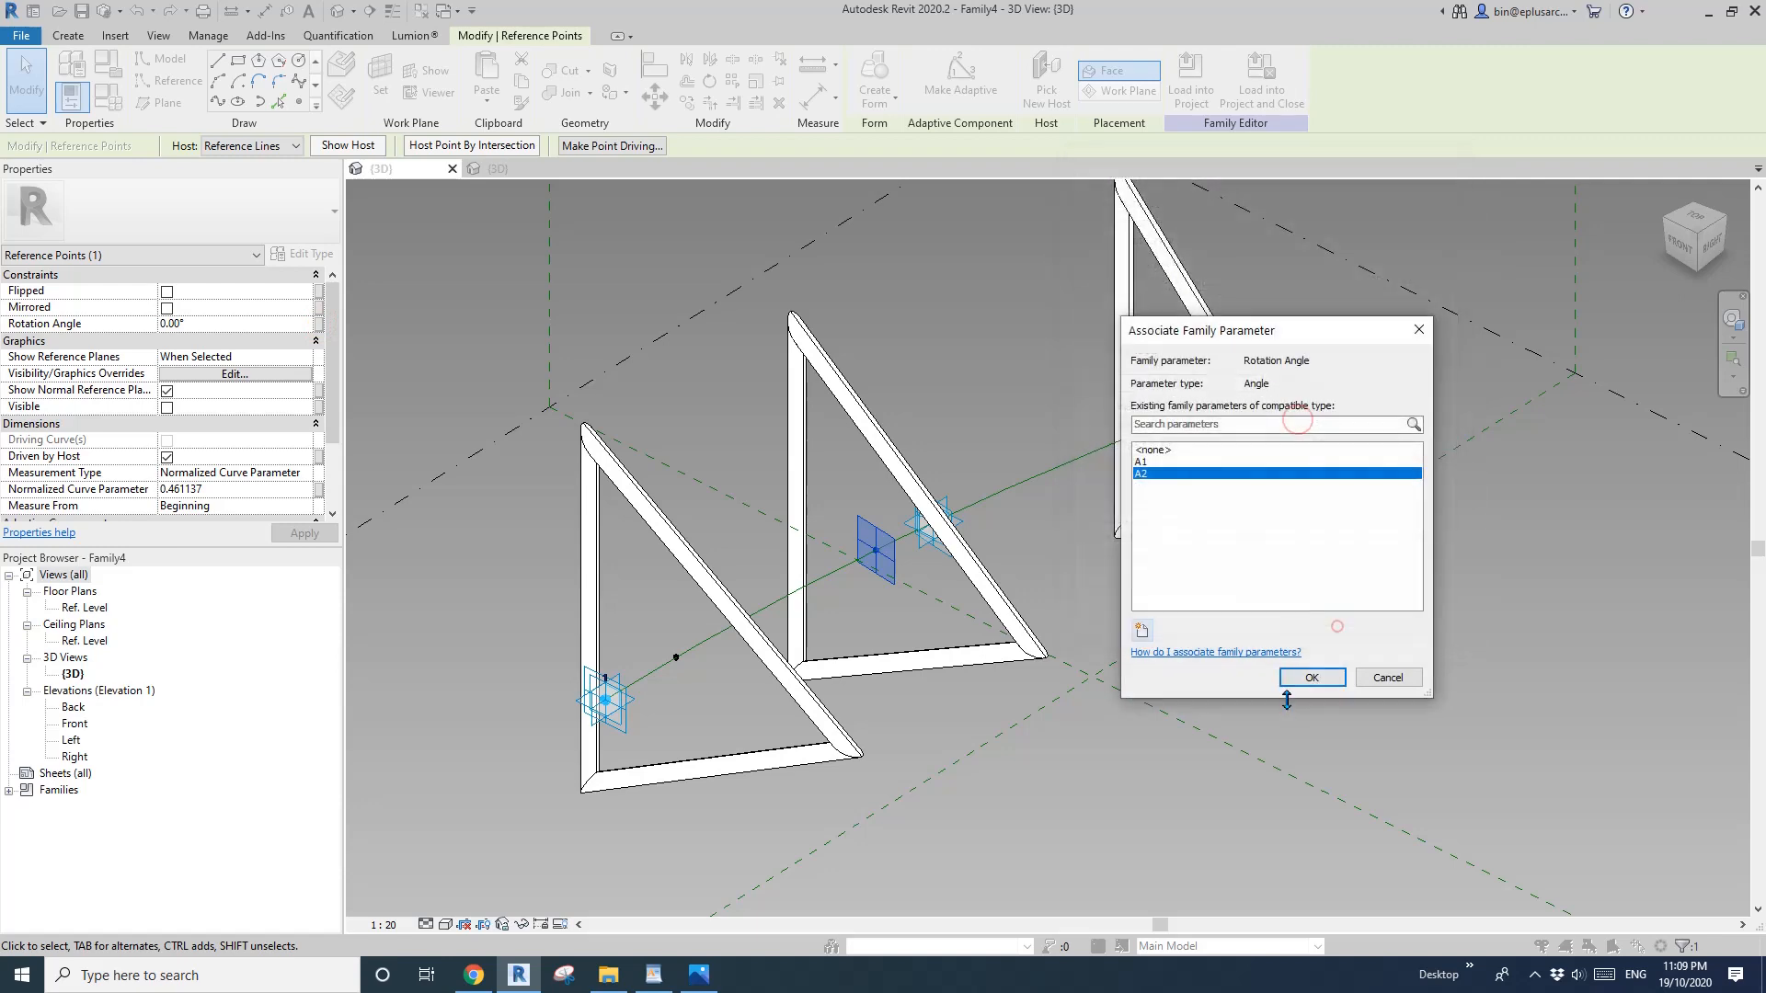
pyautogui.click(1311, 677)
# Associate the third hosted point's rotation angle with a new instance parameter named A3.
pyautogui.click(1080, 378)
pyautogui.moveTo(1110, 416); pyautogui.dragTo(1208, 434)
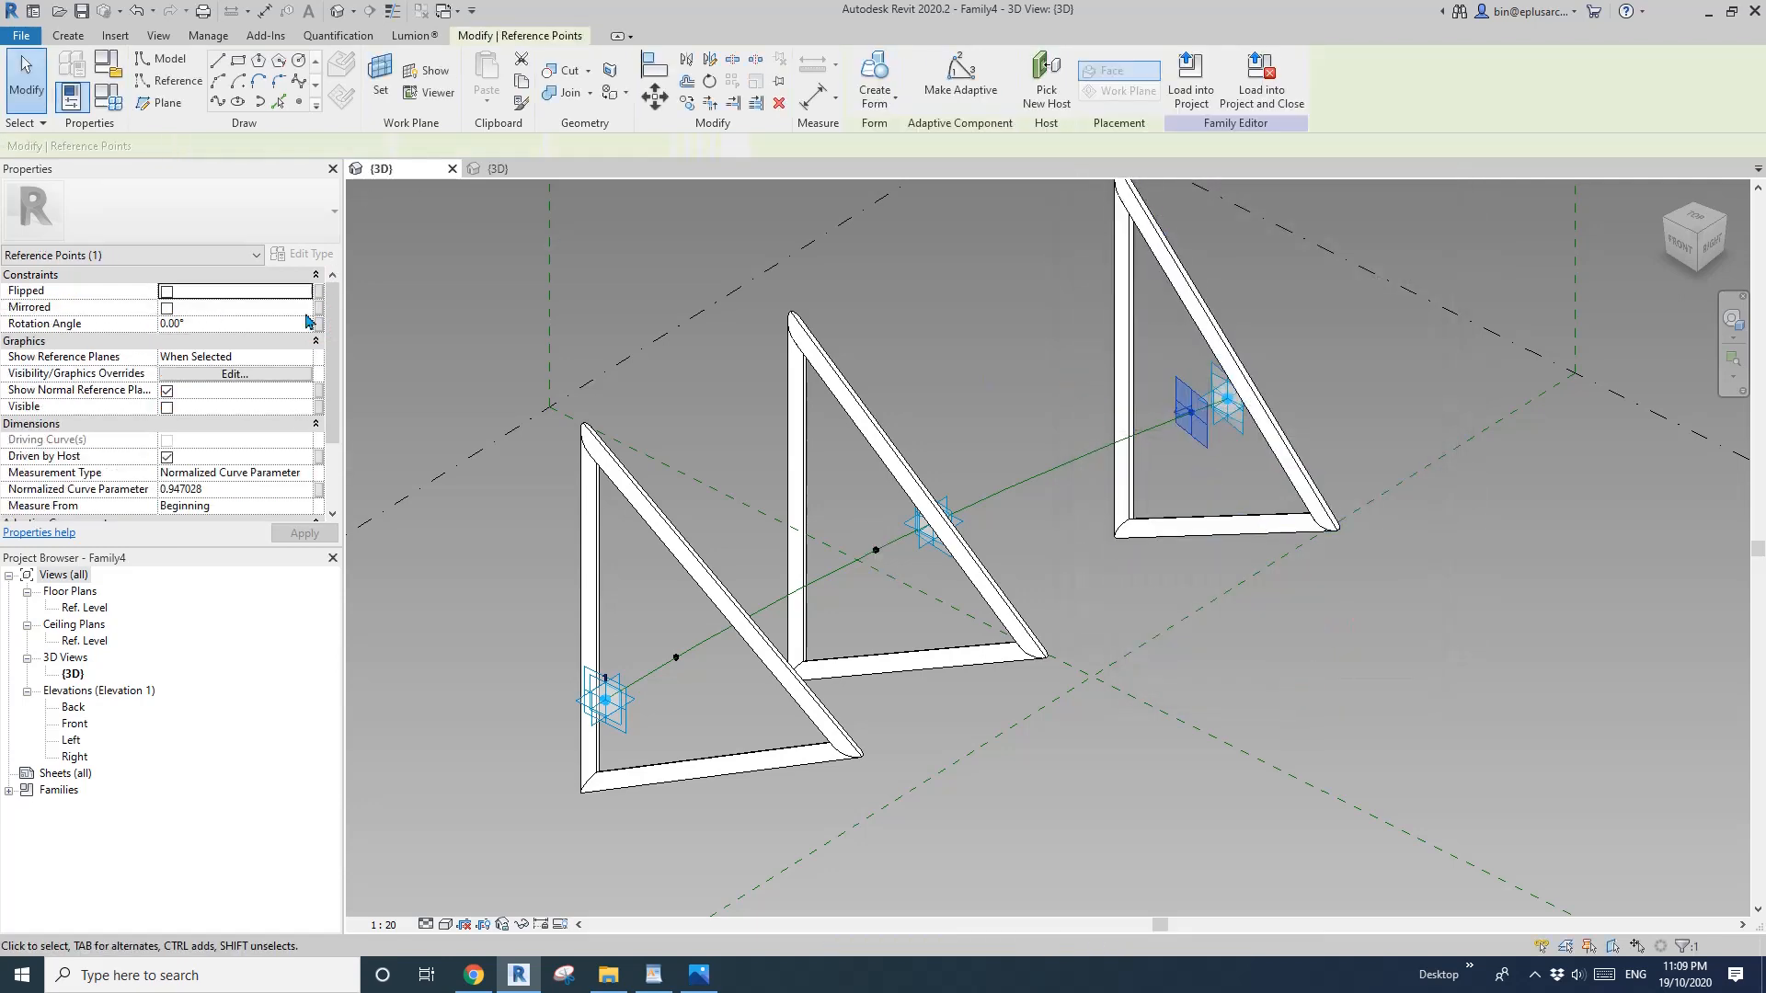
pyautogui.click(318, 323)
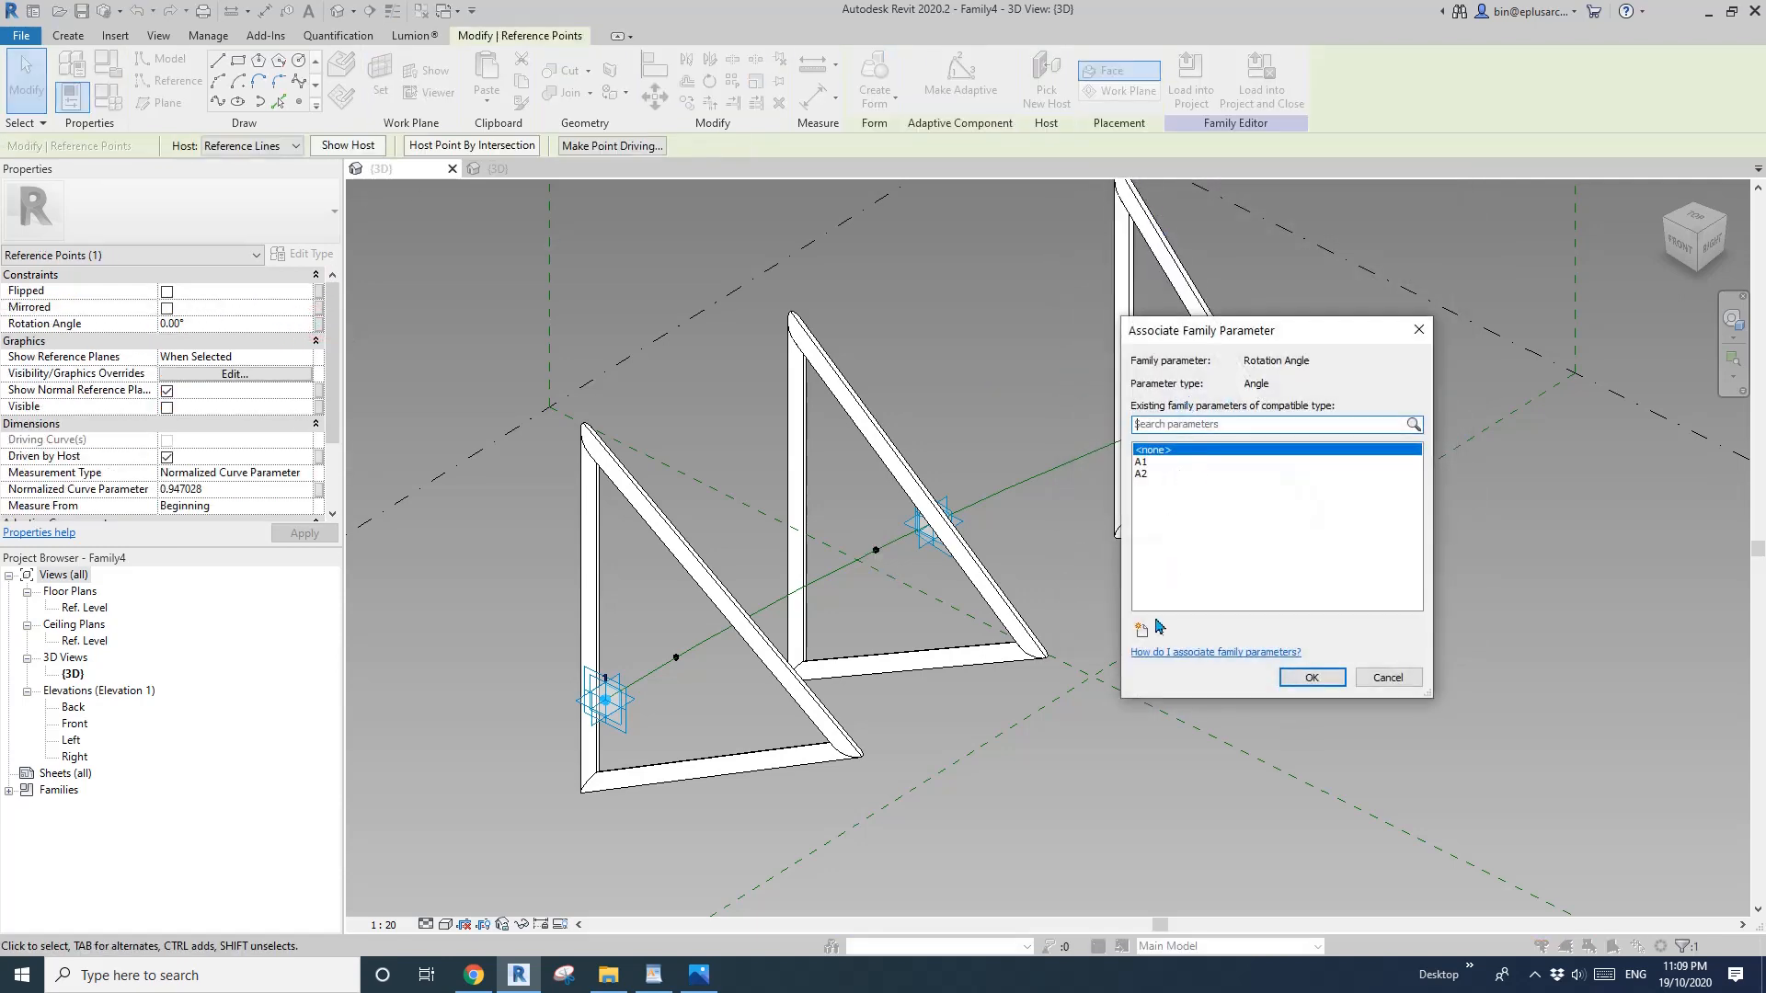
pyautogui.click(1142, 631)
pyautogui.write('A3')
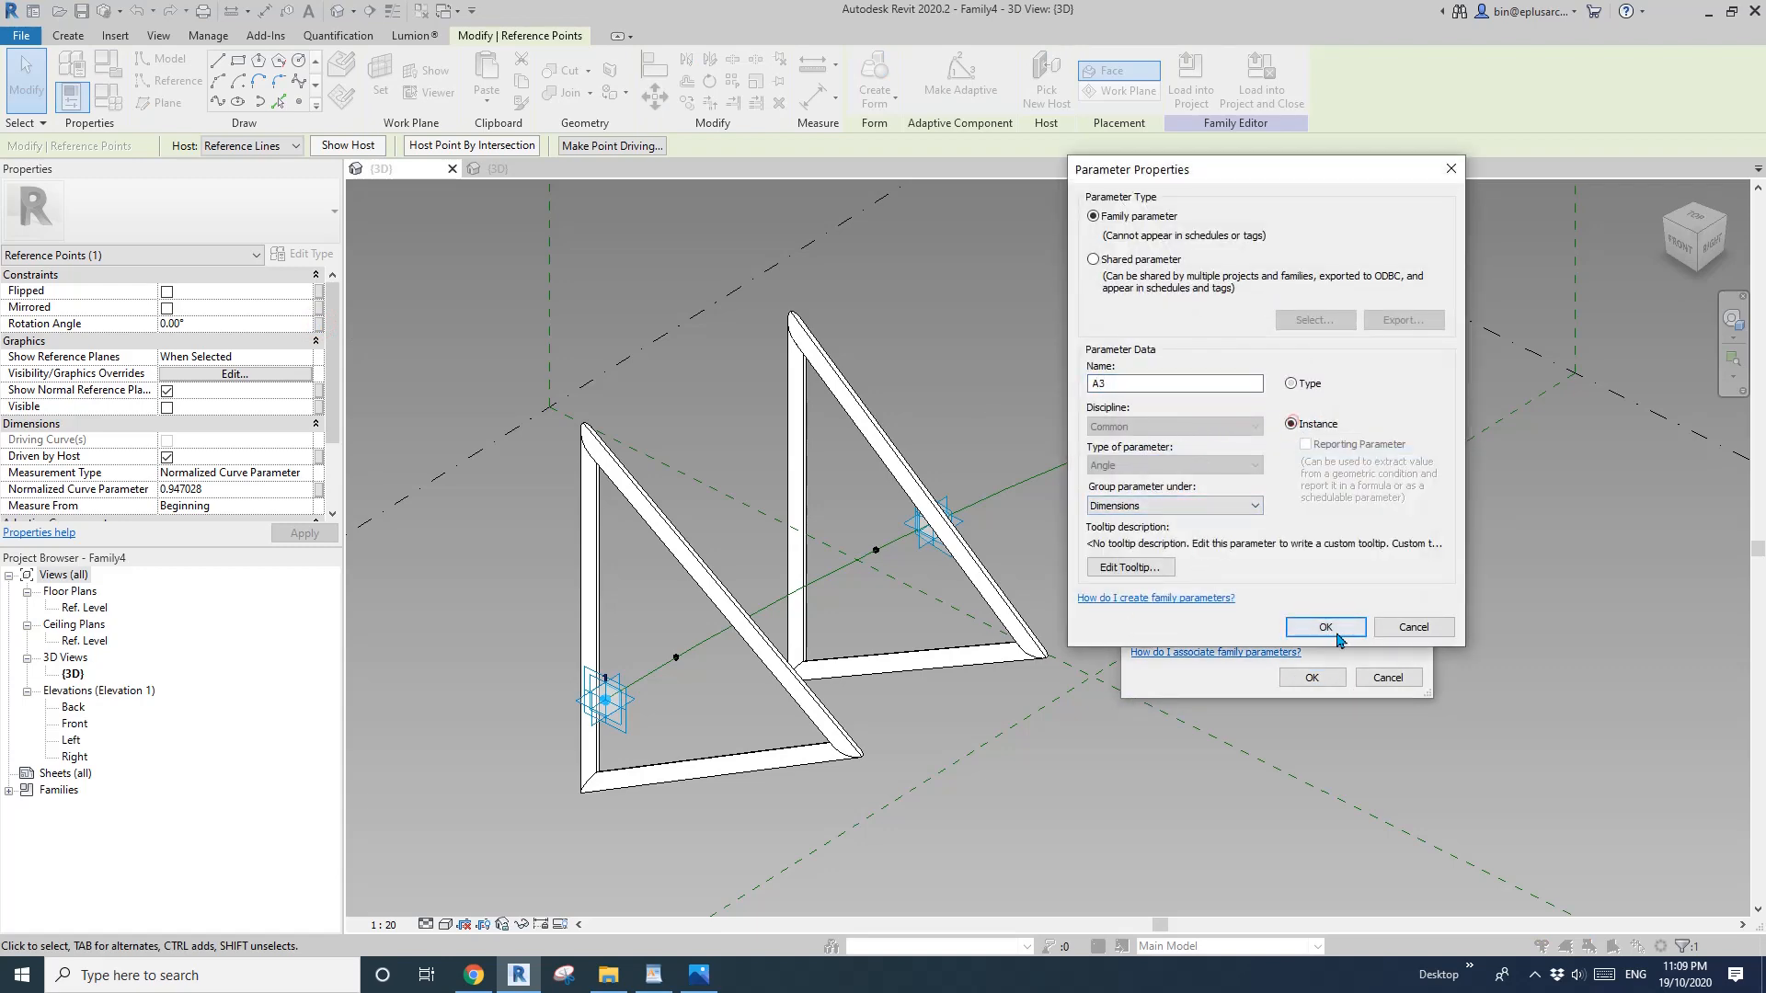
pyautogui.click(1338, 633)
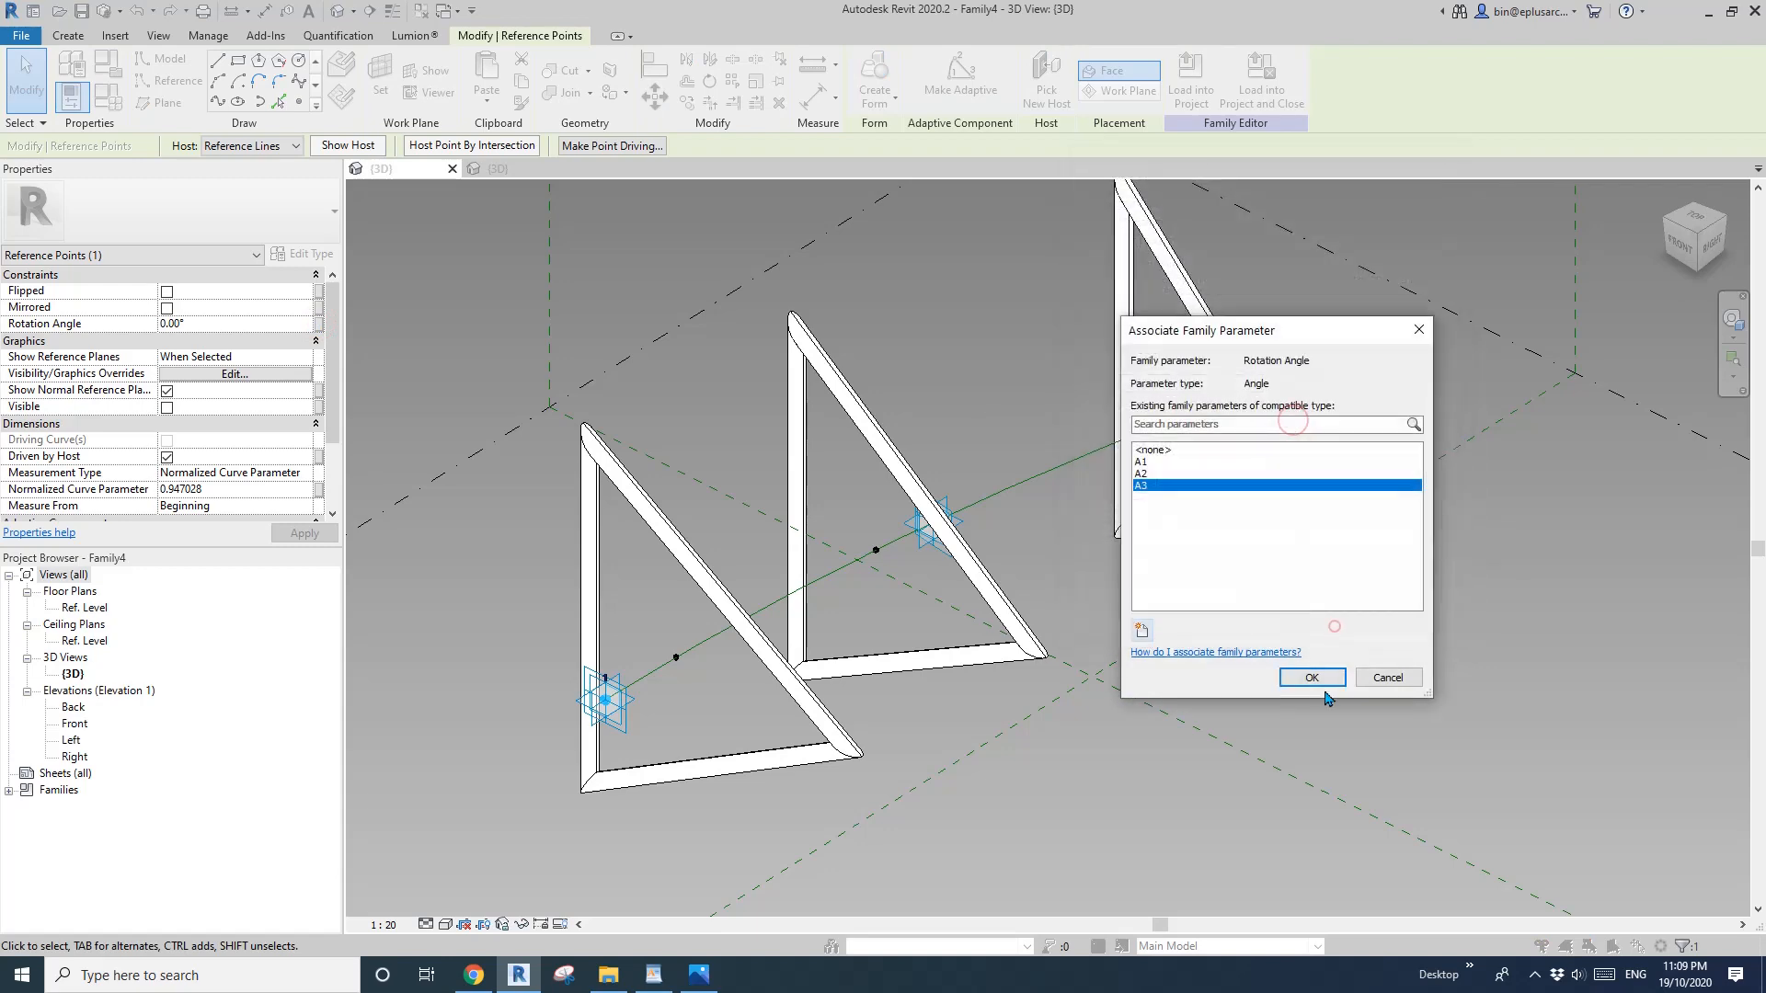
pyautogui.click(1325, 677)
pyautogui.click(1144, 599)
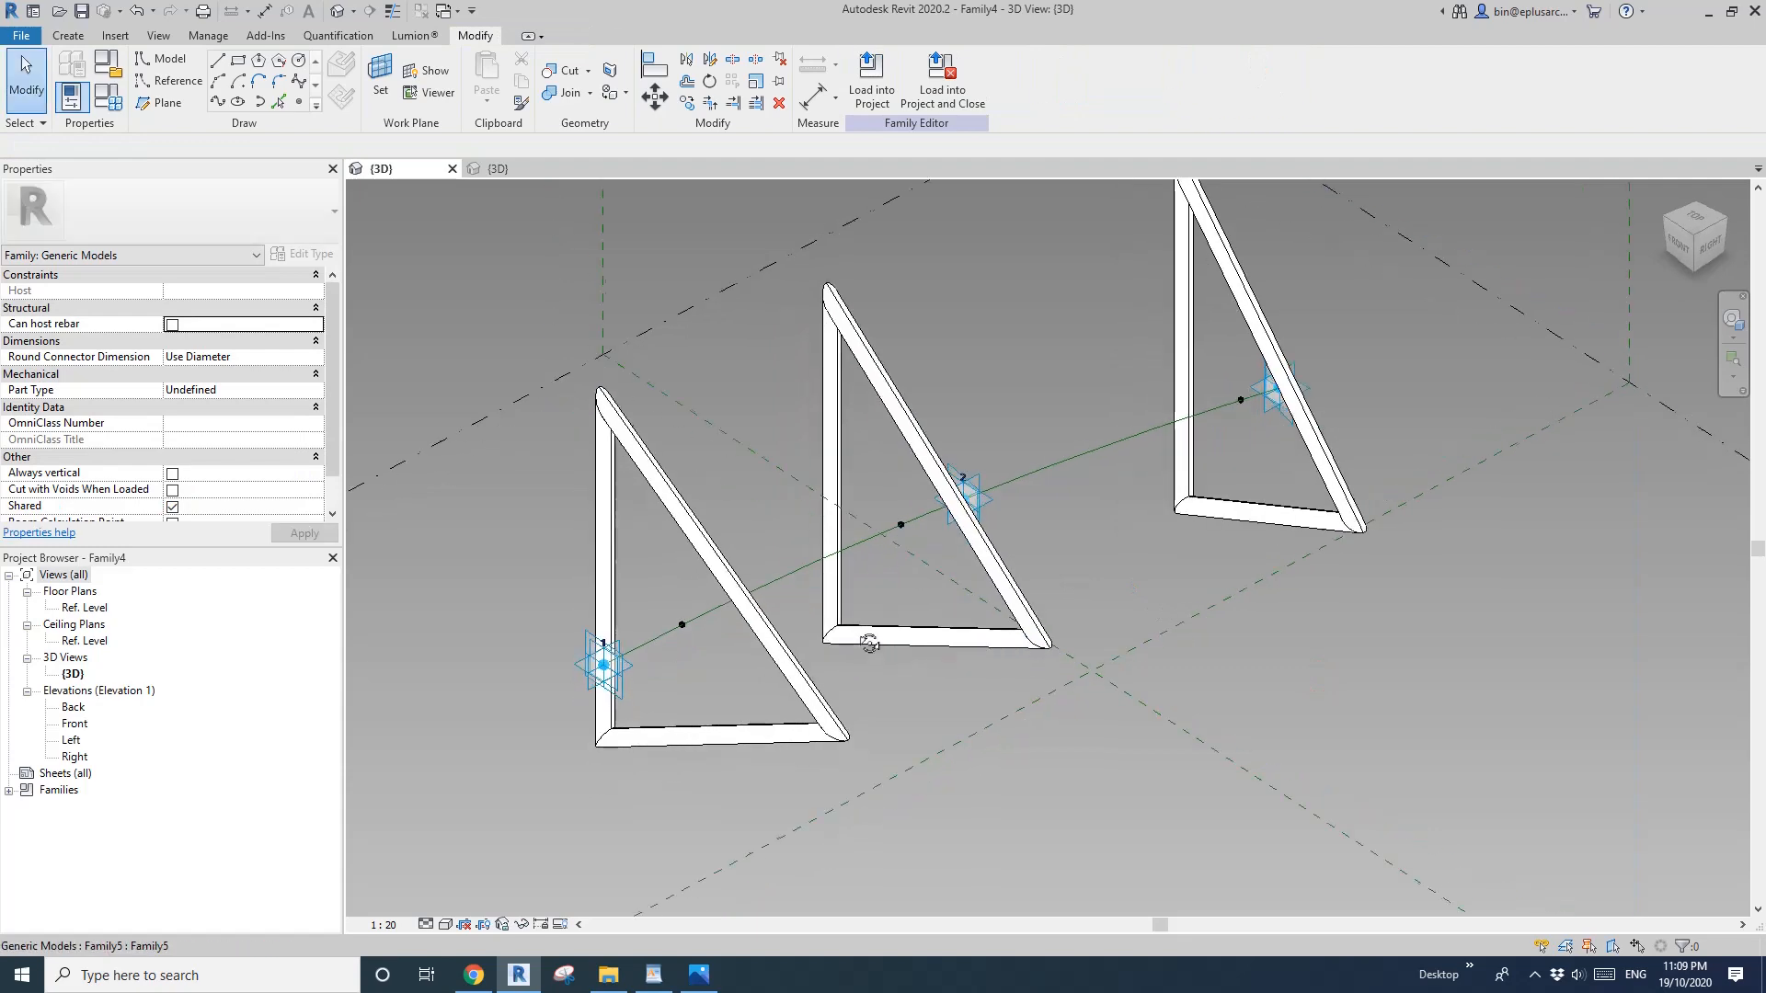
# Set the normalized curve parameter to 0 for the first hosted point and to 1 for the last one.
pyautogui.moveTo(701, 628); pyautogui.dragTo(951, 617, button='middle')
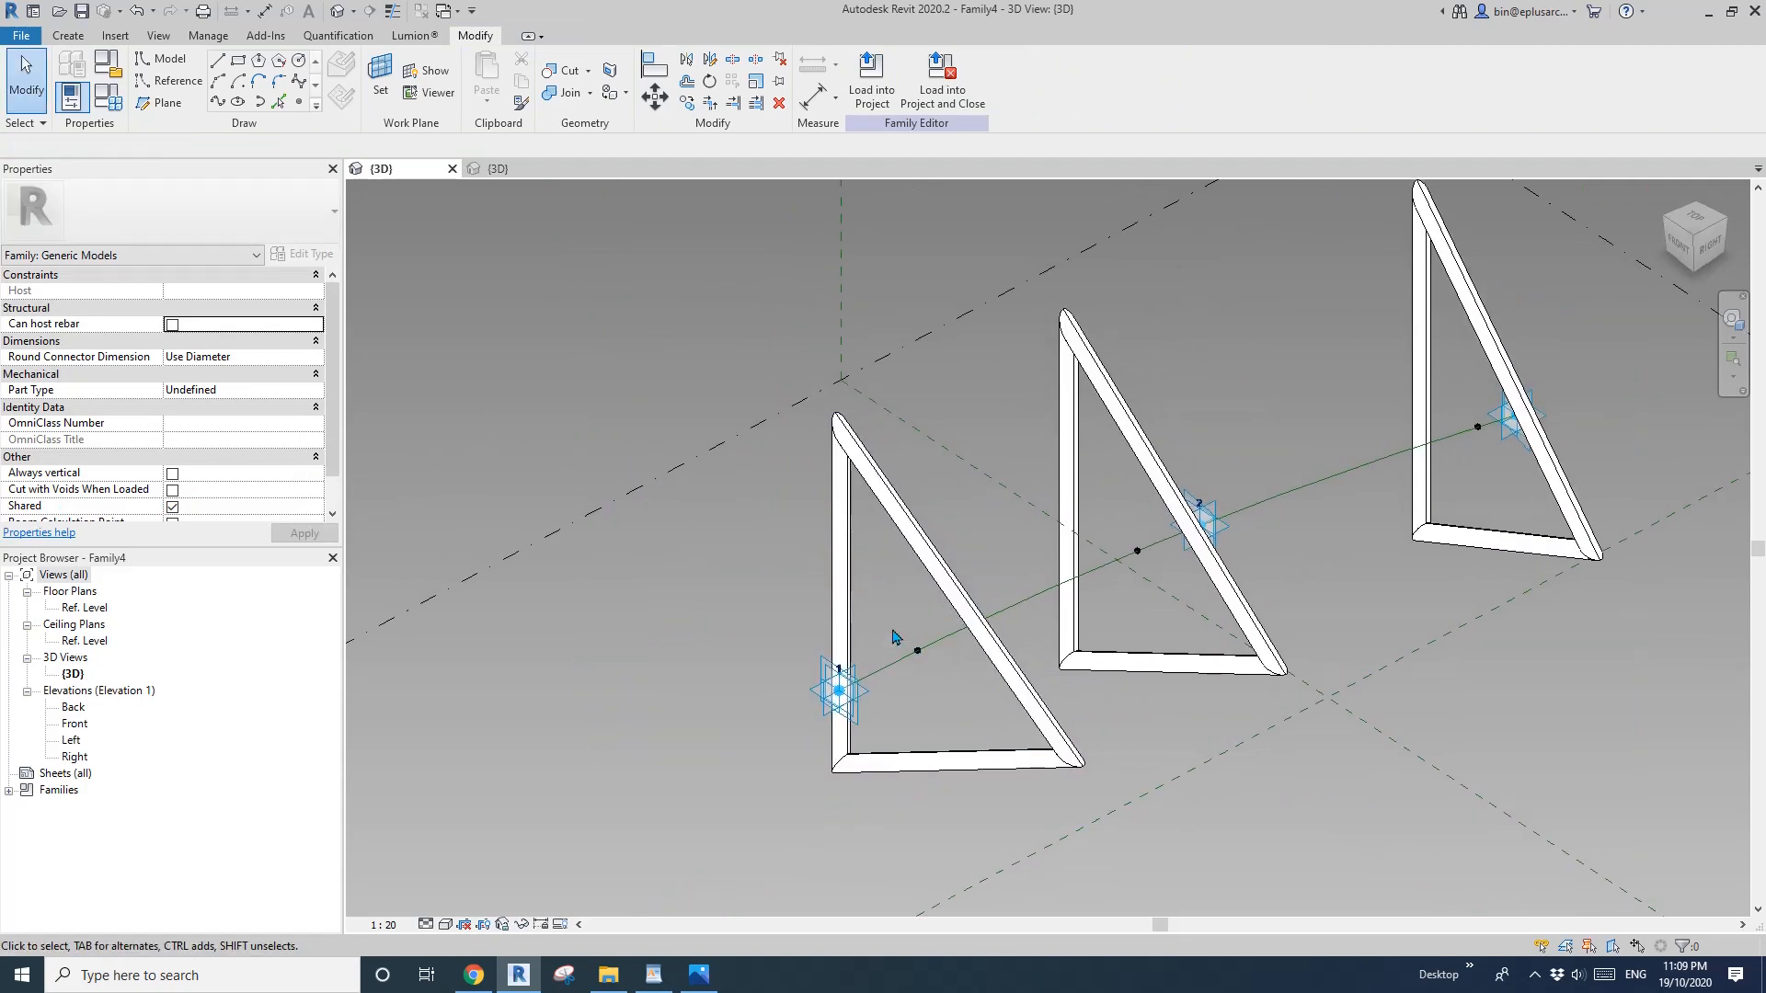
pyautogui.click(946, 688)
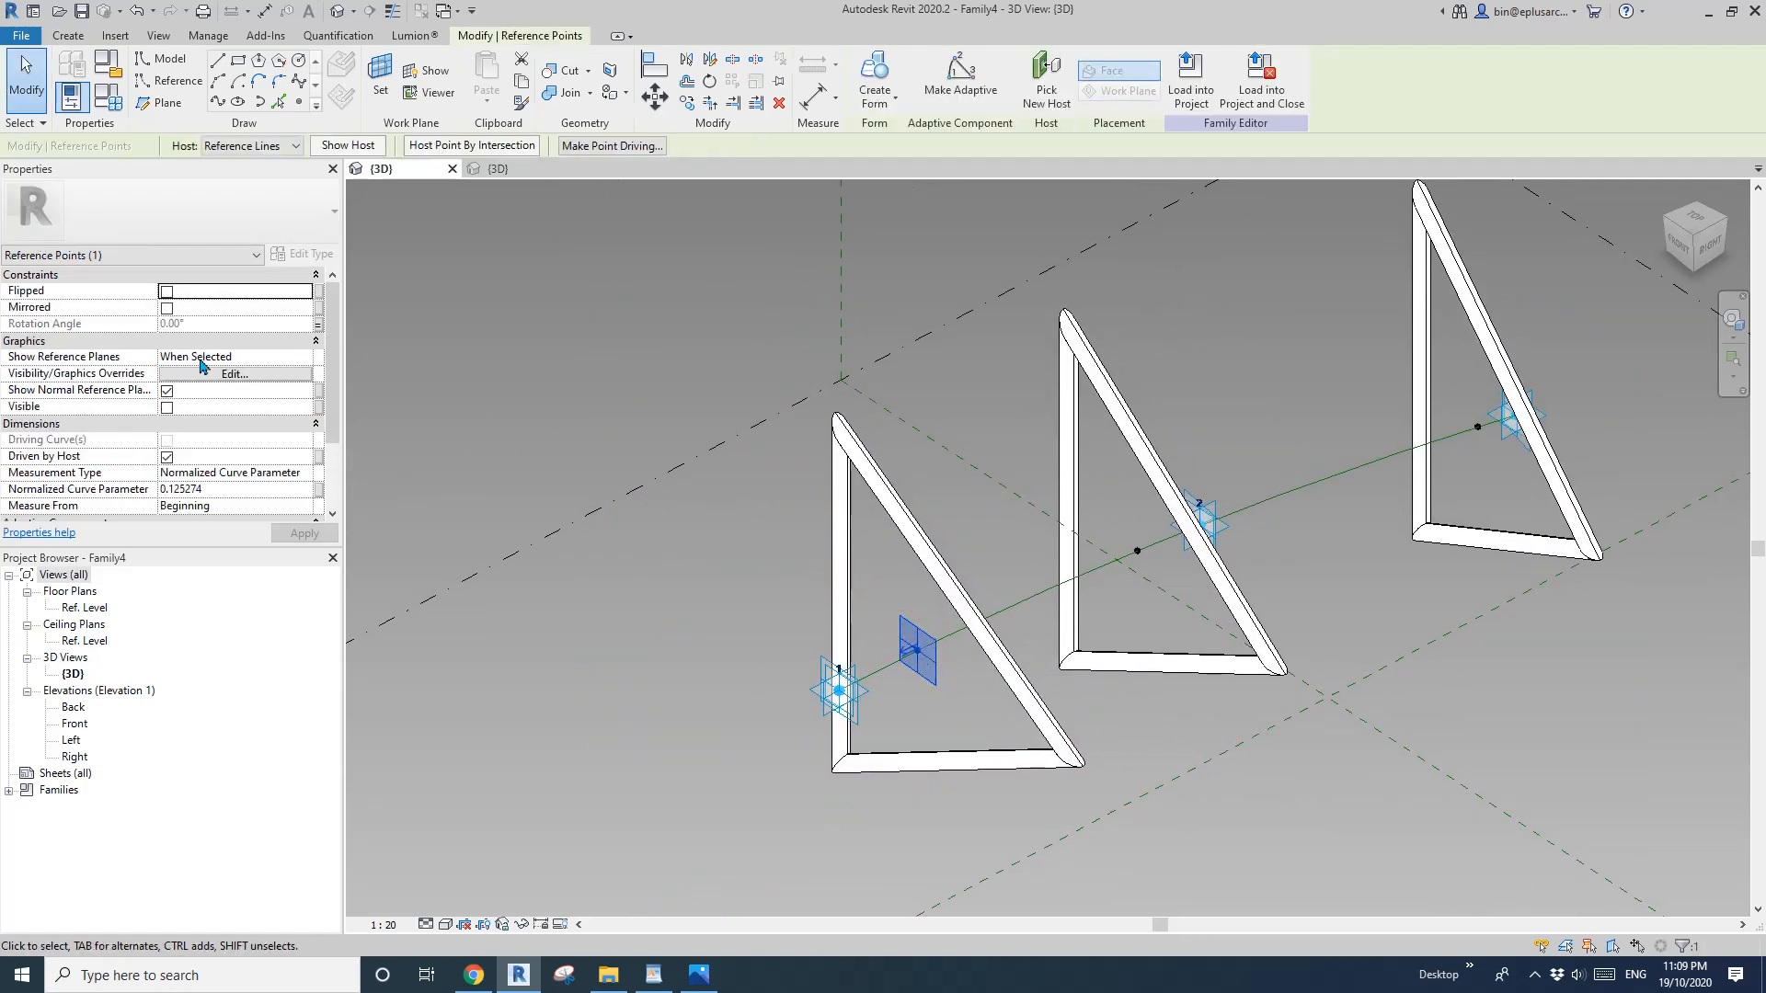
pyautogui.click(236, 496)
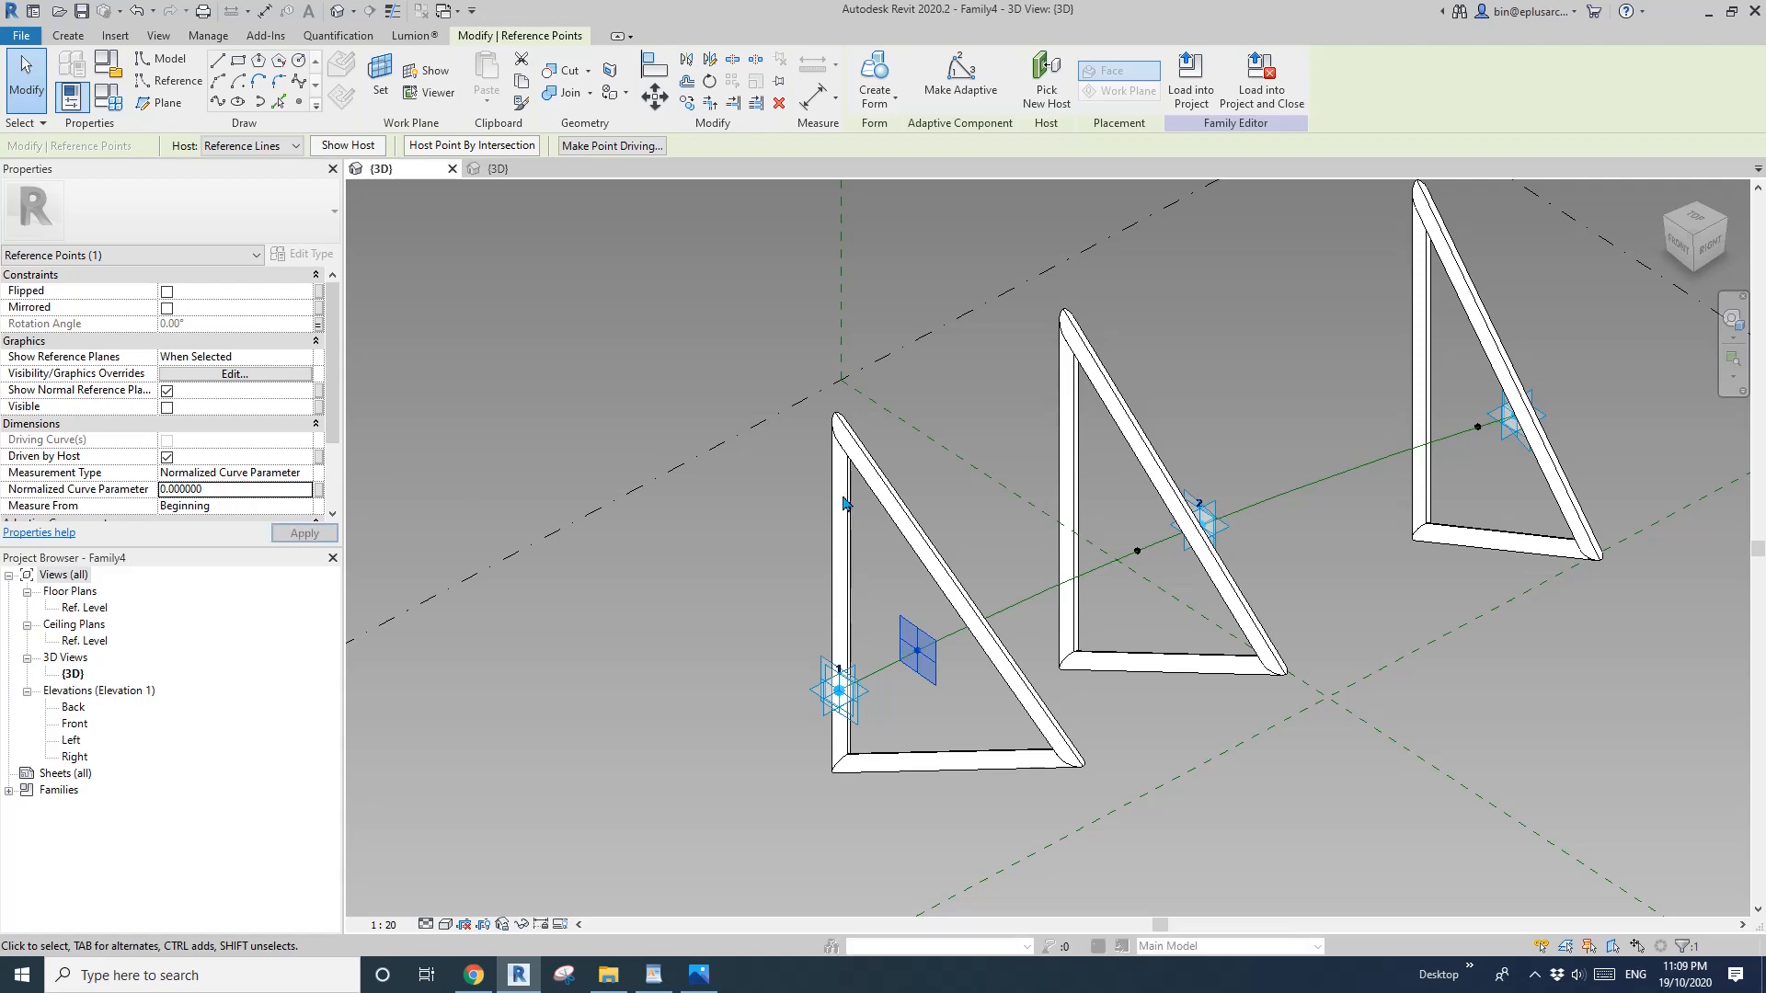
pyautogui.click(1477, 426)
pyautogui.click(242, 493)
pyautogui.write('1')
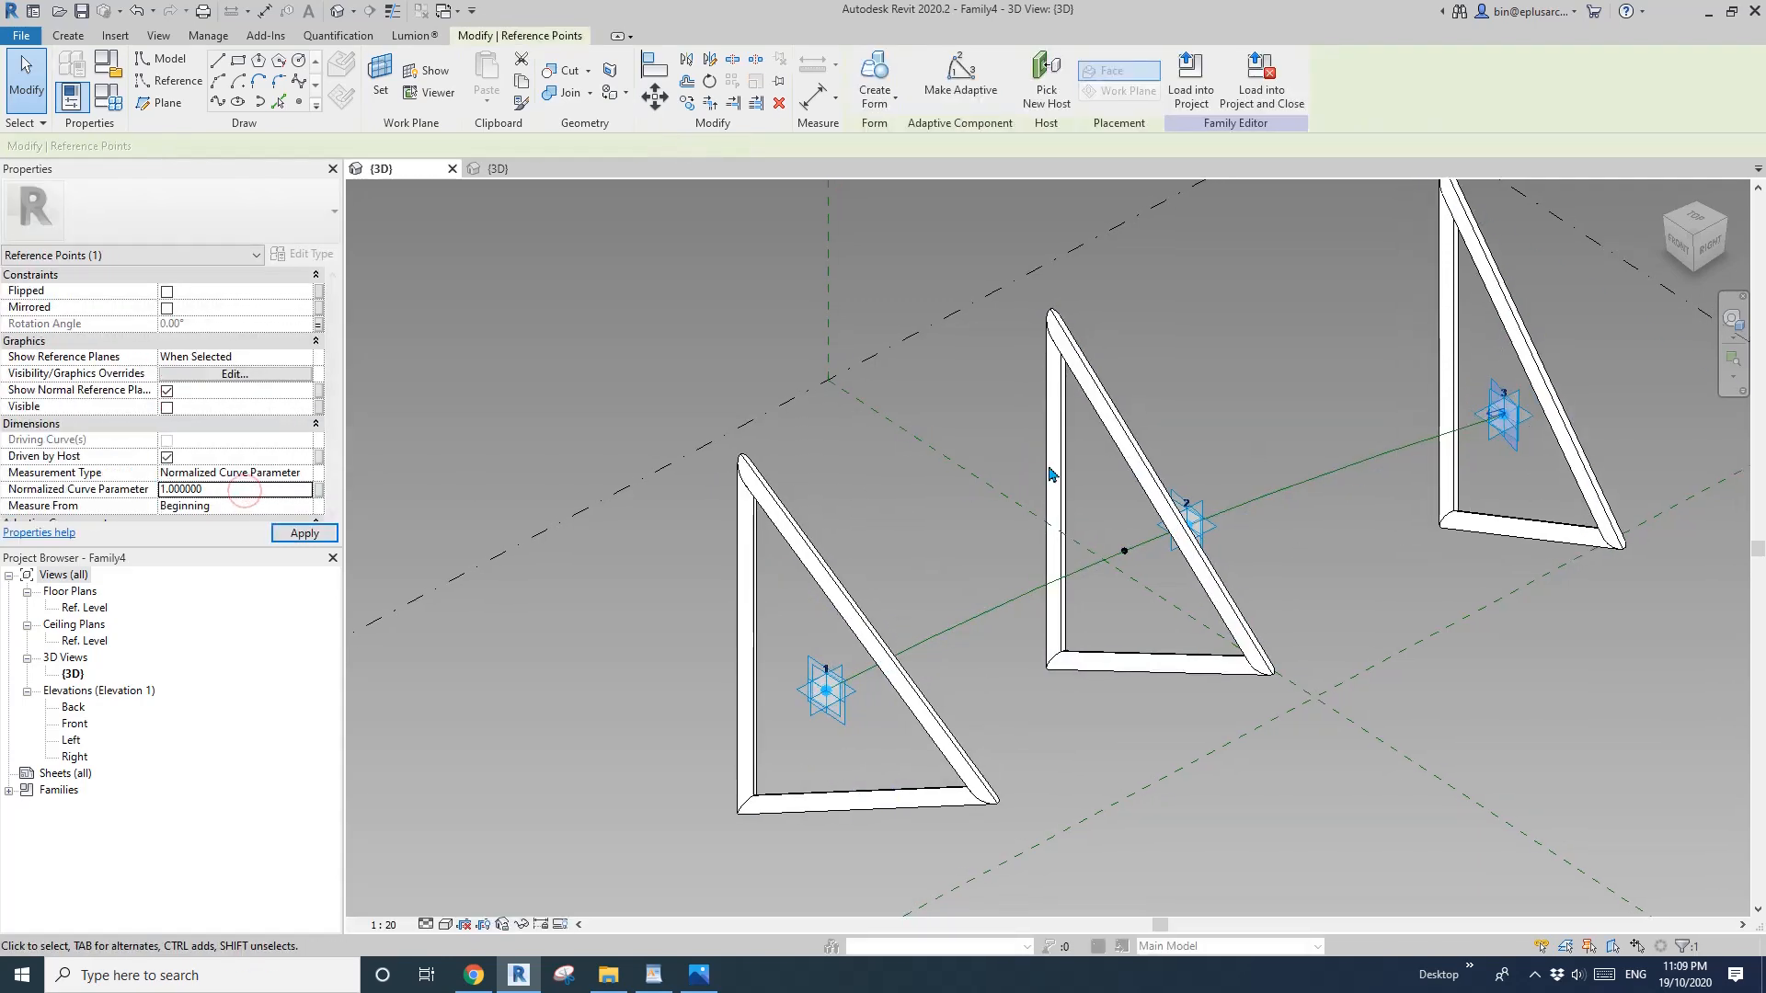
# Set the middle hosted point's normalized curve parameter to 0.5.
pyautogui.moveTo(1107, 520); pyautogui.dragTo(1142, 587)
pyautogui.click(234, 490)
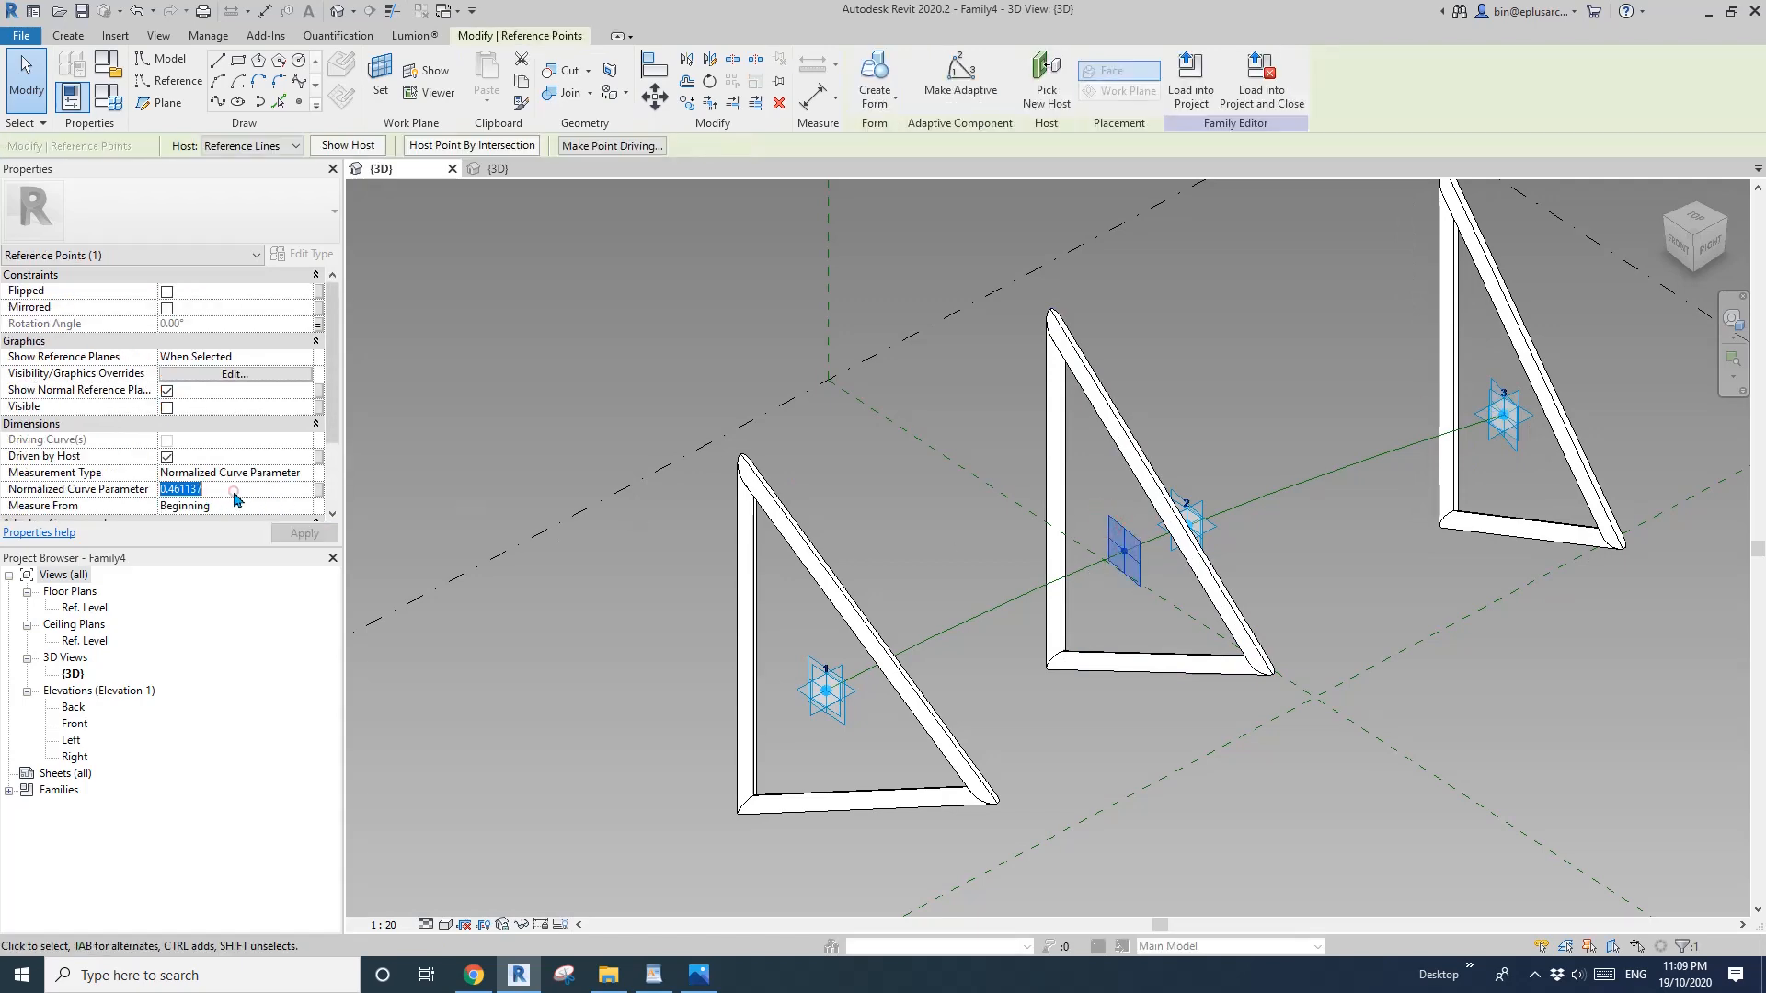
pyautogui.write('0.5')
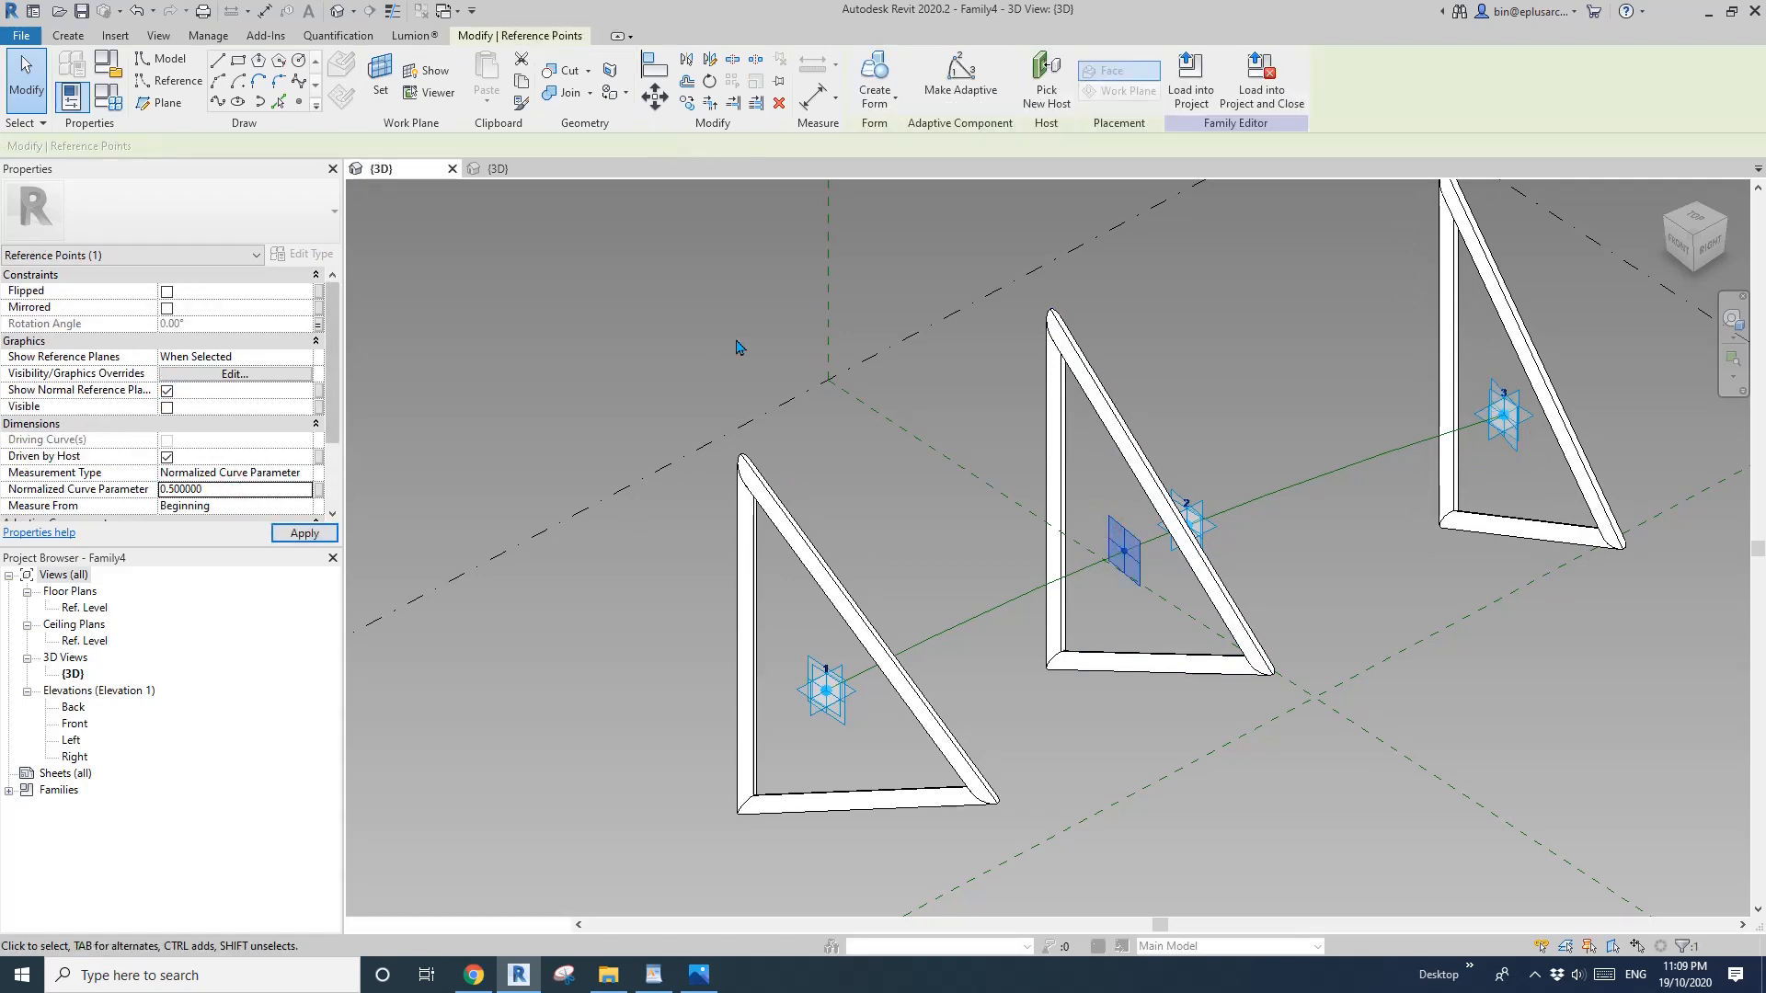
pyautogui.scroll(-1, 740, 347)
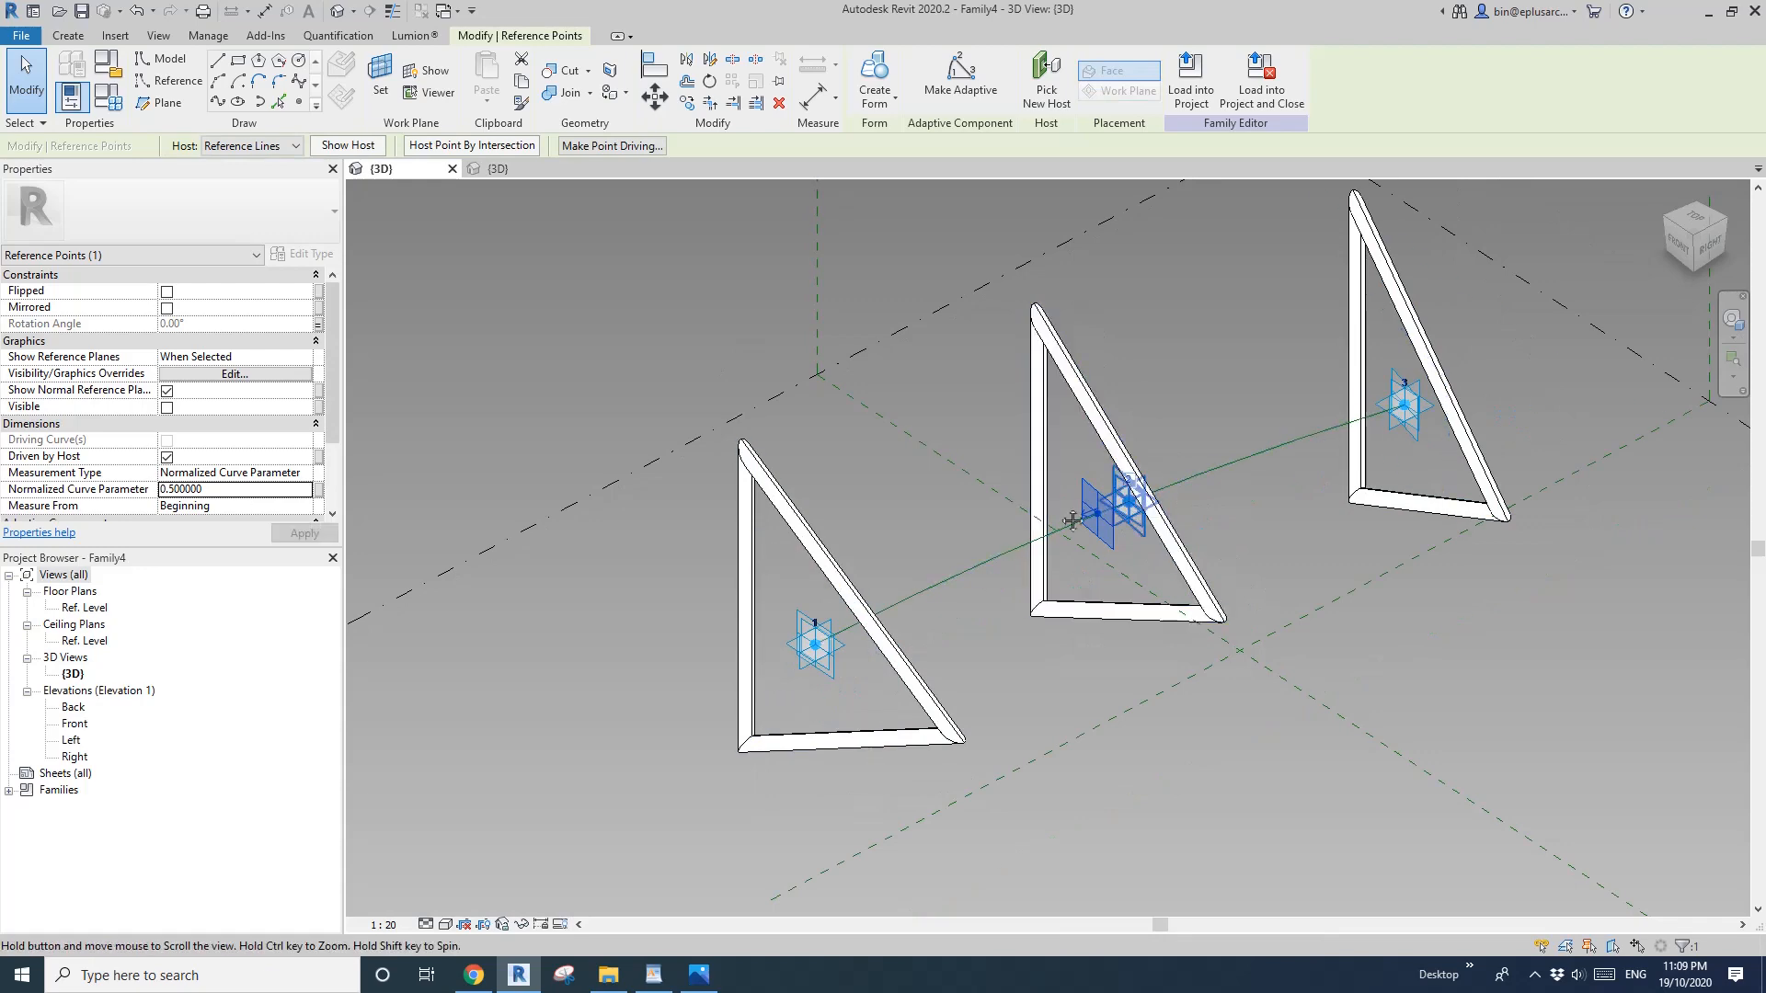
pyautogui.moveTo(1079, 546); pyautogui.dragTo(1005, 504, button='middle')
pyautogui.press('Escape')
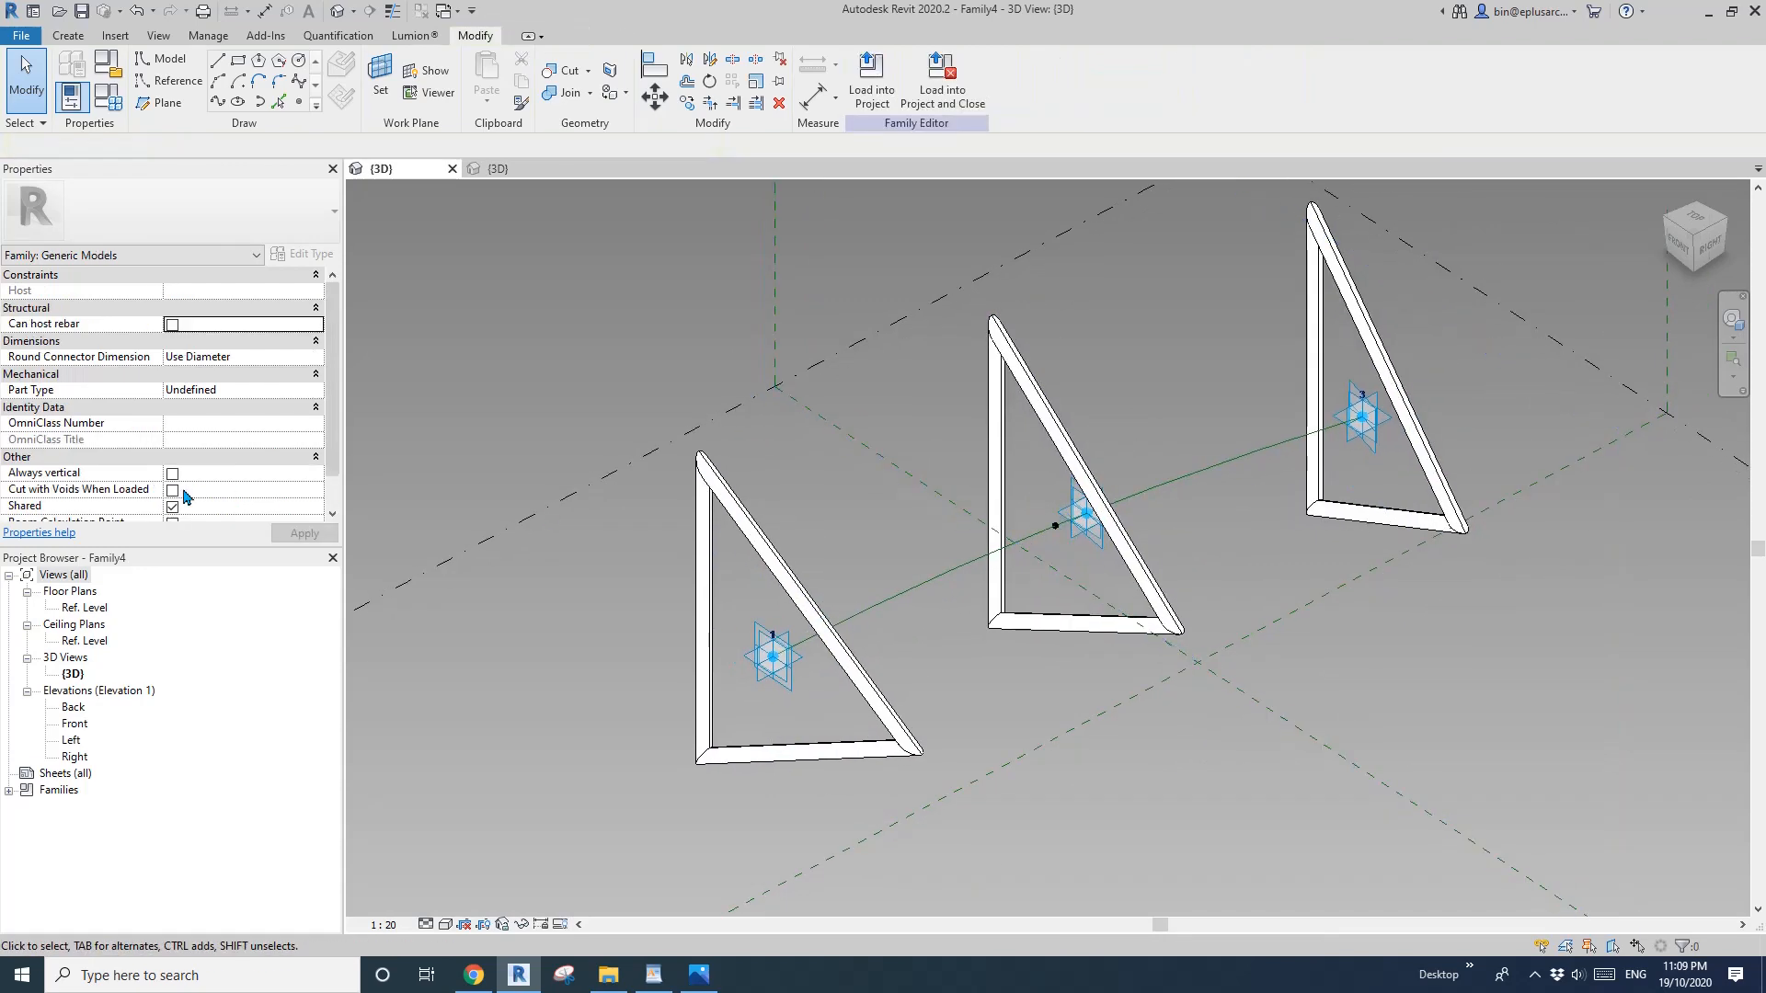
pyautogui.click(1062, 549)
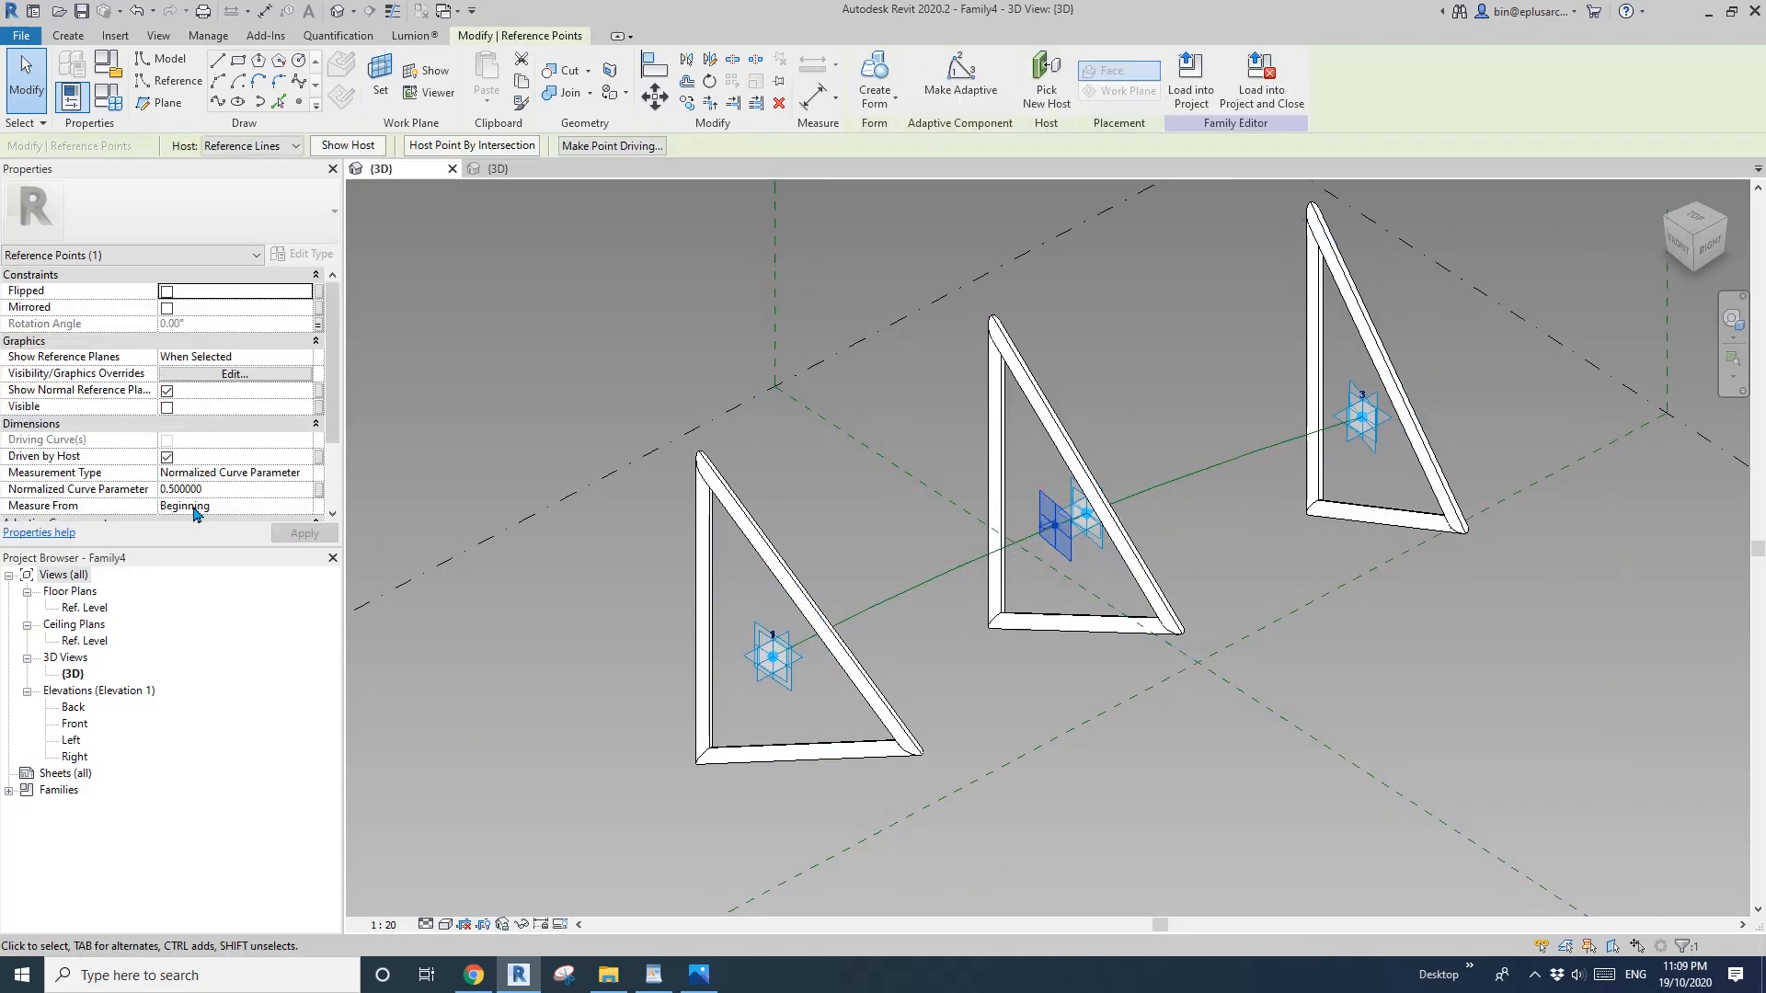
pyautogui.press('Escape')
pyautogui.keyDown('shift'); pyautogui.moveTo(988, 515); pyautogui.dragTo(960, 543, button='middle'); pyautogui.keyUp('shift')
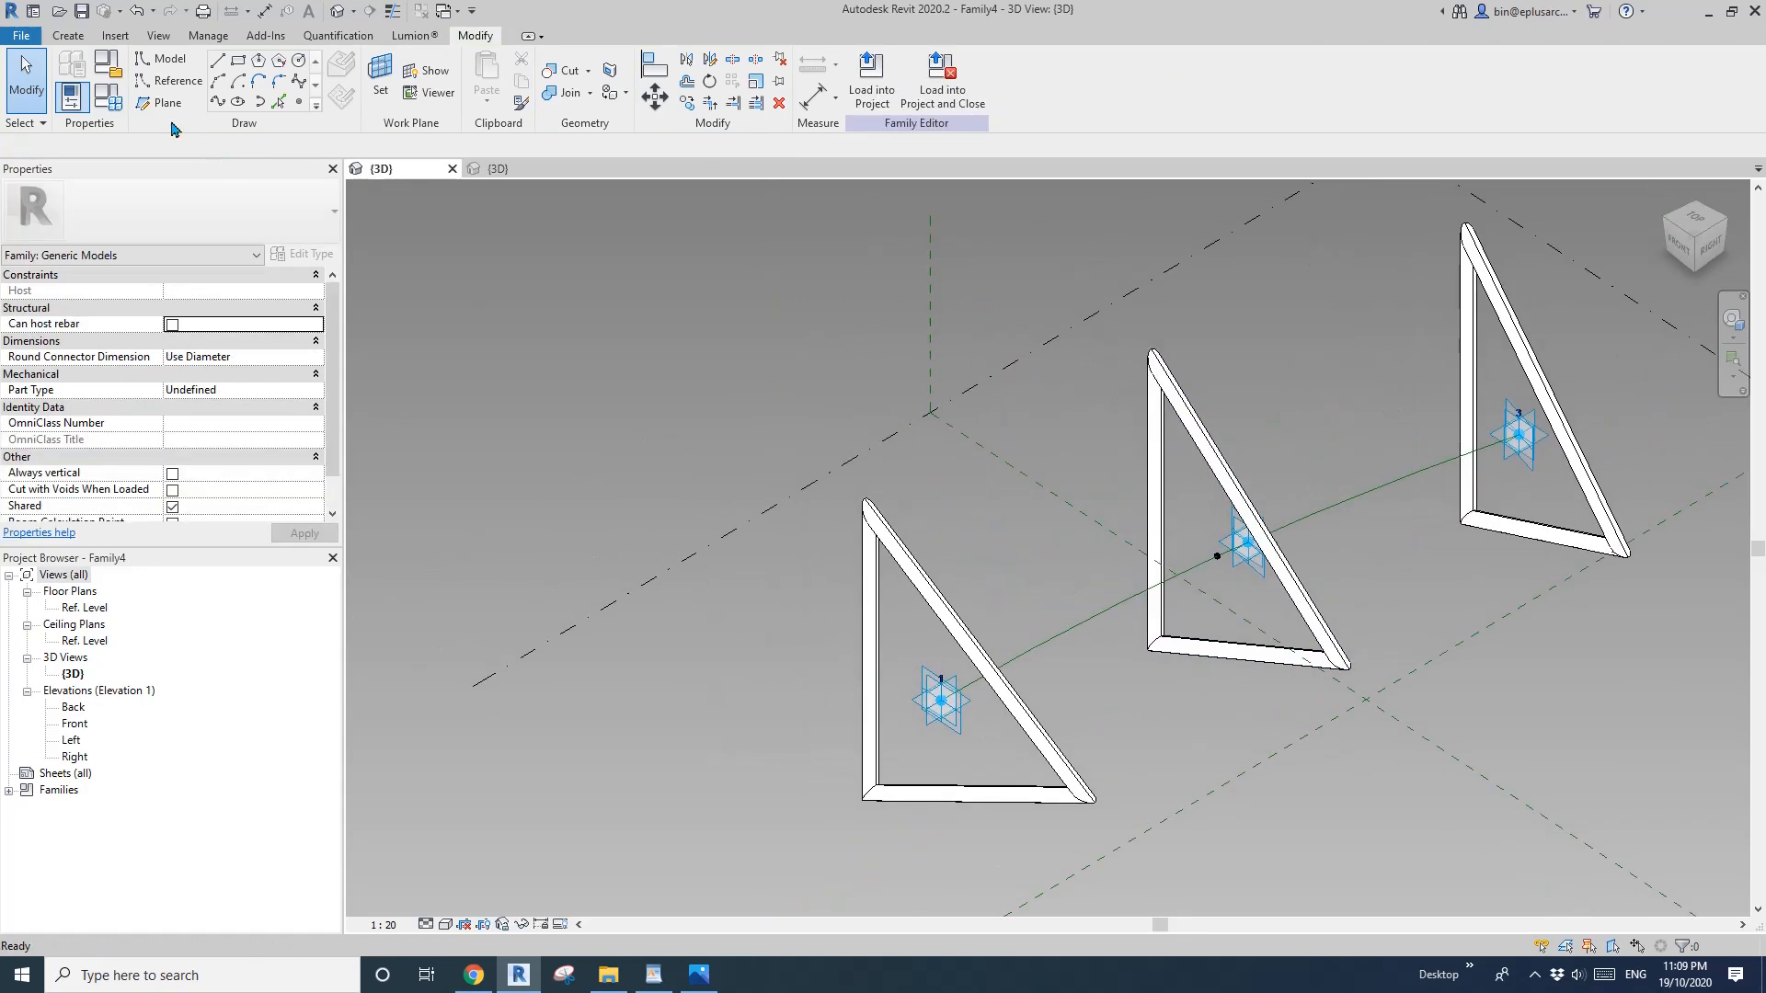
# Set the family parameters A1, A2 and A3 to 45° each to rotate the three triangular frames.
pyautogui.click(107, 97)
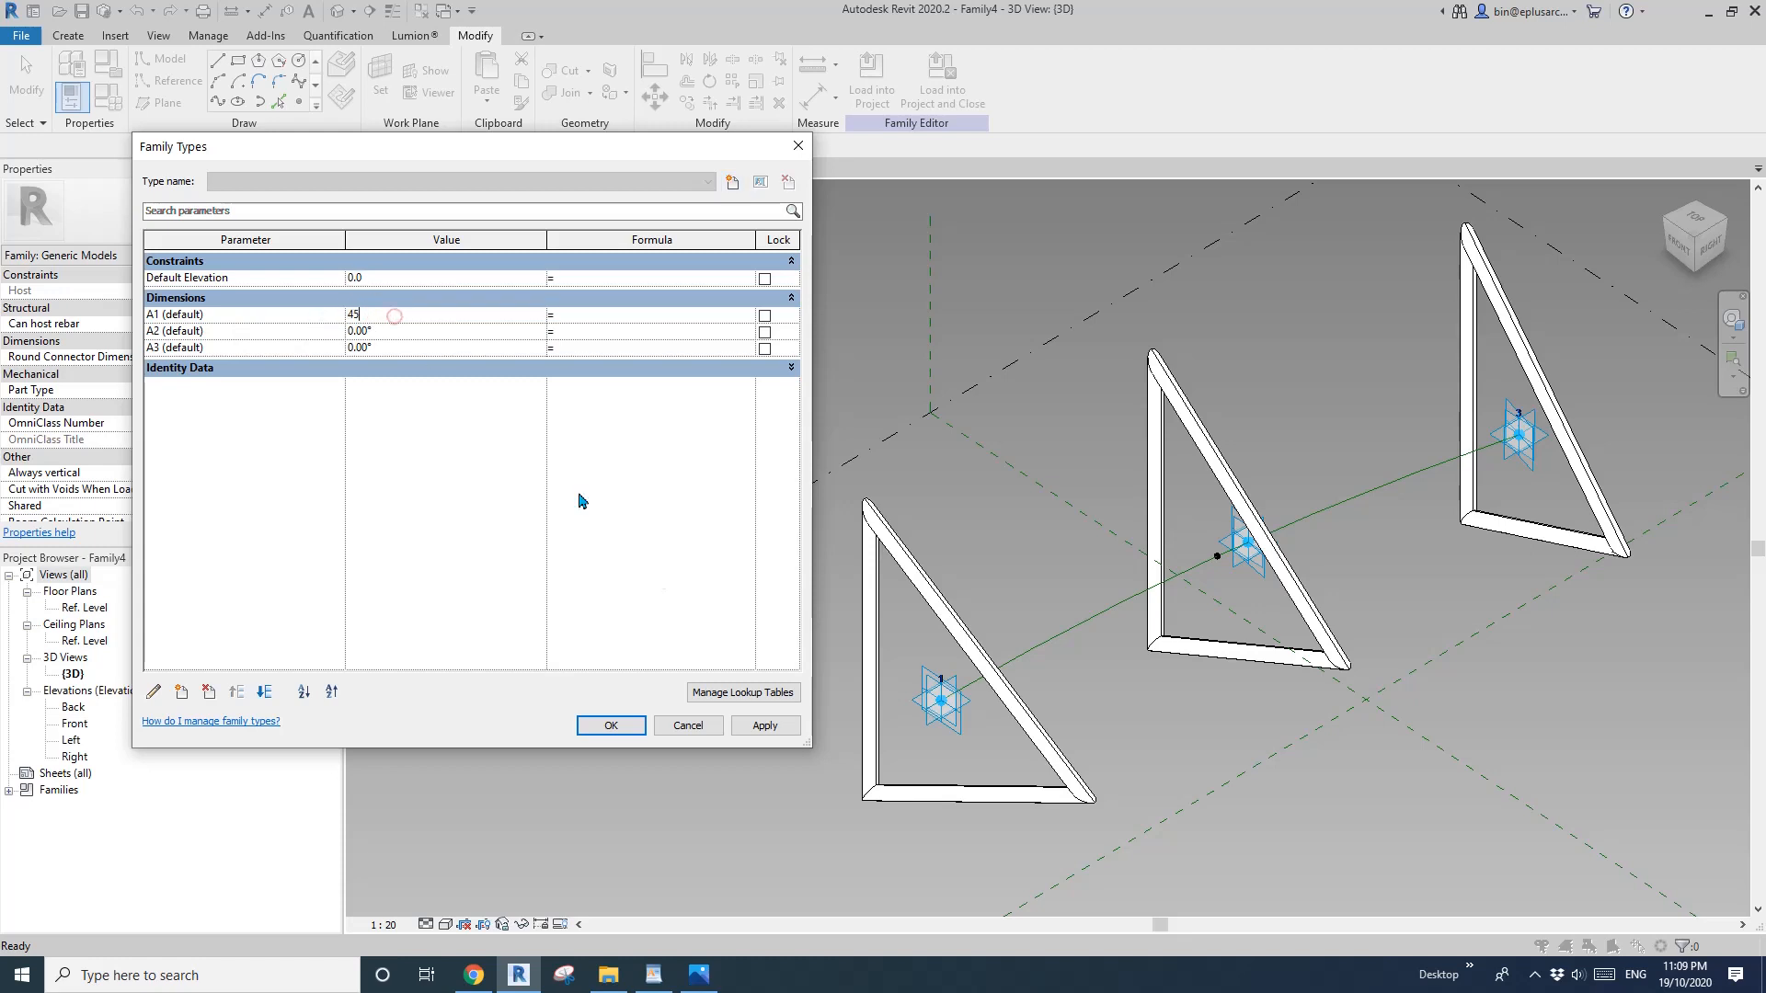
pyautogui.click(764, 726)
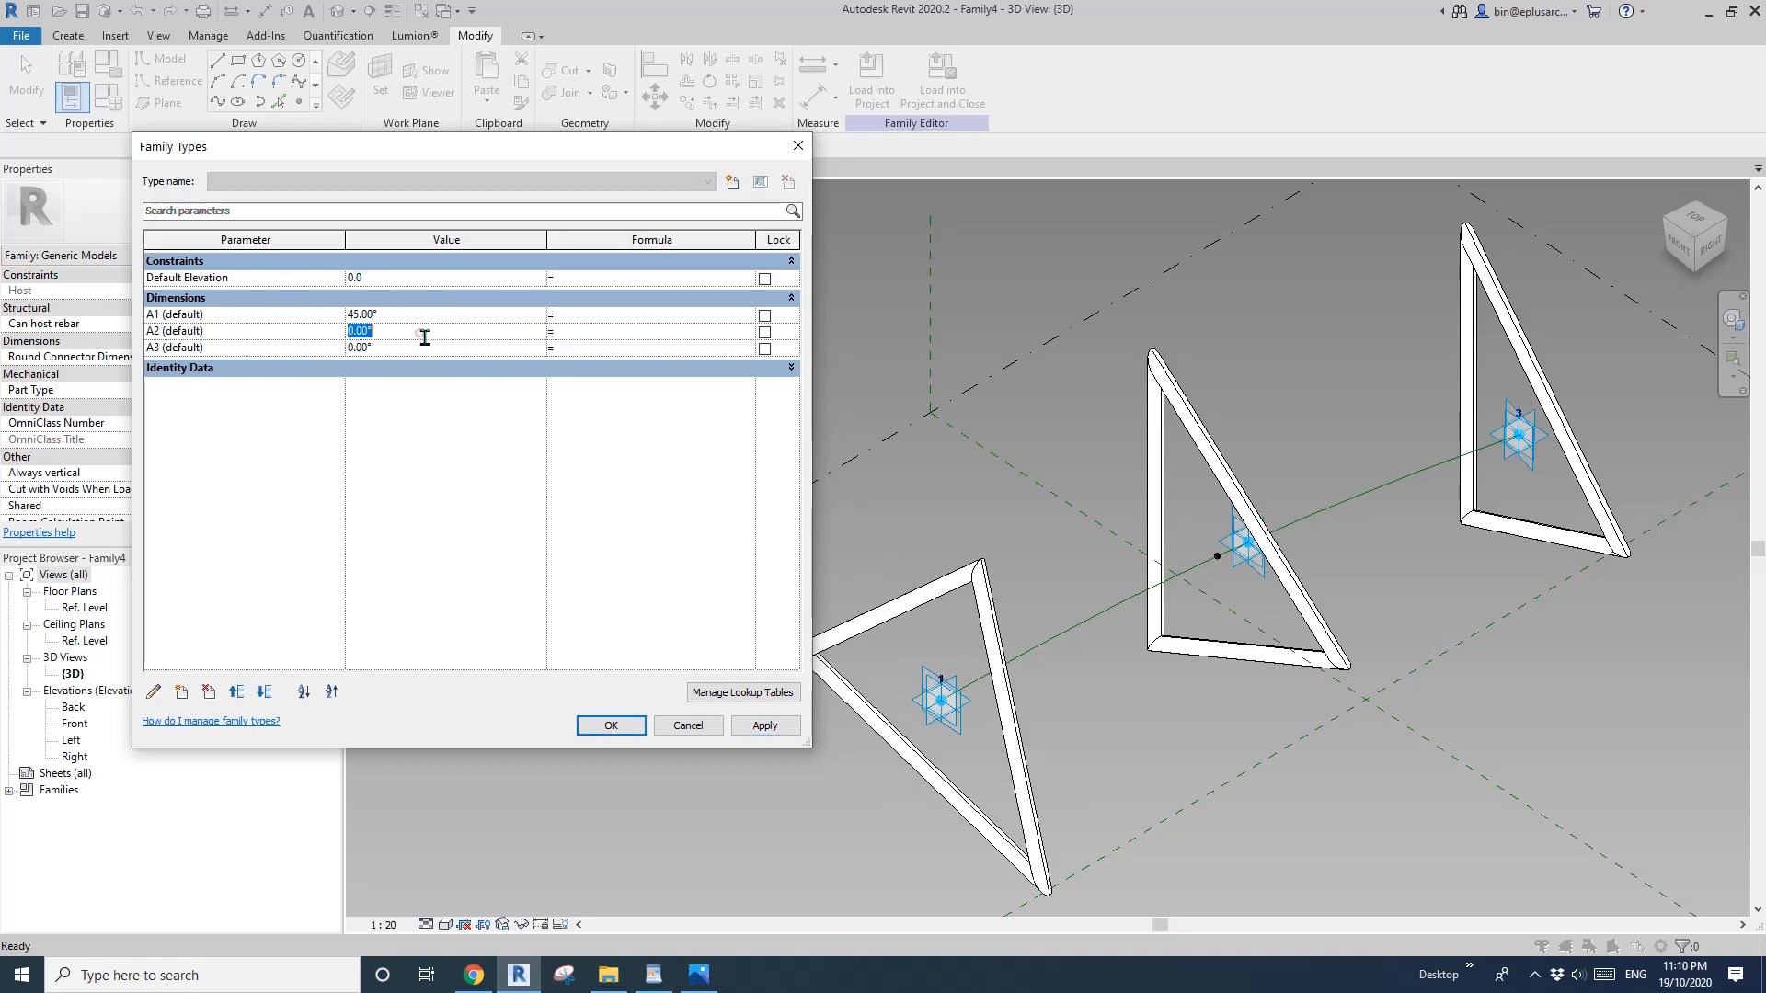
pyautogui.click(753, 729)
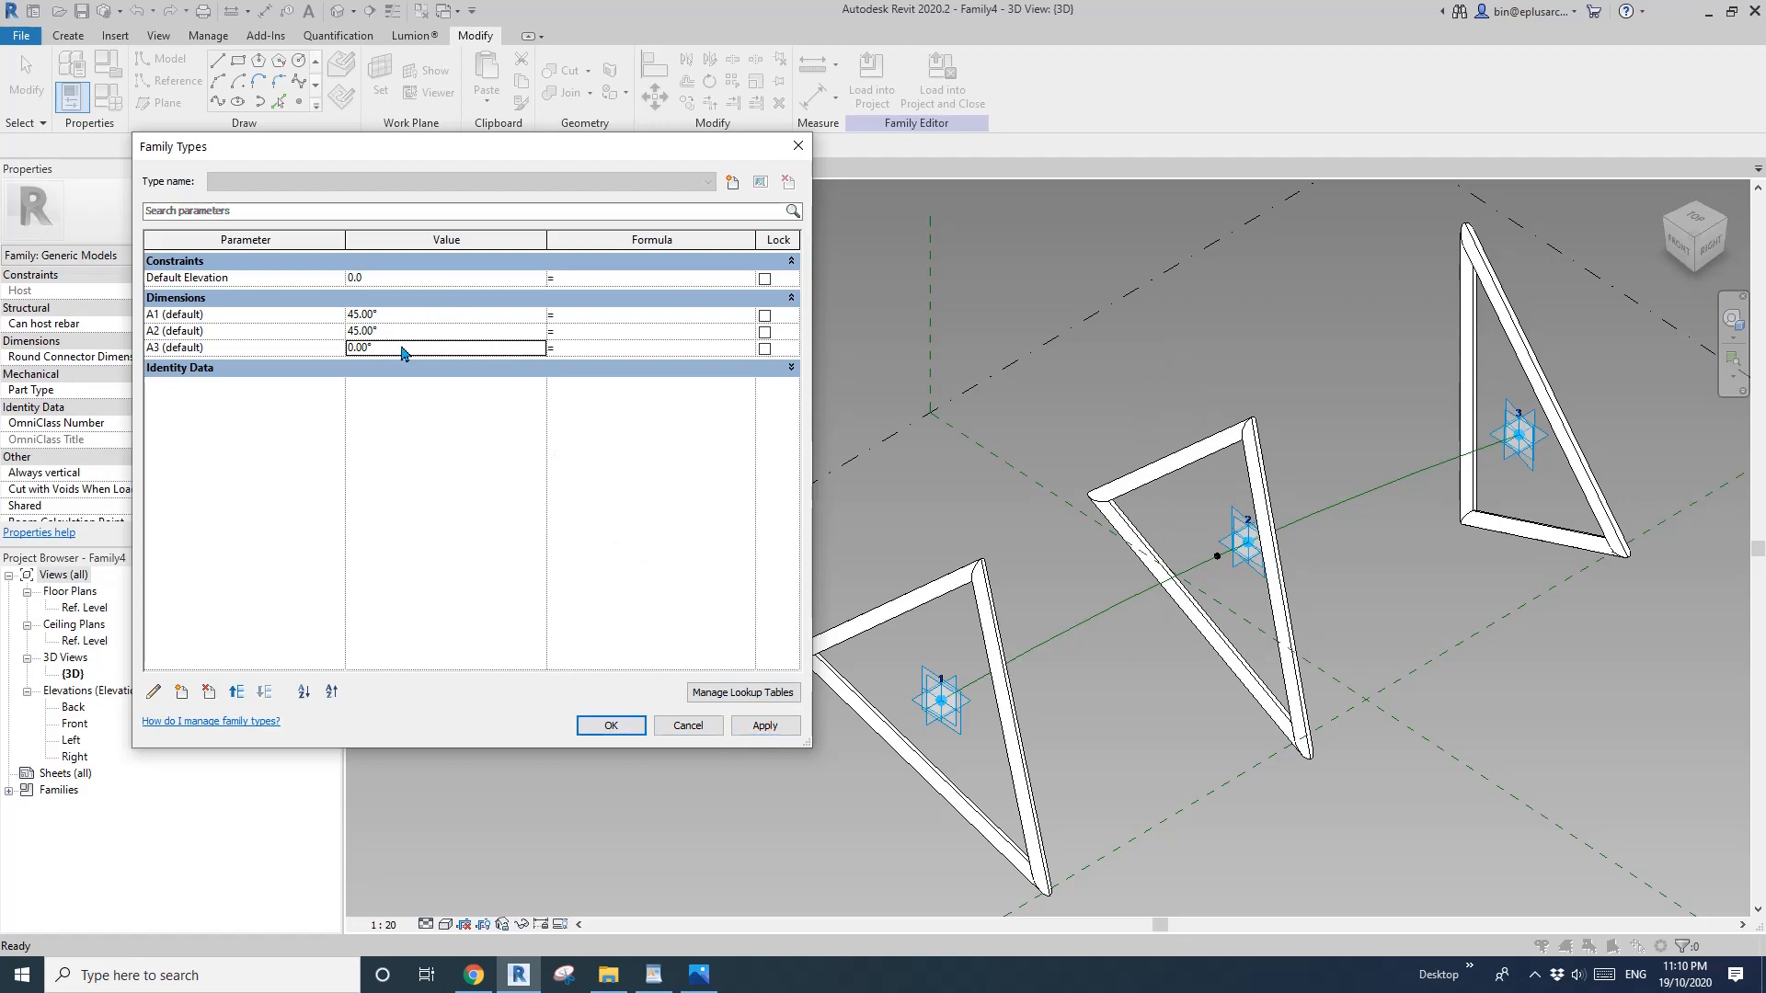
pyautogui.click(764, 728)
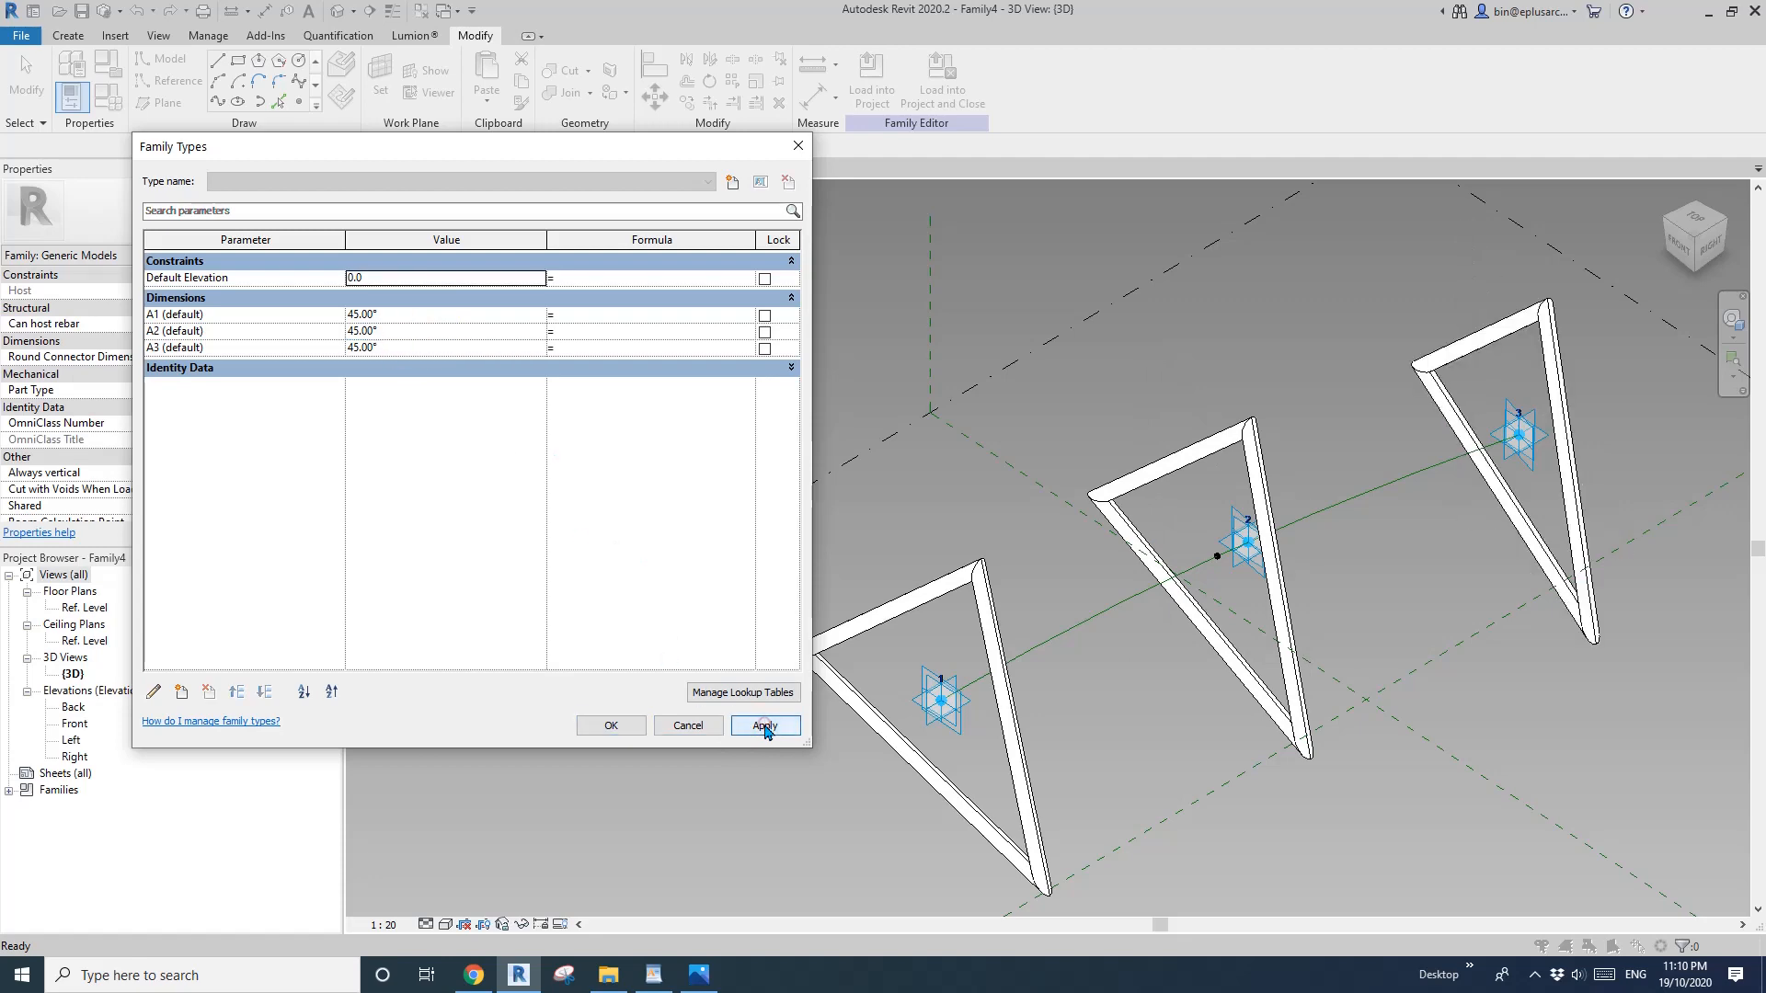
pyautogui.click(611, 725)
pyautogui.scroll(-1, 899, 662)
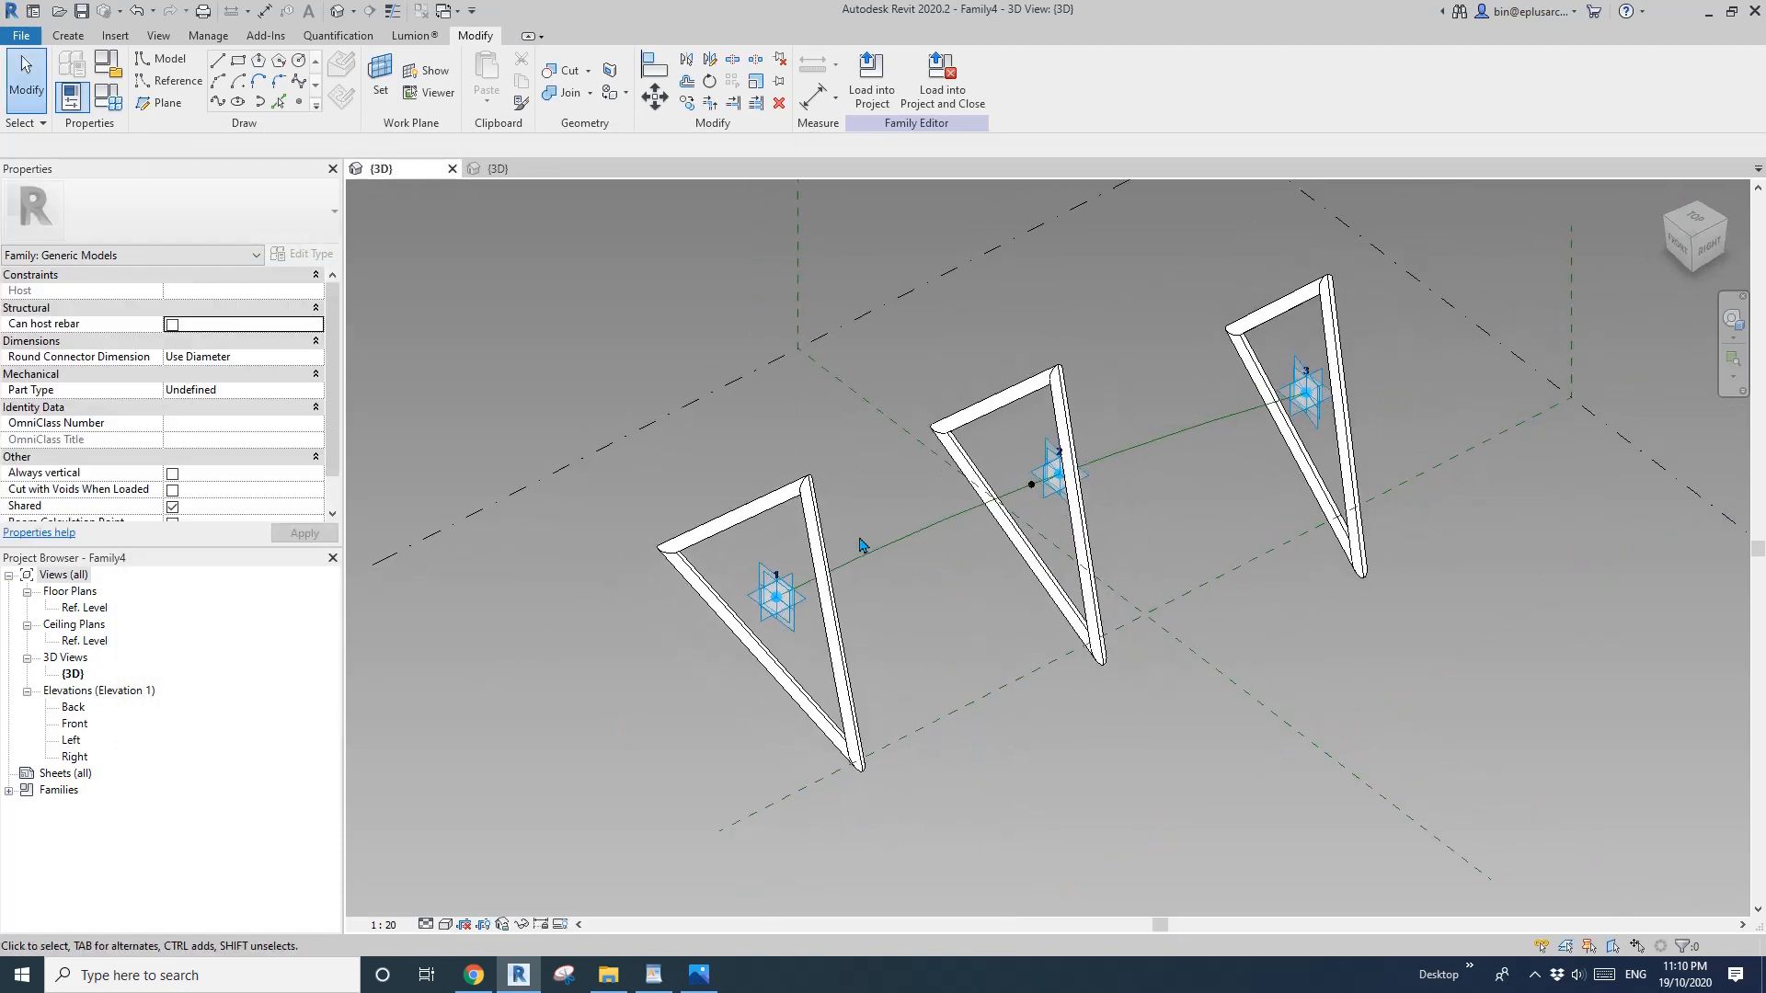
# Check the truss sketch in the WordPad notes and create a new Revit family from the Metric Generic Model Adaptive template.
pyautogui.click(655, 975)
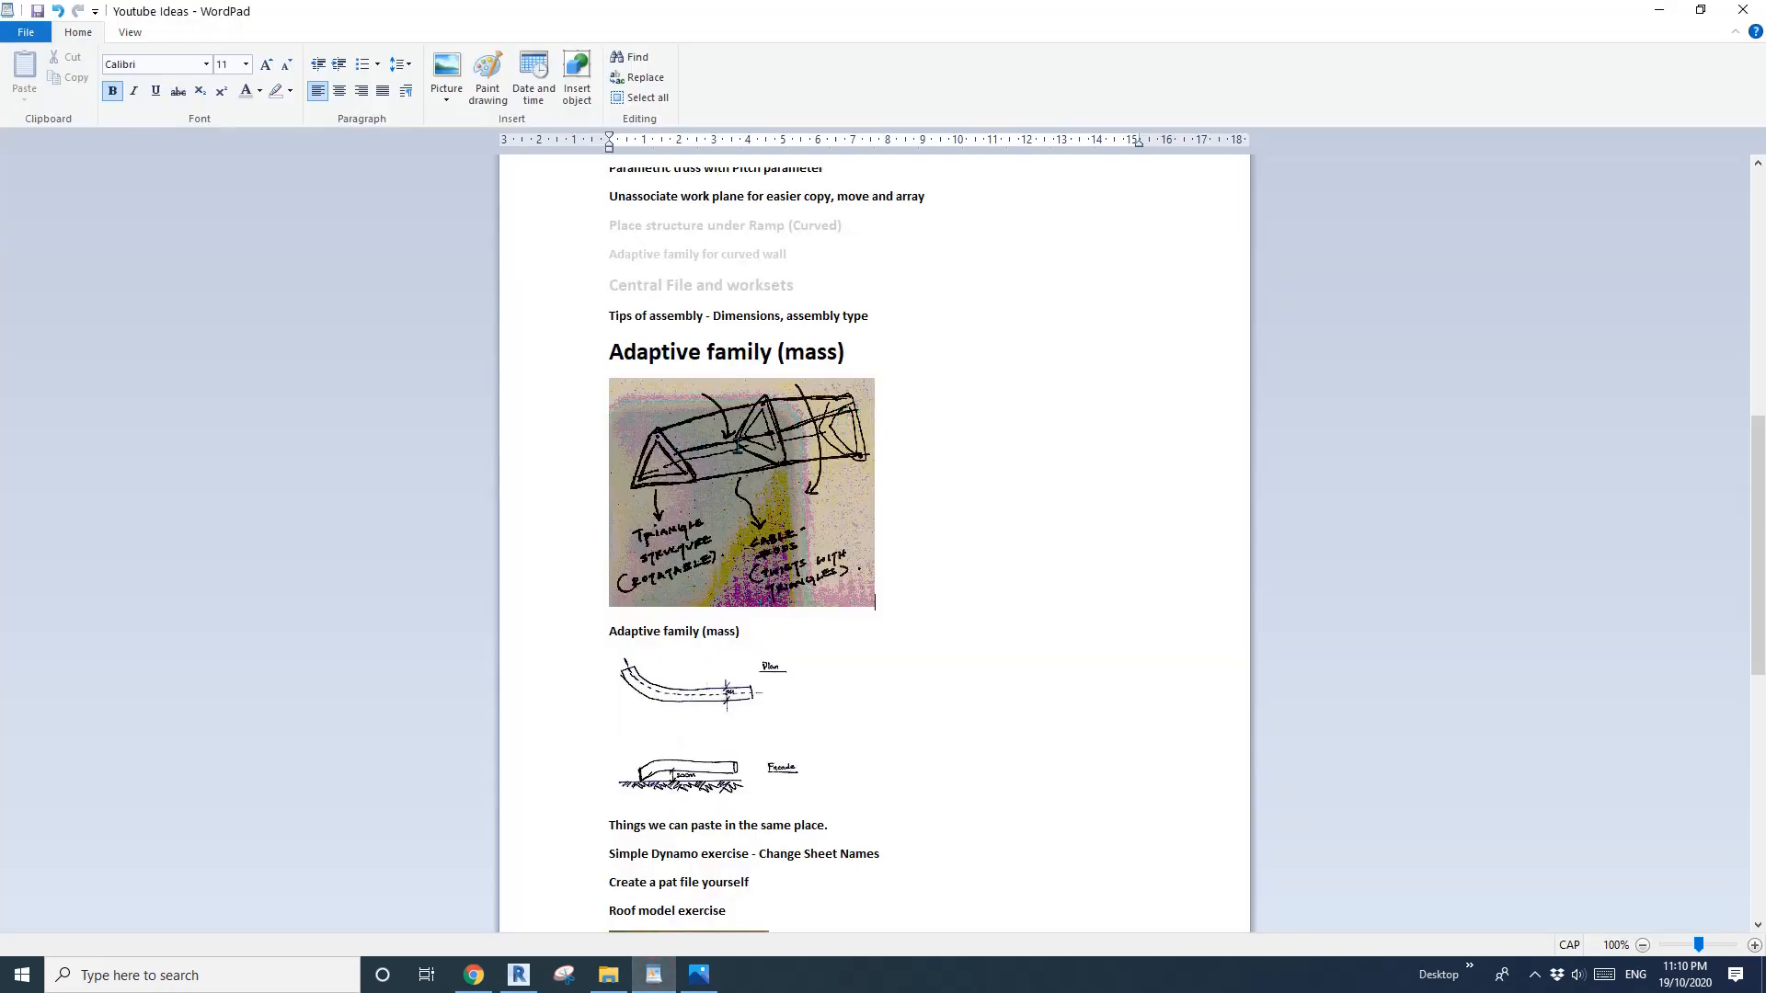
pyautogui.click(520, 975)
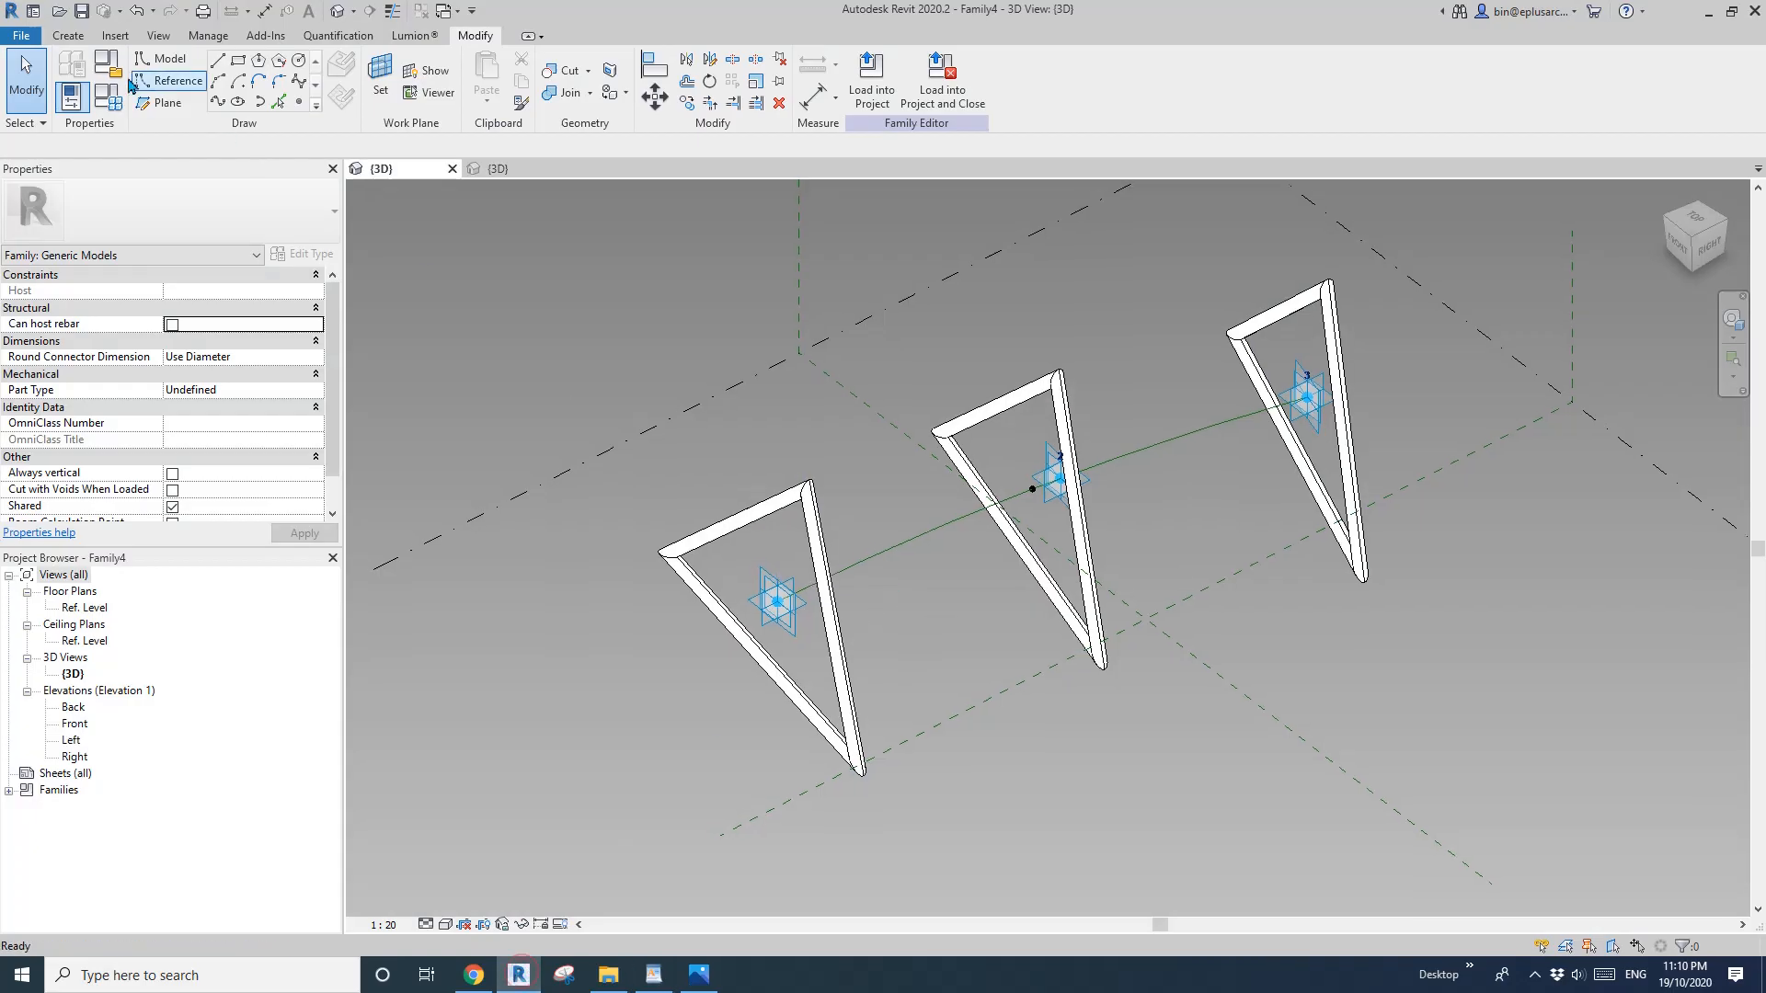
pyautogui.click(21, 37)
pyautogui.moveTo(117, 112)
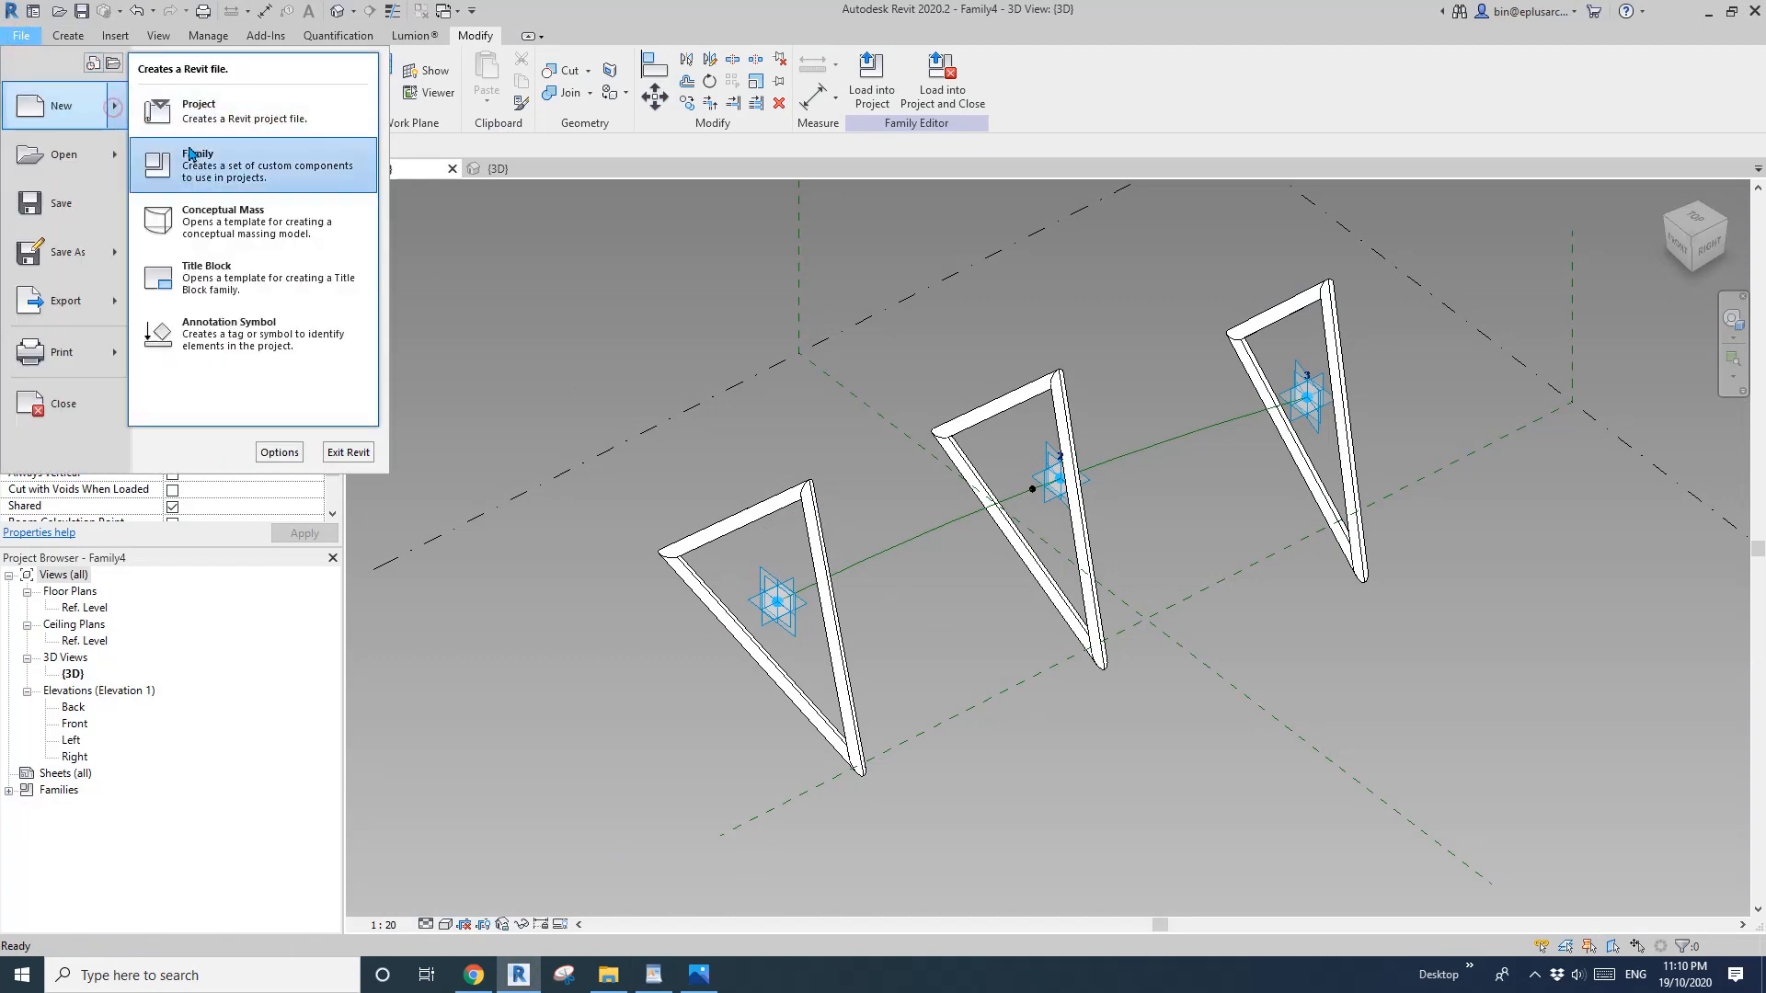
pyautogui.click(226, 165)
pyautogui.click(746, 547)
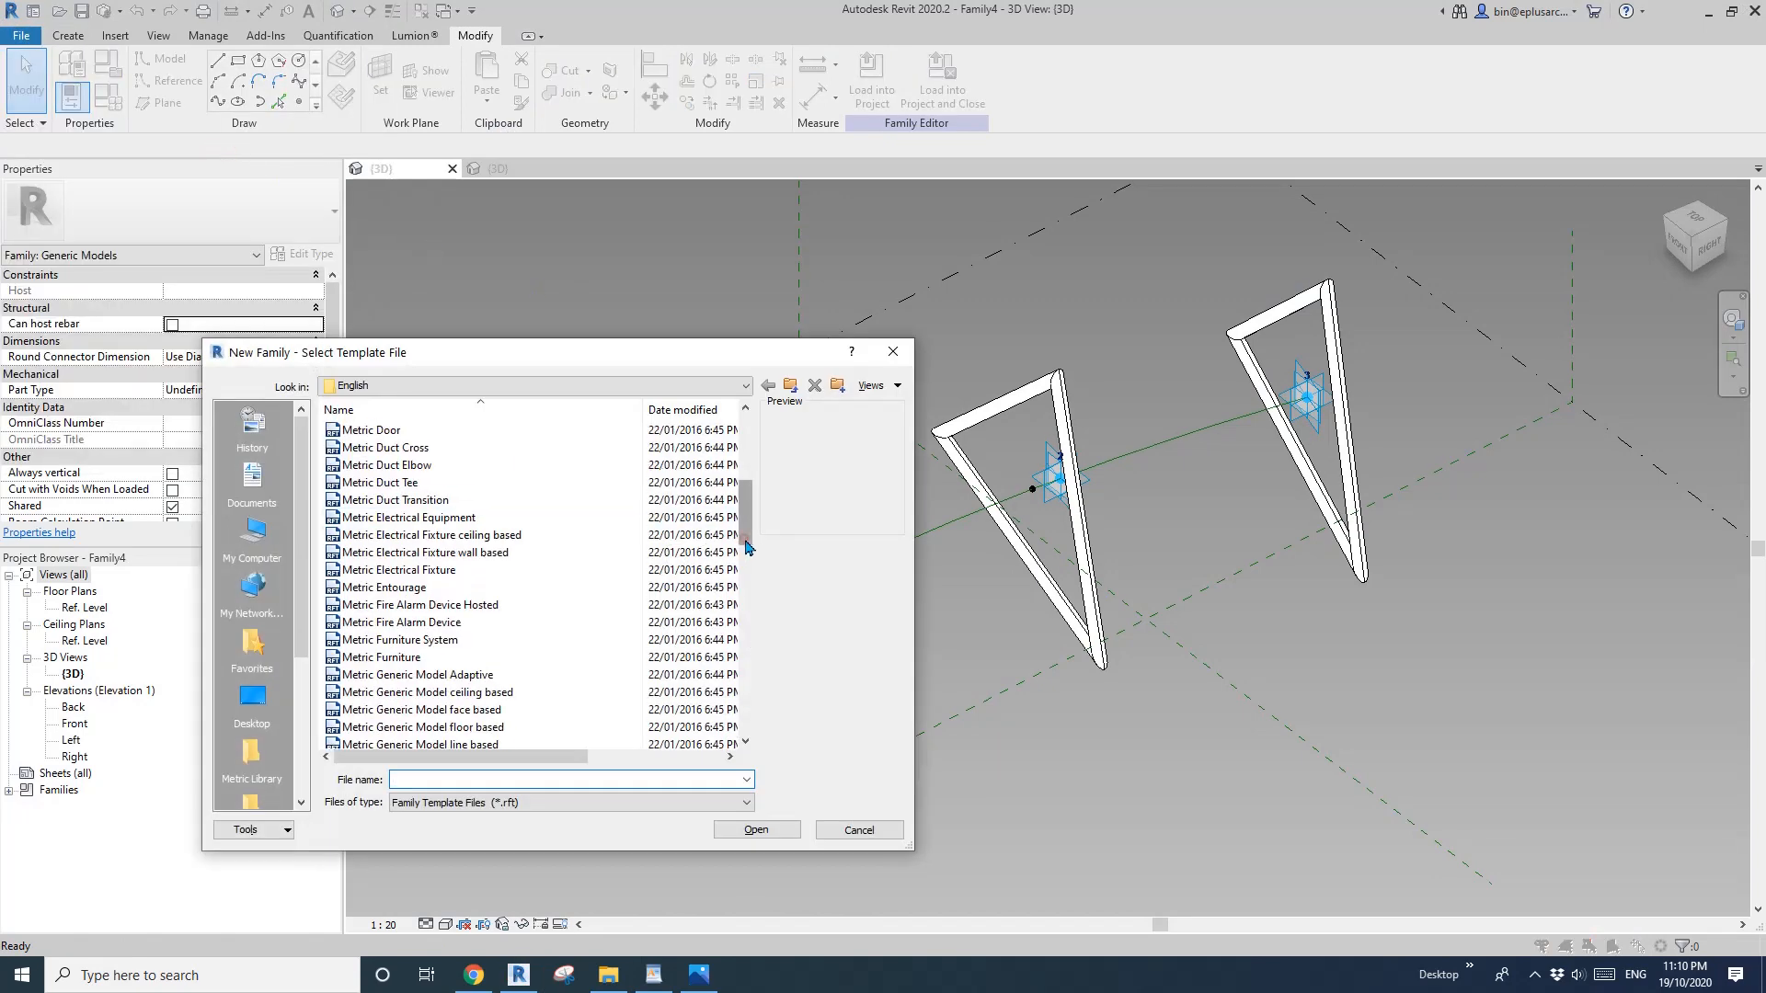
pyautogui.click(467, 675)
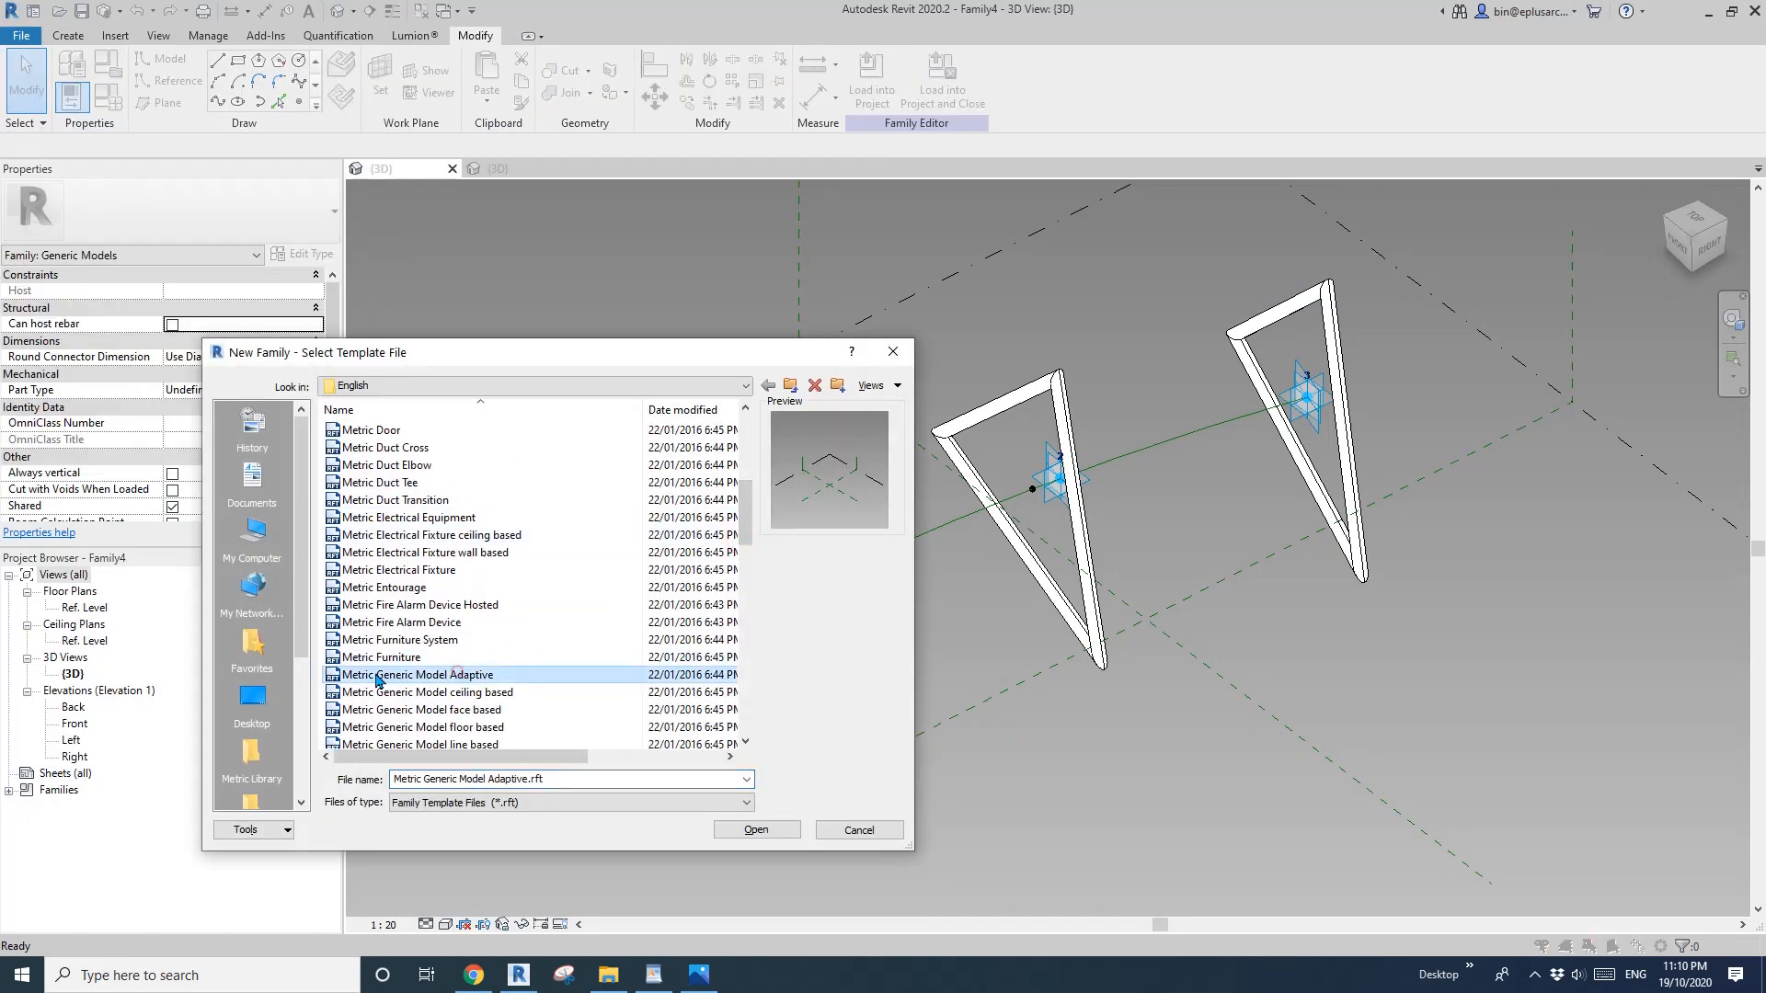
pyautogui.click(756, 831)
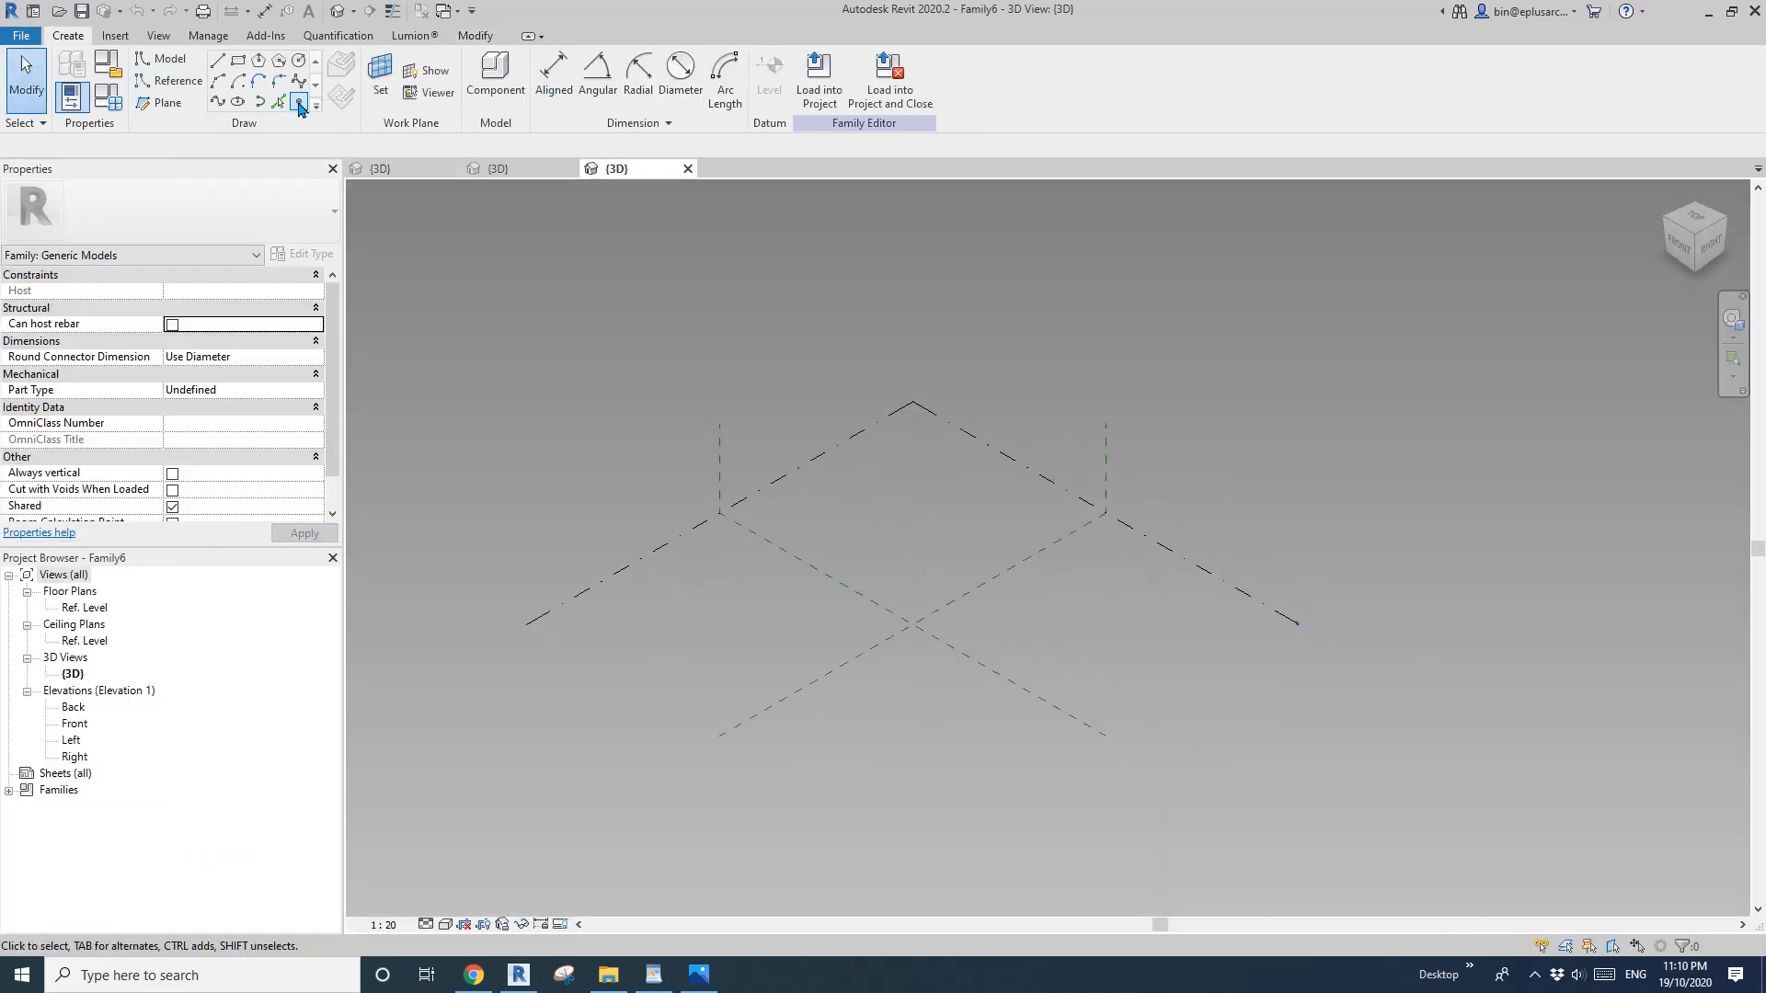
# Place three reference points on the Ref. Level plane and delete the middle one.
pyautogui.click(299, 105)
pyautogui.click(912, 544)
pyautogui.press('Escape')
pyautogui.moveTo(587, 487); pyautogui.dragTo(957, 631)
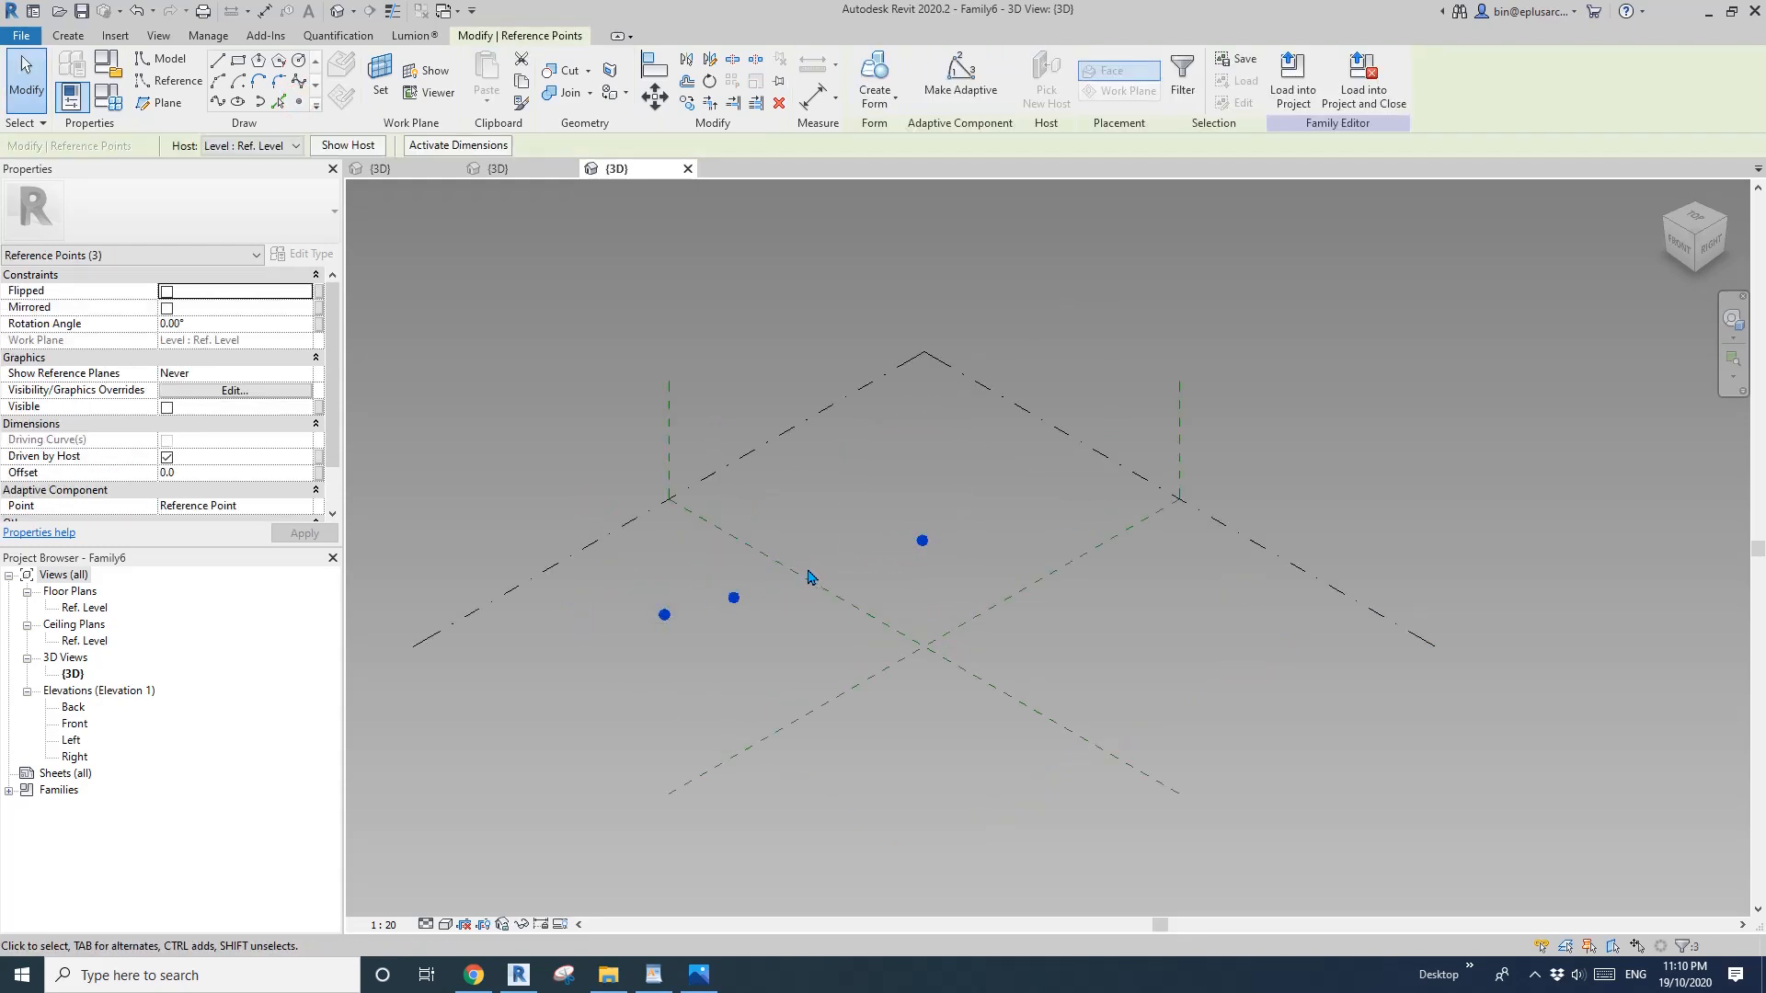
pyautogui.scroll(-1, 797, 585)
pyautogui.click(721, 552)
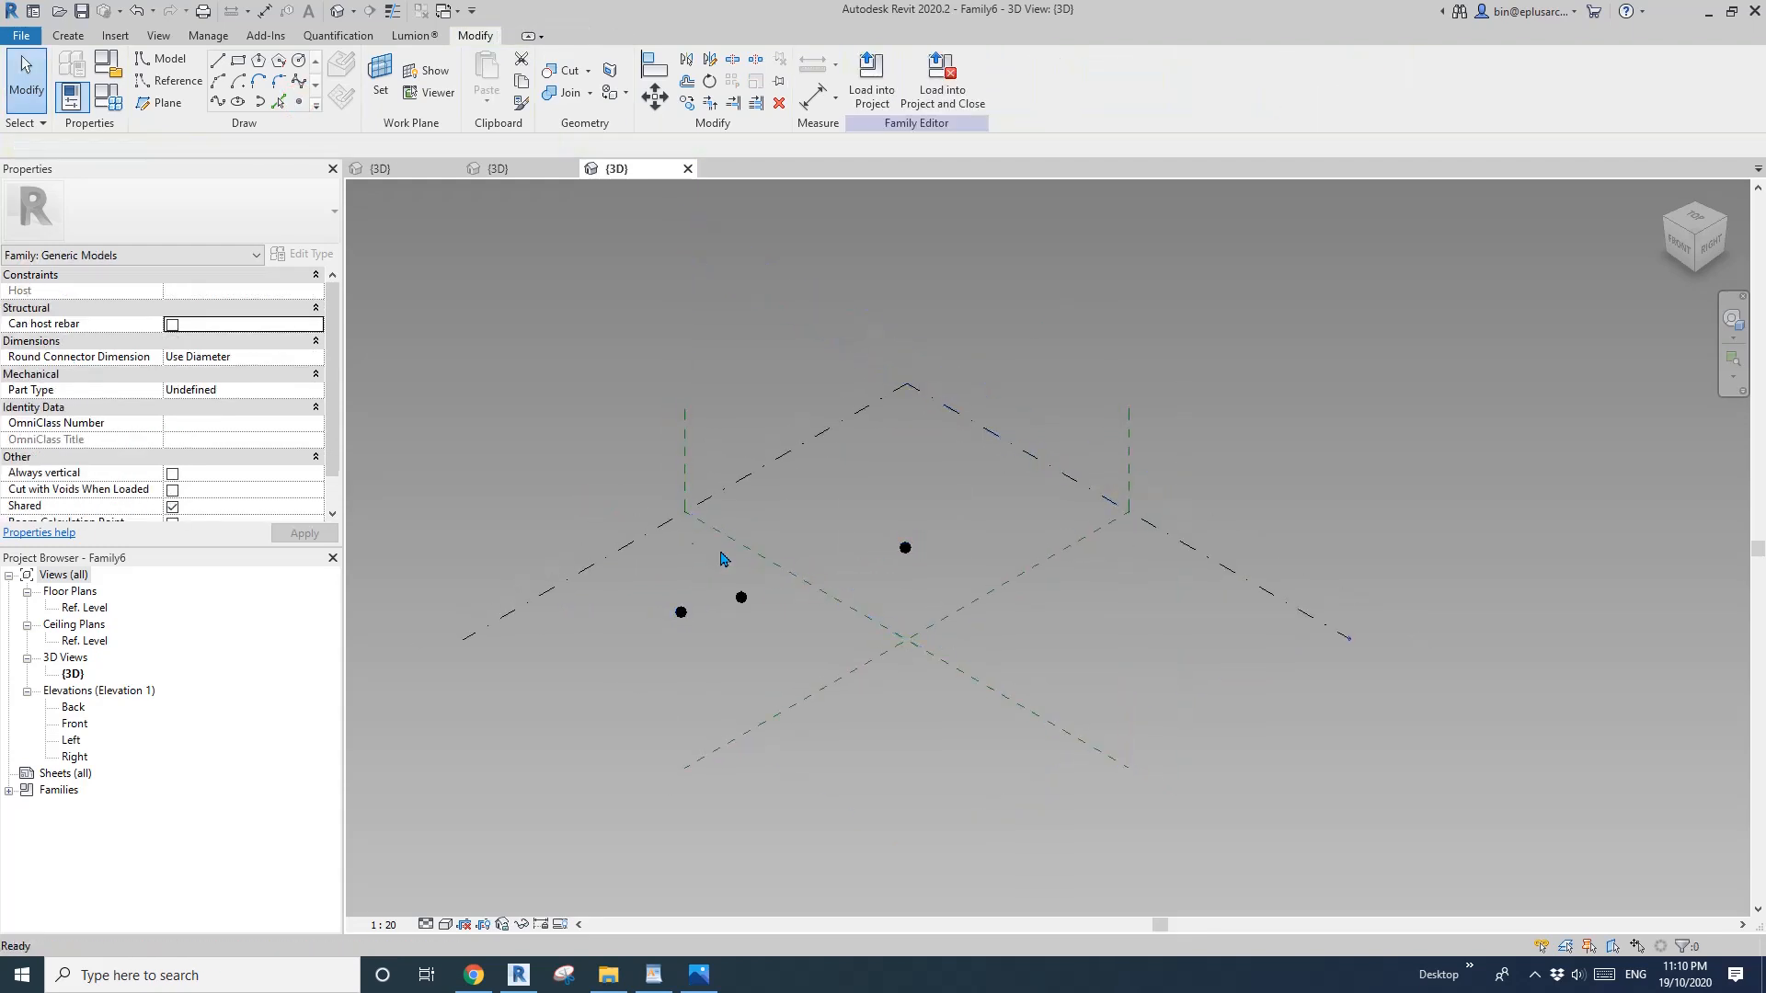
pyautogui.moveTo(788, 631); pyautogui.dragTo(790, 632)
pyautogui.press('Delete')
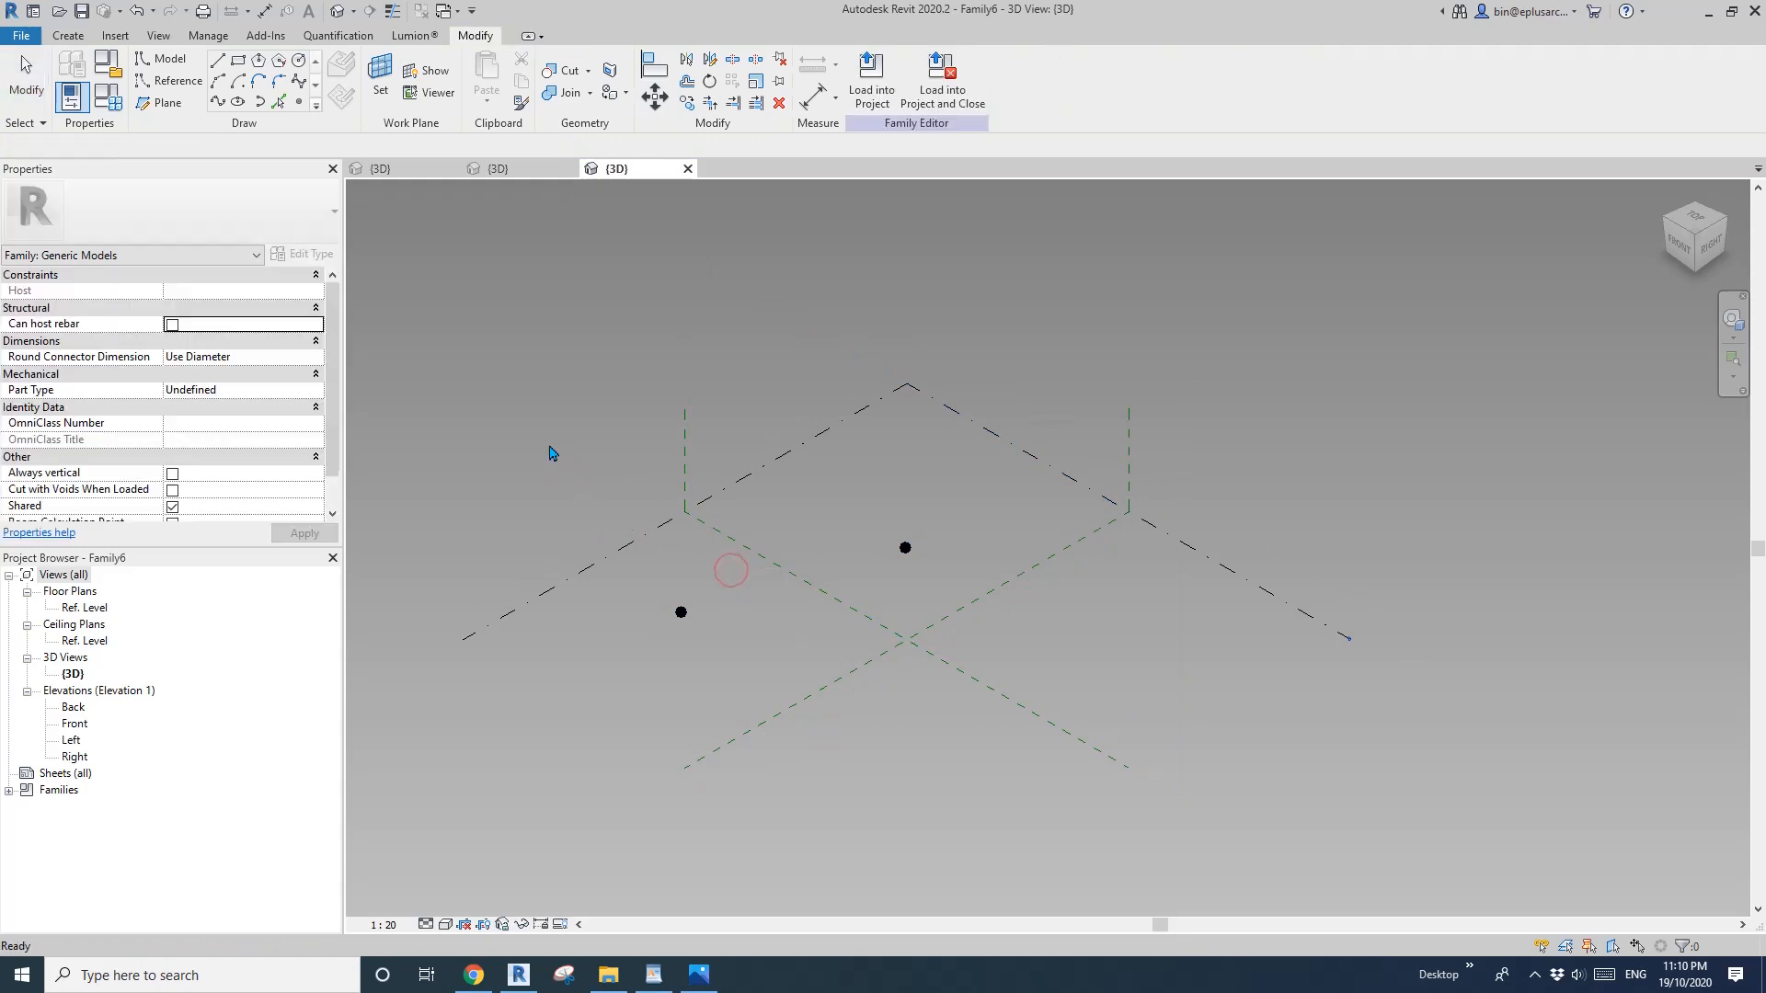
# Make the two remaining points adaptive and connect them with a spline set as a reference line.
pyautogui.click(960, 84)
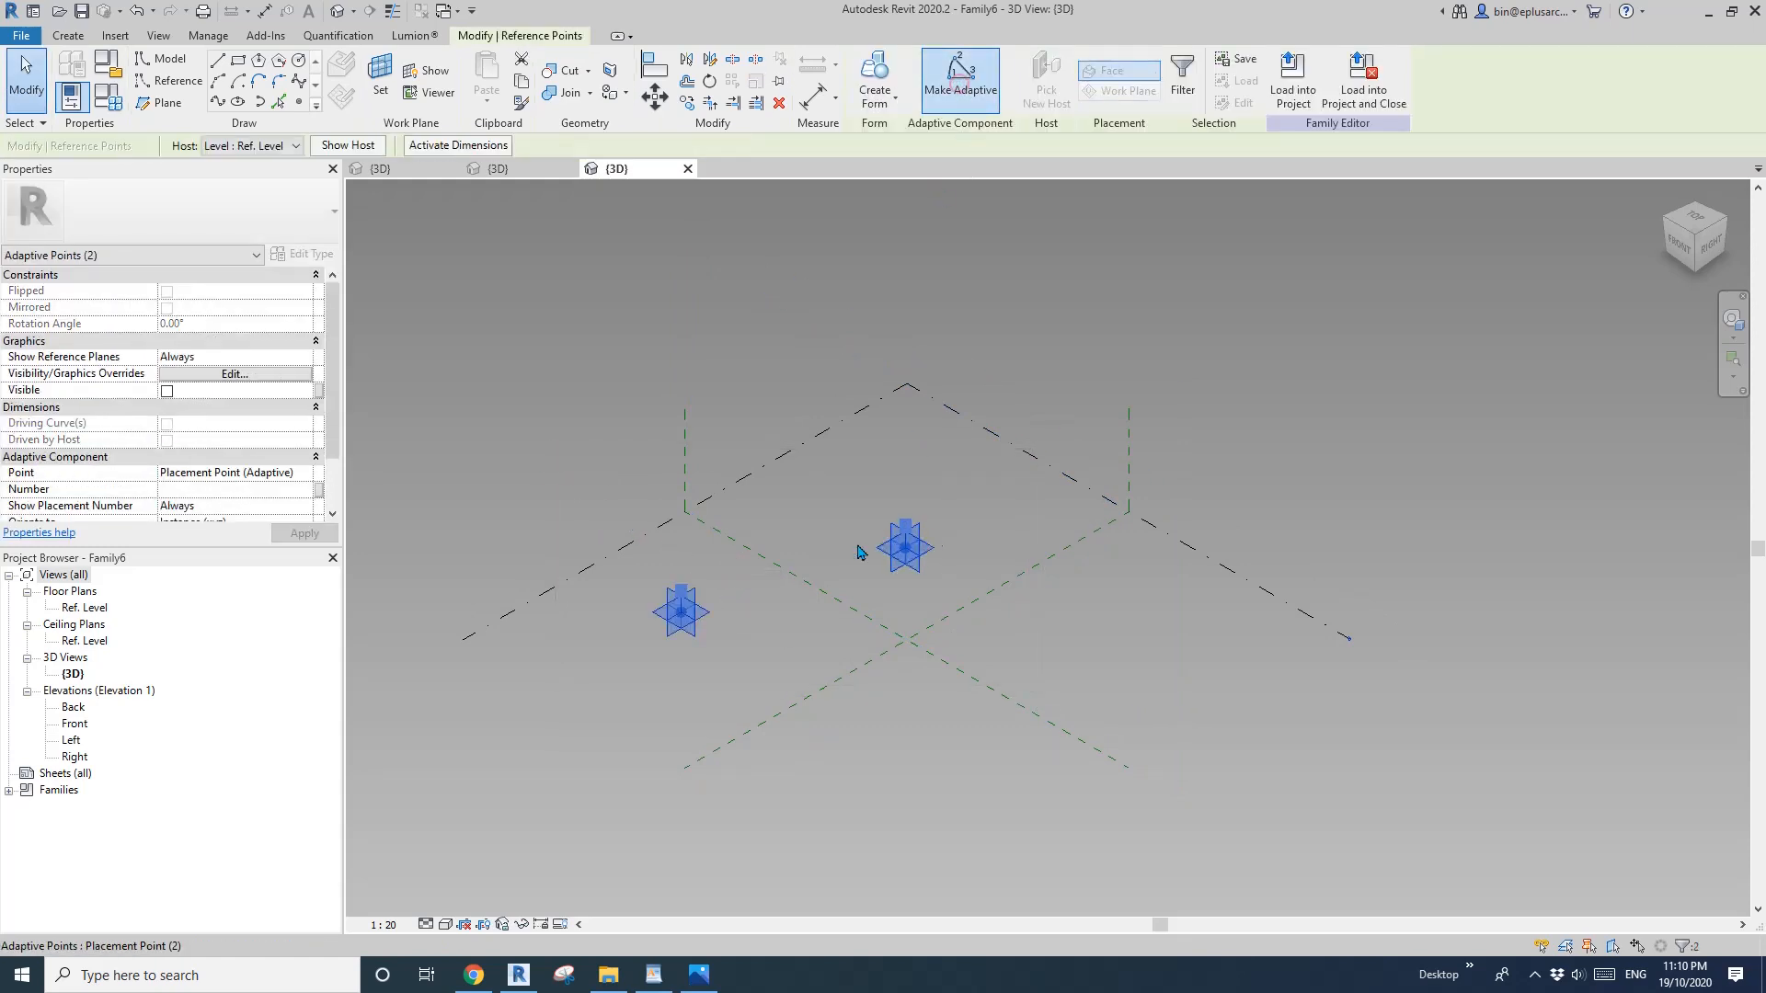
pyautogui.scroll(1, 859, 552)
pyautogui.moveTo(734, 575); pyautogui.dragTo(784, 581, button='middle')
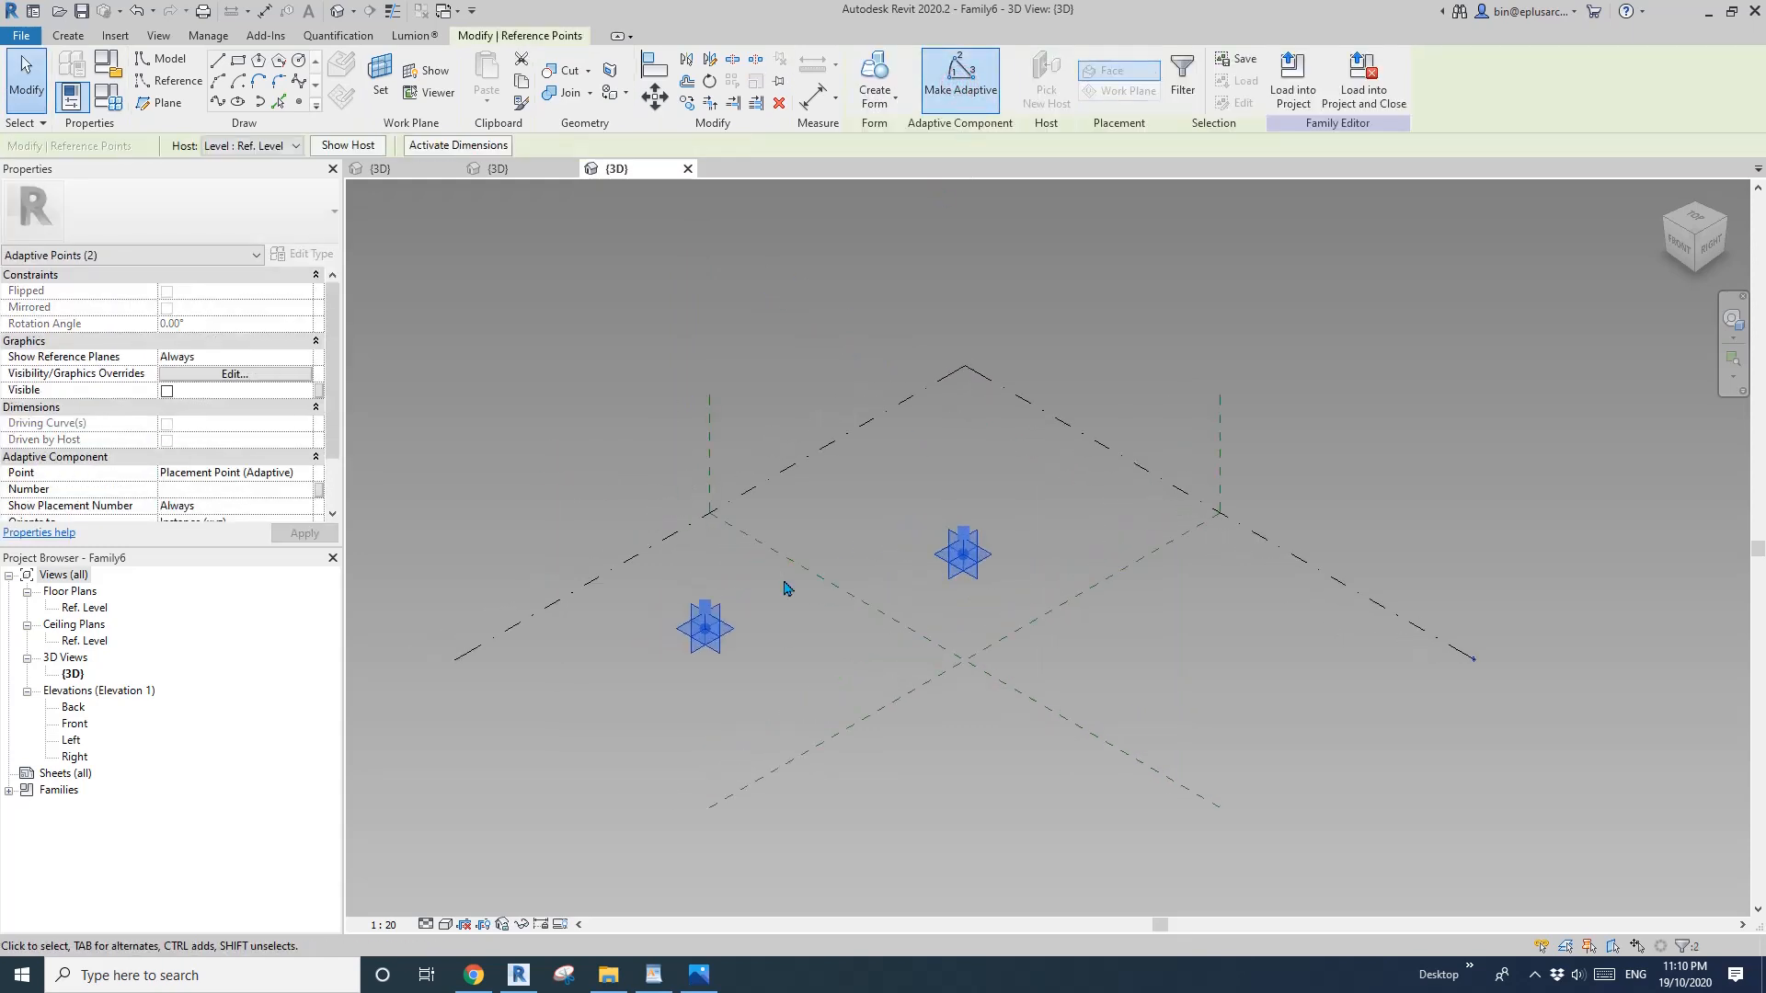
pyautogui.click(217, 102)
pyautogui.click(203, 417)
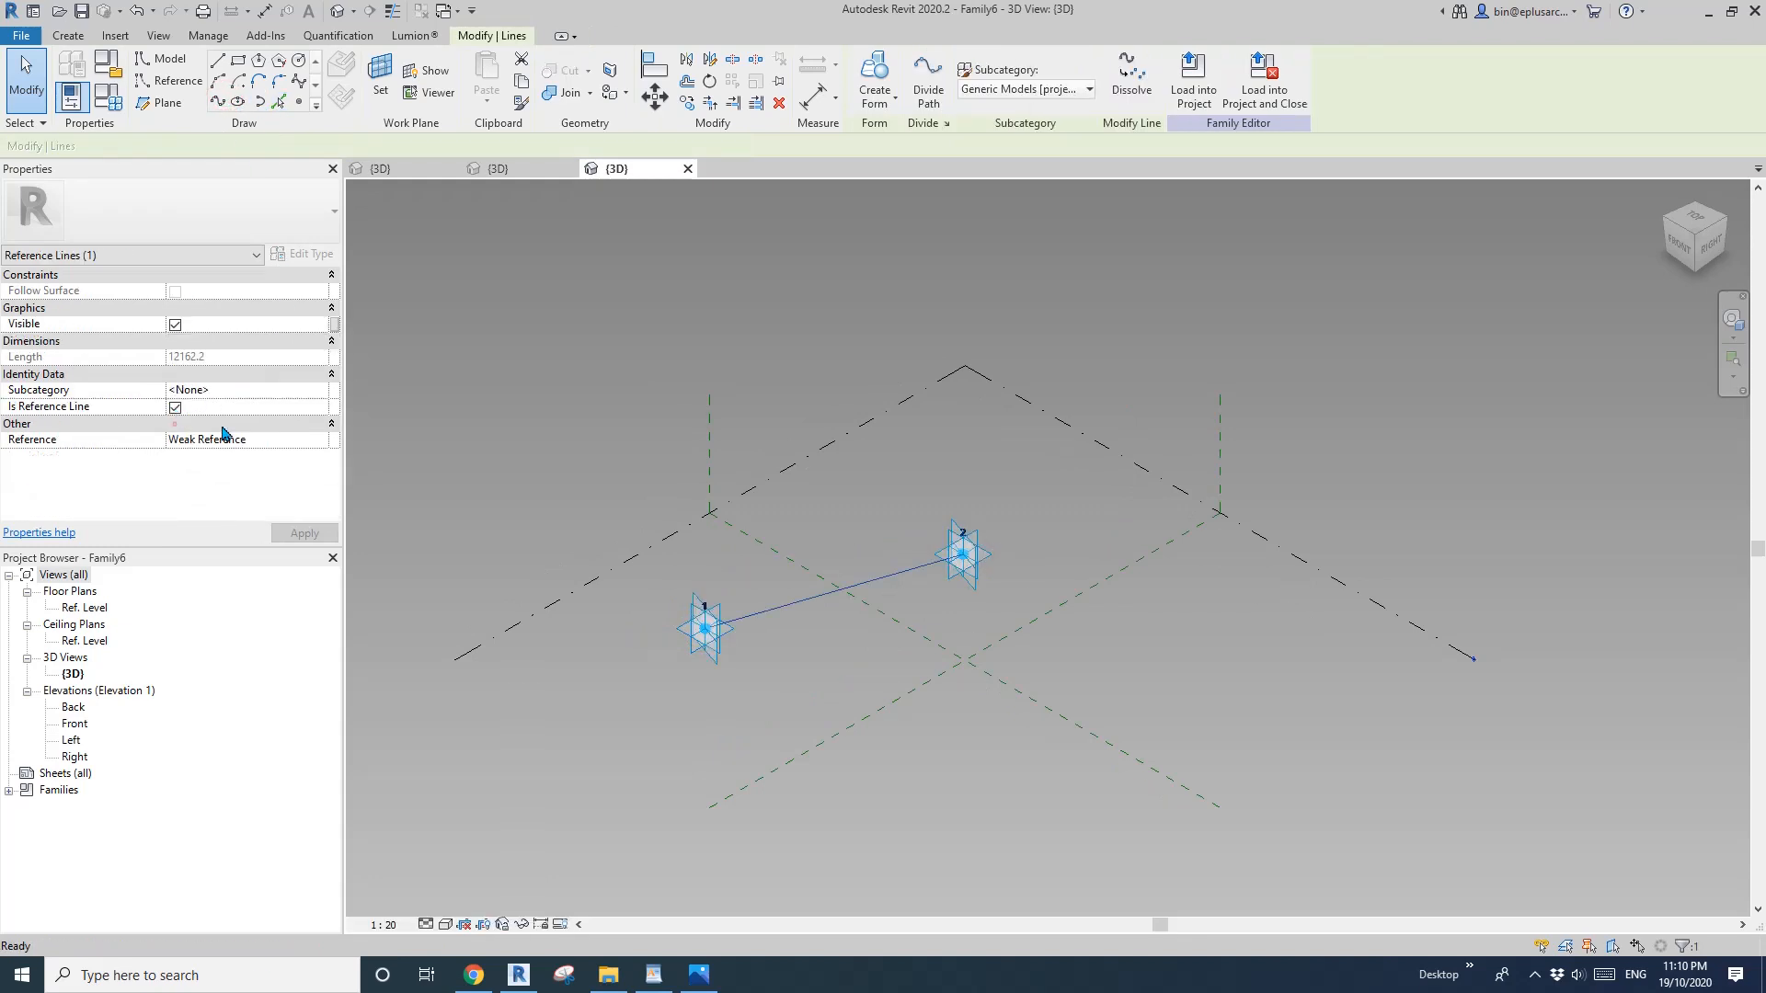
pyautogui.click(833, 364)
# Place a hosted reference point on the reference line between the two adaptive points.
pyautogui.click(299, 104)
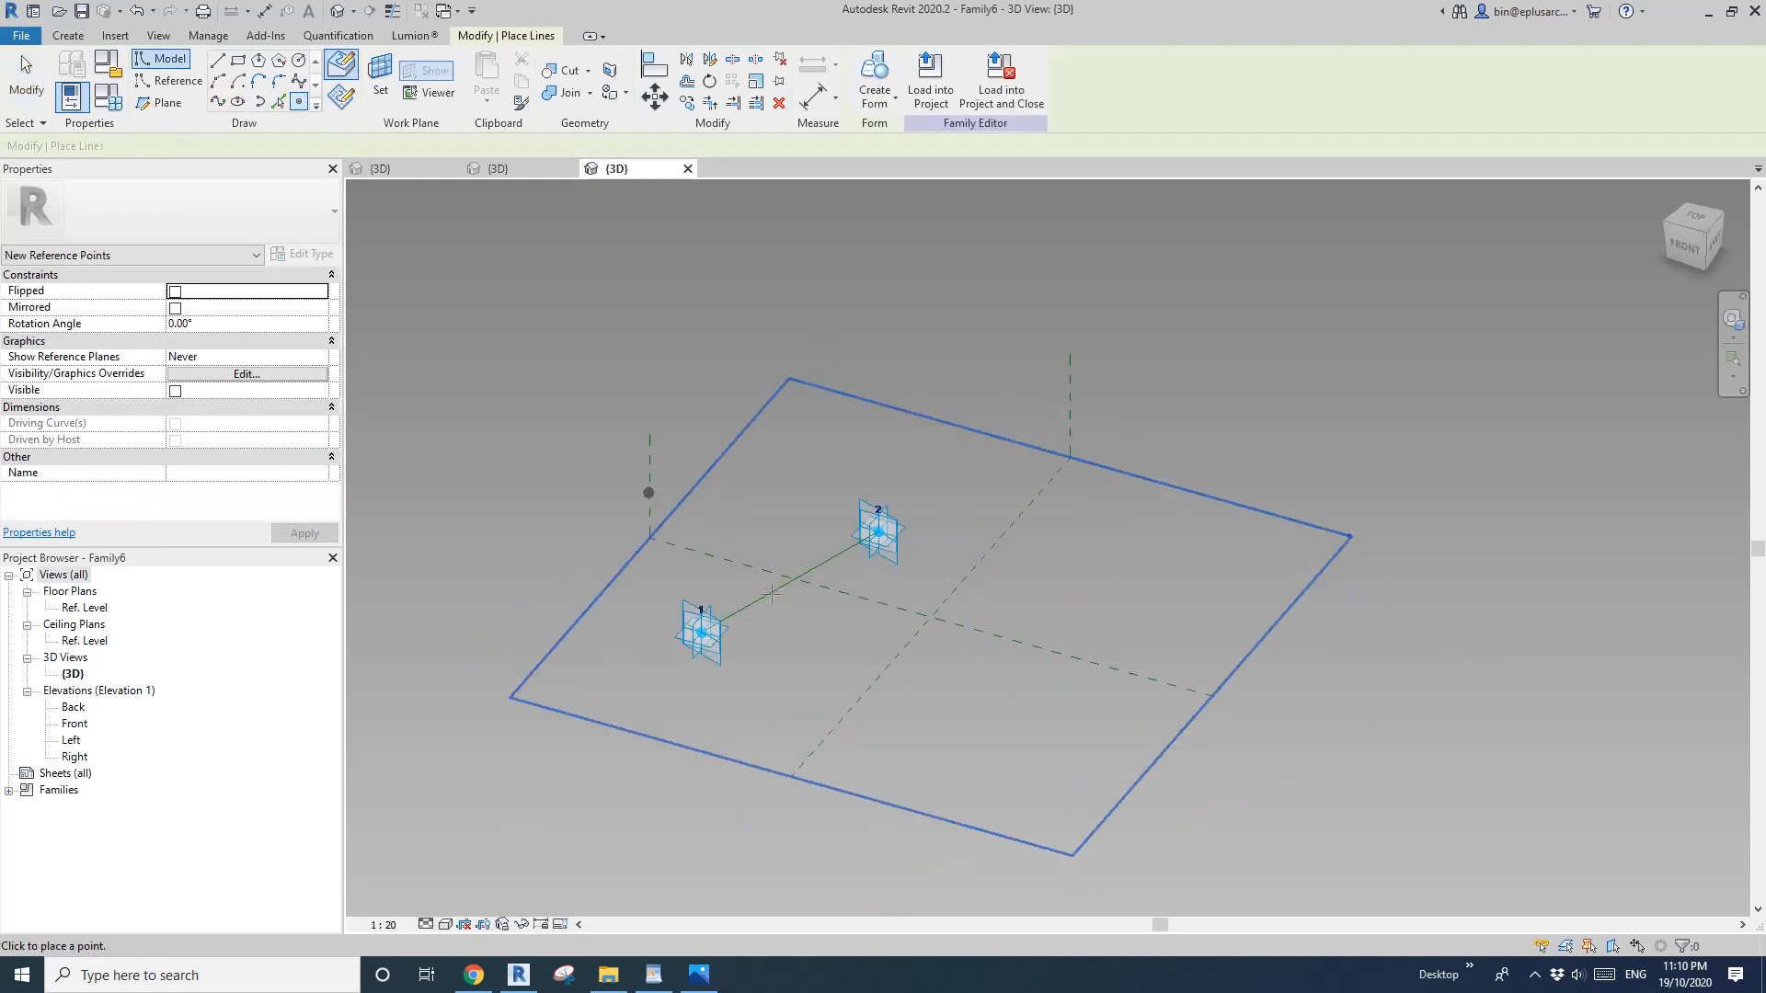
pyautogui.keyDown('shift'); pyautogui.moveTo(779, 557); pyautogui.dragTo(769, 602, button='middle'); pyautogui.keyUp('shift')
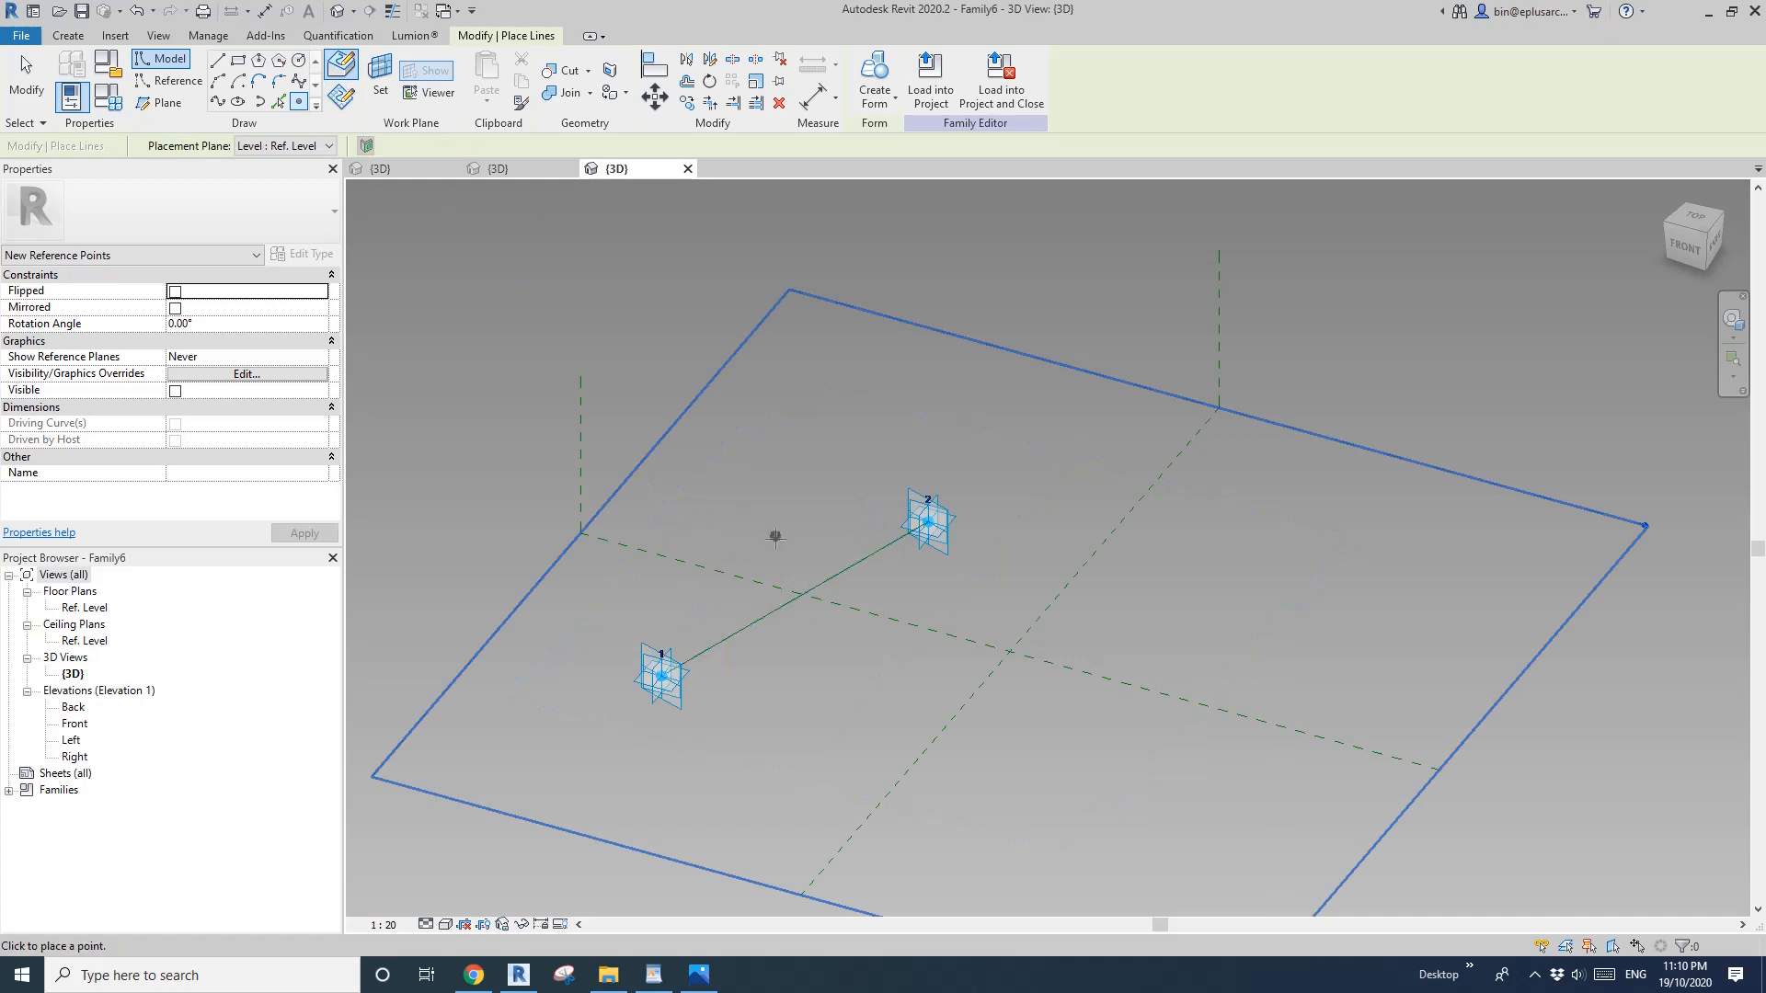
pyautogui.click(775, 594)
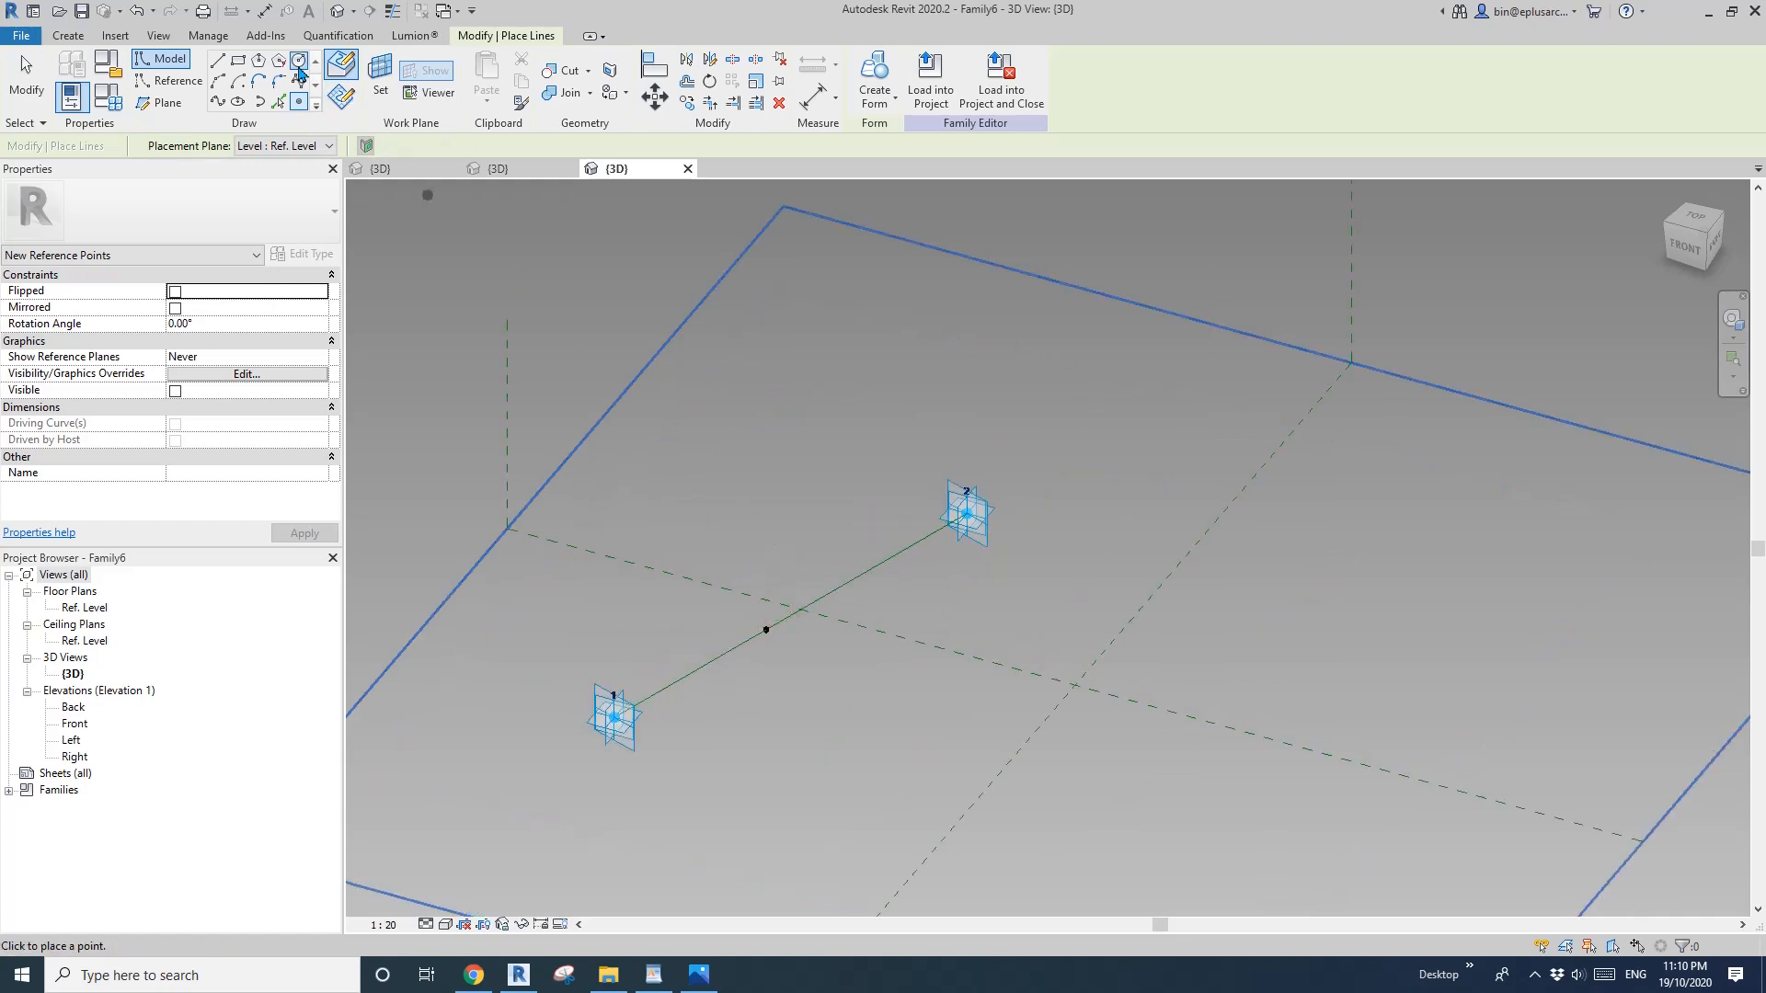
# Draw a reference circle of radius 50 mm centred on the hosted point, on that point's work plane.
pyautogui.press('Escape')
pyautogui.press('Escape')
pyautogui.keyDown('shift'); pyautogui.moveTo(827, 561); pyautogui.dragTo(887, 552, button='middle'); pyautogui.keyUp('shift')
pyautogui.scroll(2, 702, 635)
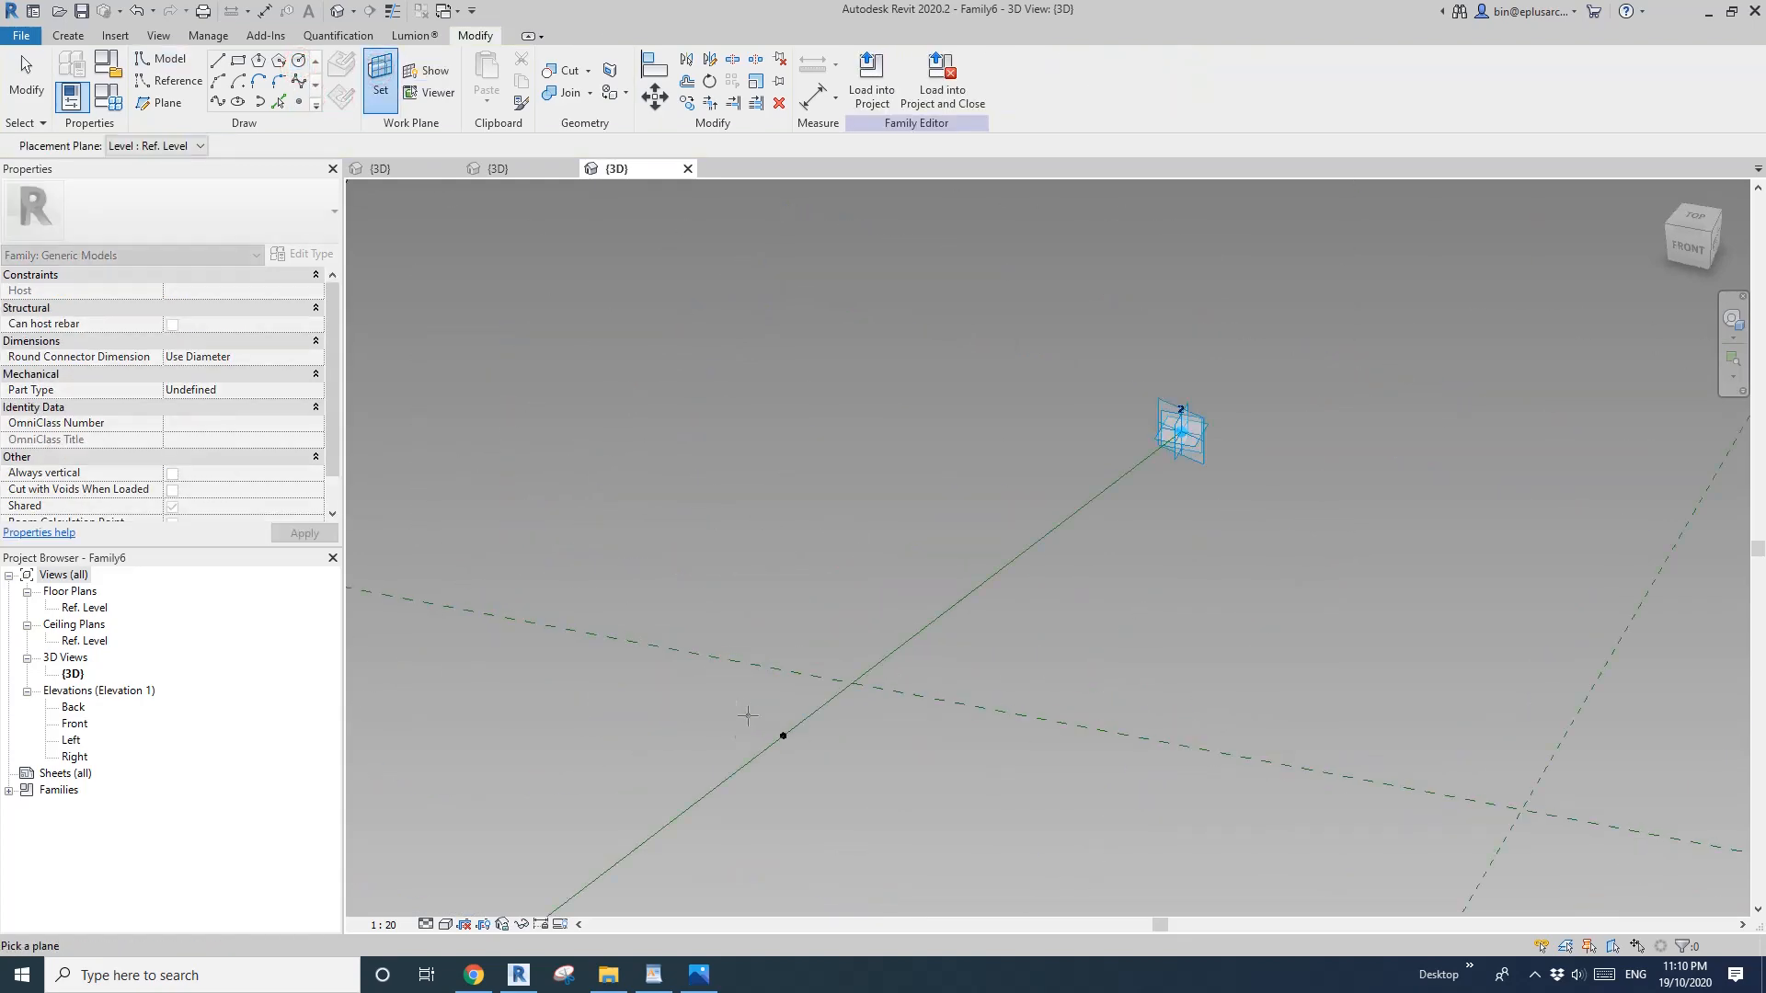
pyautogui.click(169, 81)
pyautogui.scroll(-4, 745, 577)
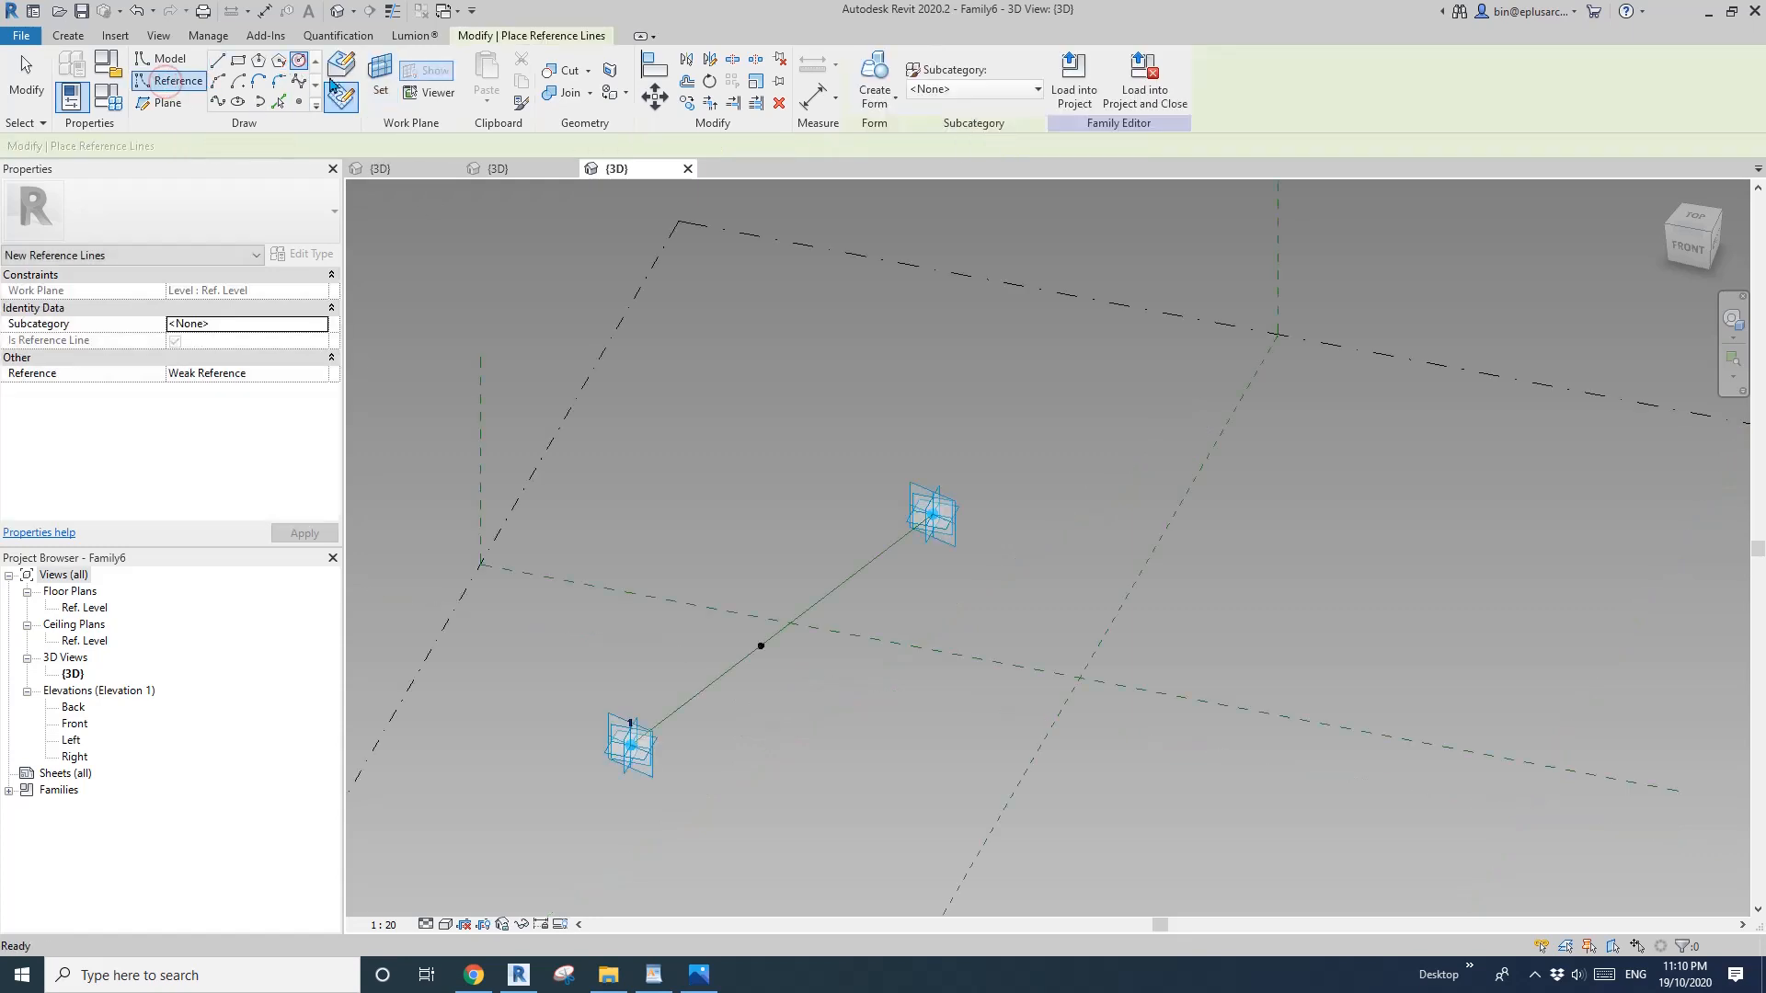
pyautogui.click(762, 647)
pyautogui.scroll(2, 764, 655)
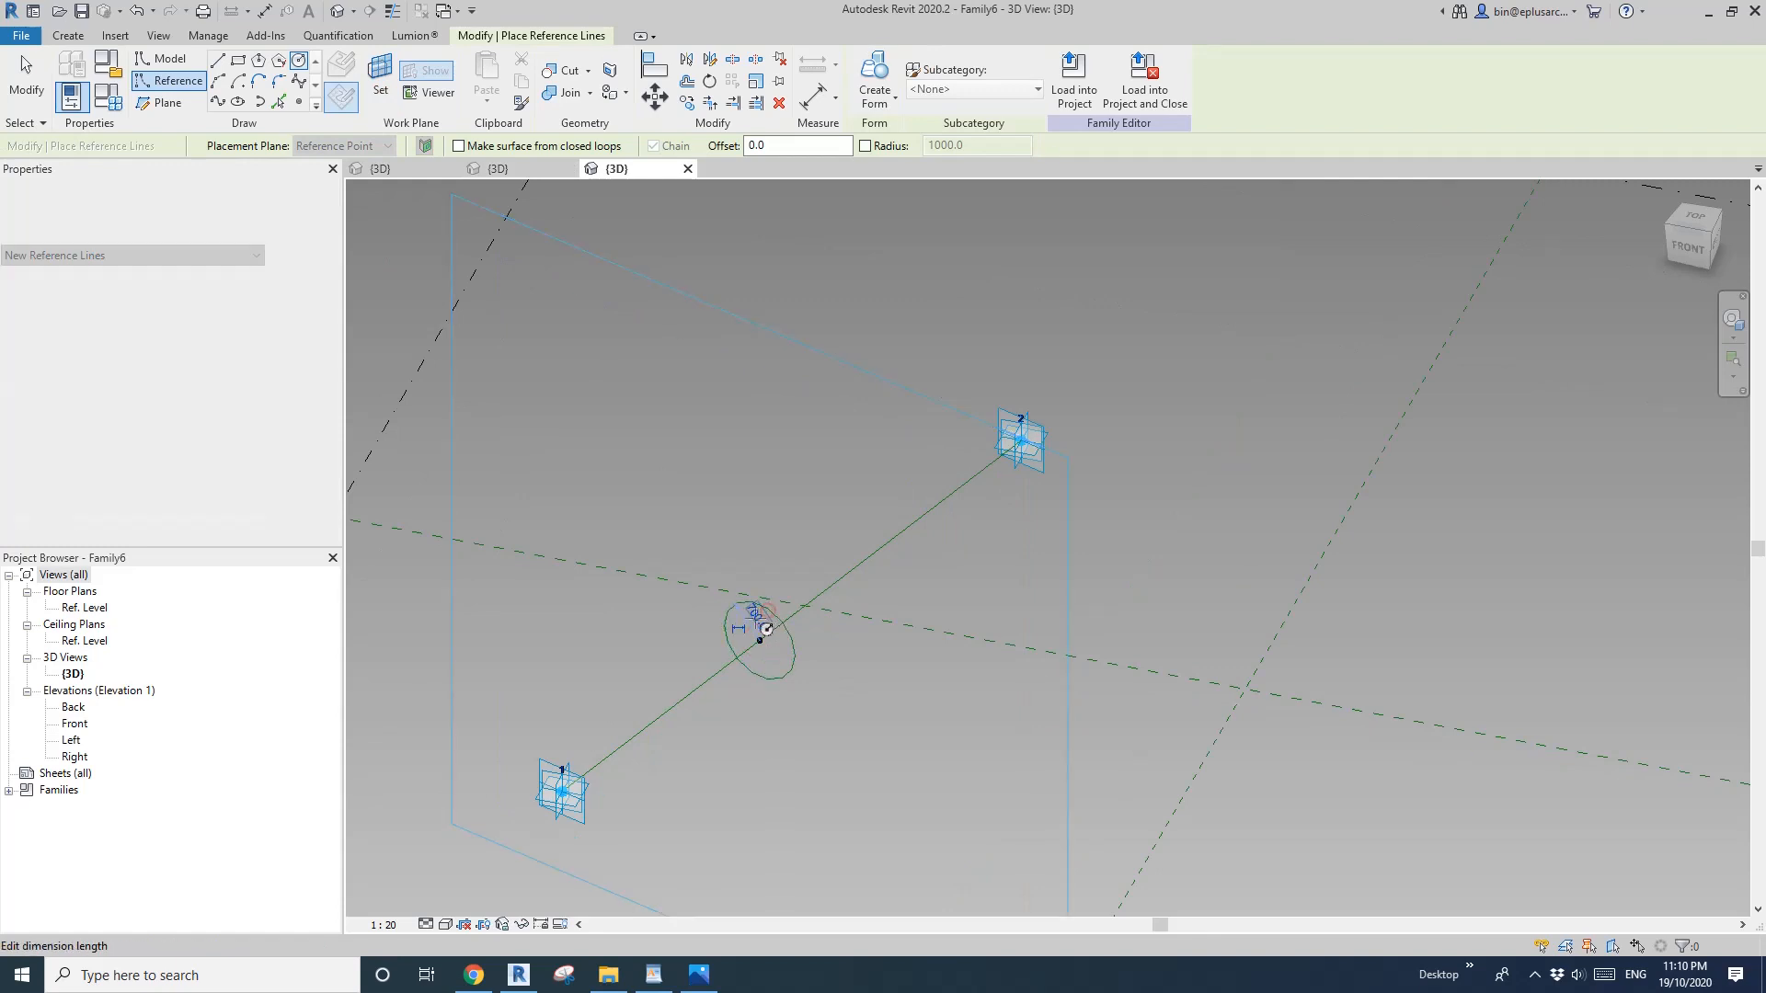
pyautogui.click(766, 630)
pyautogui.write('5')
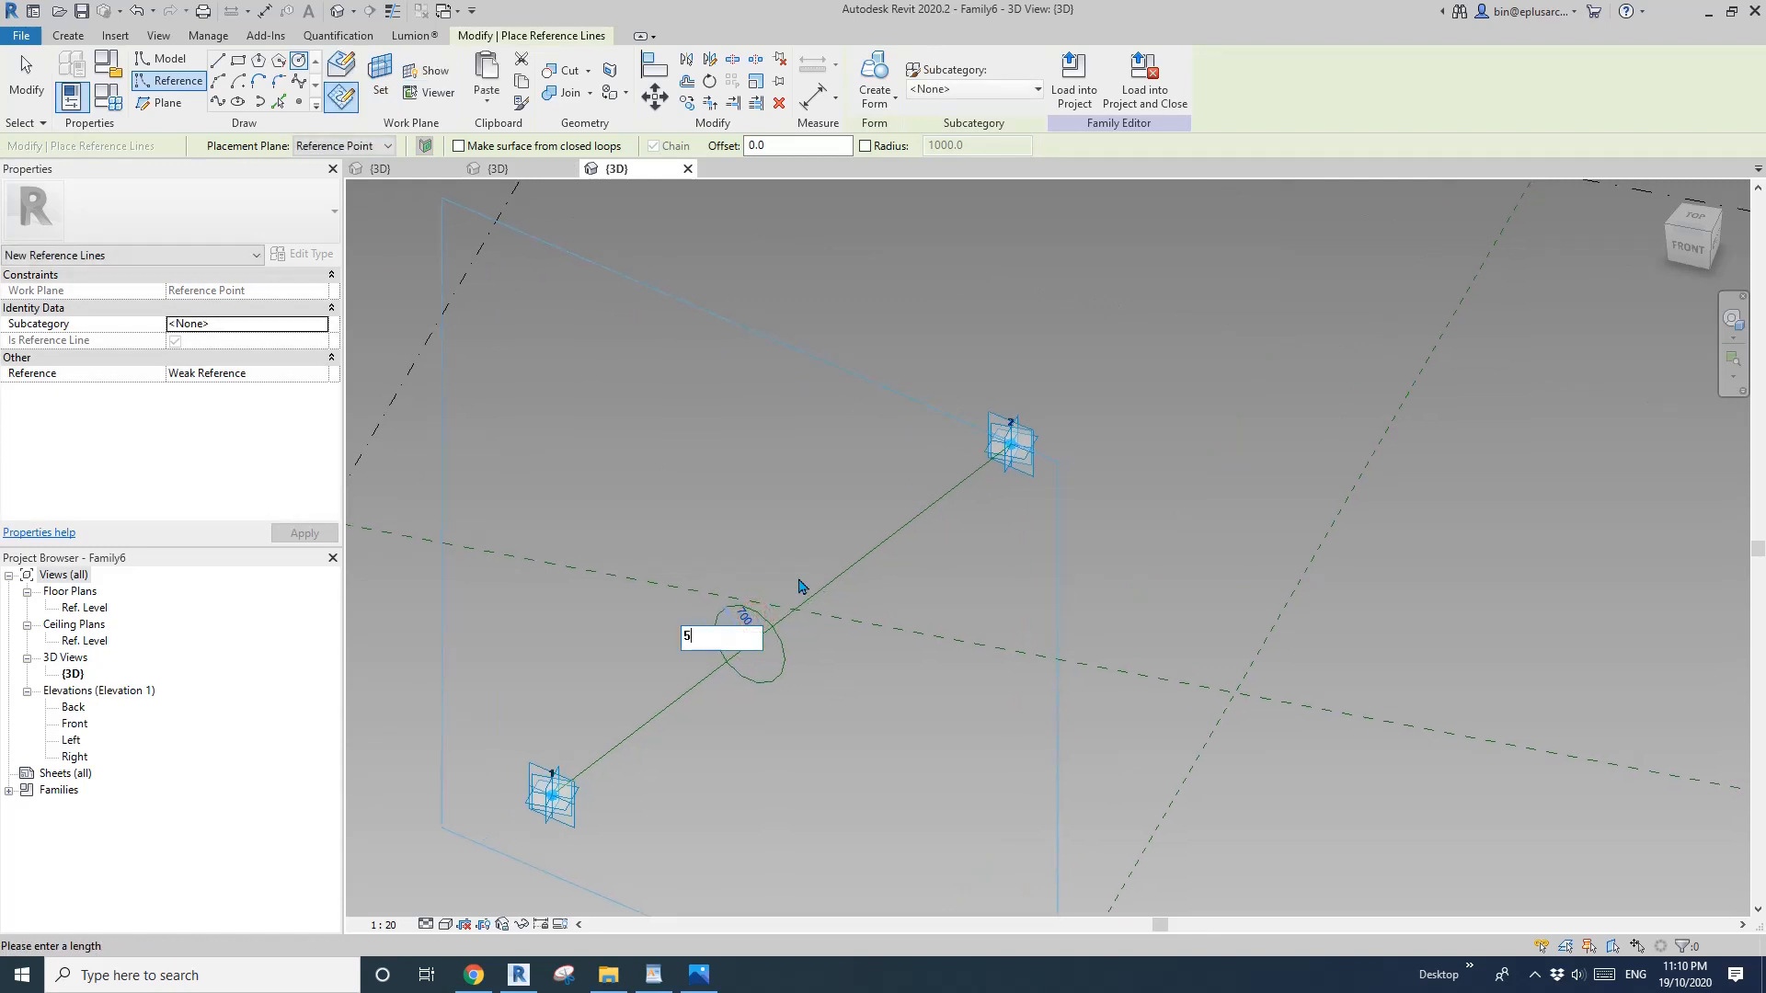
pyautogui.write('0')
pyautogui.press('Return')
pyautogui.press('Escape')
pyautogui.press('Escape')
pyautogui.scroll(3, 749, 651)
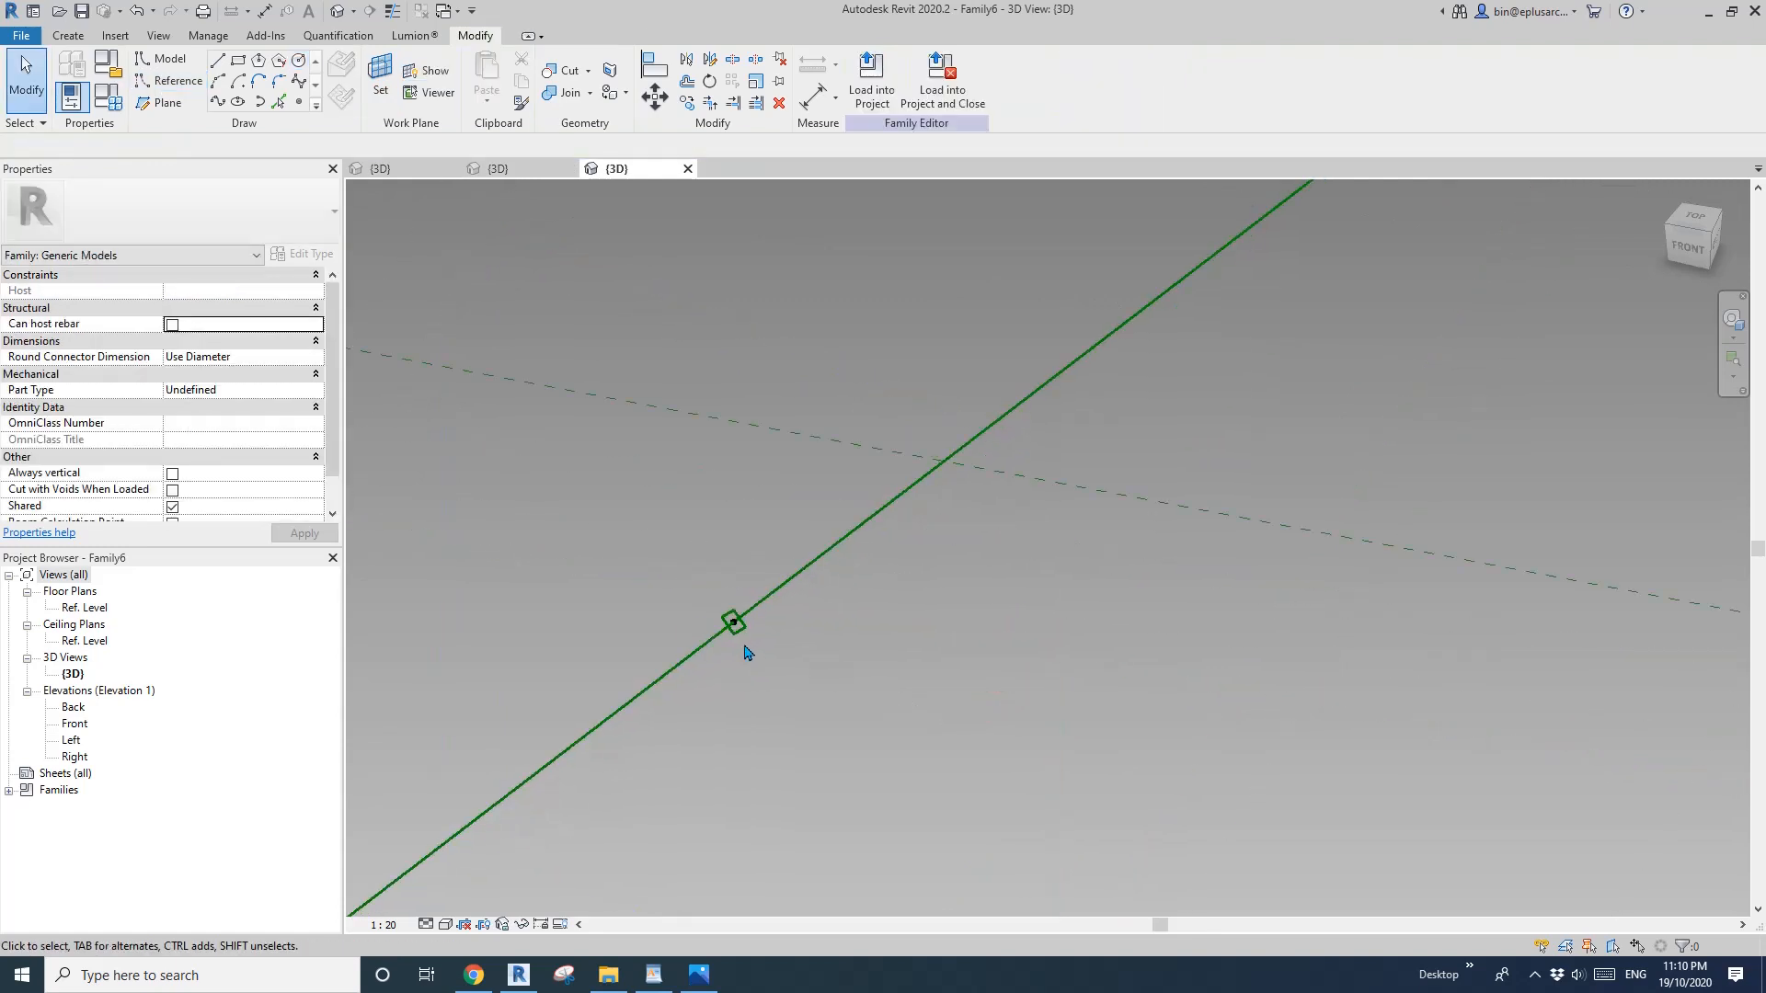
# Create a solid rod form from the circle profile and the reference line between the two adaptive points.
pyautogui.click(751, 635)
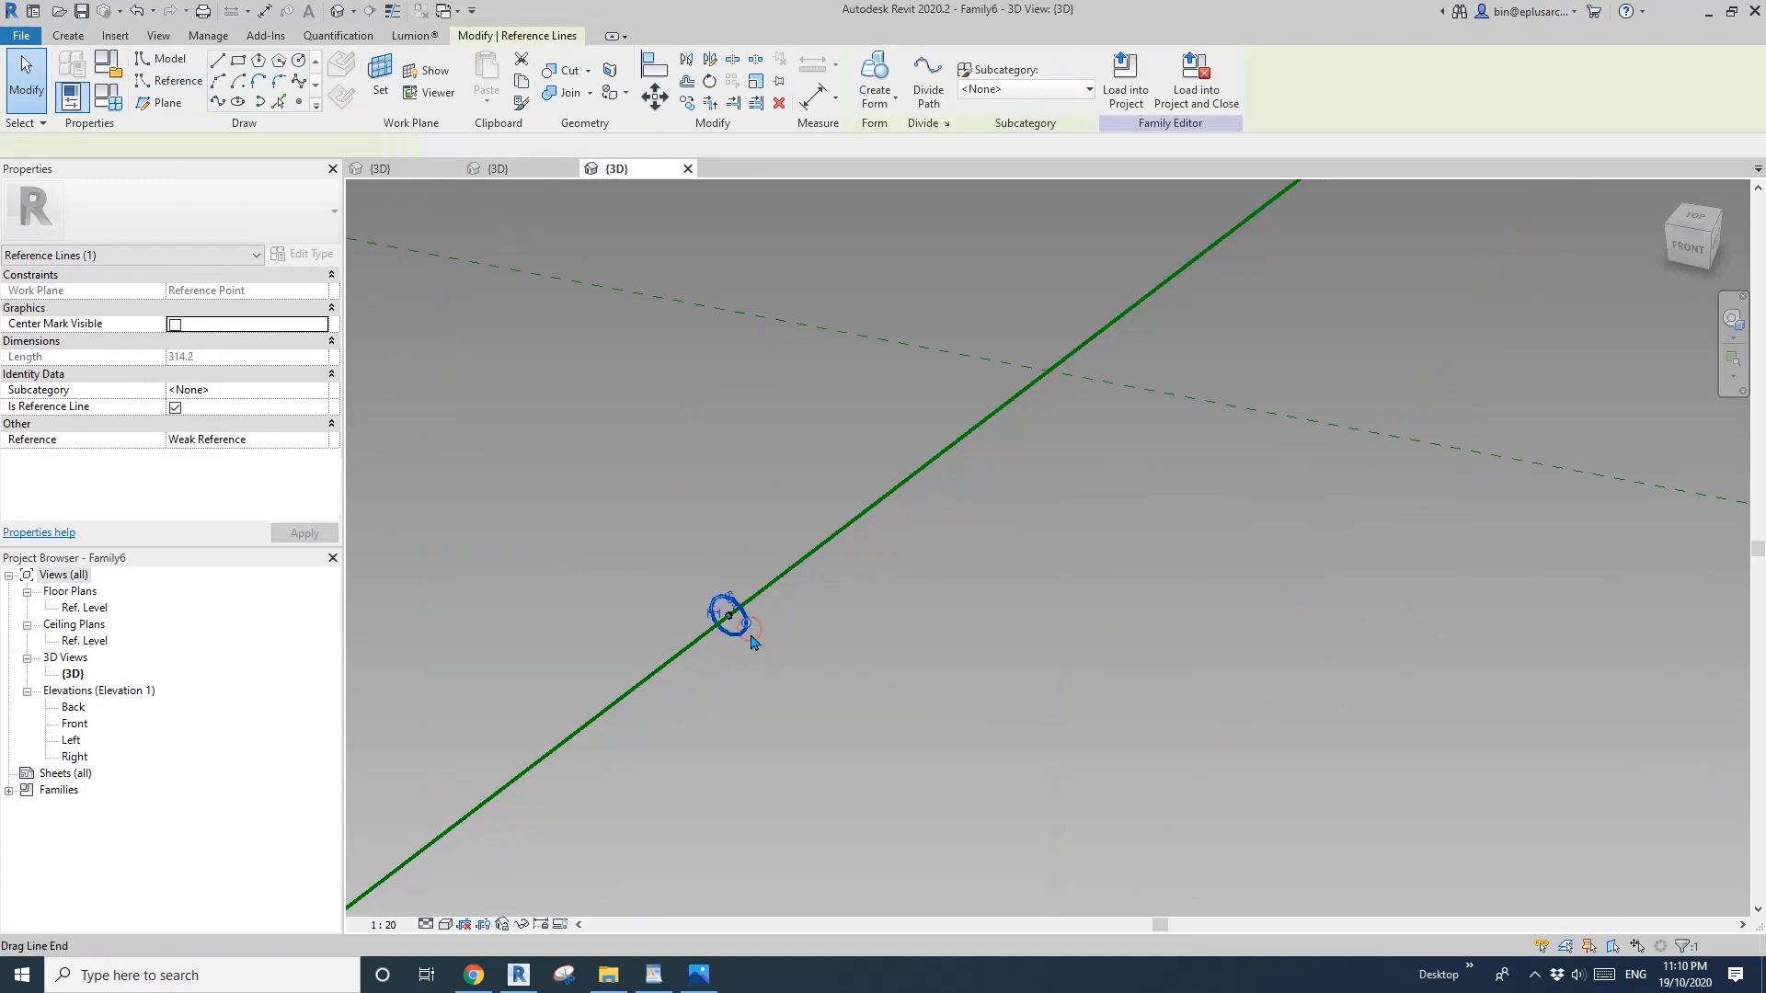
pyautogui.scroll(-4, 749, 633)
pyautogui.keyDown('ctrl'); pyautogui.click(848, 537); pyautogui.keyUp('ctrl')
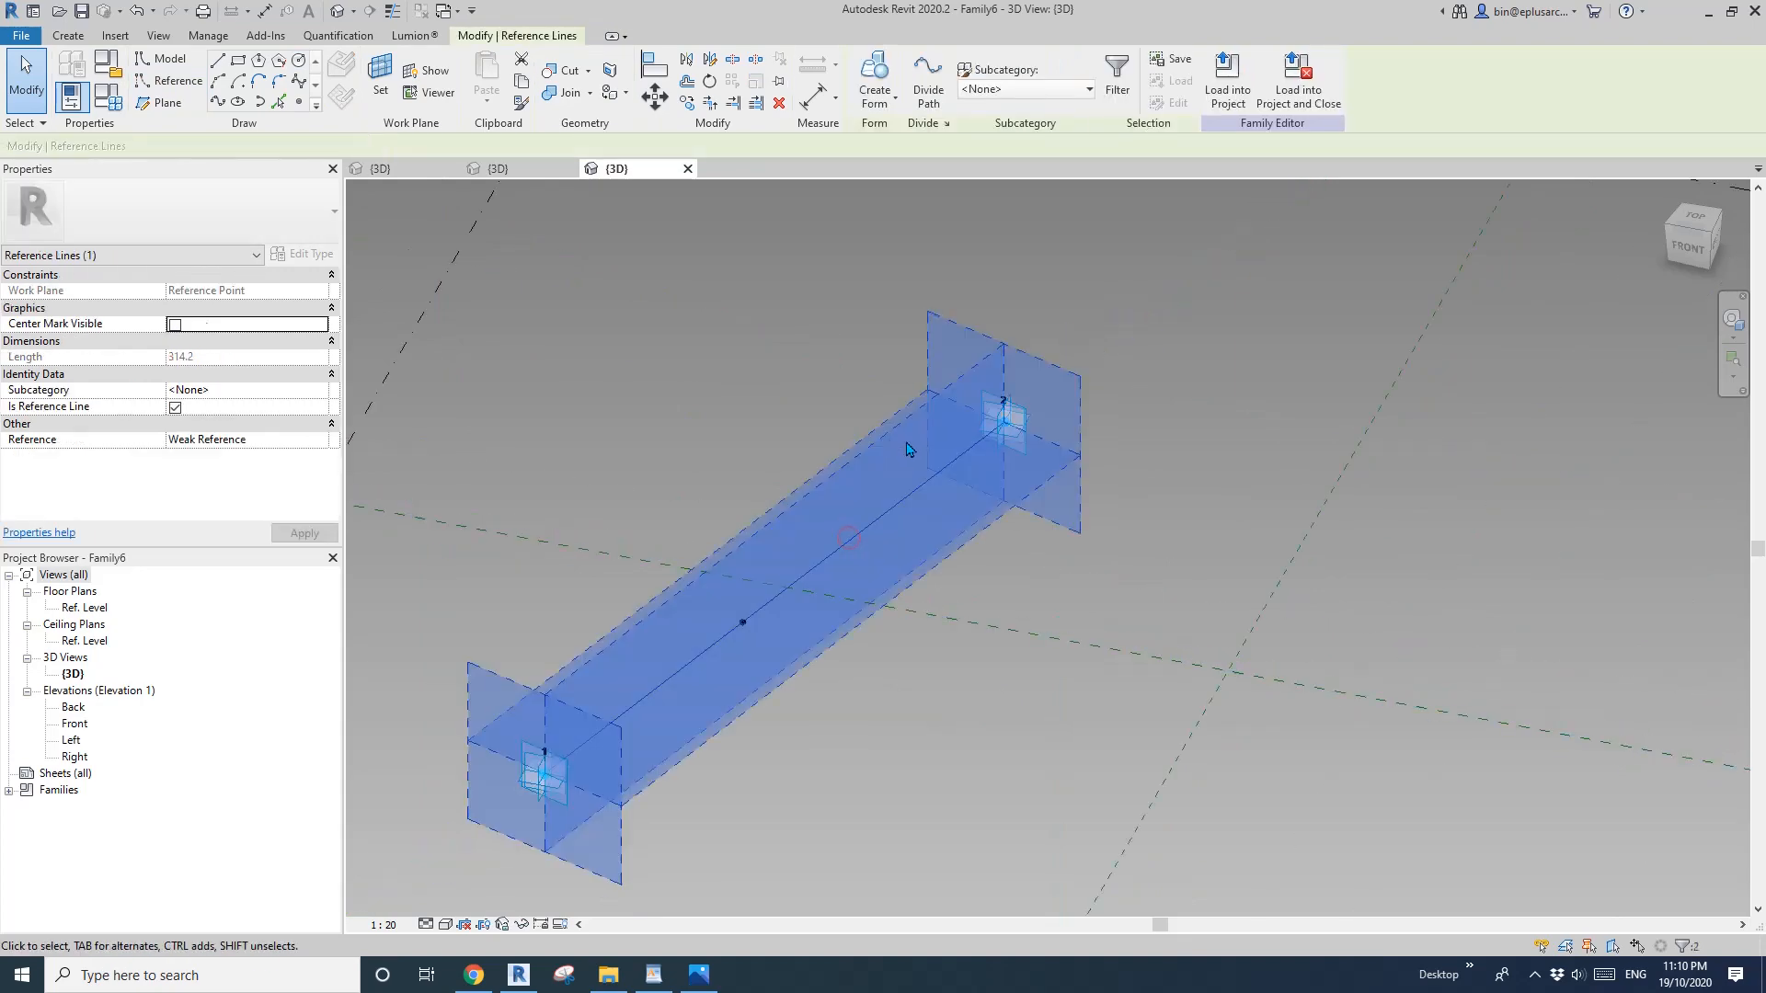
pyautogui.click(894, 59)
pyautogui.keyDown('shift'); pyautogui.moveTo(1040, 496); pyautogui.dragTo(847, 550, button='middle'); pyautogui.keyUp('shift')
pyautogui.moveTo(883, 493); pyautogui.dragTo(896, 515, button='middle')
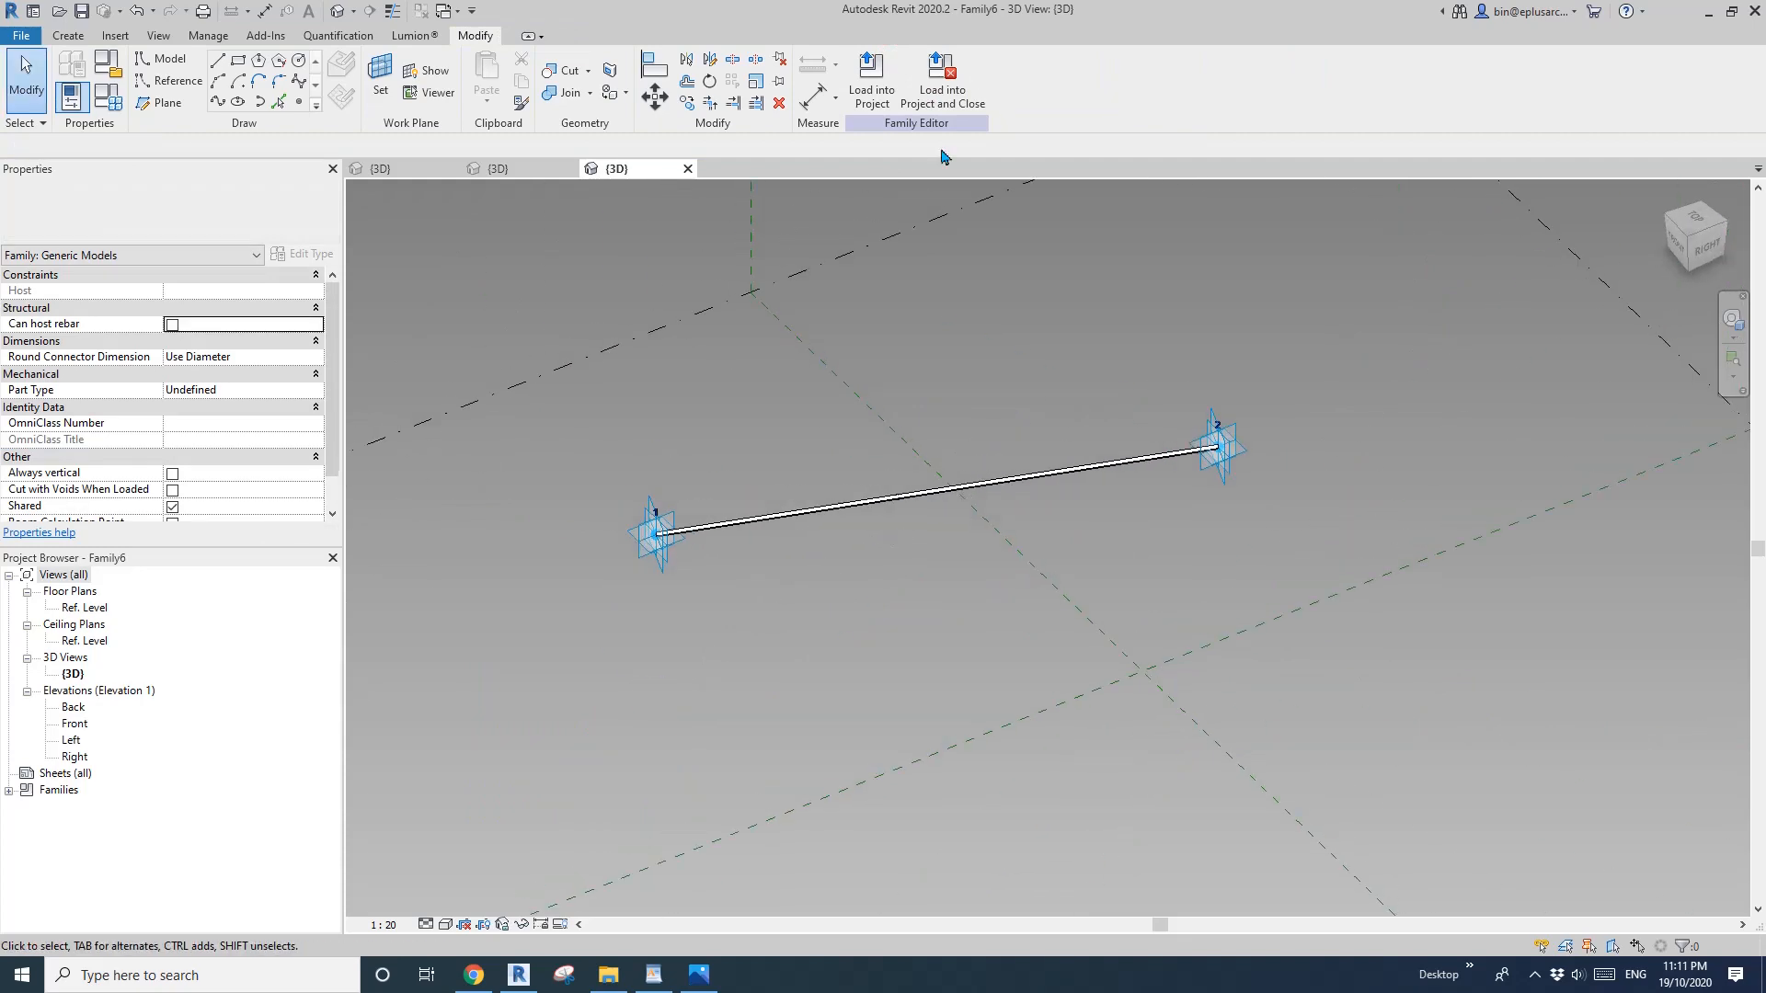
# Check which open family holds the triangular frames, and load the rod family into Family4.
pyautogui.click(883, 80)
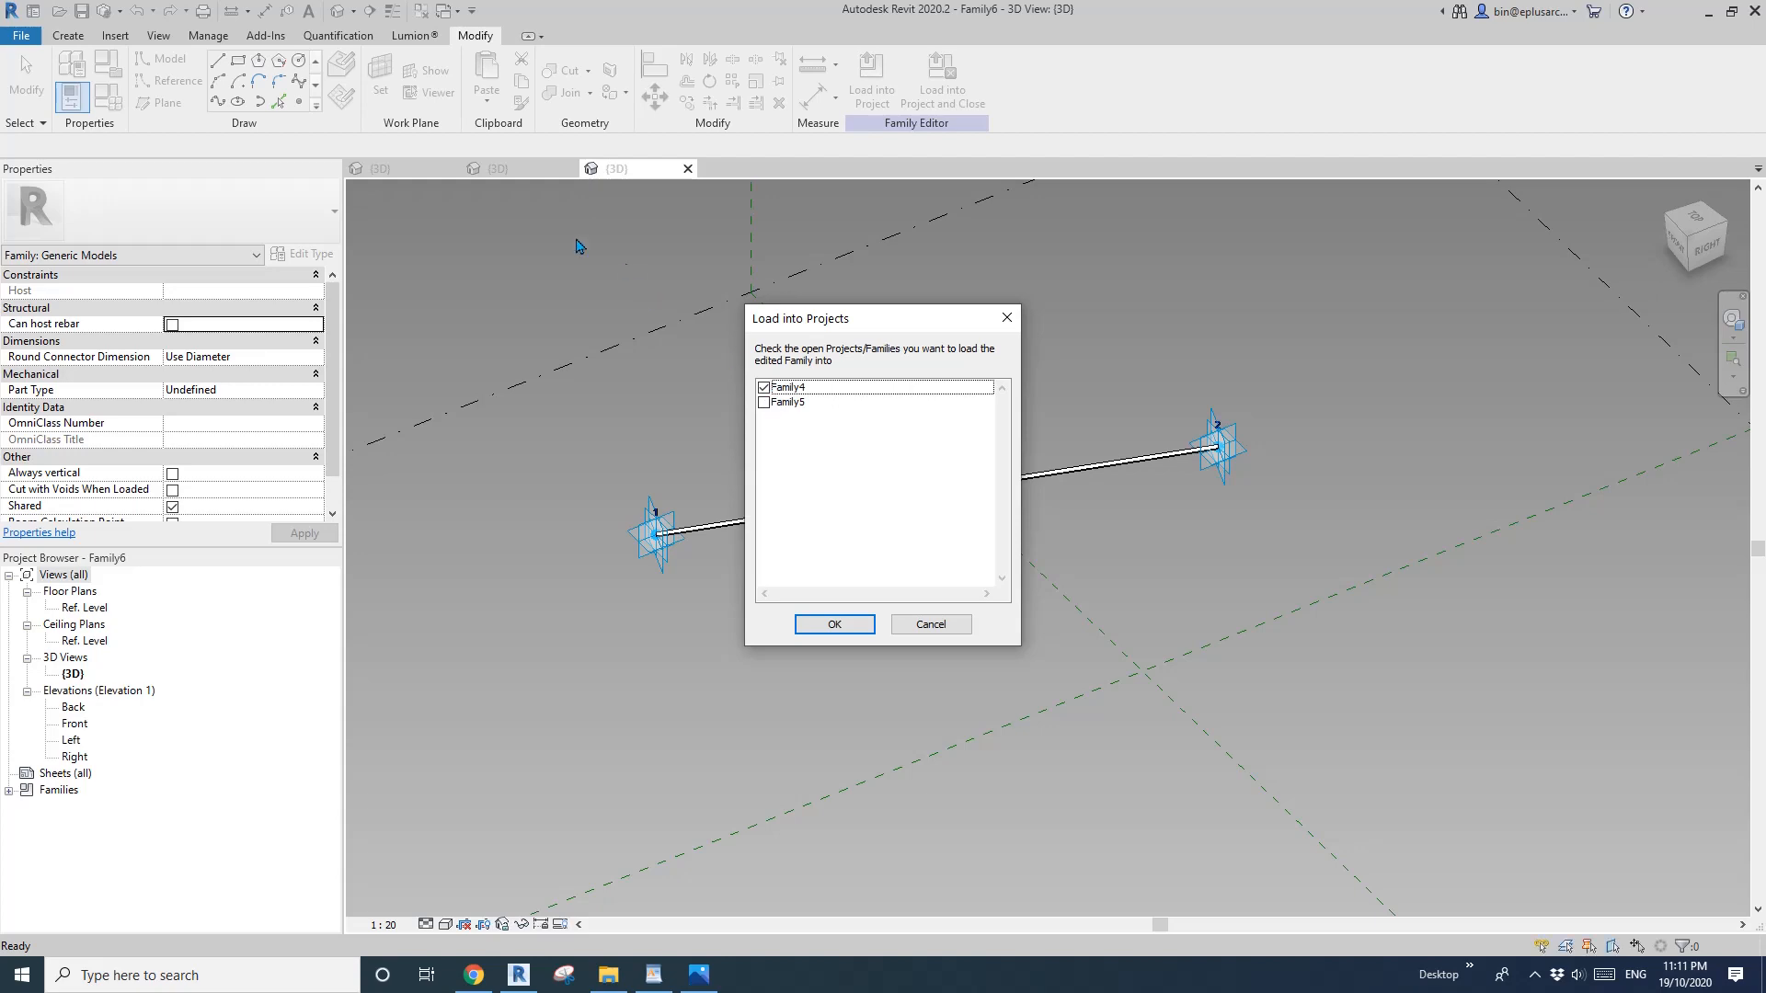
pyautogui.press('Escape')
pyautogui.click(513, 172)
pyautogui.click(429, 171)
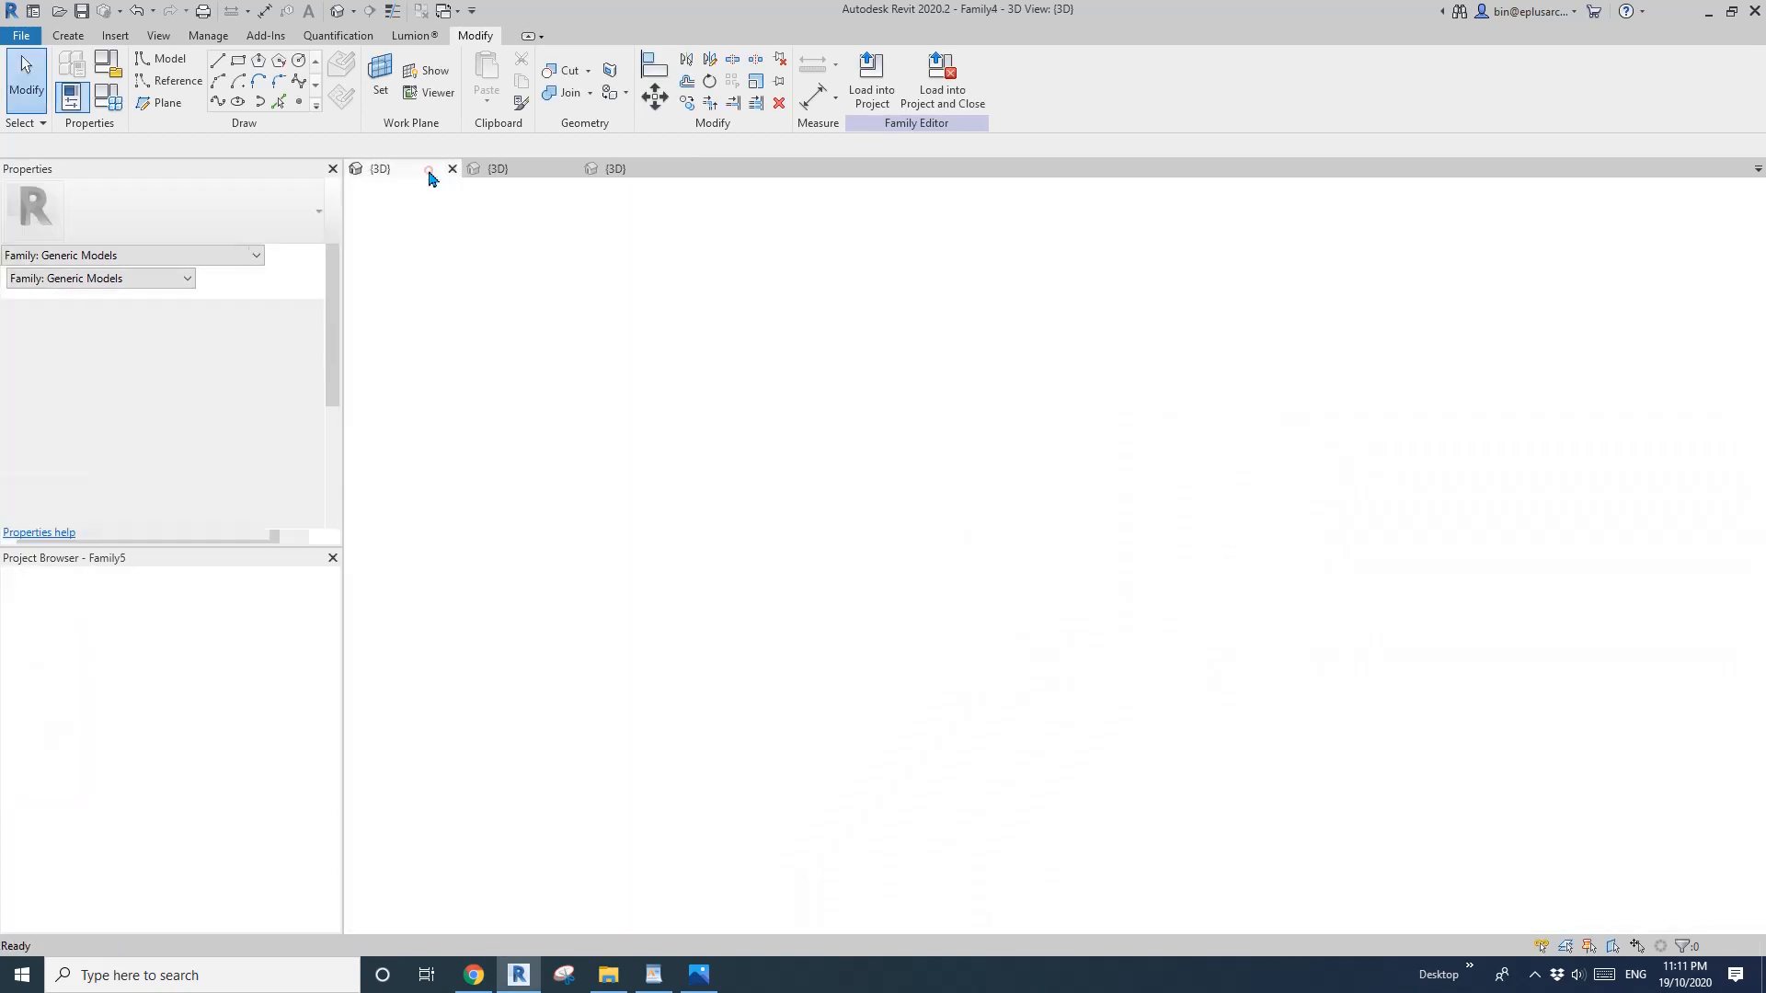
pyautogui.click(642, 171)
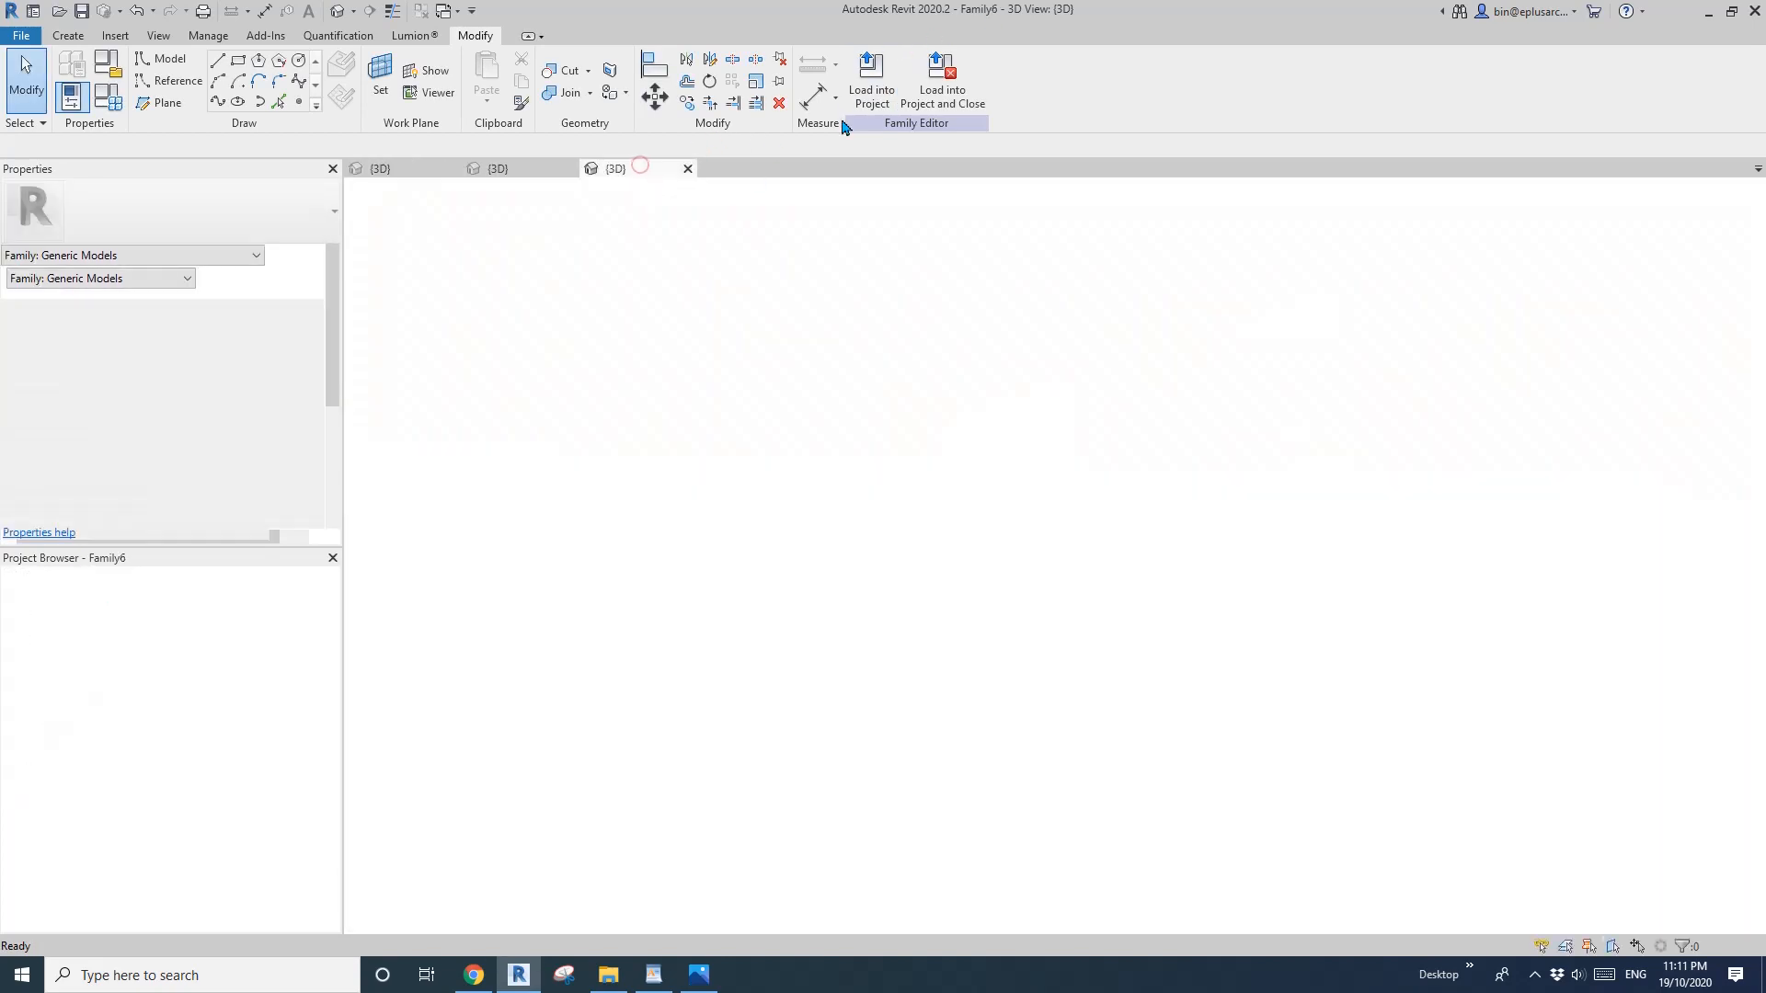
pyautogui.click(869, 78)
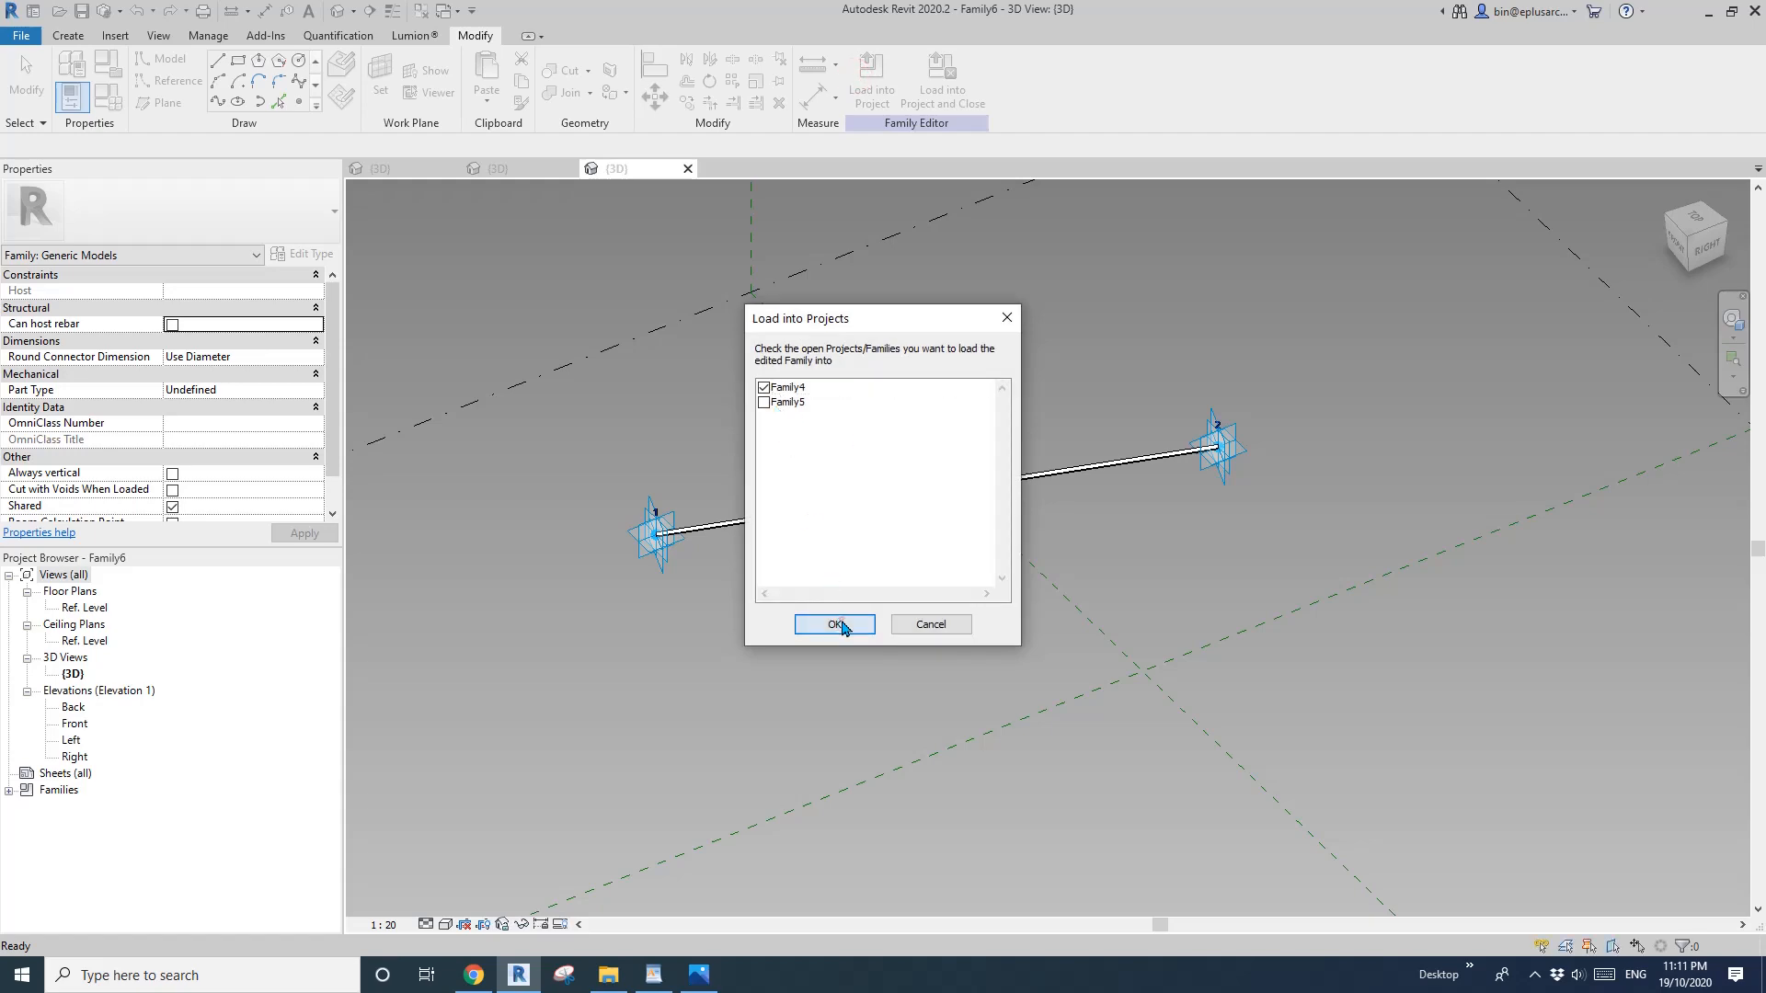
pyautogui.click(838, 625)
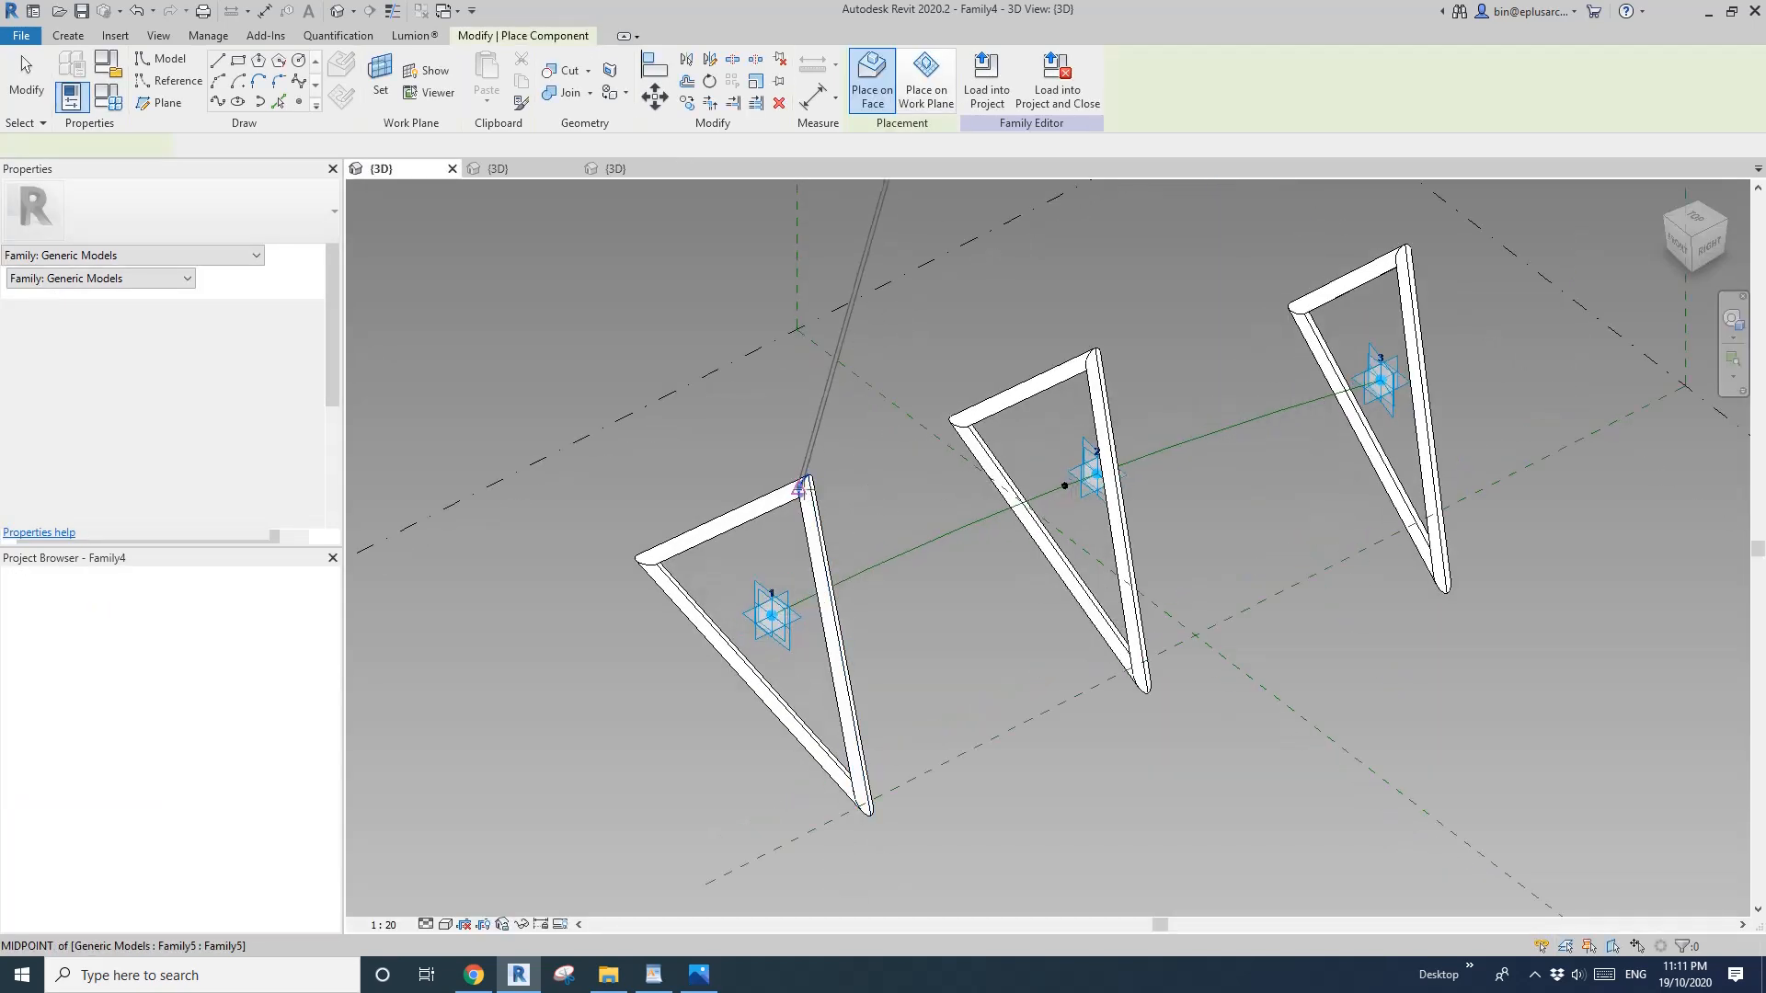
# Switch the 3D view to wireframe display so the frames' corner points can be picked.
pyautogui.click(869, 78)
pyautogui.scroll(2, 814, 483)
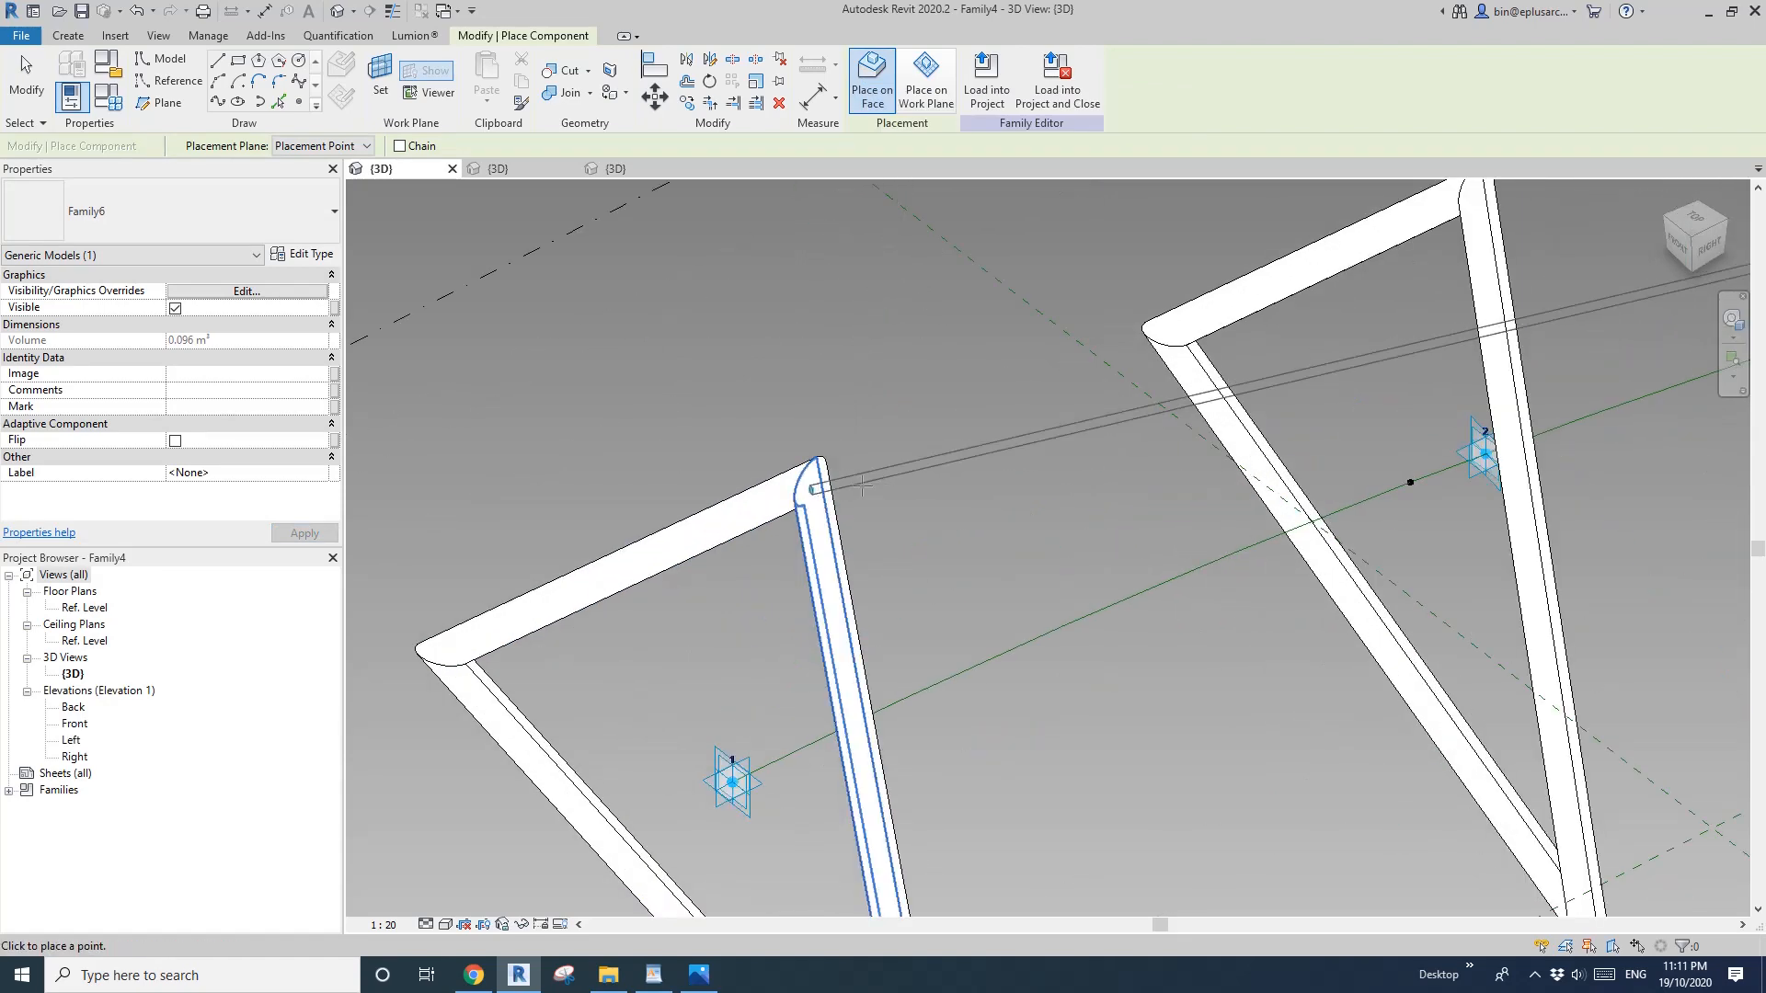
pyautogui.press('w')
pyautogui.press('f')
pyautogui.scroll(-2, 807, 501)
pyautogui.scroll(3, 808, 488)
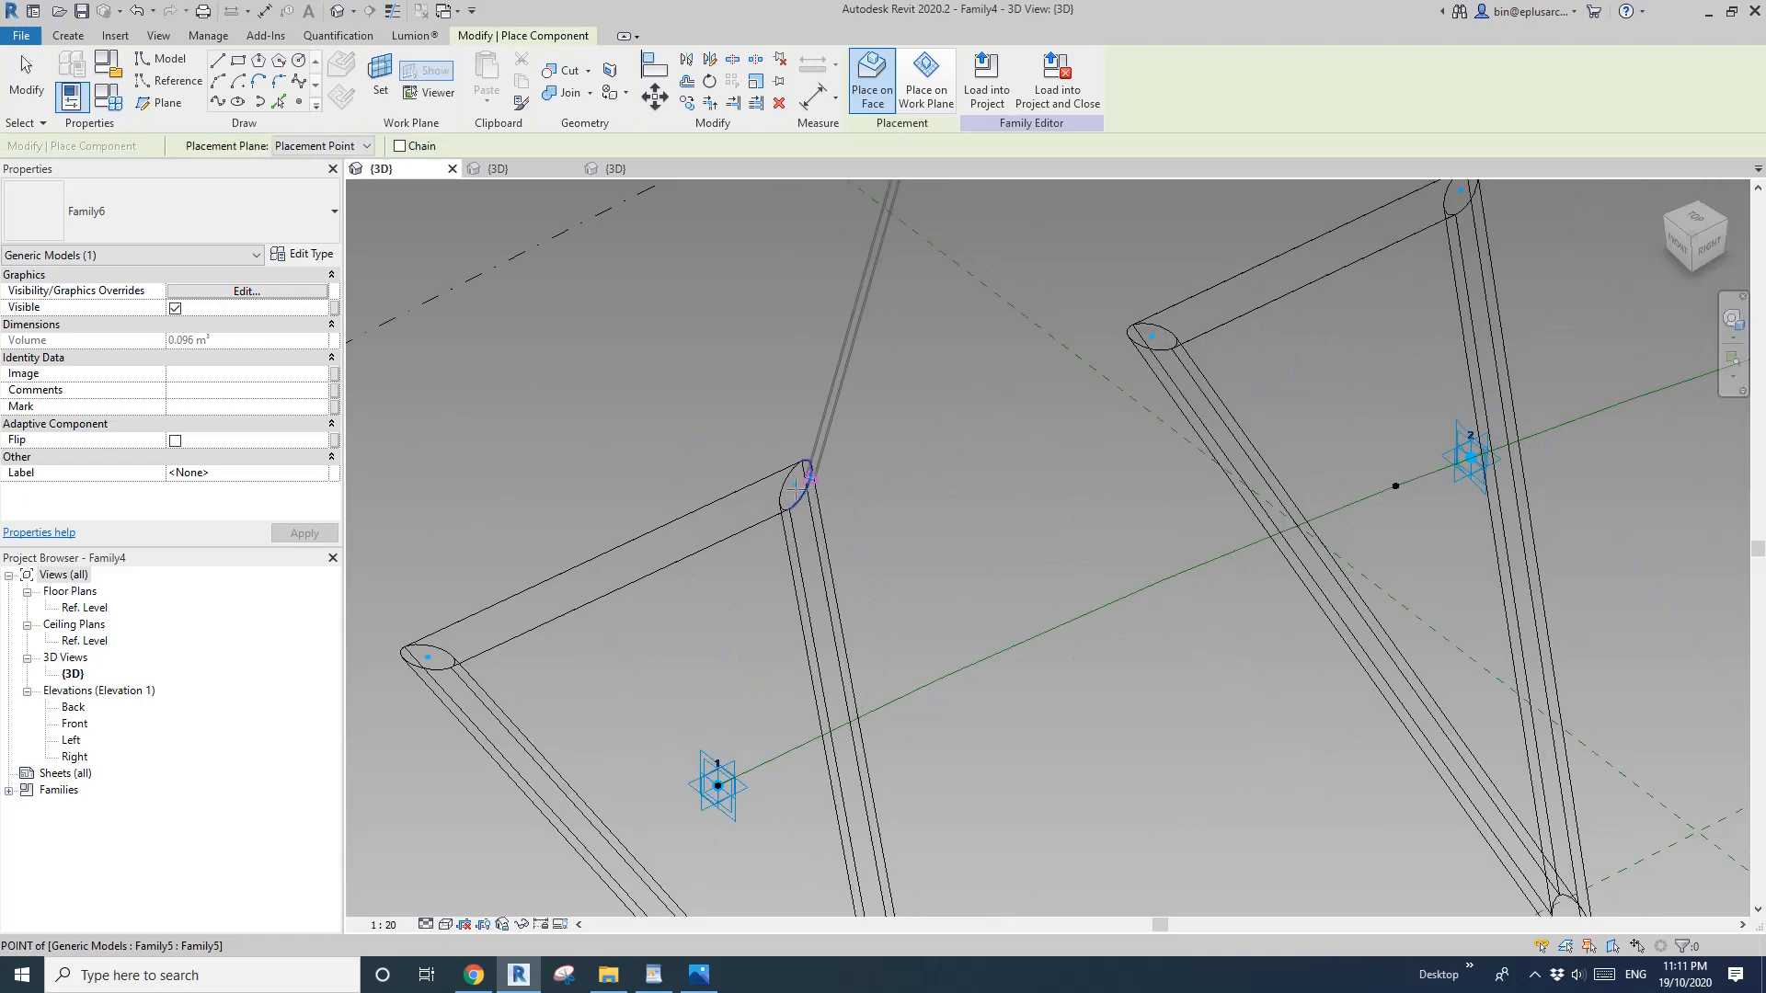
# Try to place a rod from the first triangular frame's corner points, then cancel the placement and delete it.
pyautogui.click(796, 488)
pyautogui.scroll(-3, 727, 537)
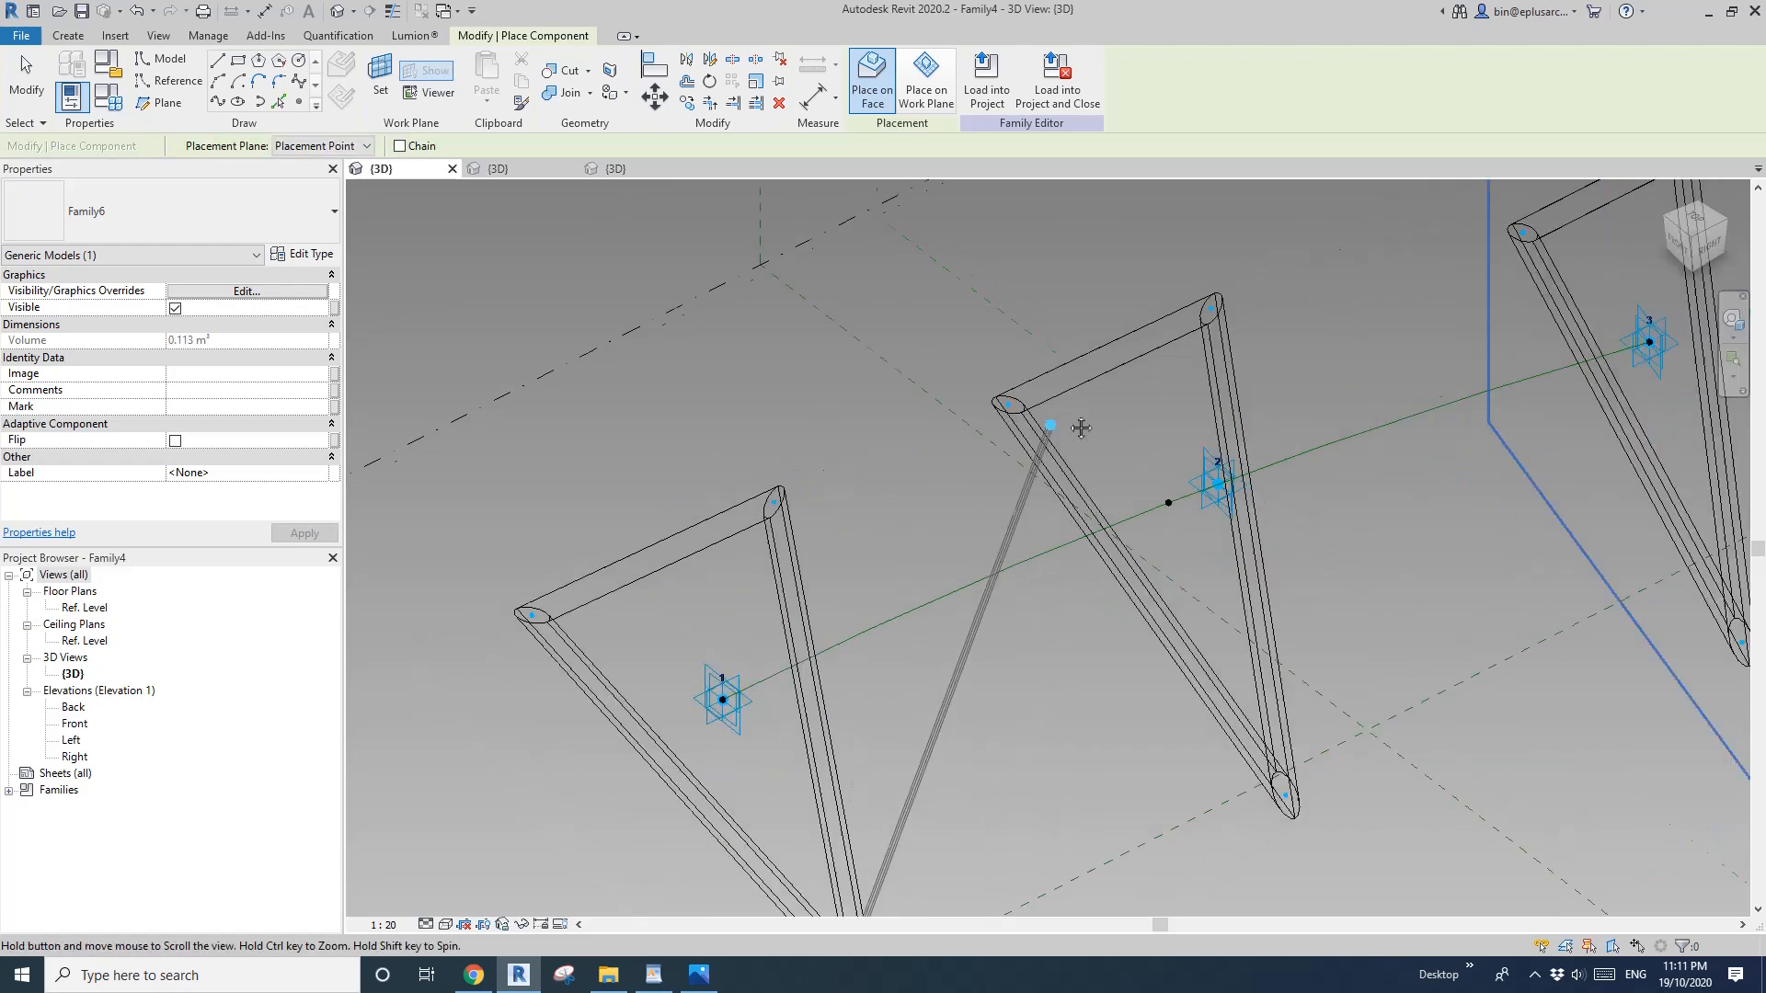
pyautogui.scroll(2, 1177, 354)
pyautogui.scroll(-3, 990, 429)
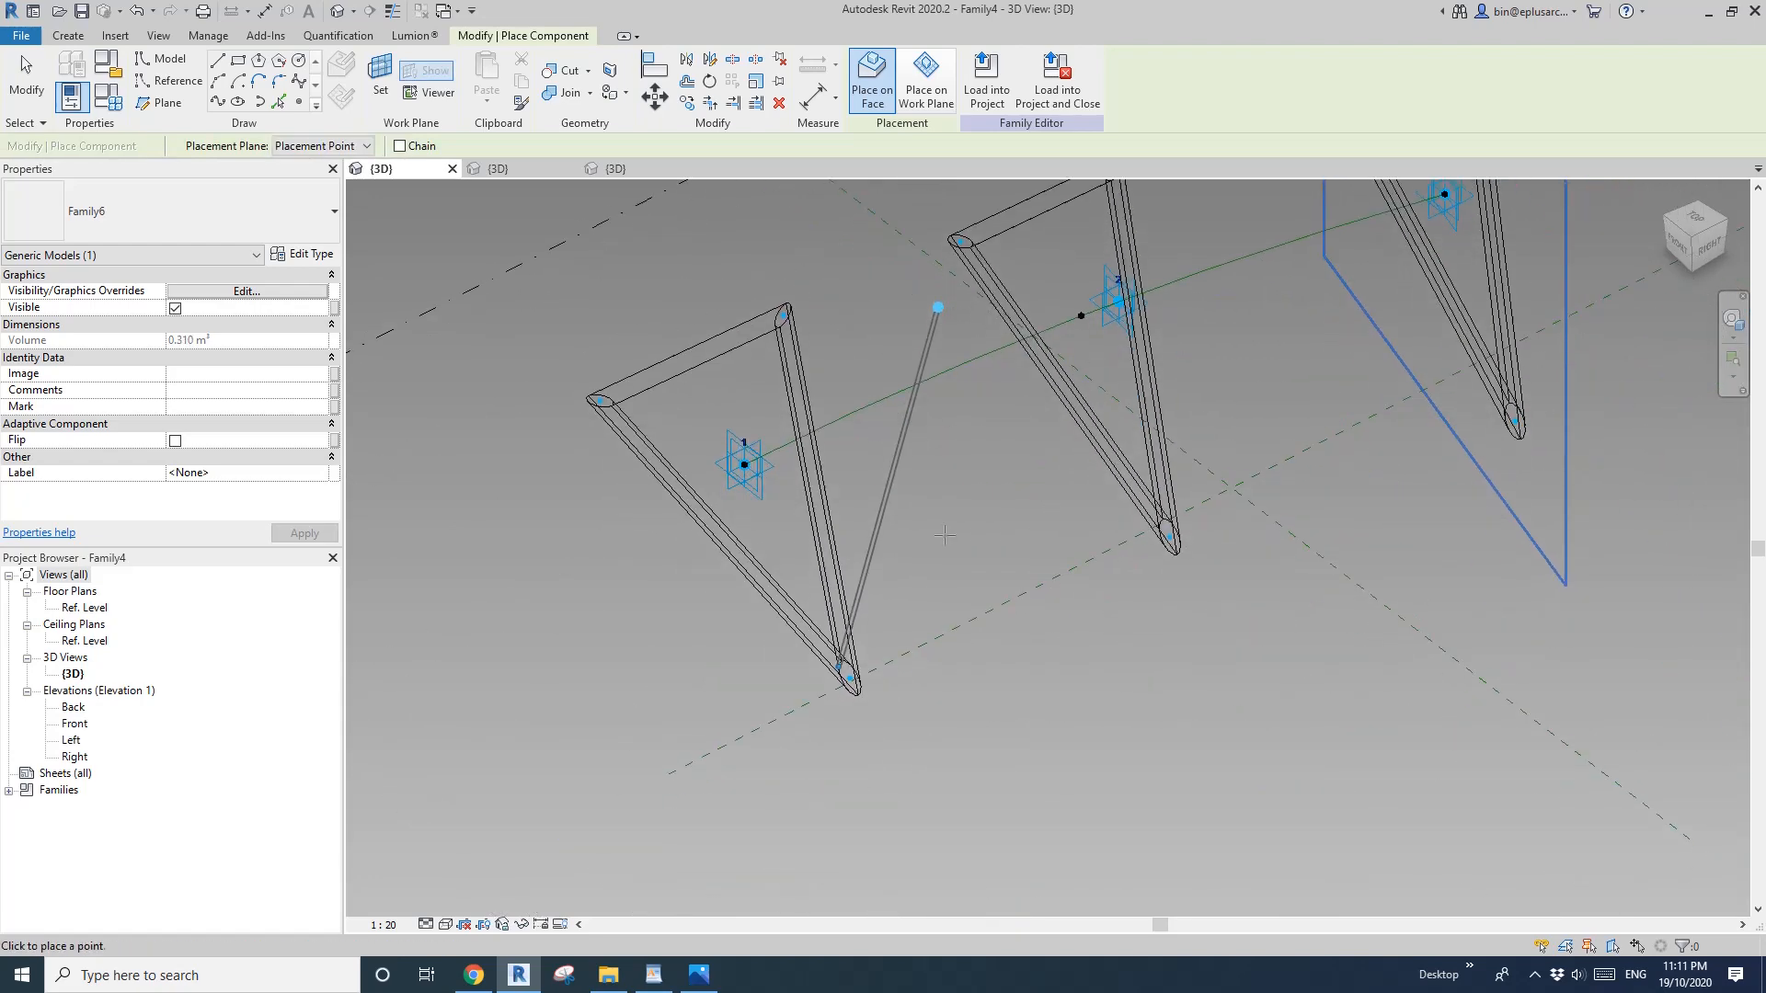
pyautogui.click(906, 669)
pyautogui.keyDown('shift'); pyautogui.moveTo(906, 670); pyautogui.dragTo(965, 681, button='middle'); pyautogui.keyUp('shift')
pyautogui.press('Escape')
pyautogui.press('Escape')
pyautogui.press('Delete')
# Restart placing the rod component and place one rod in the empty space beside the frames.
pyautogui.click(67, 35)
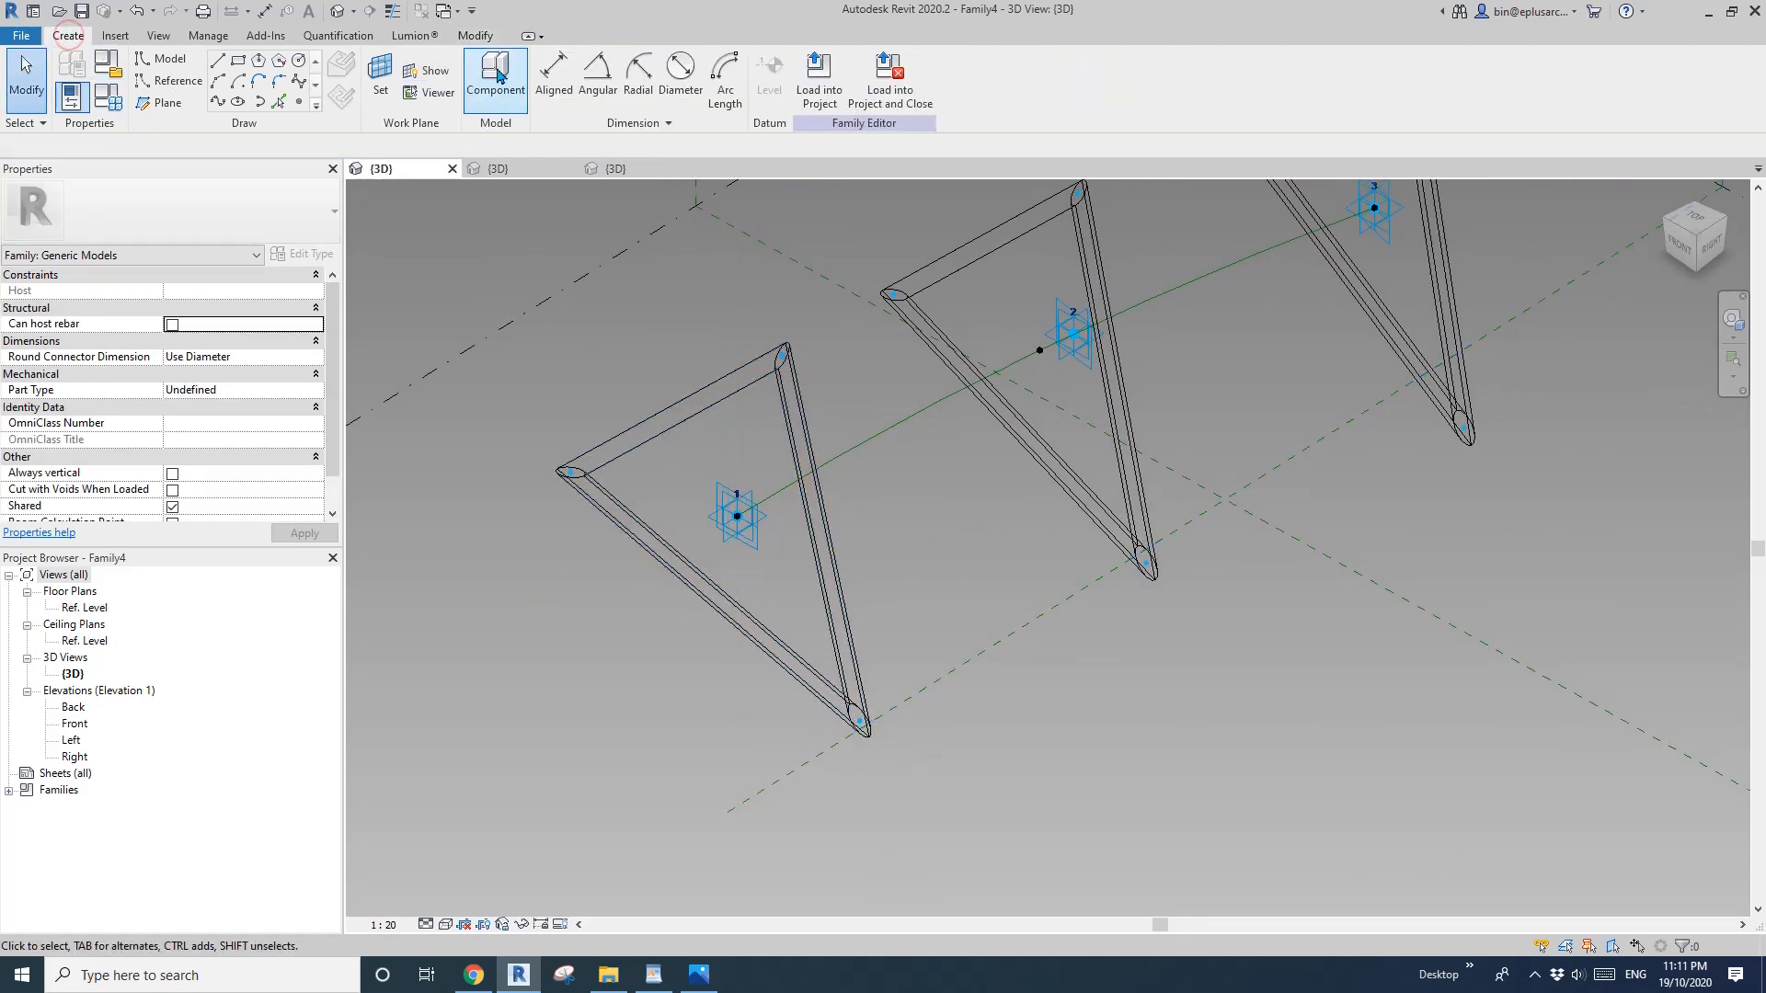
pyautogui.click(495, 74)
pyautogui.scroll(2, 827, 357)
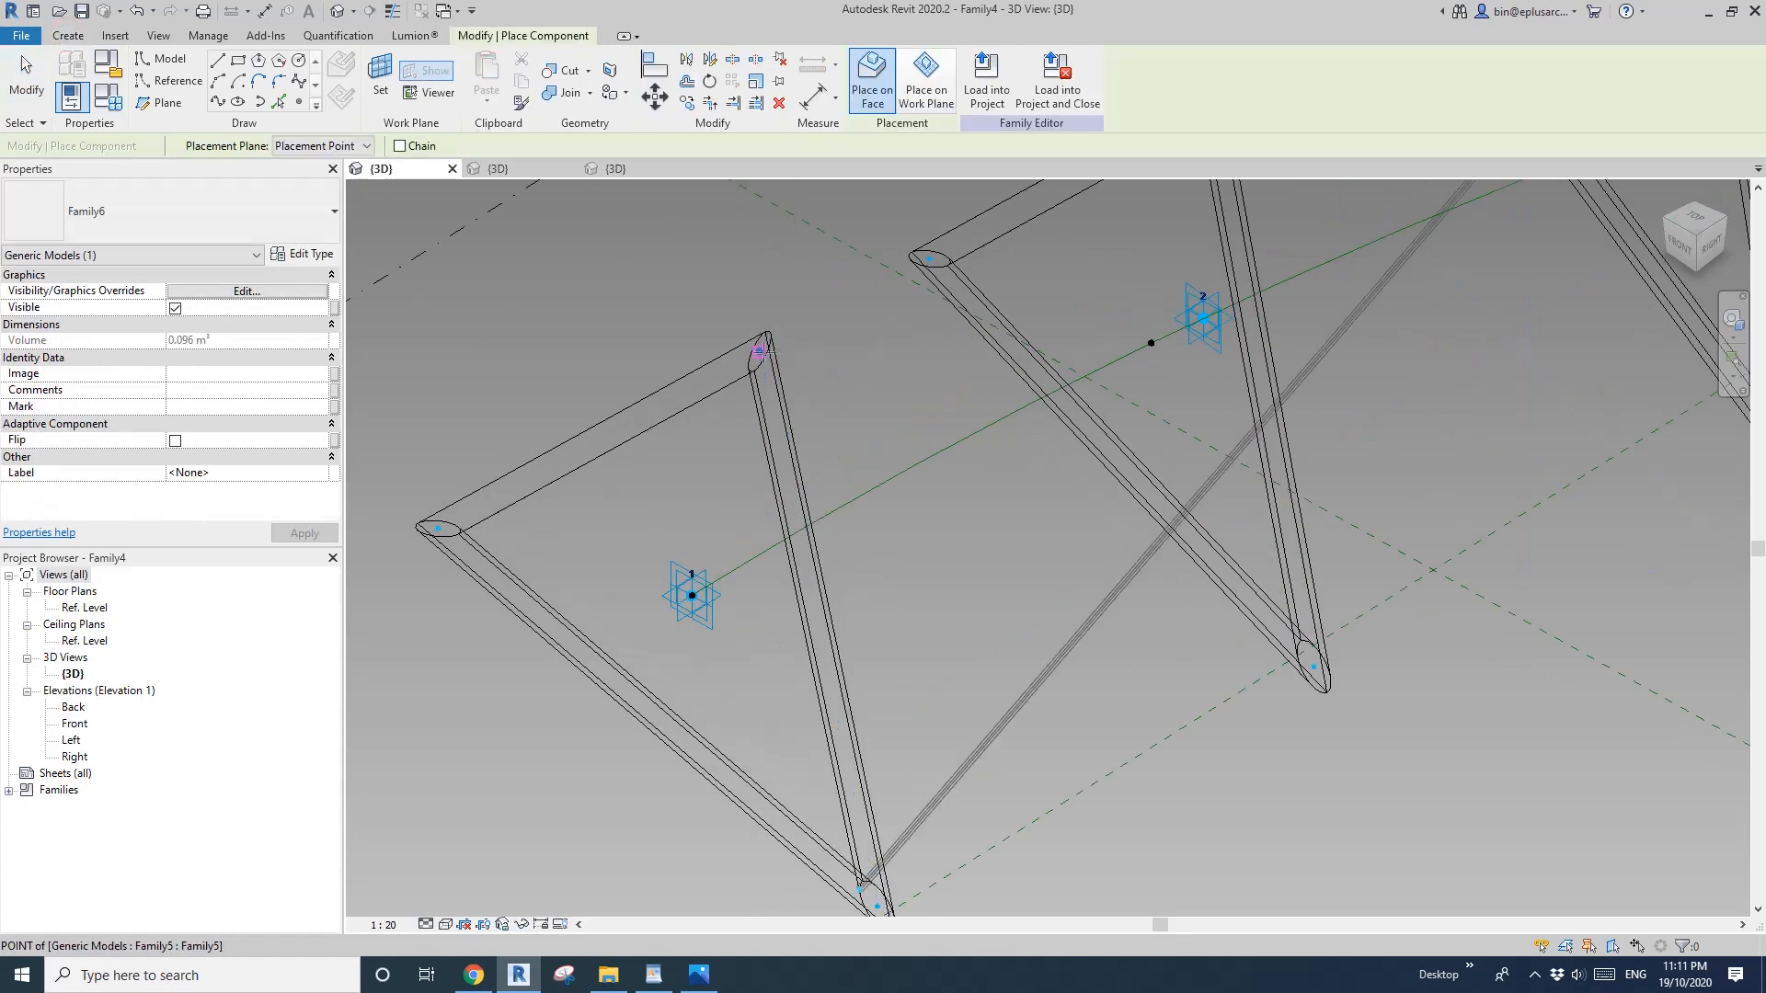
pyautogui.scroll(-1, 758, 352)
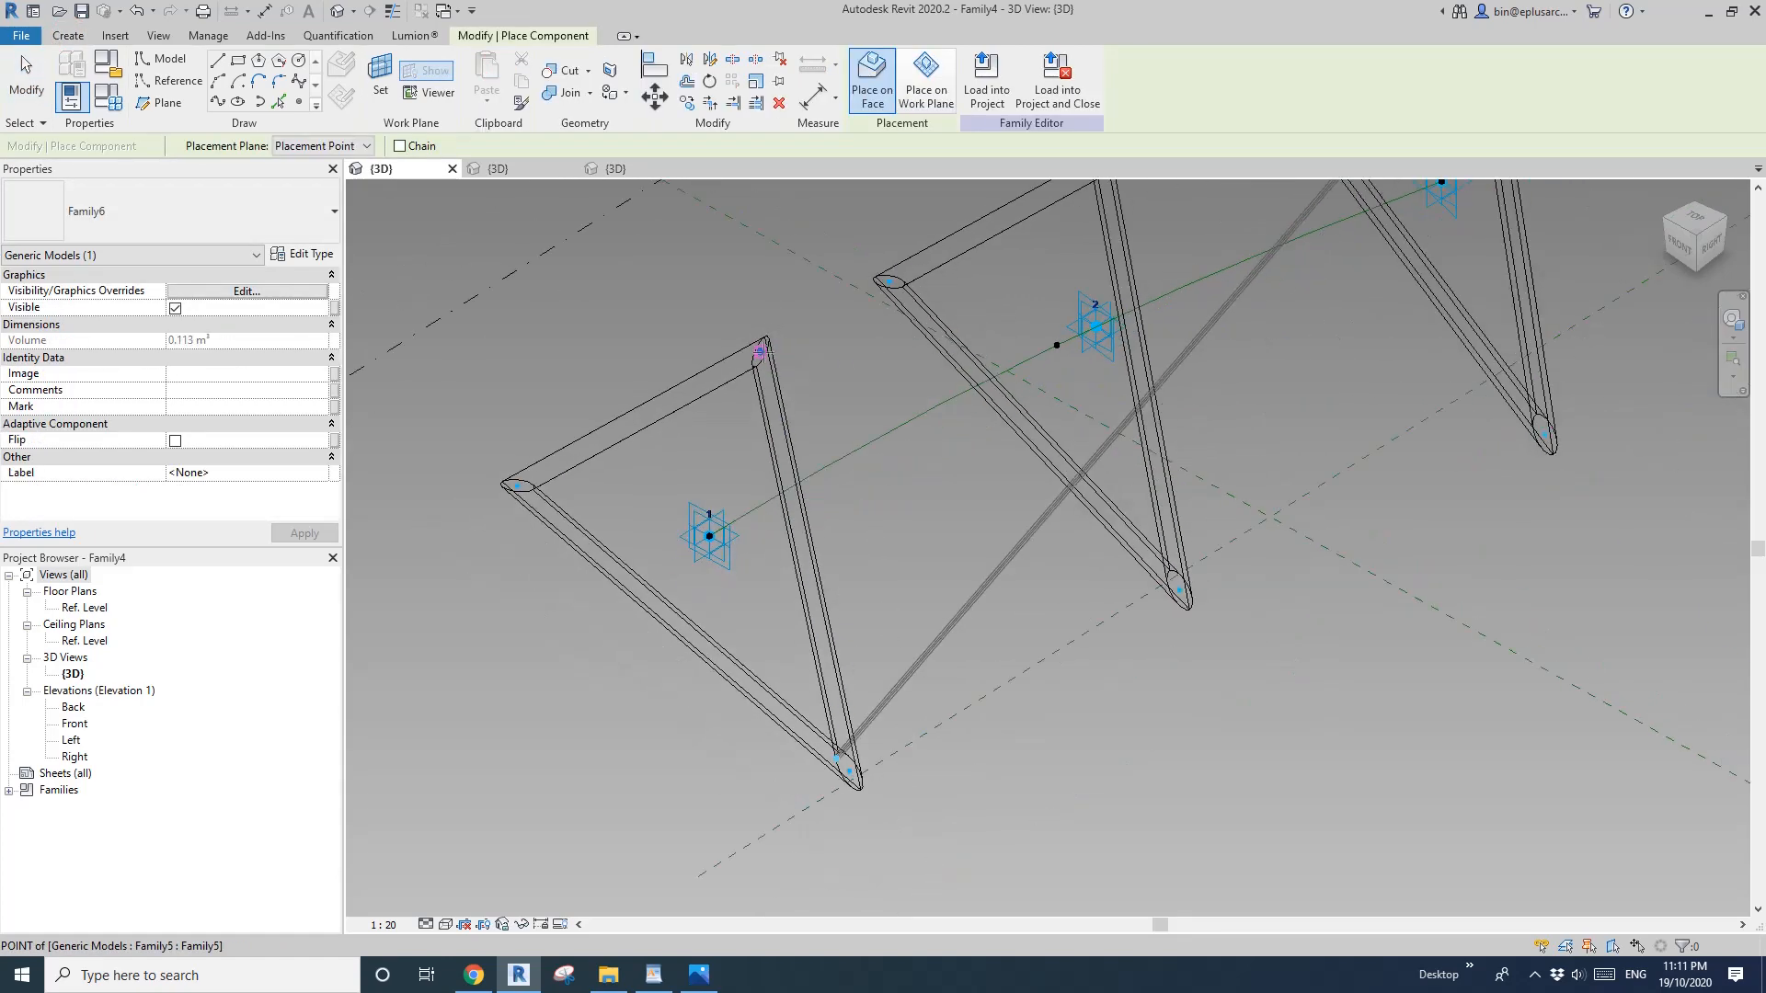
pyautogui.keyDown('shift'); pyautogui.moveTo(759, 351); pyautogui.dragTo(705, 453, button='middle'); pyautogui.keyUp('shift')
pyautogui.scroll(1, 781, 736)
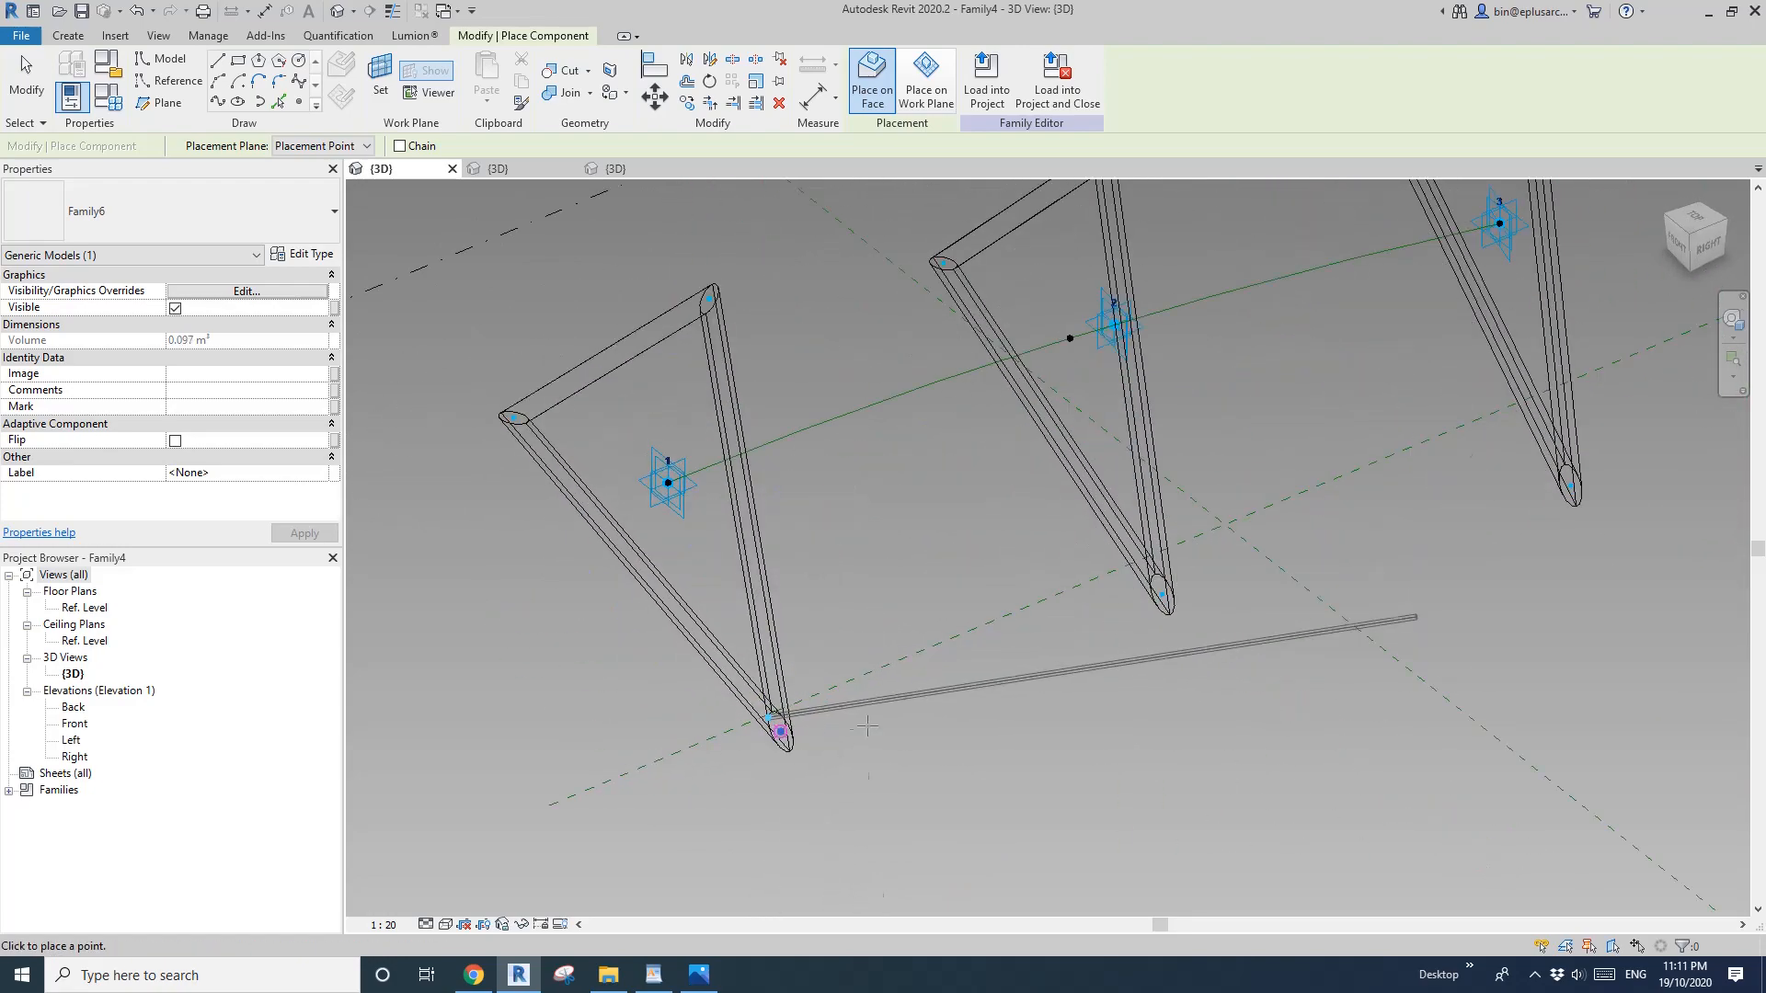
pyautogui.scroll(-1, 957, 718)
pyautogui.moveTo(971, 719); pyautogui.dragTo(864, 706, button='middle')
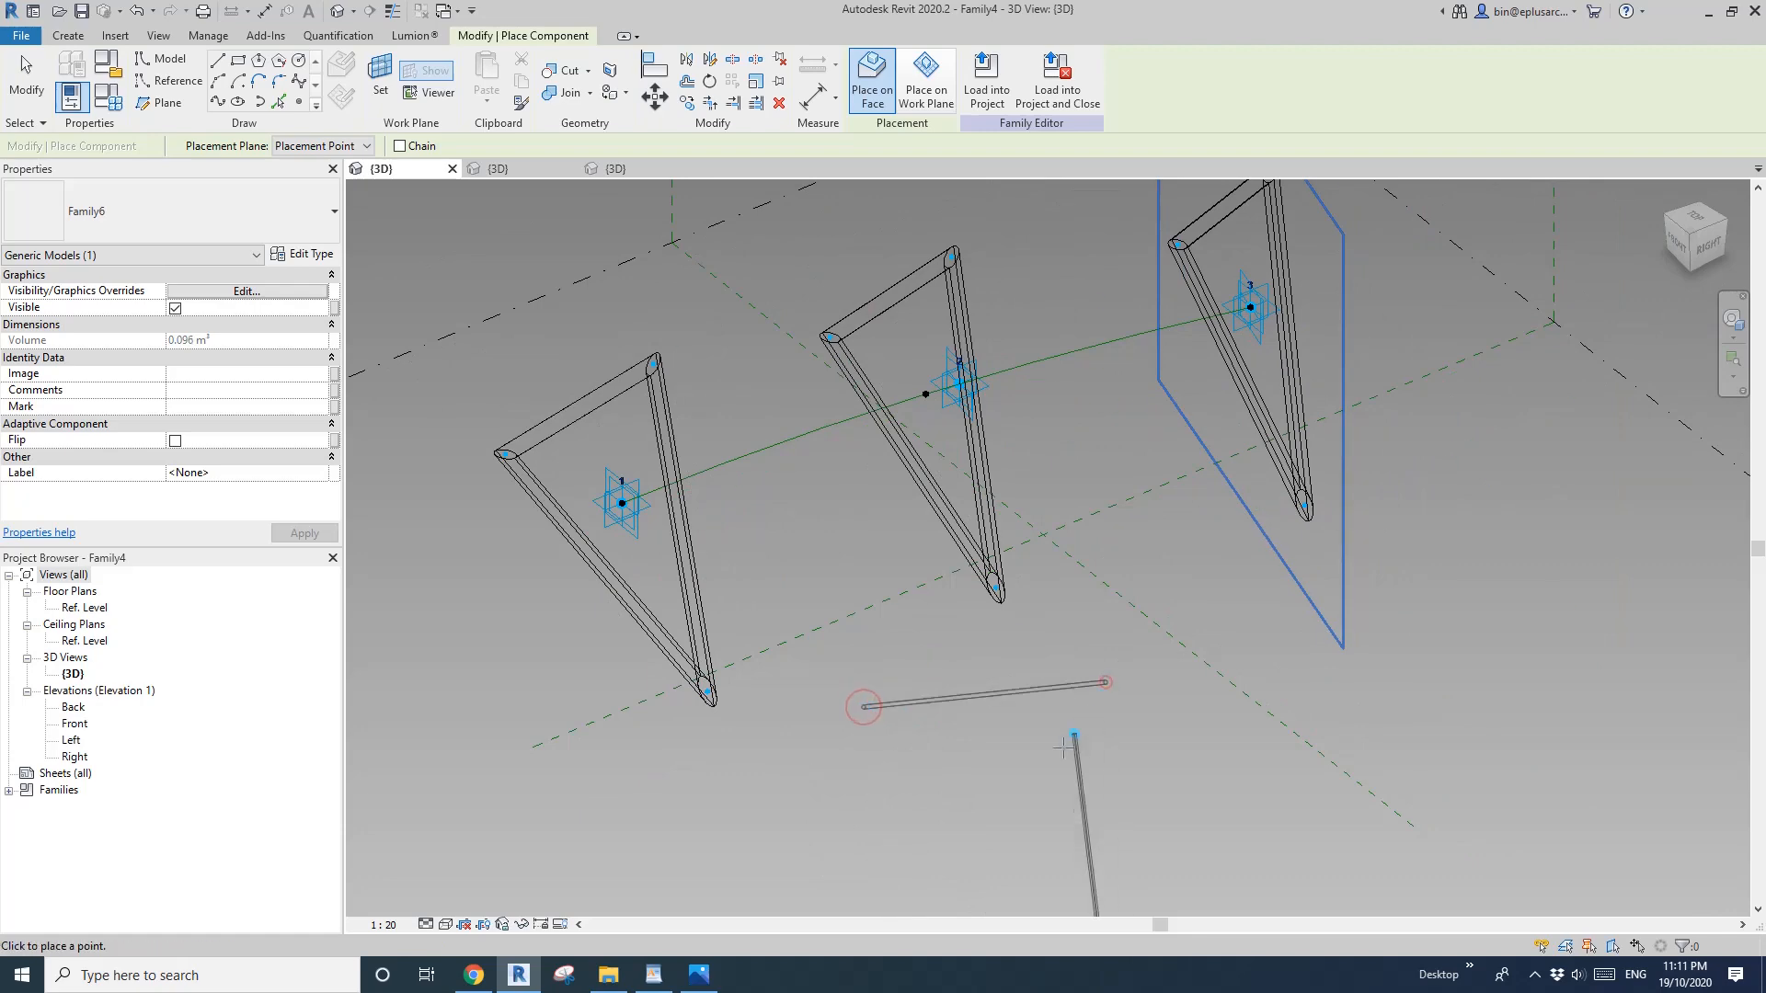
# Place a rod connecting the lowest corner points of the first and second triangular frames.
pyautogui.scroll(3, 655, 679)
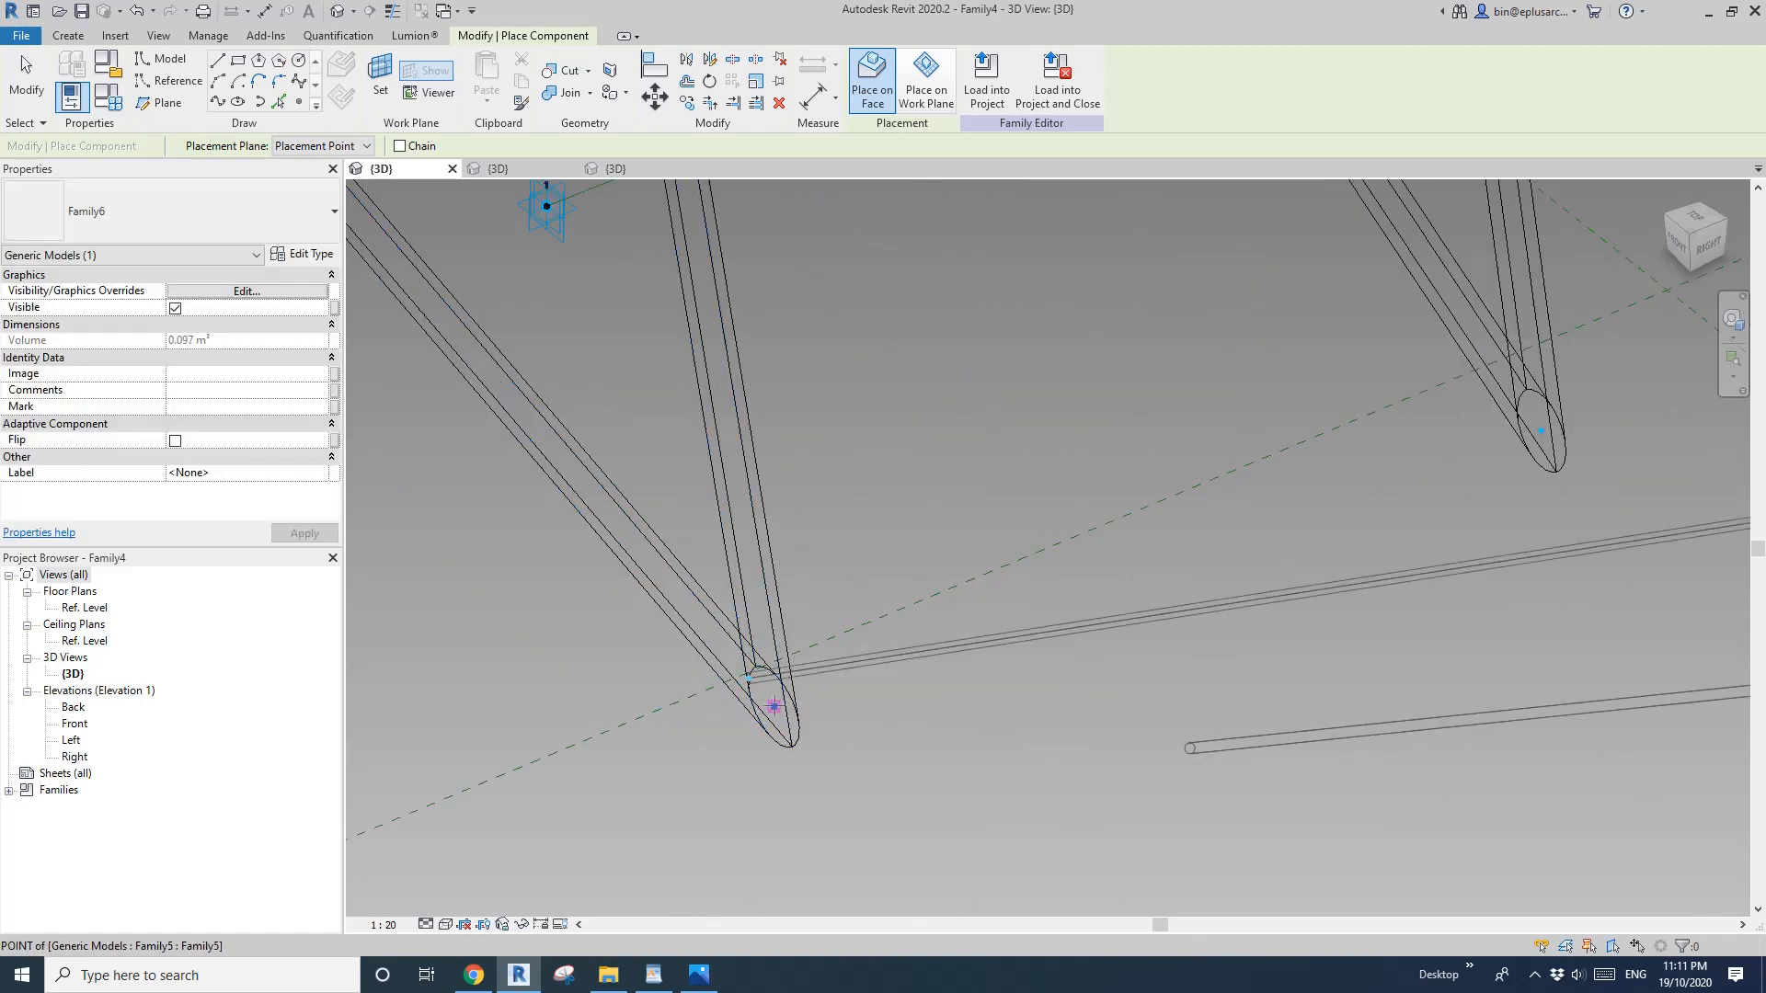
pyautogui.click(775, 707)
pyautogui.scroll(-3, 812, 674)
pyautogui.moveTo(1064, 582); pyautogui.dragTo(958, 582, button='middle')
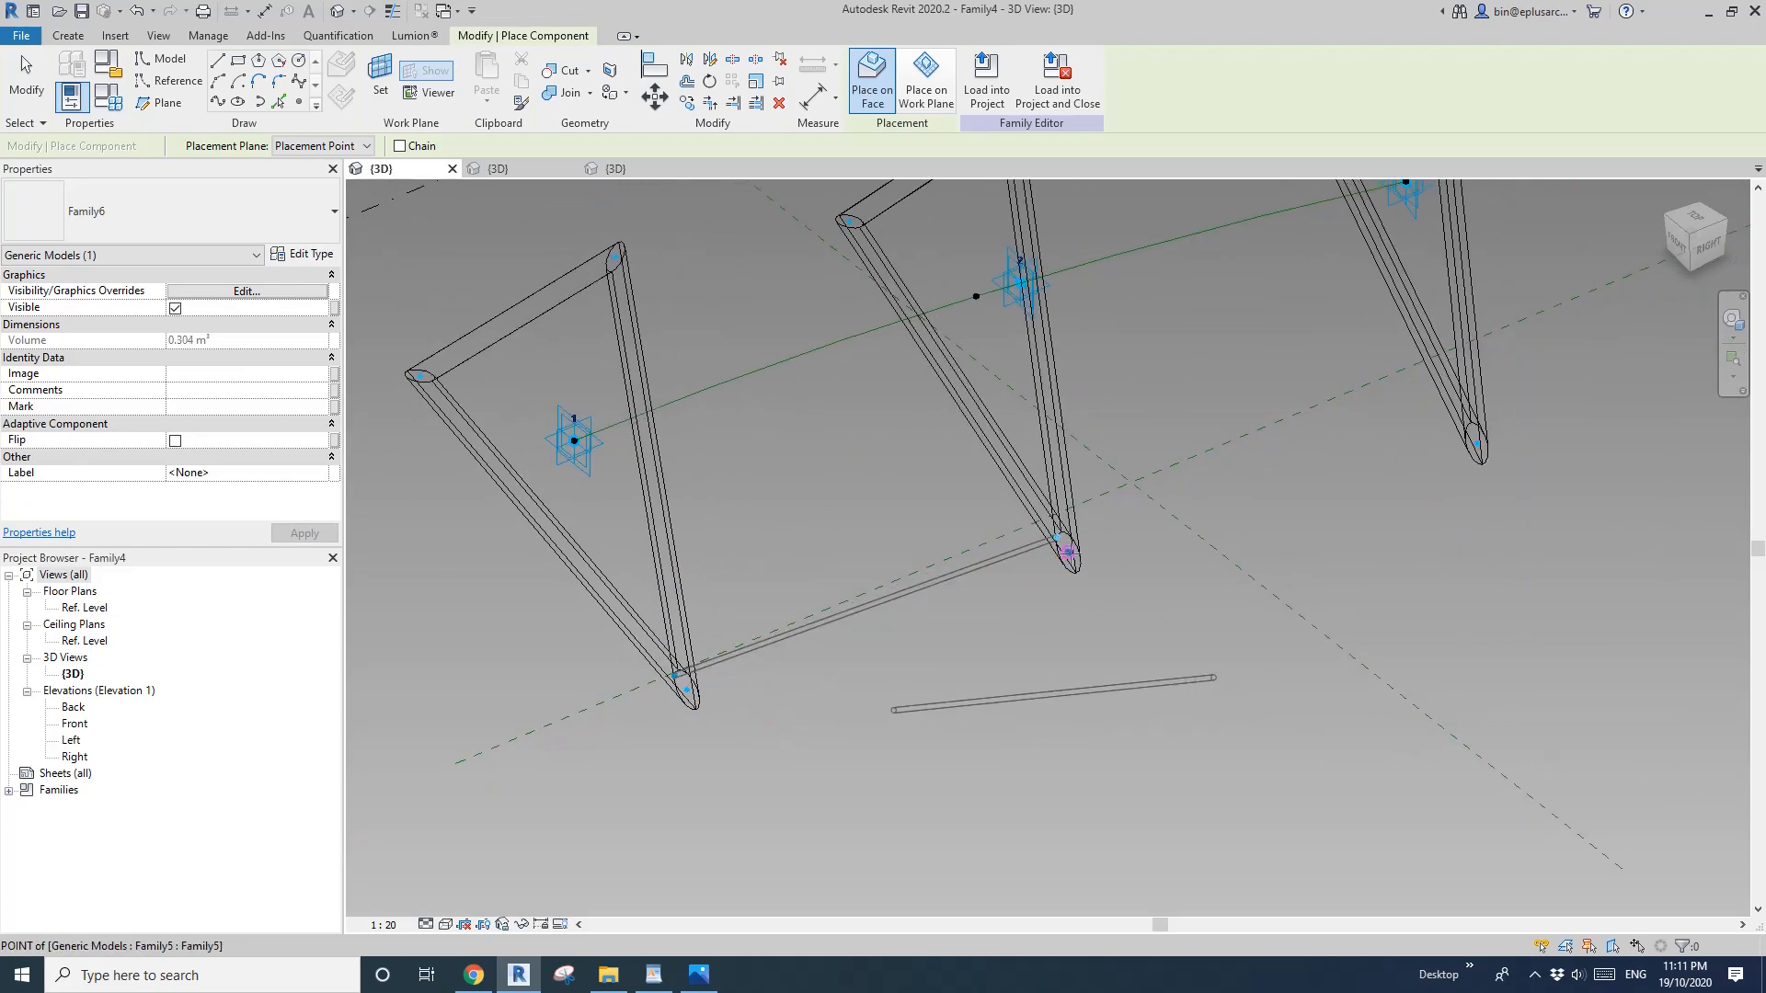
pyautogui.keyDown('shift'); pyautogui.moveTo(1042, 638); pyautogui.dragTo(986, 538, button='middle'); pyautogui.keyUp('shift')
pyautogui.moveTo(885, 594); pyautogui.dragTo(902, 587, button='middle')
pyautogui.scroll(-1, 818, 532)
pyautogui.moveTo(818, 533); pyautogui.dragTo(899, 669, button='middle')
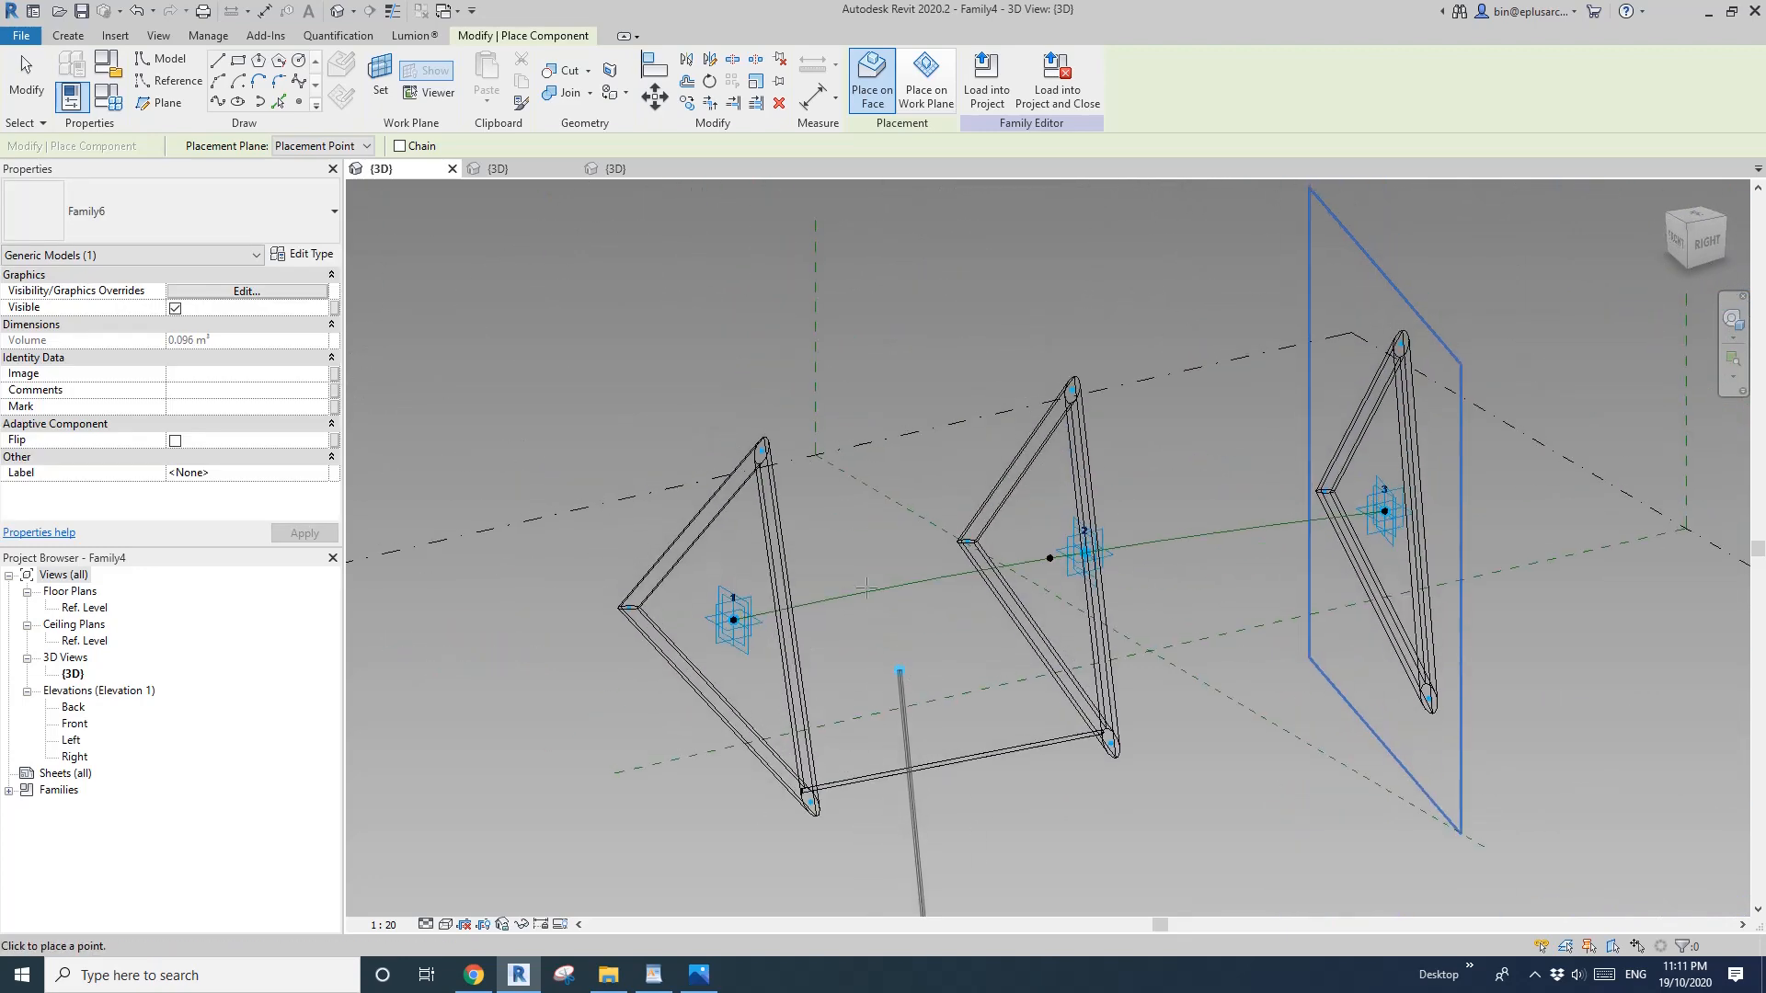
# Try to place a rod between the top corner points of the first and second frames, then end the placement.
pyautogui.scroll(3, 780, 442)
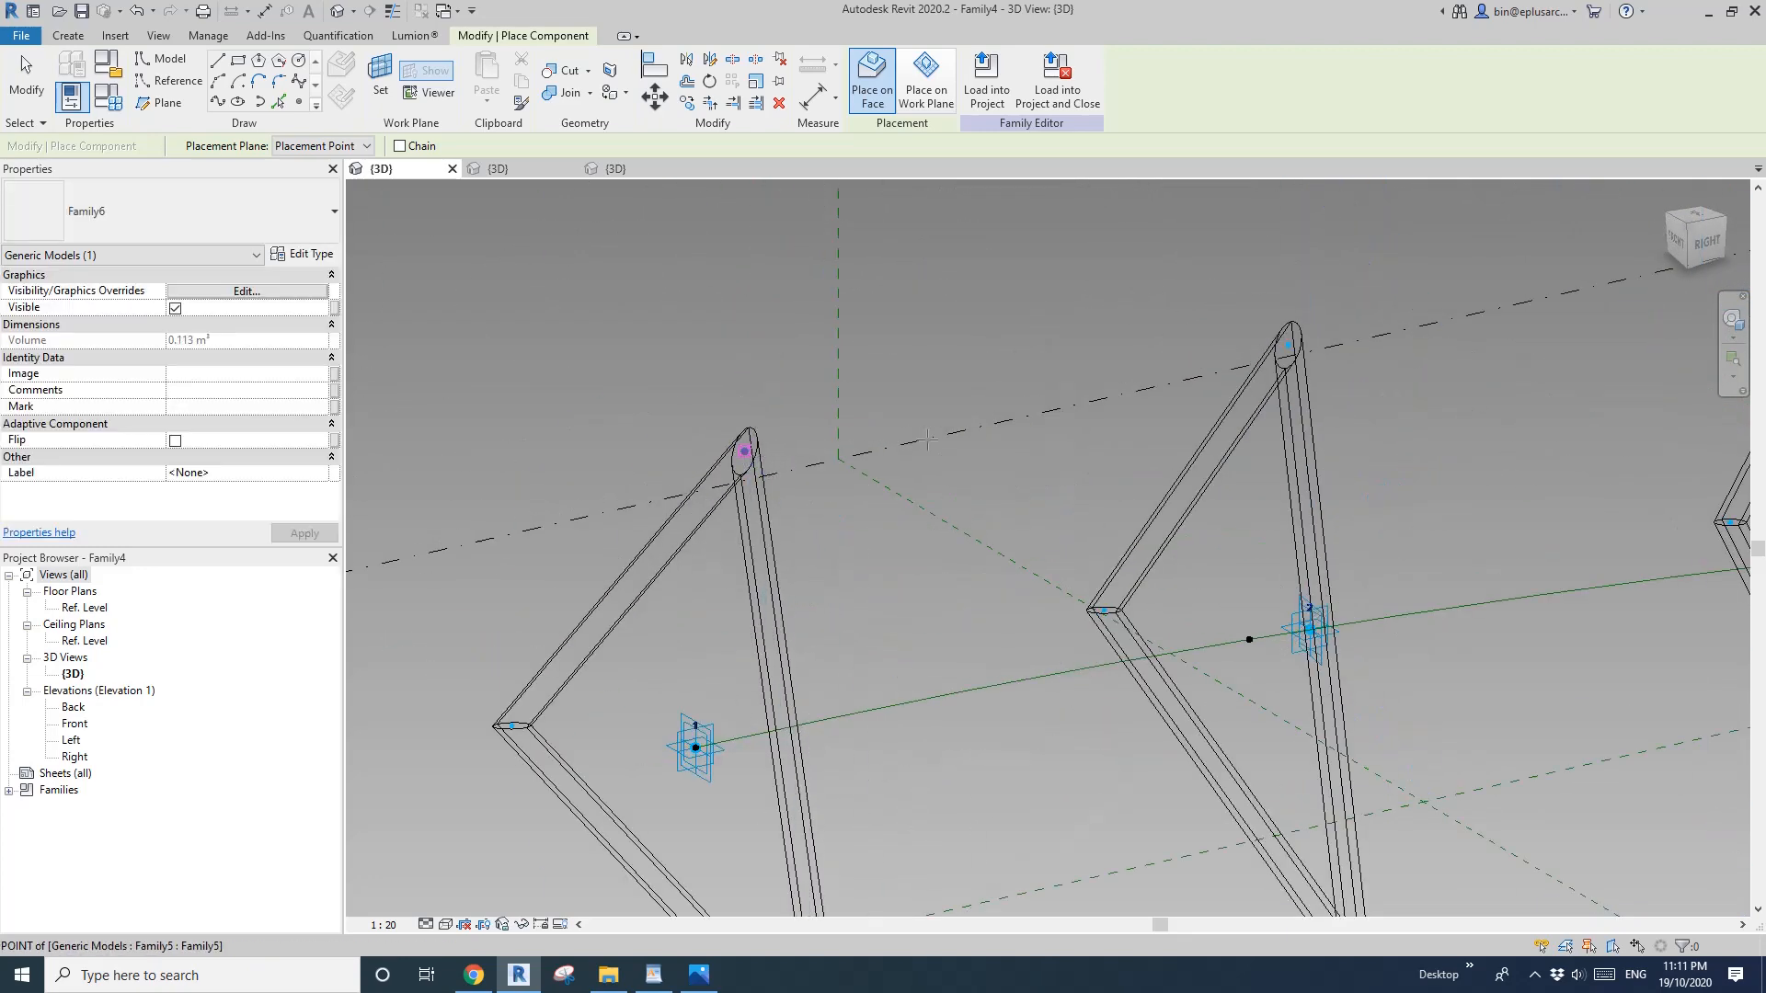
pyautogui.click(1277, 347)
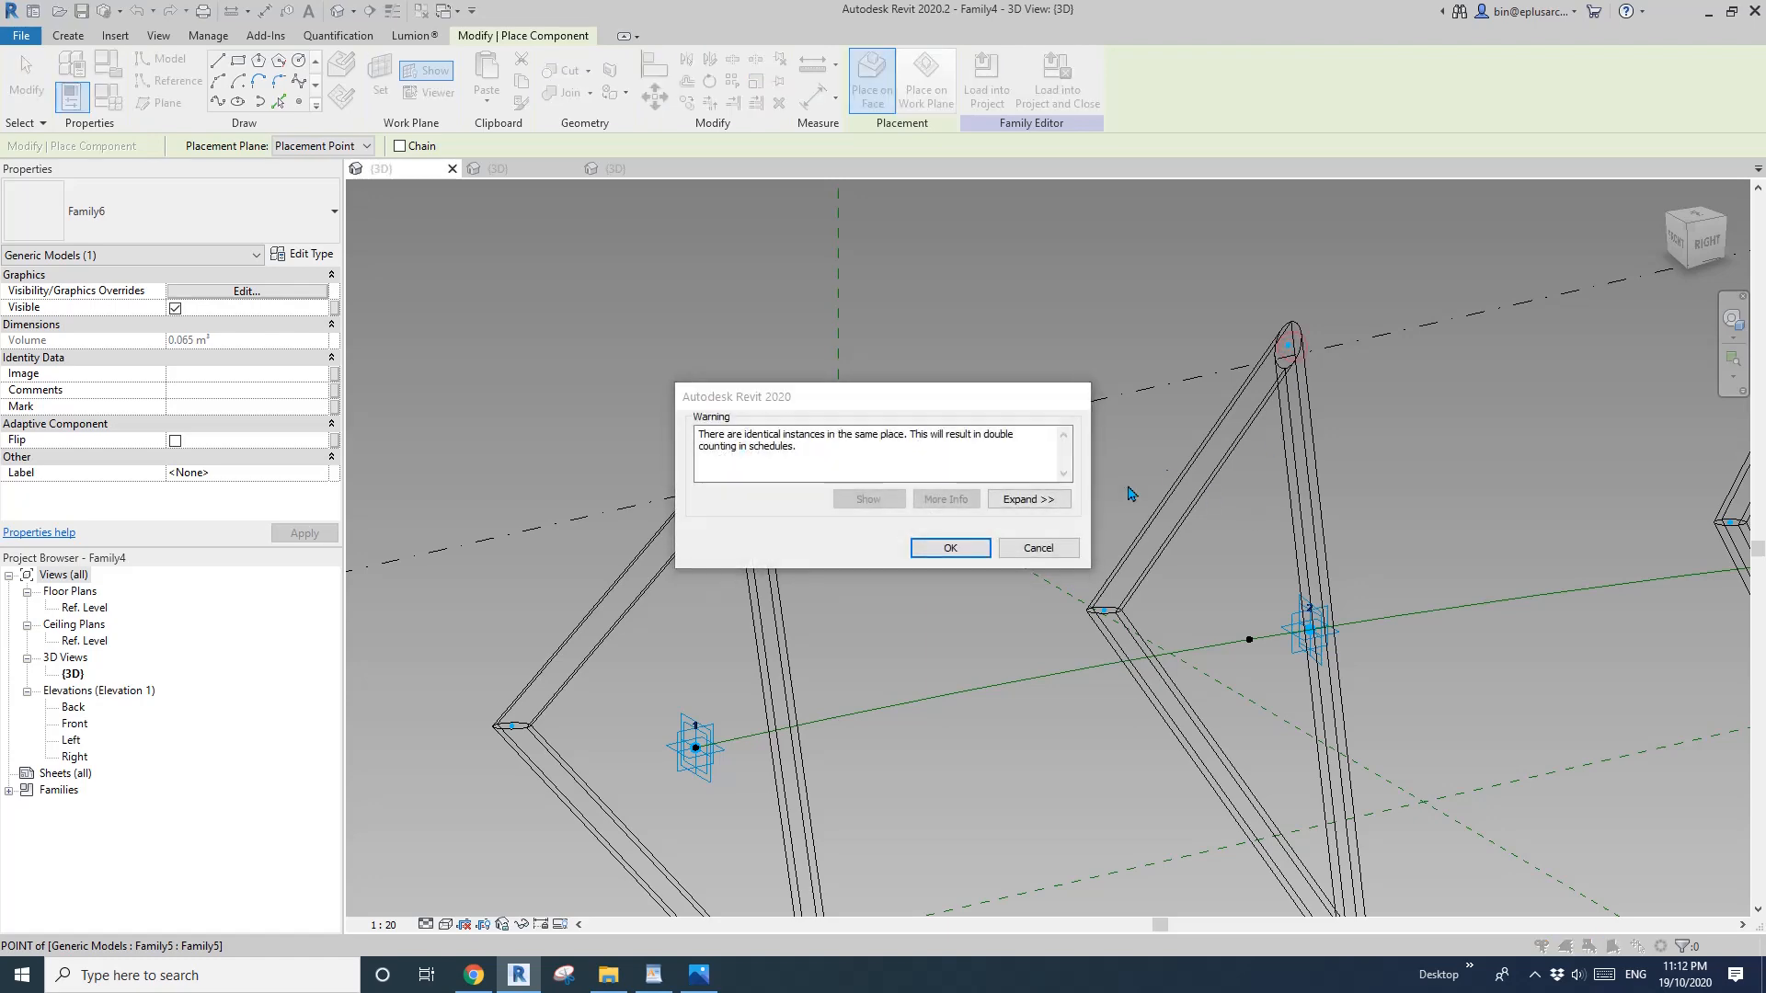
pyautogui.click(1034, 556)
pyautogui.scroll(-3, 1040, 542)
pyautogui.moveTo(1040, 543); pyautogui.dragTo(837, 259, button='middle')
pyautogui.moveTo(866, 349); pyautogui.dragTo(891, 481, button='middle')
pyautogui.scroll(2, 891, 481)
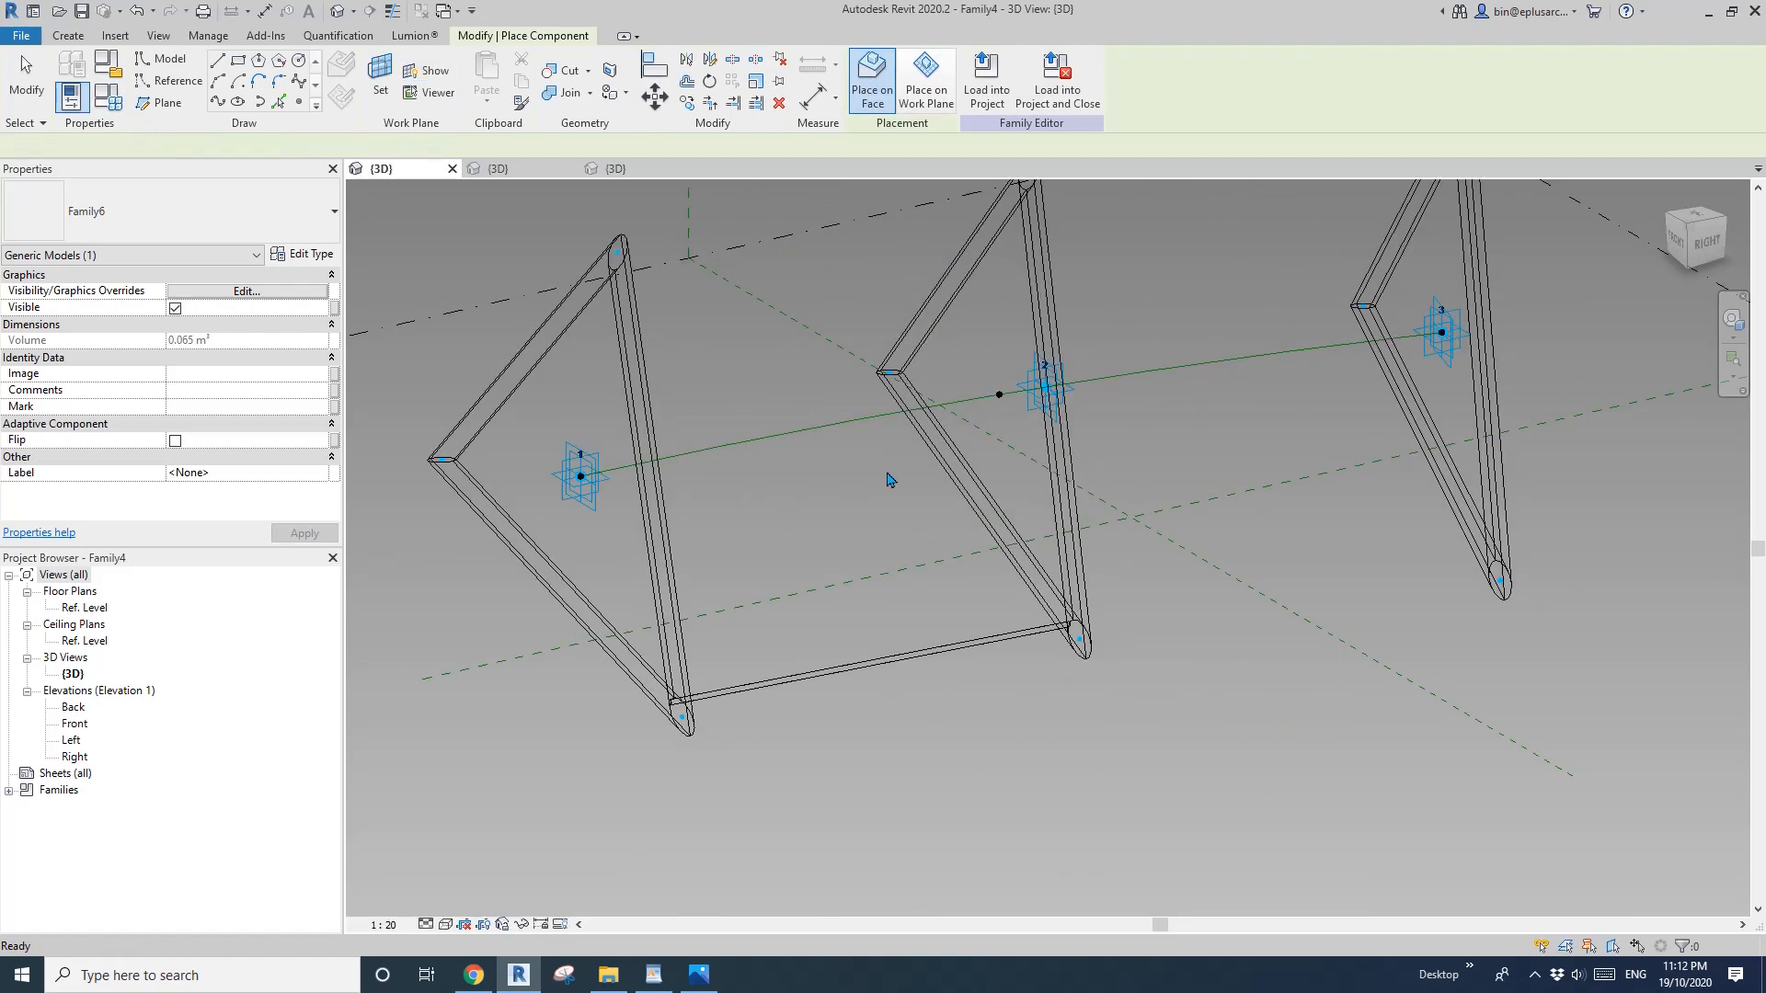
pyautogui.press('Escape')
# Delete the rod joining the two lowest corners and the stray rod beside the frames.
pyautogui.click(918, 654)
pyautogui.keyDown('shift'); pyautogui.moveTo(922, 644); pyautogui.dragTo(930, 588, button='middle'); pyautogui.keyUp('shift')
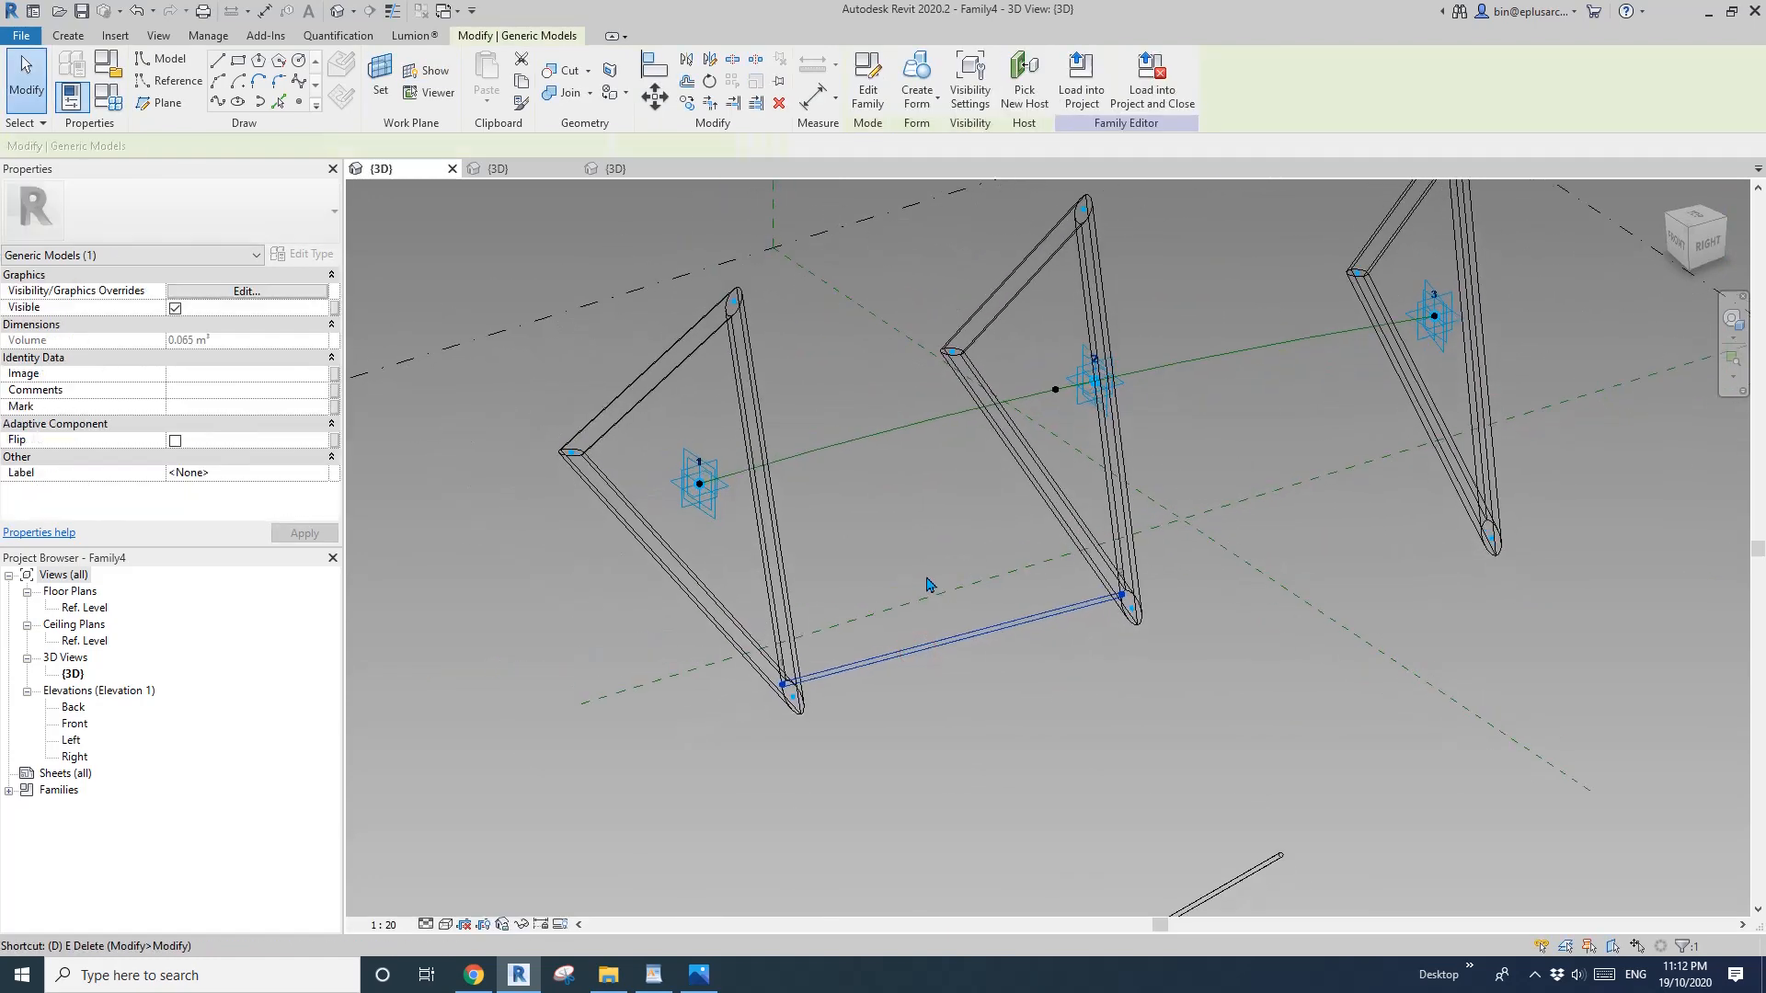
pyautogui.press('Delete')
pyautogui.keyDown('shift'); pyautogui.moveTo(876, 644); pyautogui.dragTo(946, 619, button='middle'); pyautogui.keyUp('shift')
pyautogui.scroll(-2, 998, 717)
pyautogui.moveTo(998, 717); pyautogui.dragTo(977, 544, button='middle')
pyautogui.scroll(-1, 978, 589)
pyautogui.keyDown('shift'); pyautogui.moveTo(988, 625); pyautogui.dragTo(888, 703, button='middle'); pyautogui.keyUp('shift')
pyautogui.click(954, 669)
pyautogui.press('Delete')
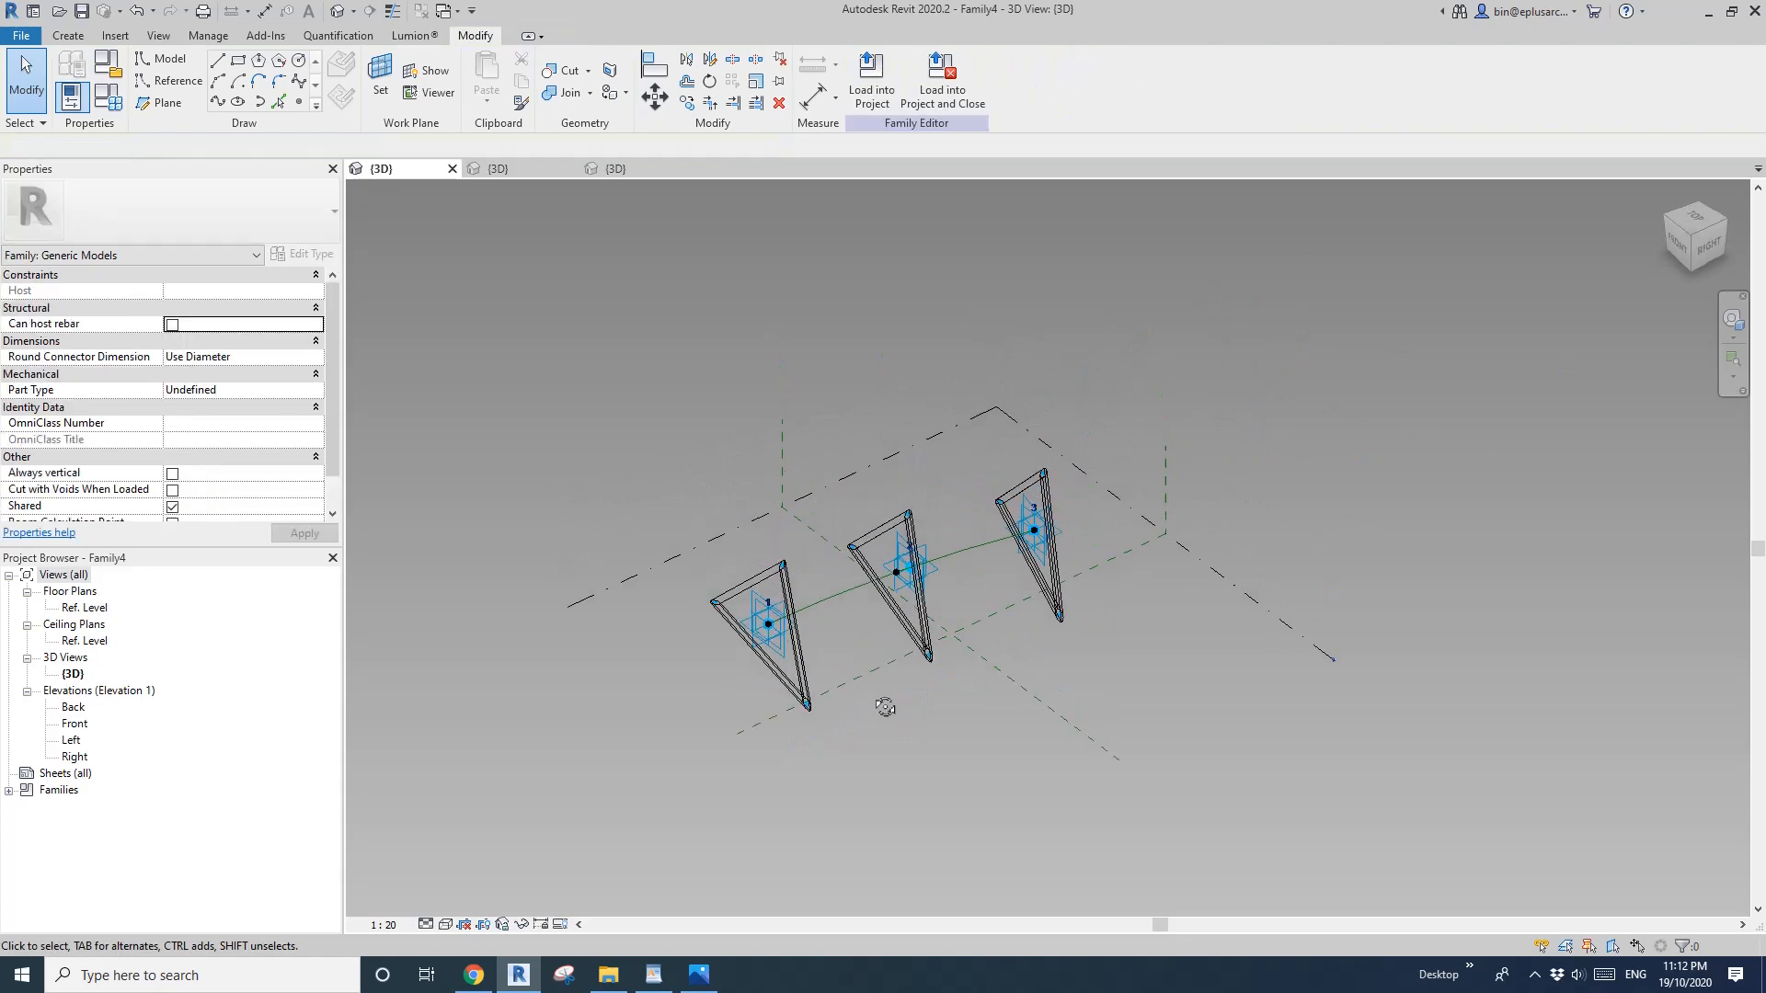
# Inspect the two adaptive placement points in the rod family.
pyautogui.click(626, 171)
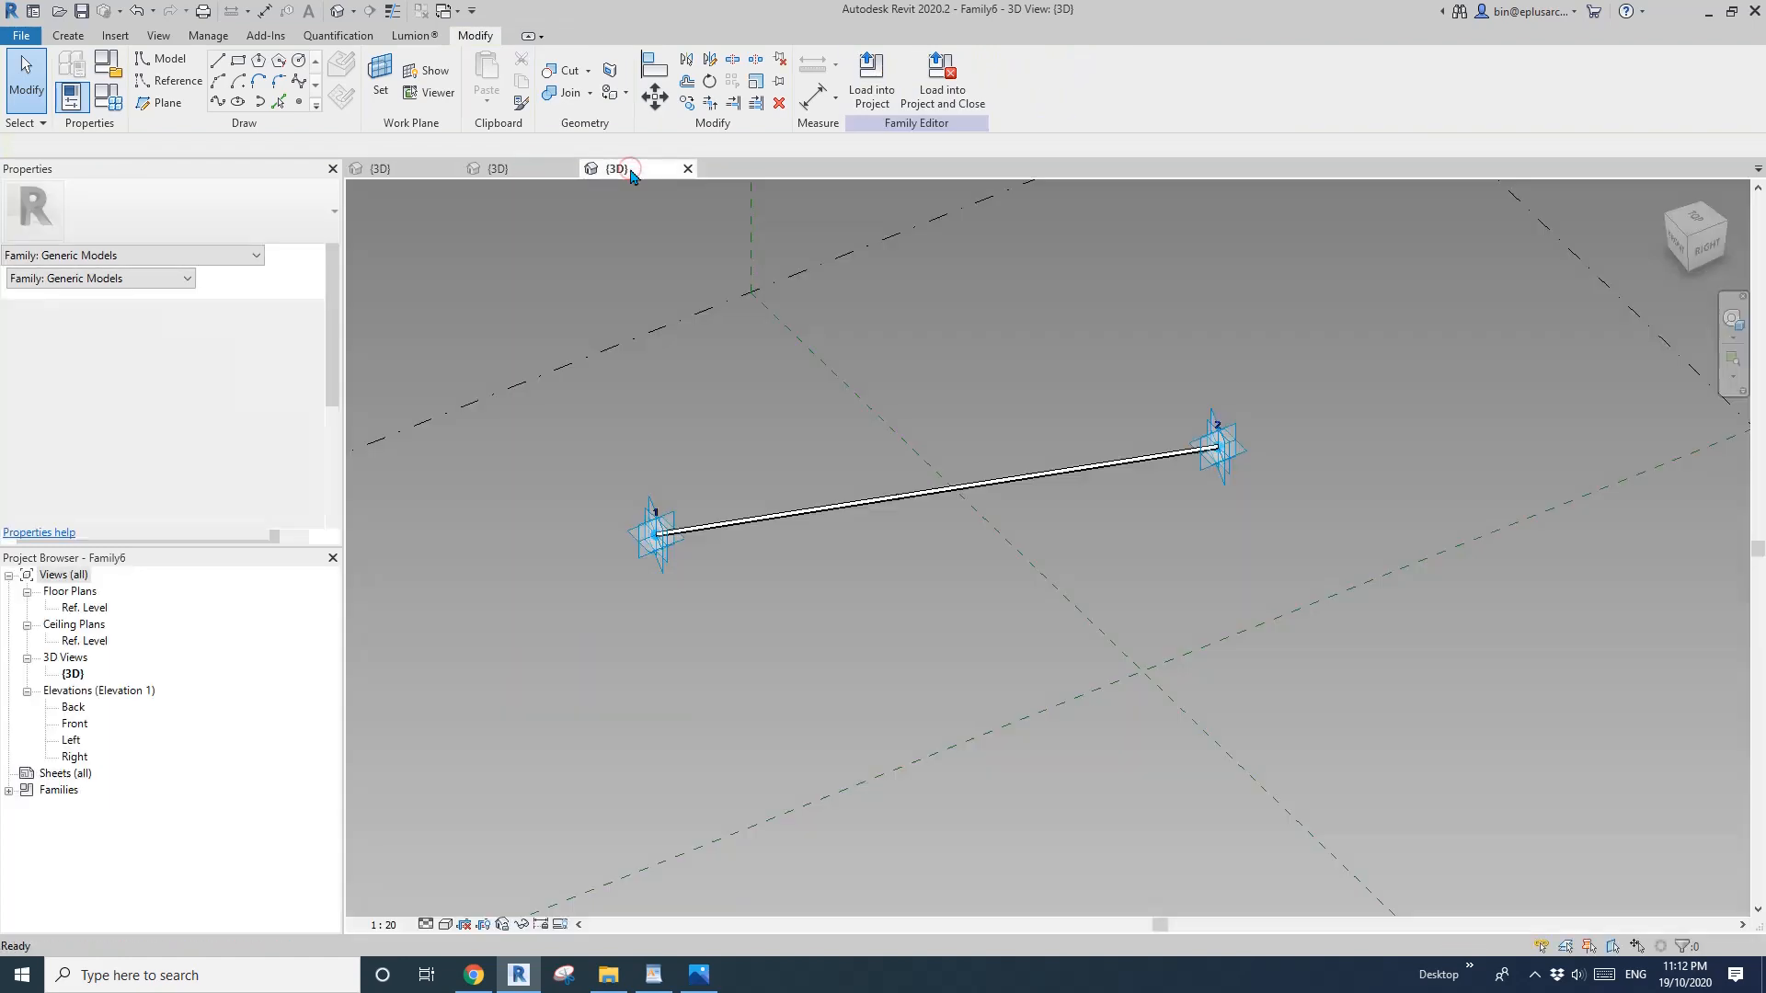
pyautogui.click(666, 567)
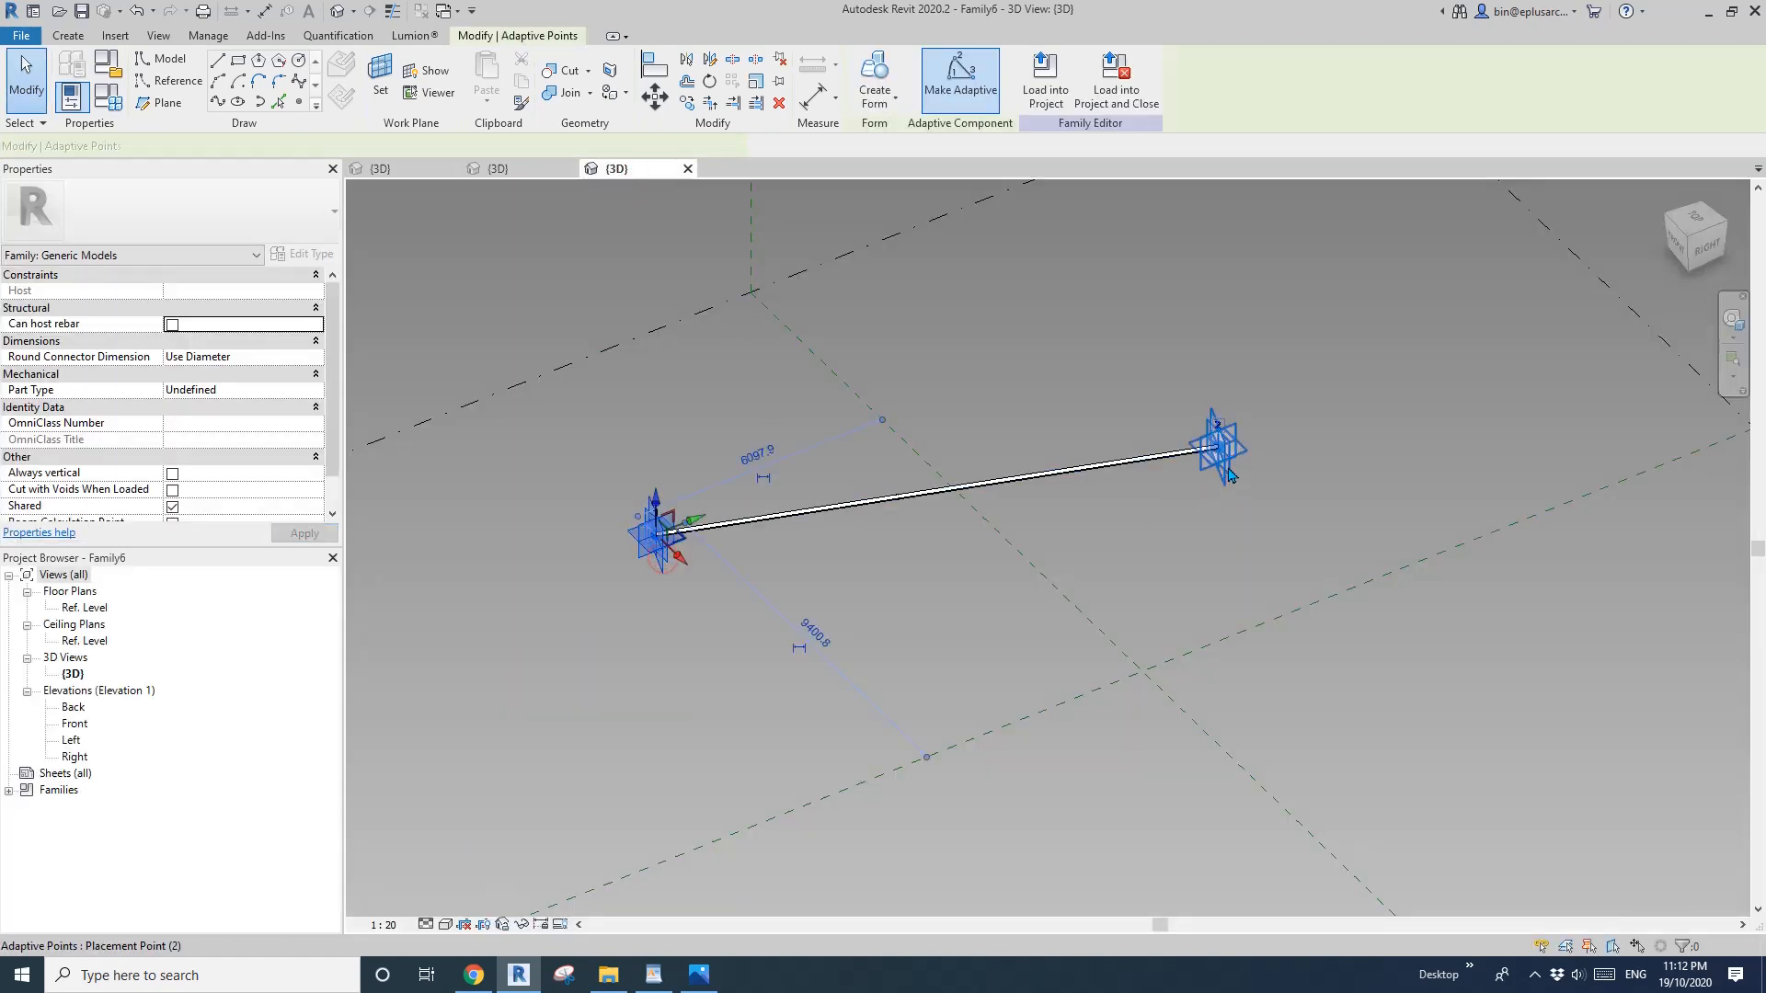
pyautogui.click(1228, 479)
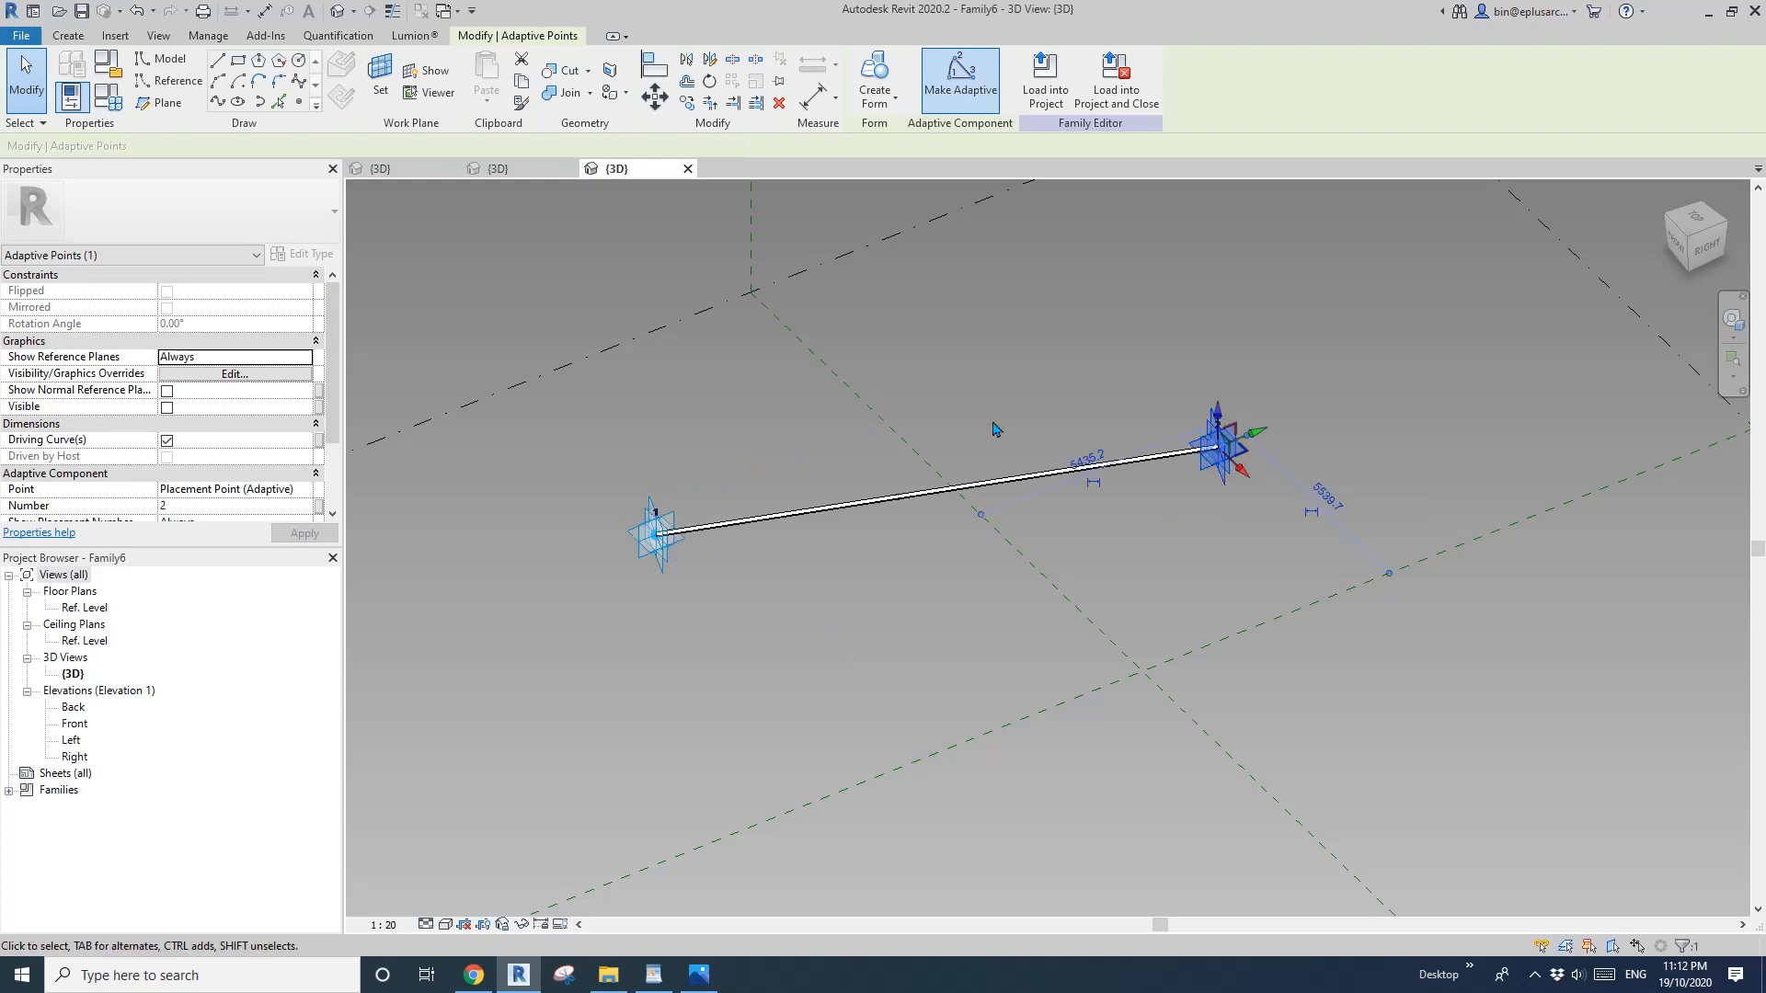
pyautogui.press('Escape')
# Return to the truss family, start placing a Family6 rod, and check the placement plane options, keeping Placement Point.
pyautogui.click(414, 169)
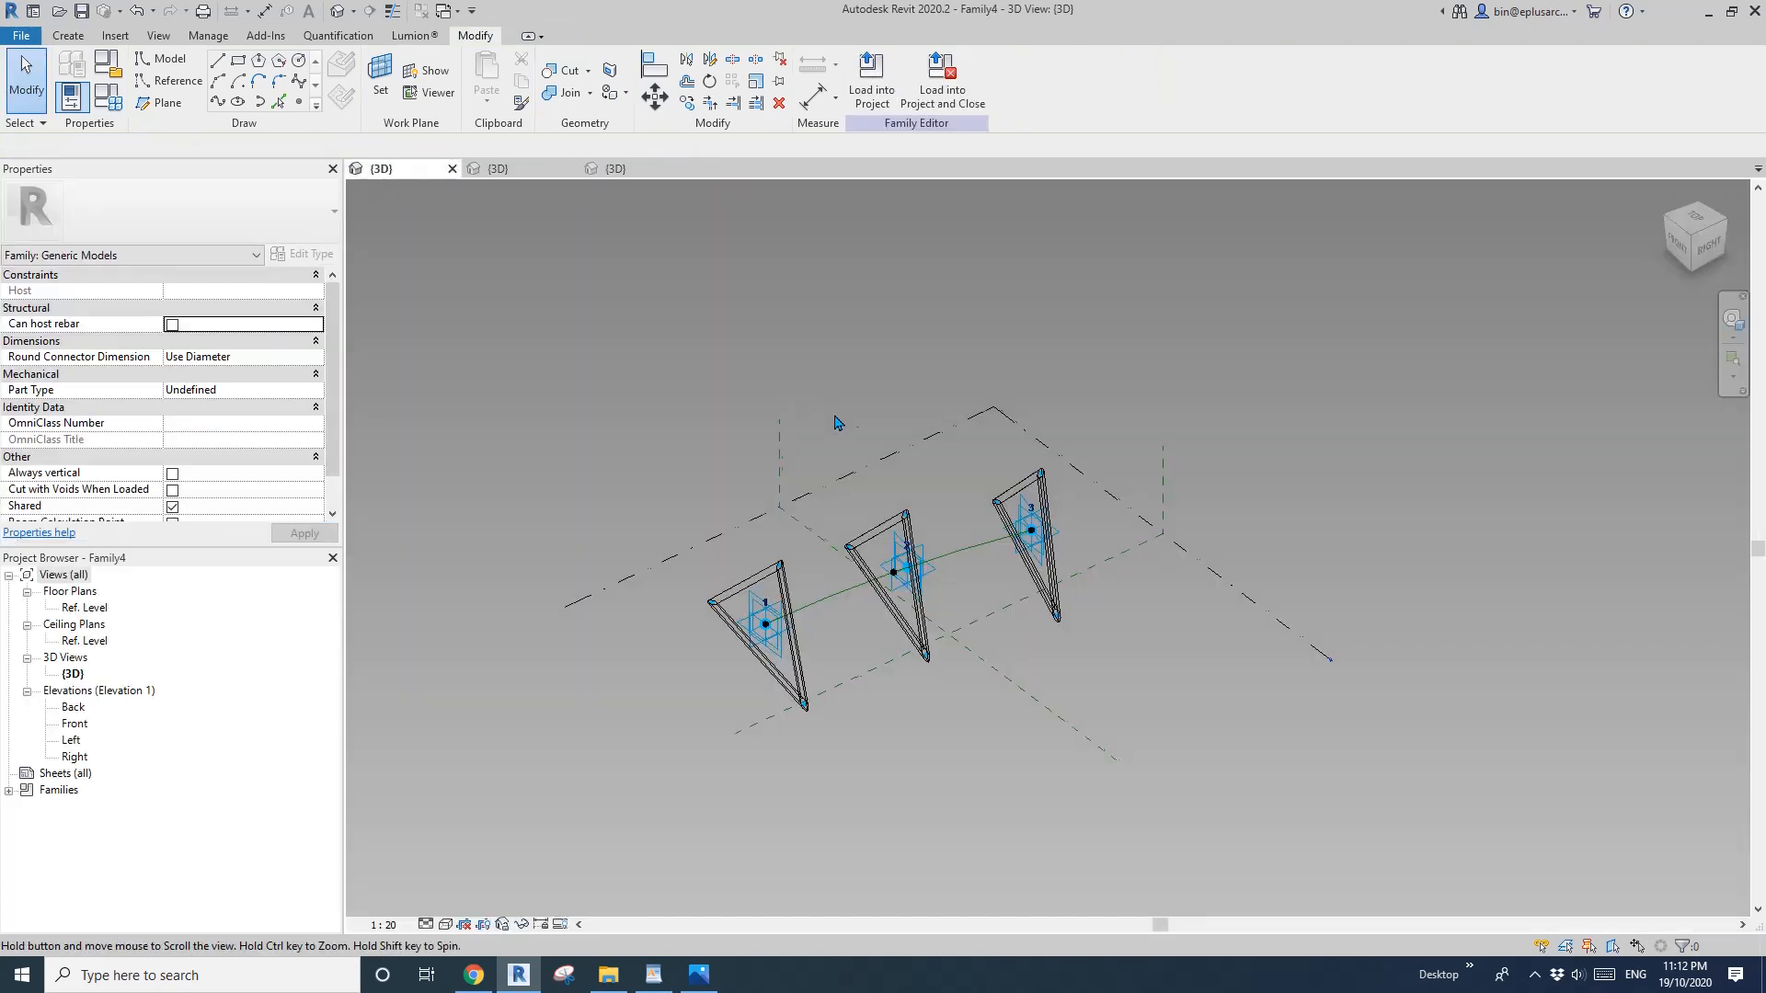
pyautogui.click(68, 35)
pyautogui.click(493, 73)
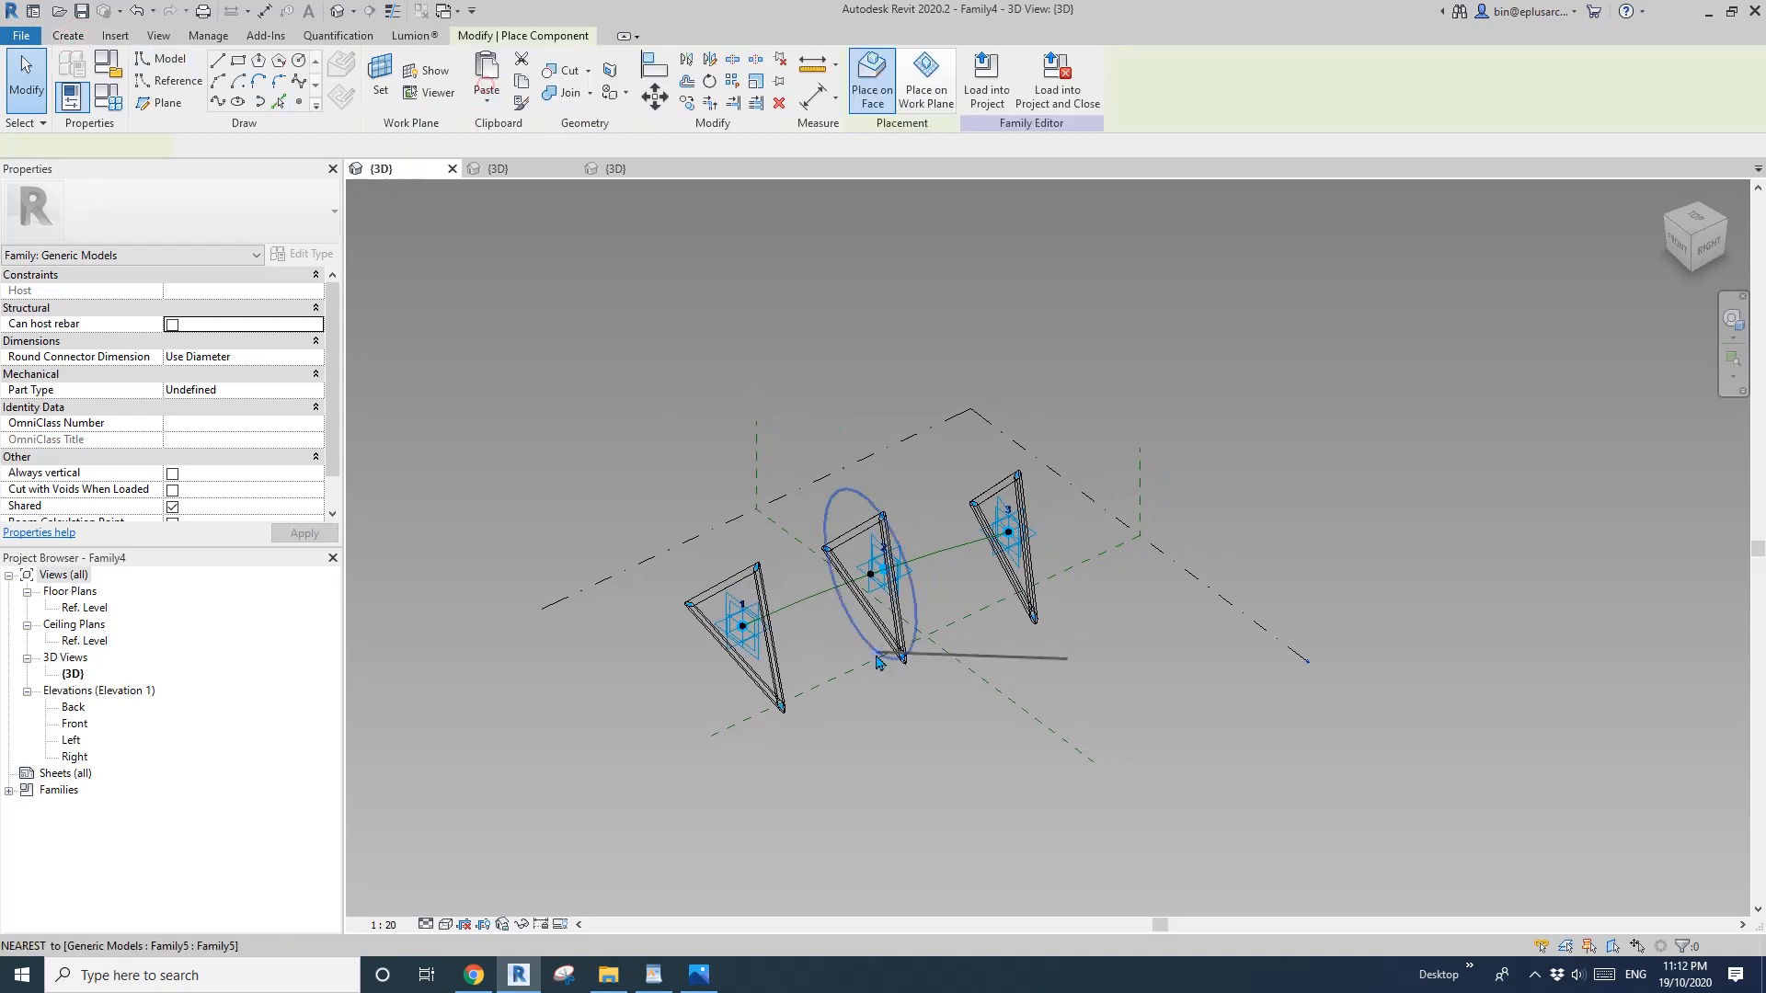
pyautogui.keyDown('shift'); pyautogui.moveTo(844, 659); pyautogui.dragTo(842, 735, button='middle'); pyautogui.keyUp('shift')
pyautogui.moveTo(864, 603); pyautogui.dragTo(966, 429, button='middle')
pyautogui.scroll(-1, 934, 545)
pyautogui.keyDown('shift'); pyautogui.moveTo(934, 545); pyautogui.dragTo(951, 495, button='middle'); pyautogui.keyUp('shift')
pyautogui.click(346, 147)
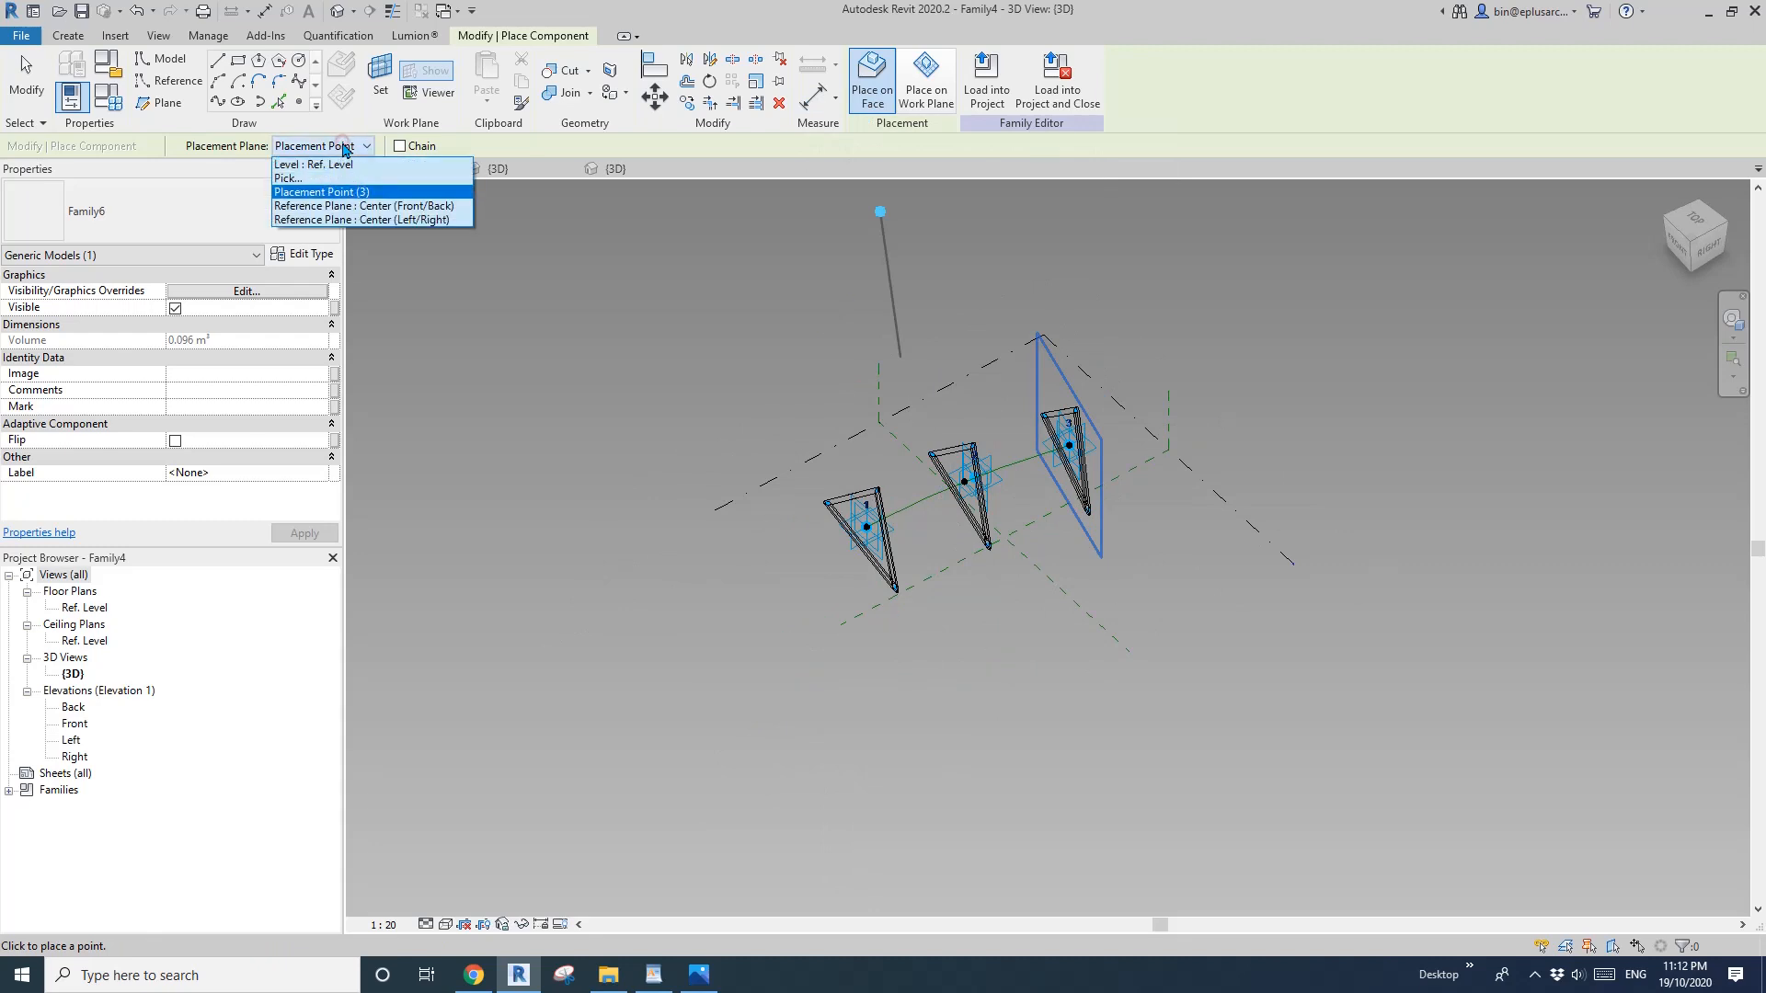
pyautogui.click(346, 147)
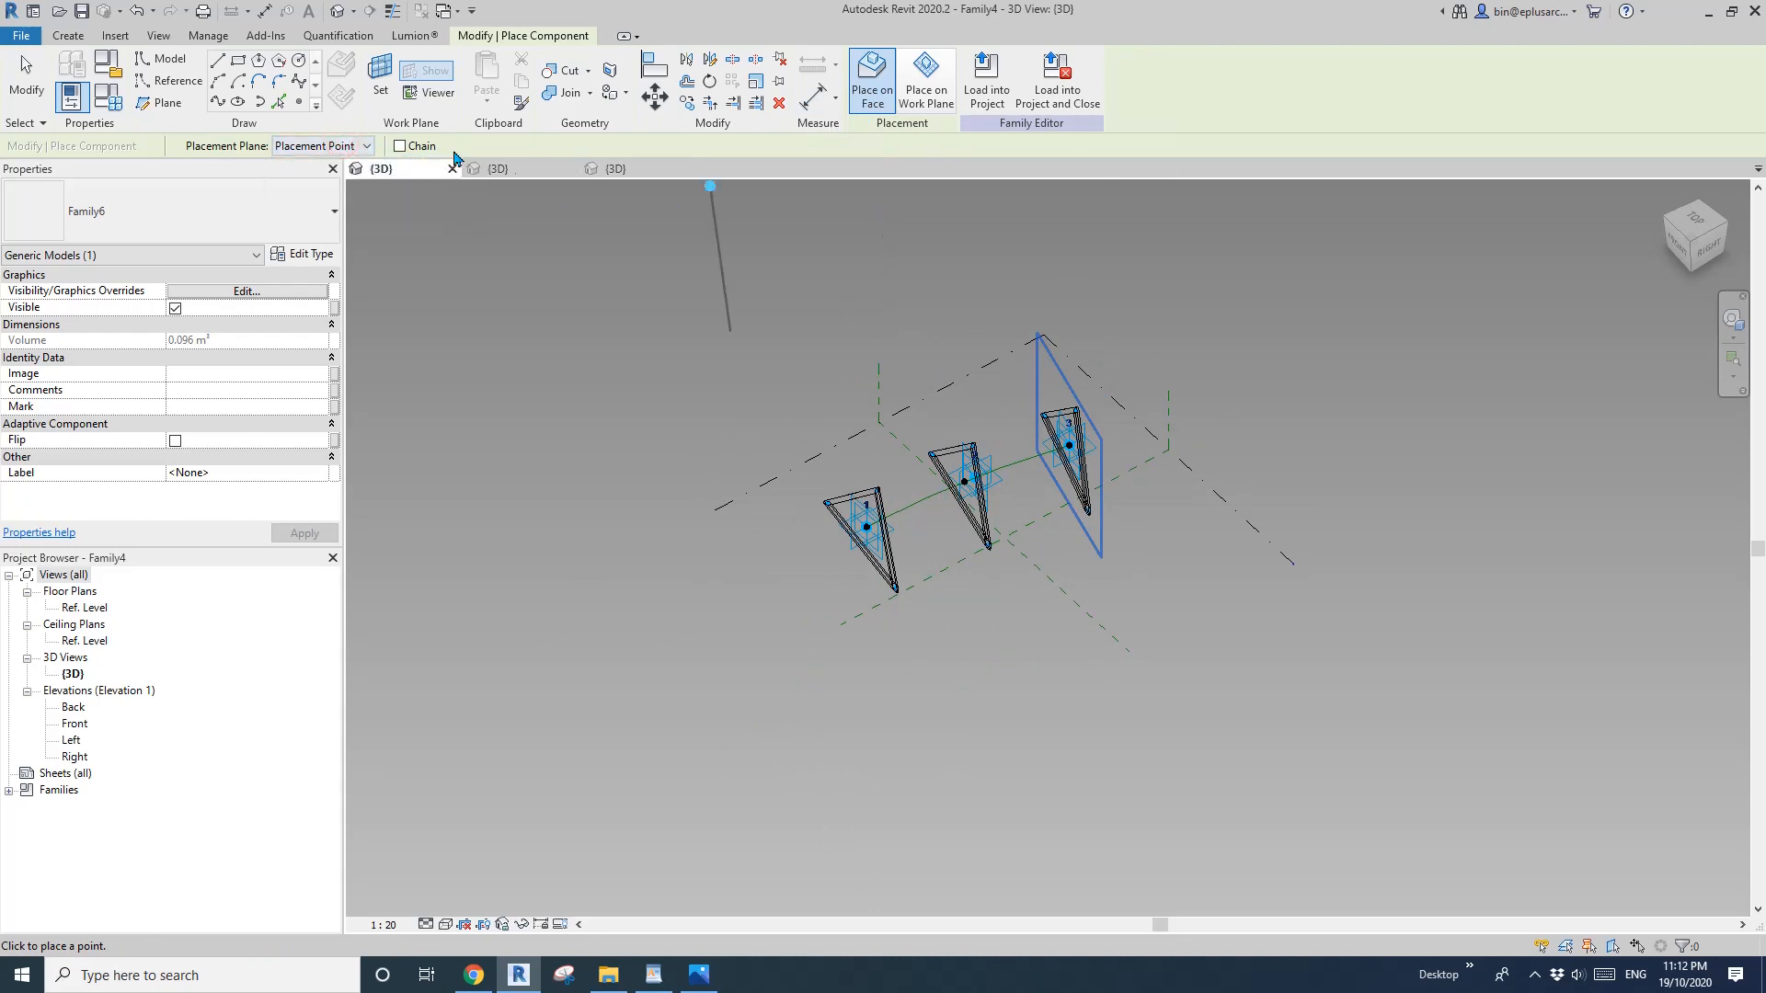
pyautogui.click(350, 147)
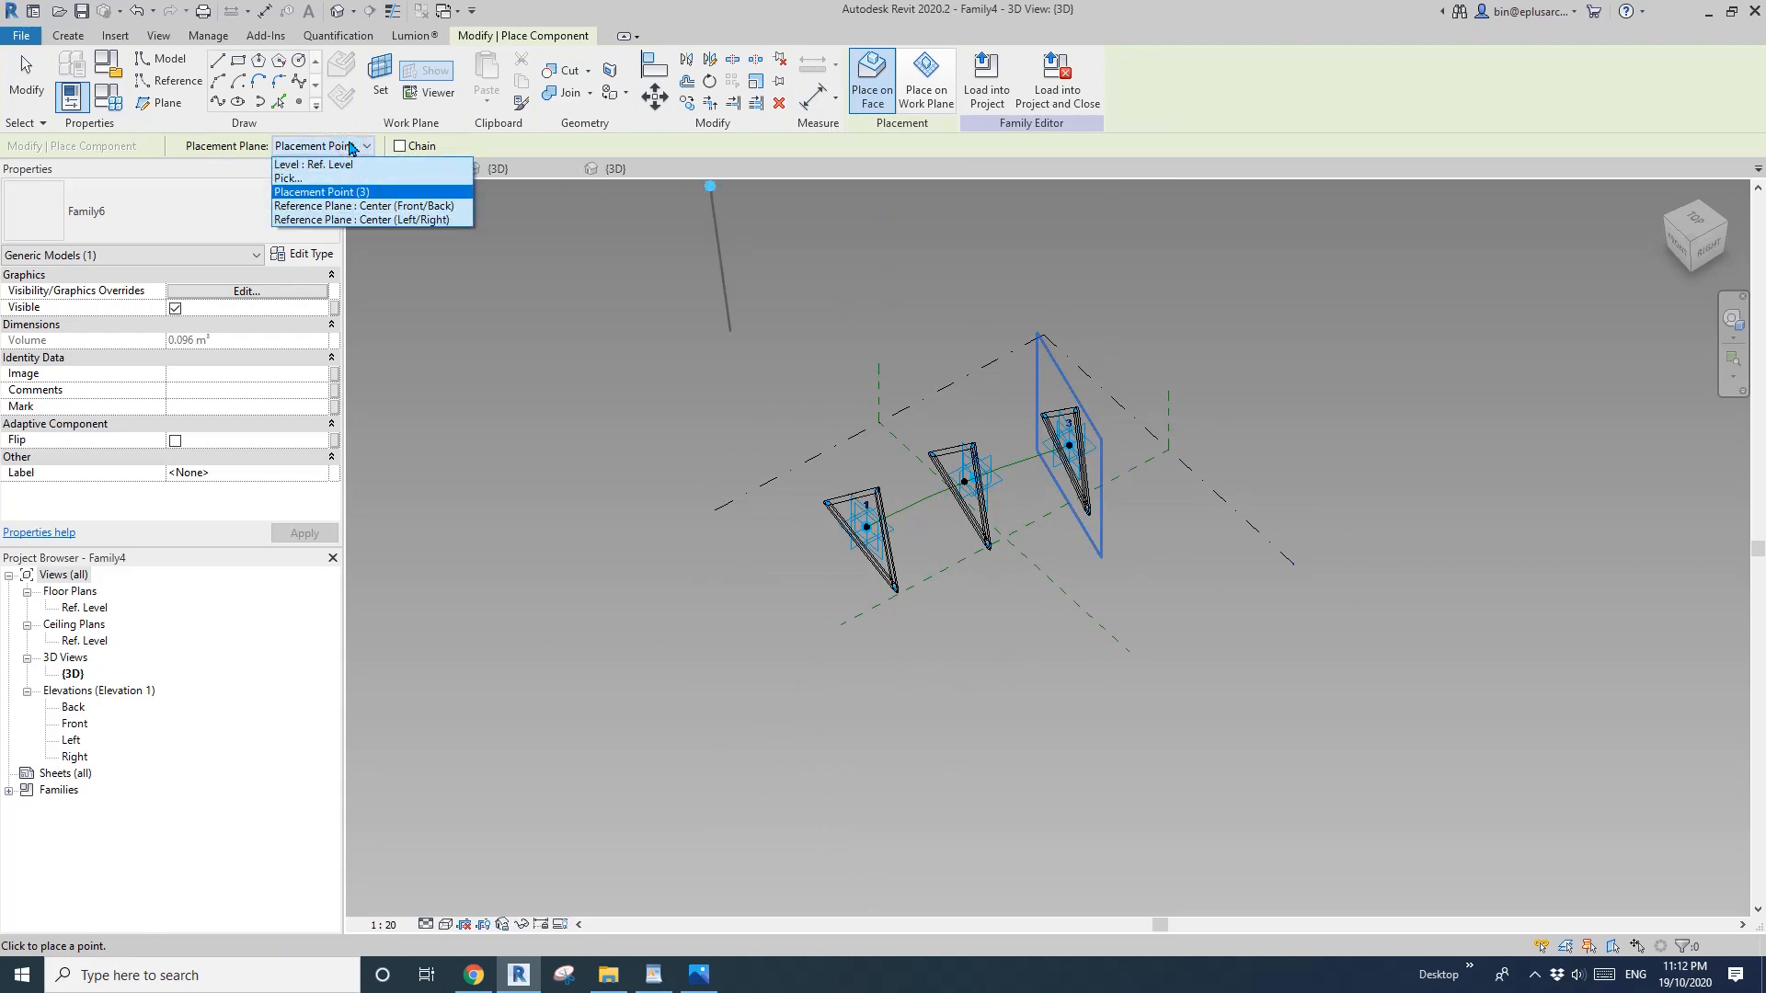
pyautogui.click(351, 147)
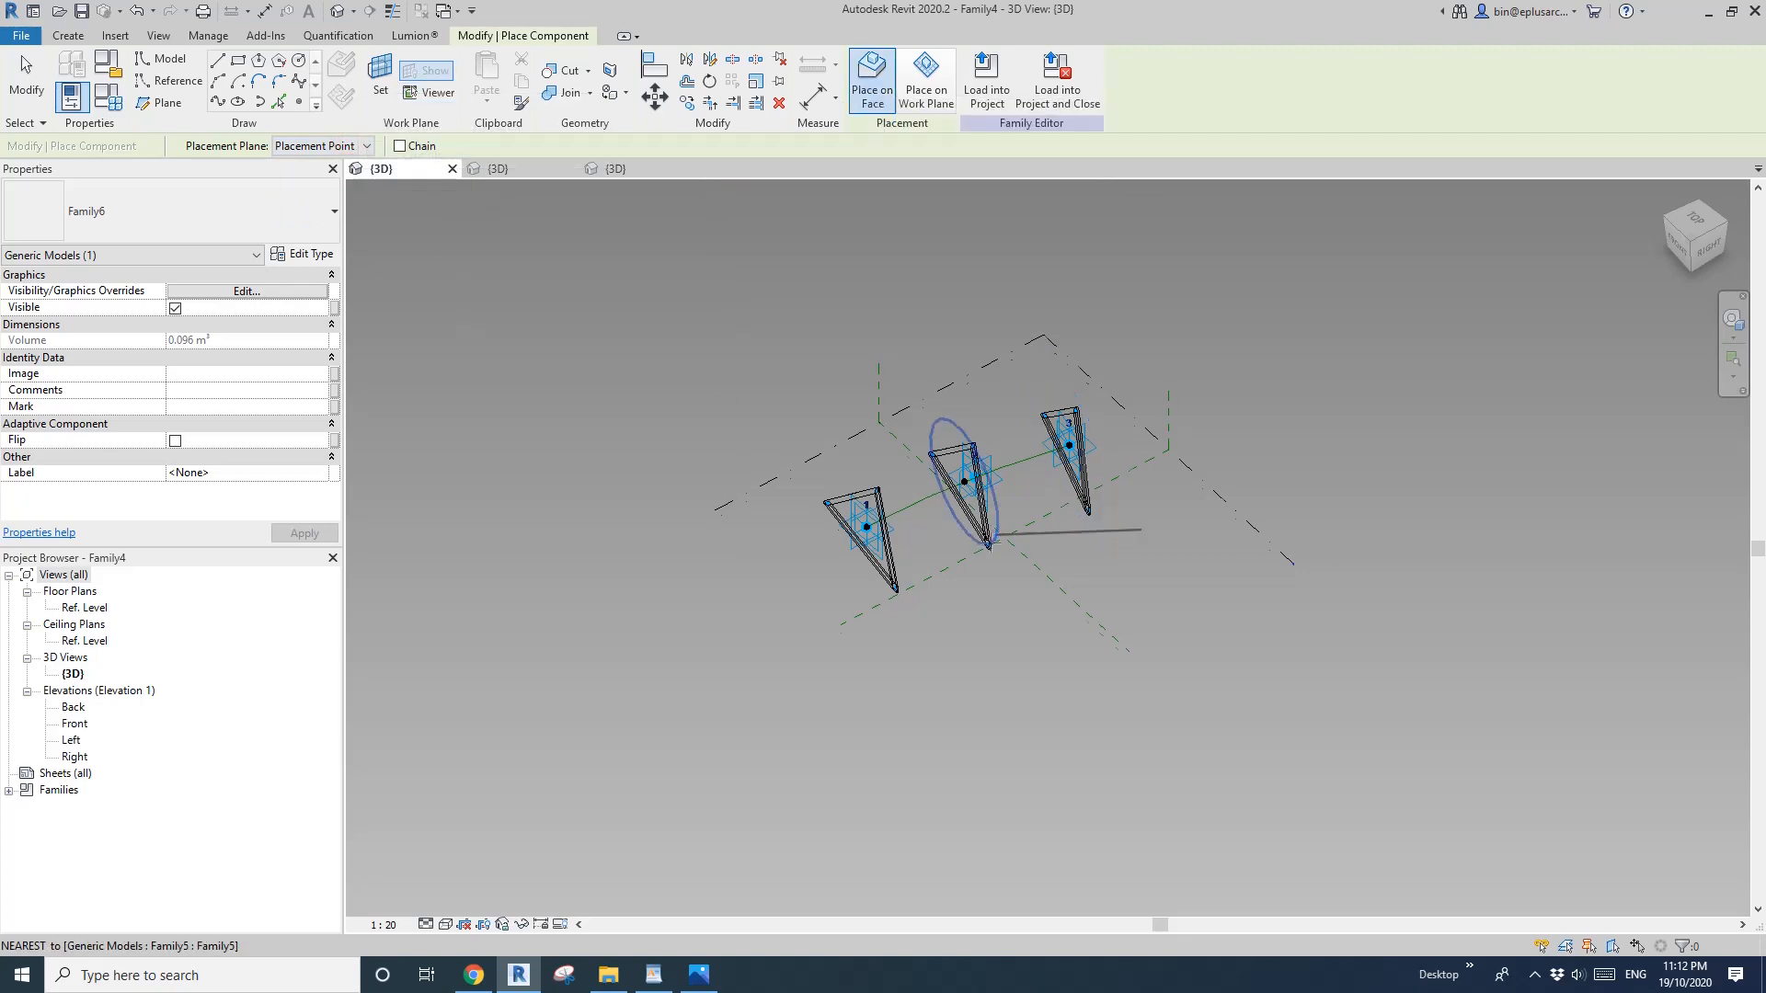
# Examine the available snap points at the top corners of the second triangular frame.
pyautogui.scroll(5, 991, 543)
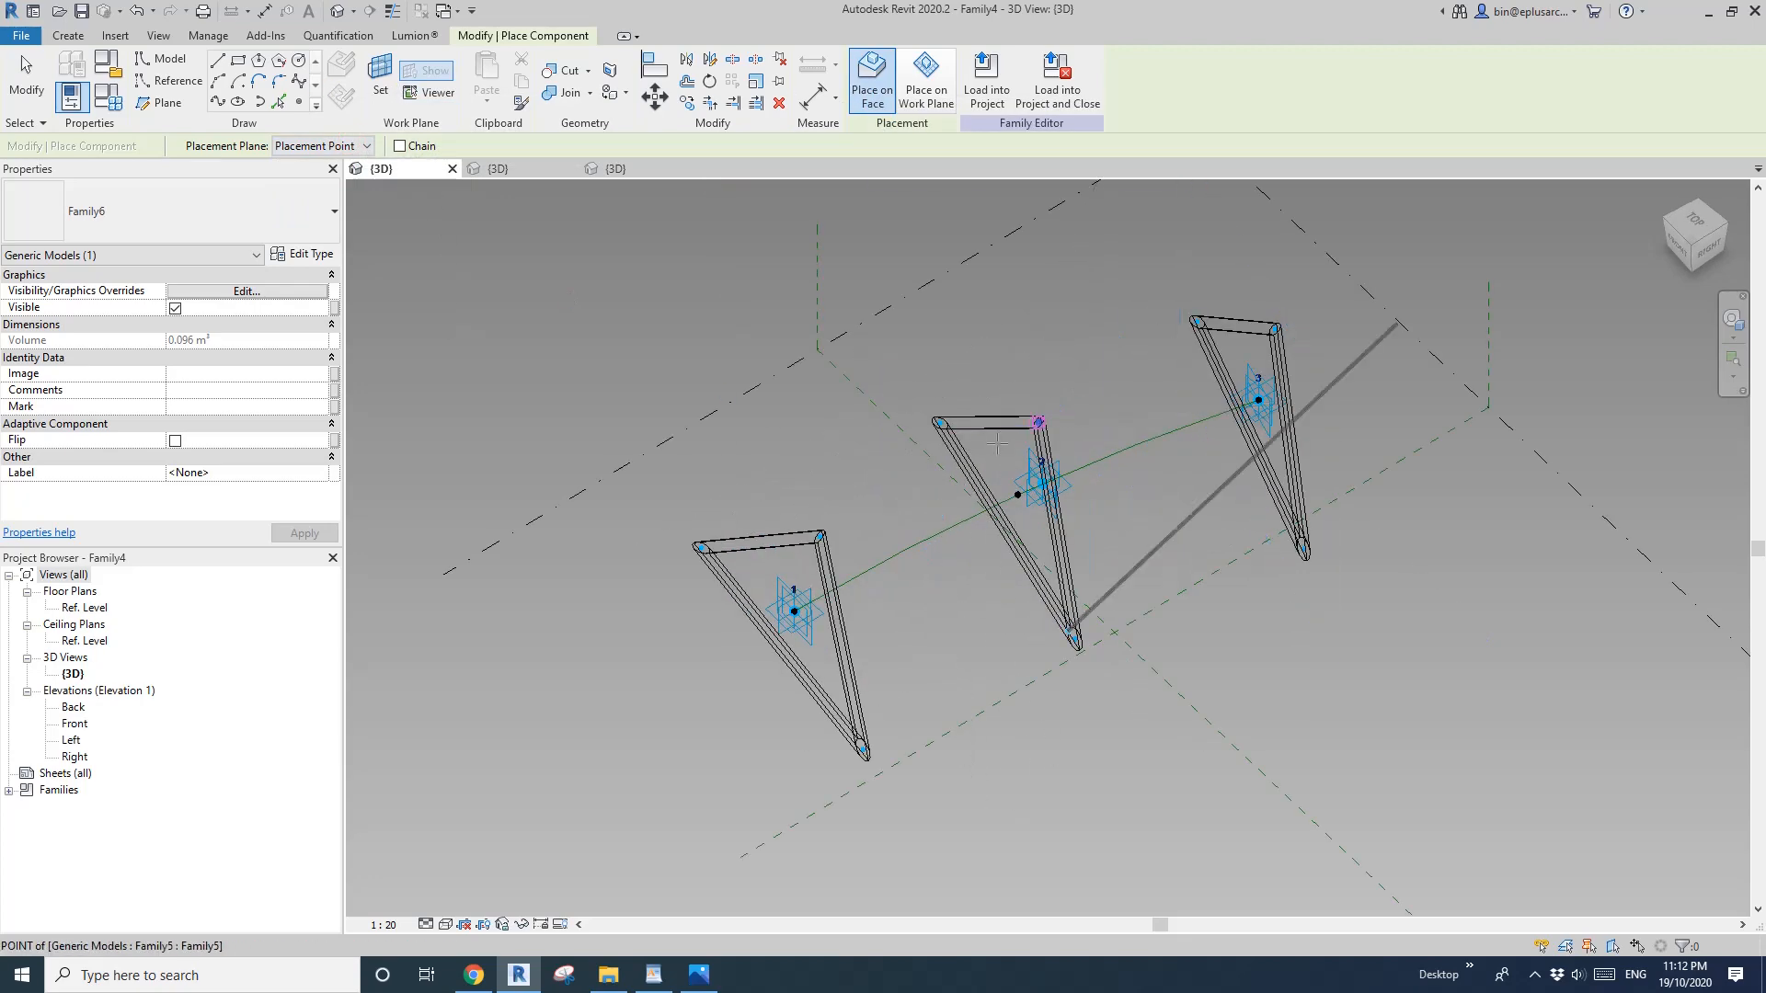
pyautogui.moveTo(1043, 395); pyautogui.dragTo(916, 438, button='middle')
pyautogui.scroll(-1, 949, 431)
pyautogui.scroll(1, 916, 438)
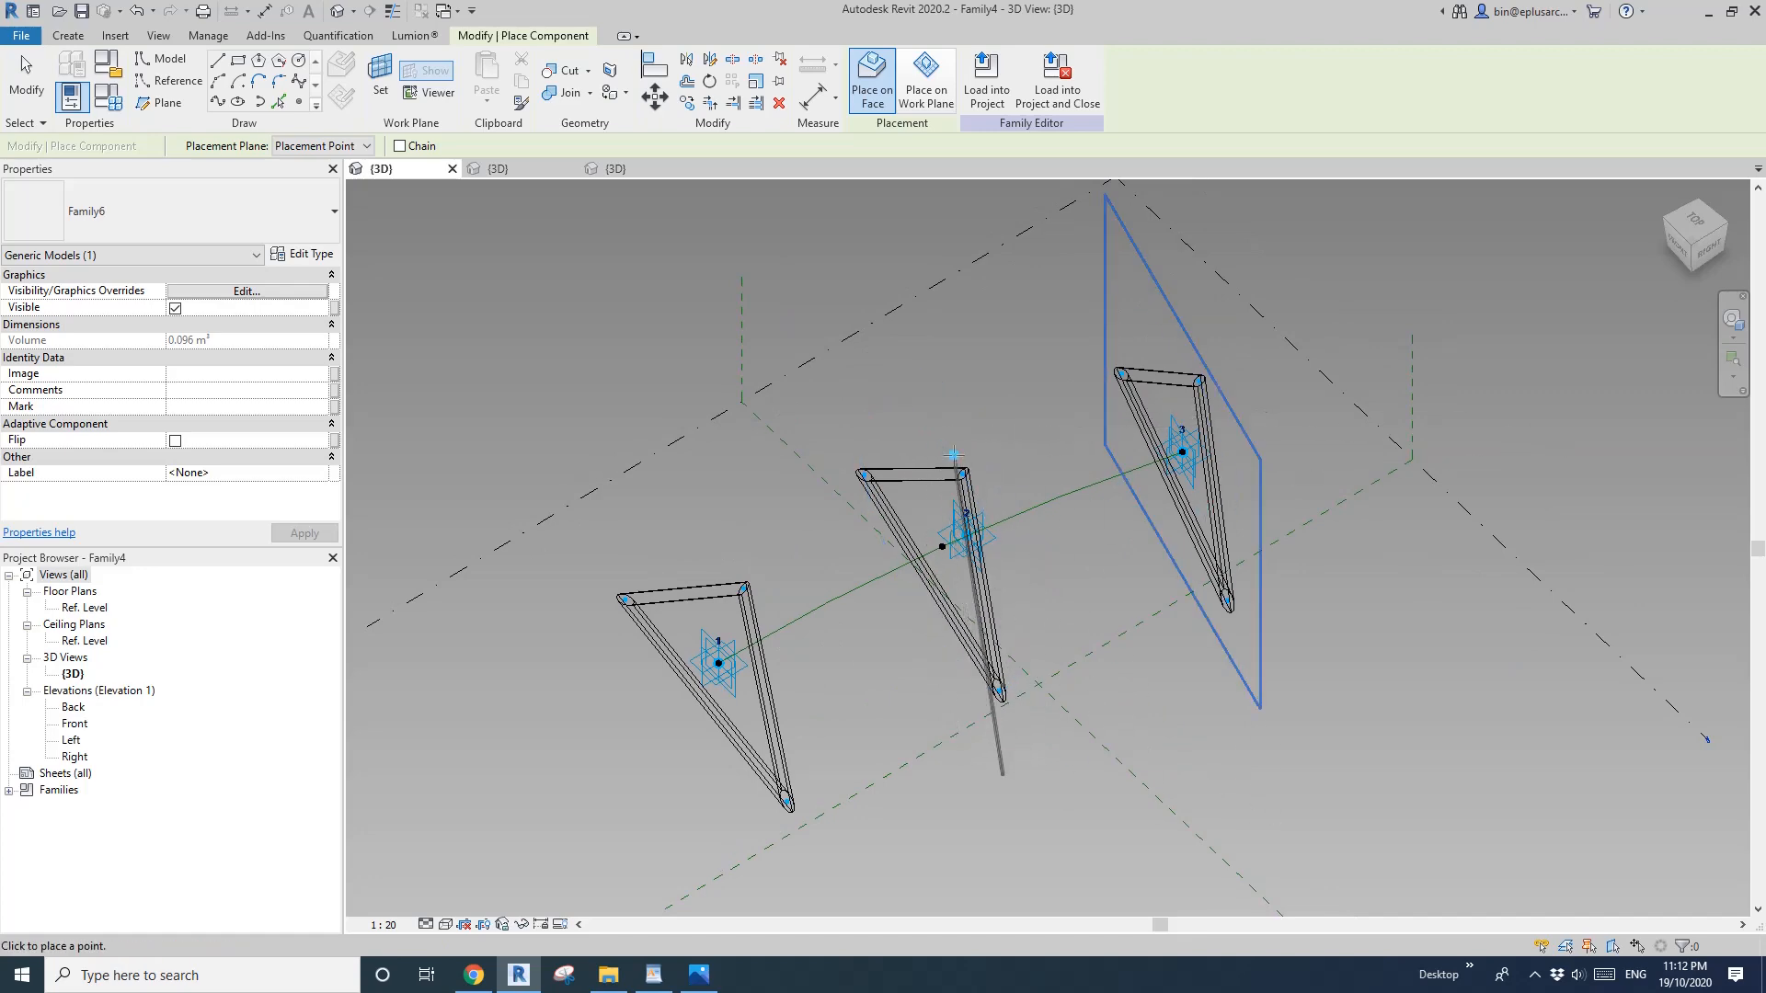
pyautogui.scroll(5, 963, 479)
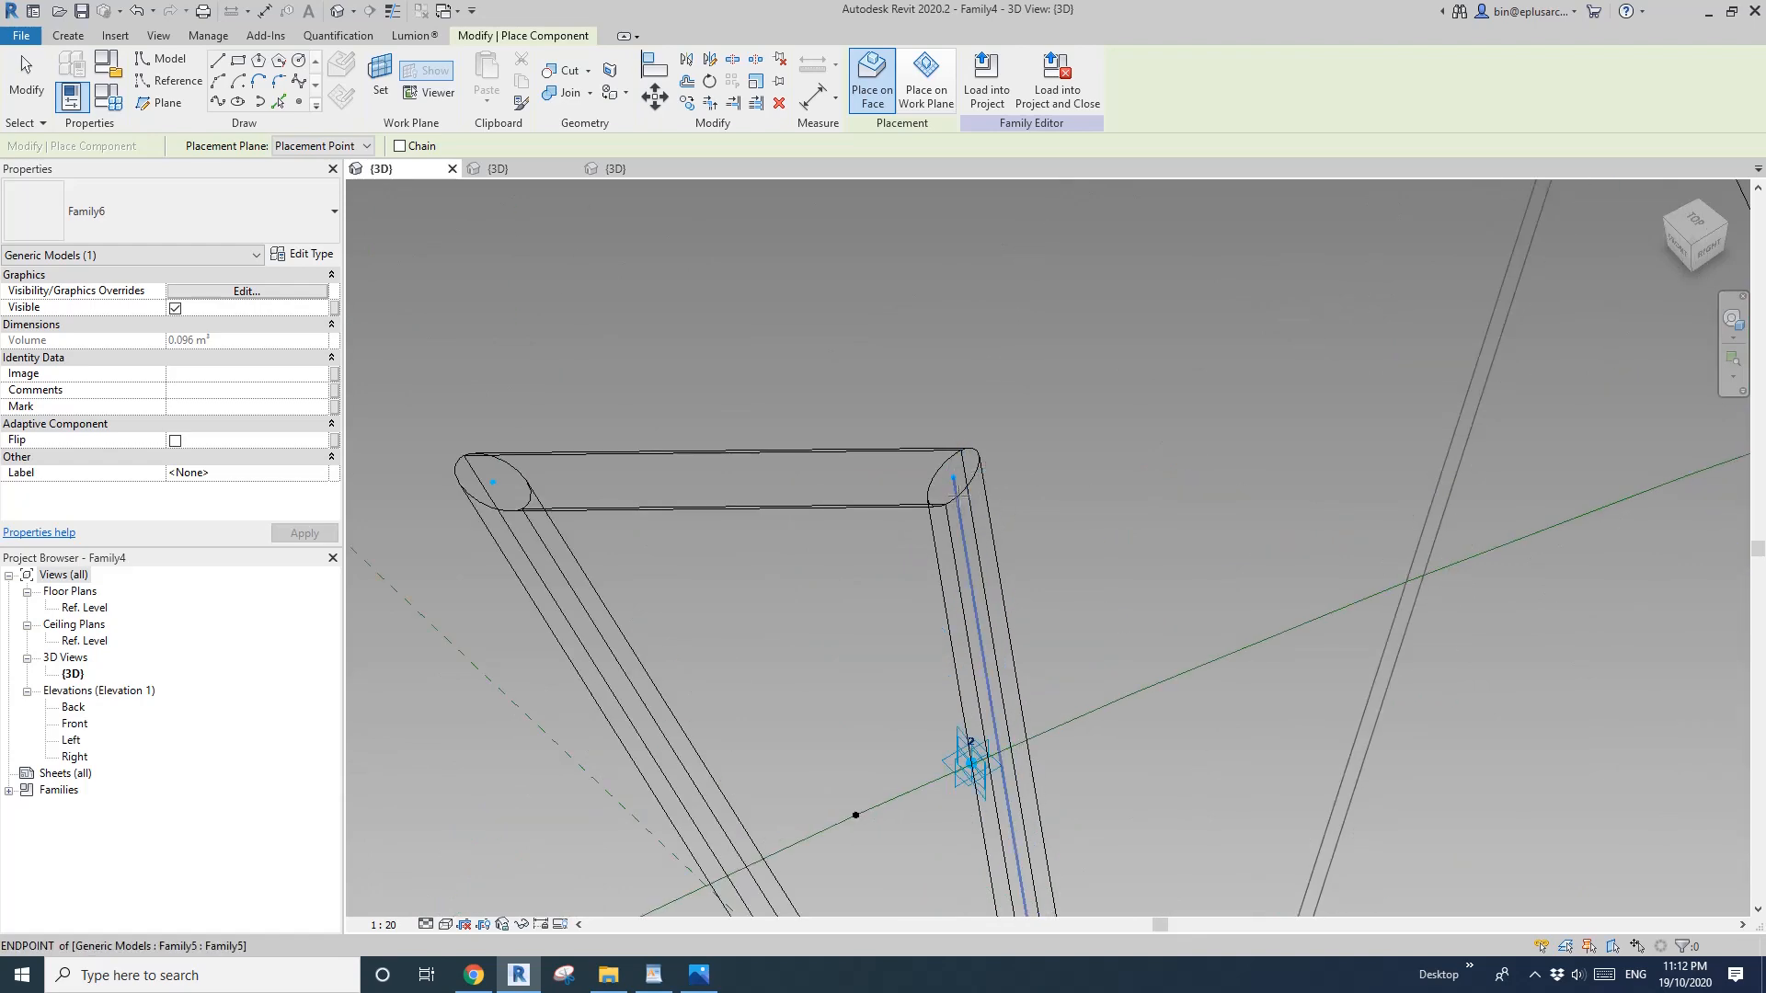
pyautogui.scroll(-5, 953, 478)
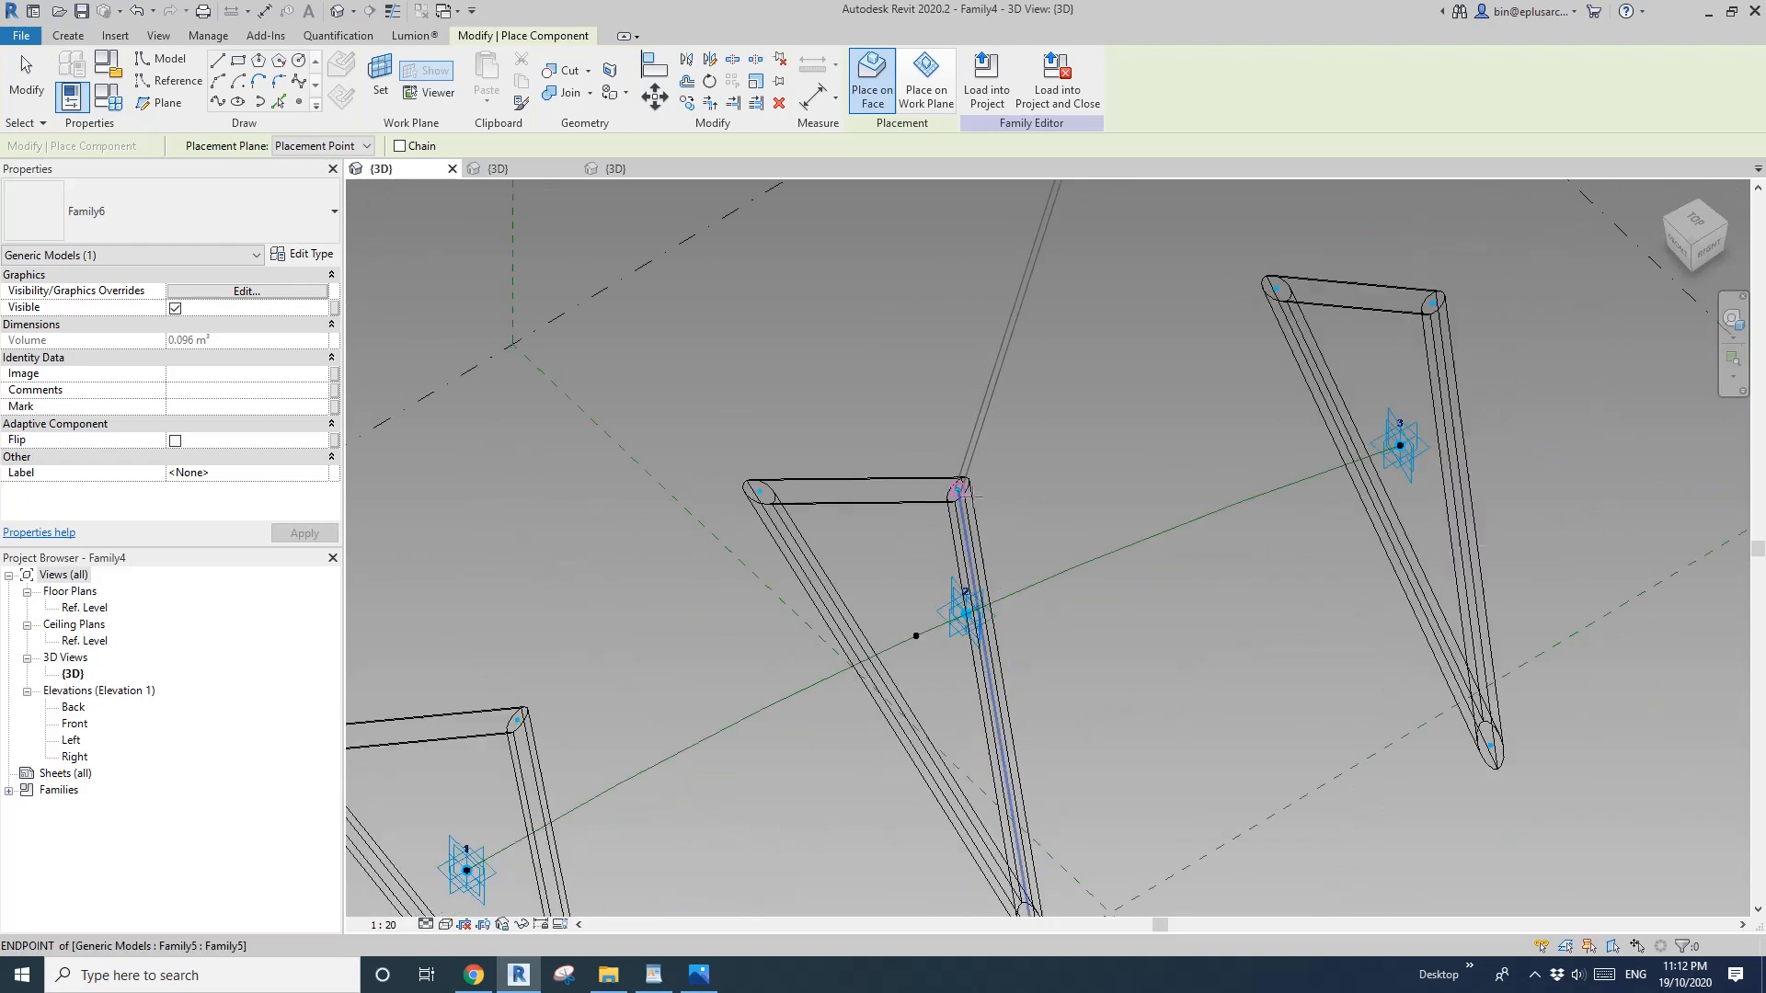
pyautogui.scroll(2, 730, 497)
pyautogui.moveTo(842, 510); pyautogui.dragTo(821, 485, button='middle')
pyautogui.scroll(-1, 836, 509)
# Place a Family6 rod from the first frame's top corner endpoint to the second frame's matching top corner endpoint.
pyautogui.scroll(6, 756, 425)
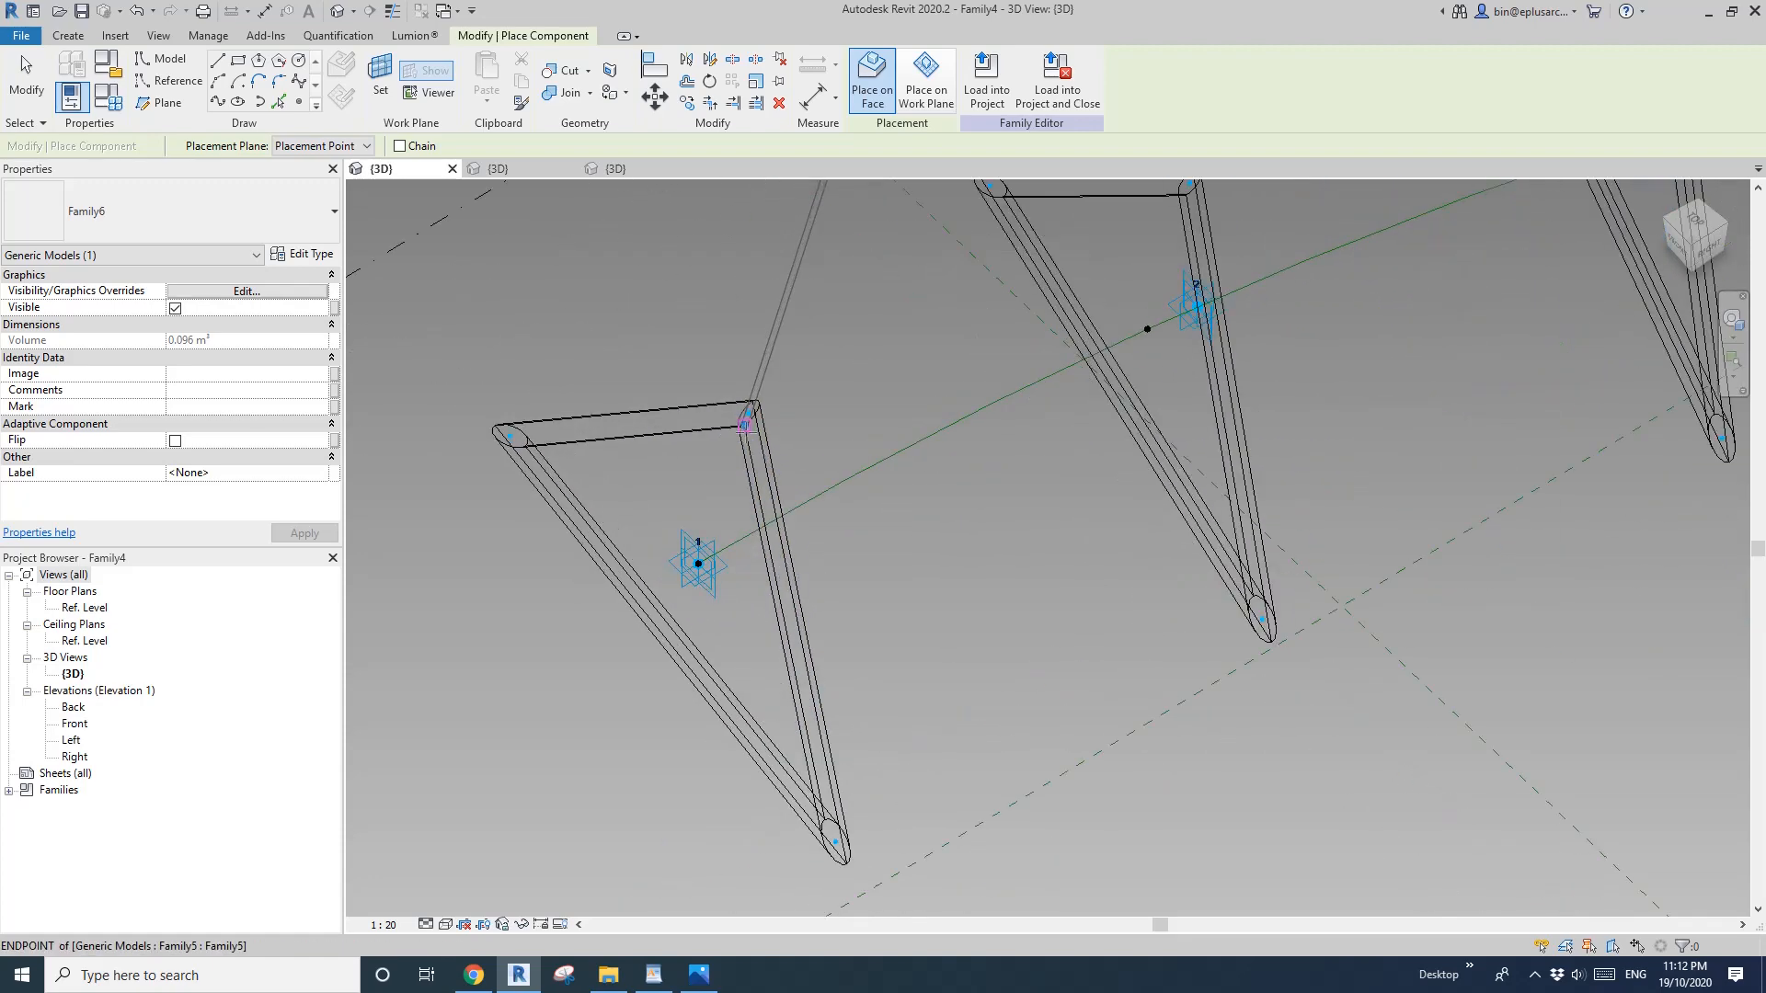
pyautogui.moveTo(756, 425); pyautogui.dragTo(789, 442, button='middle')
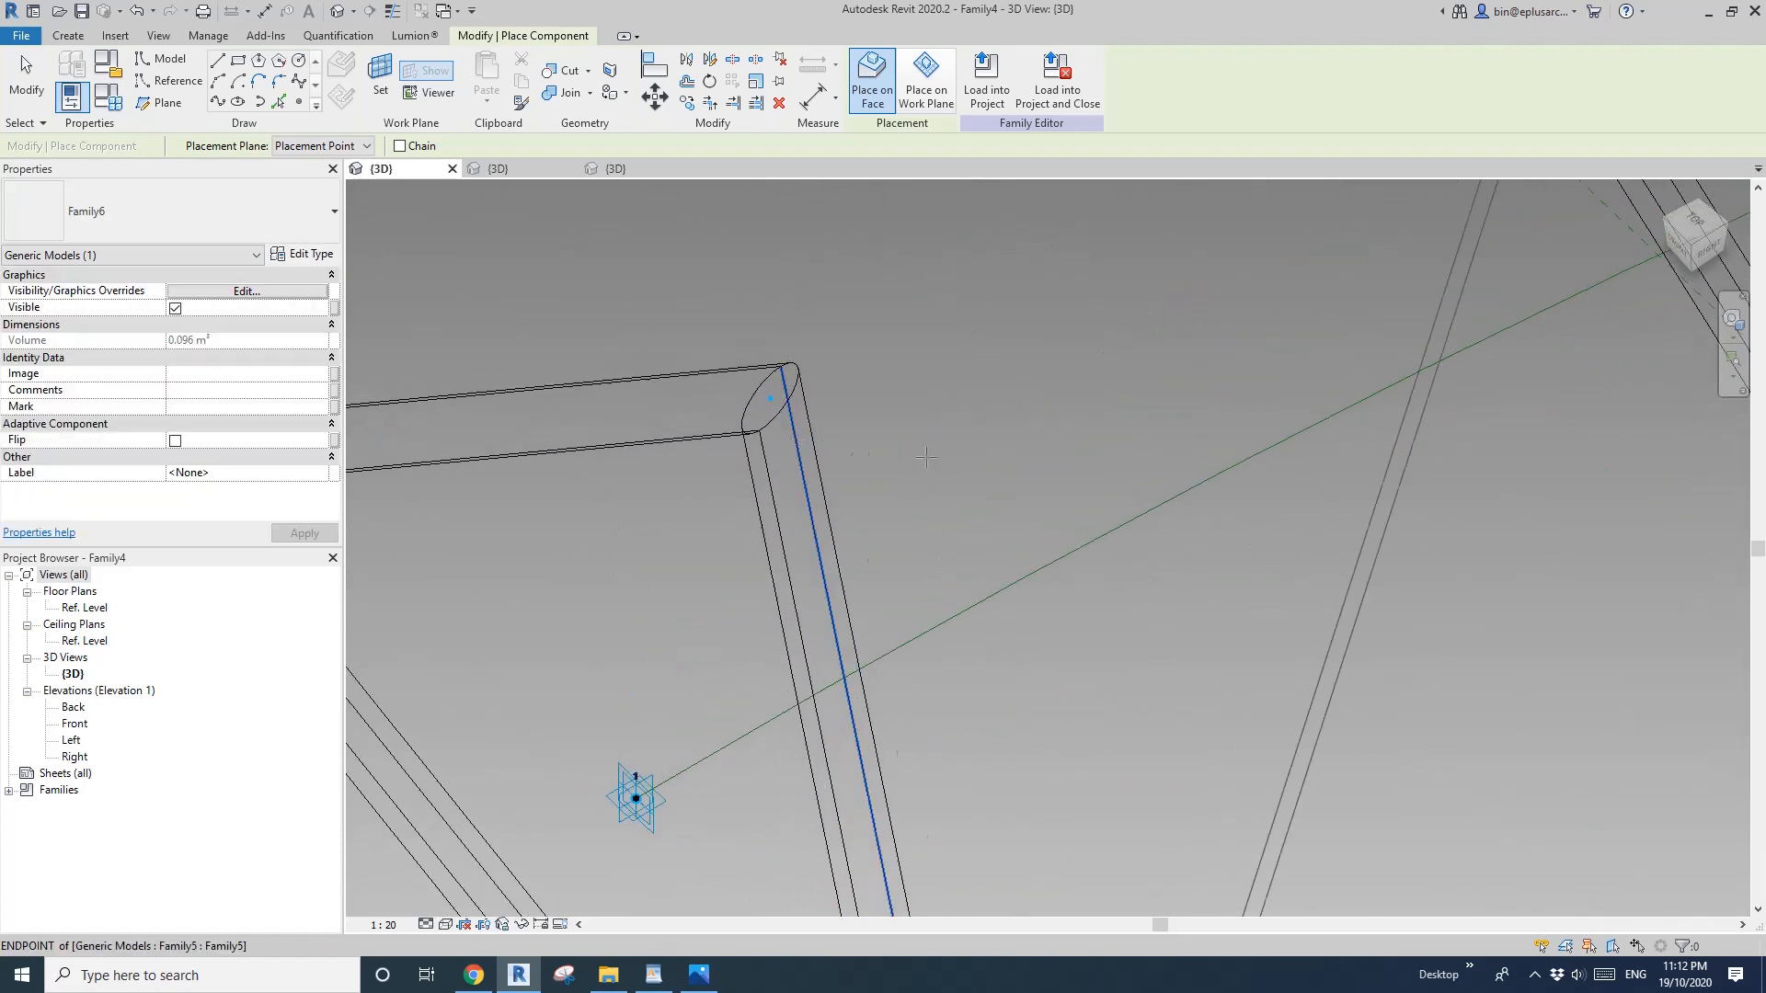
pyautogui.press('s')
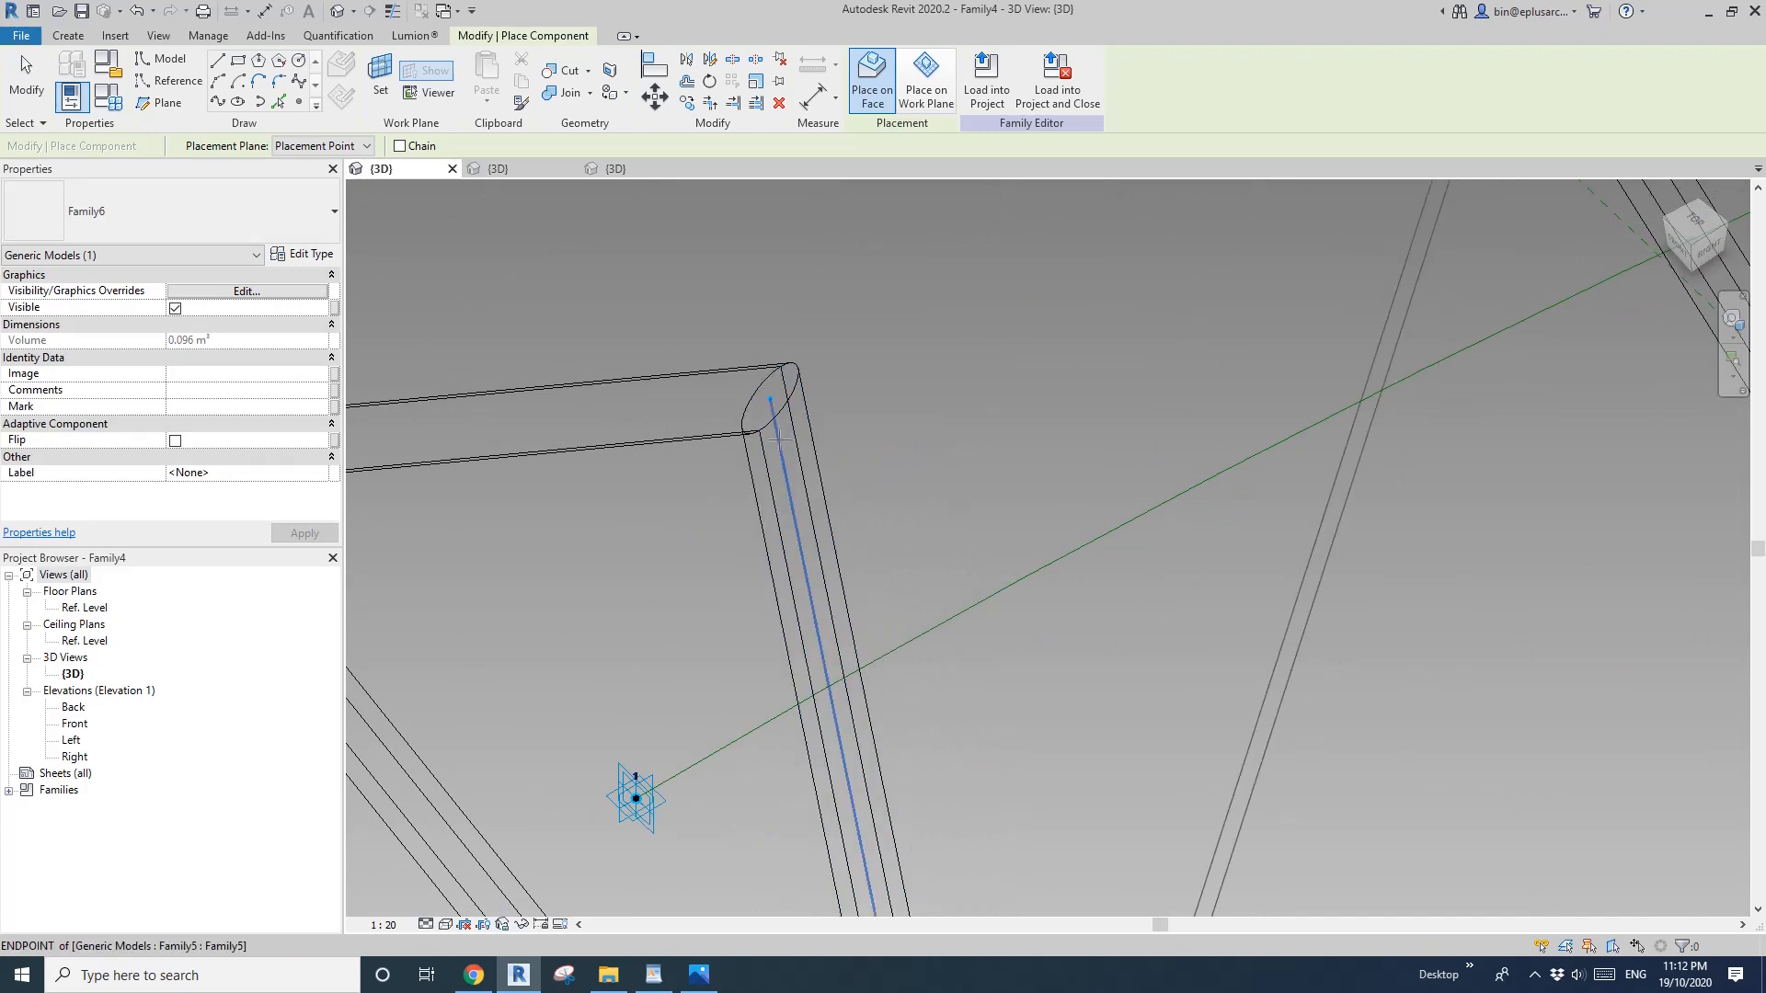
pyautogui.click(770, 397)
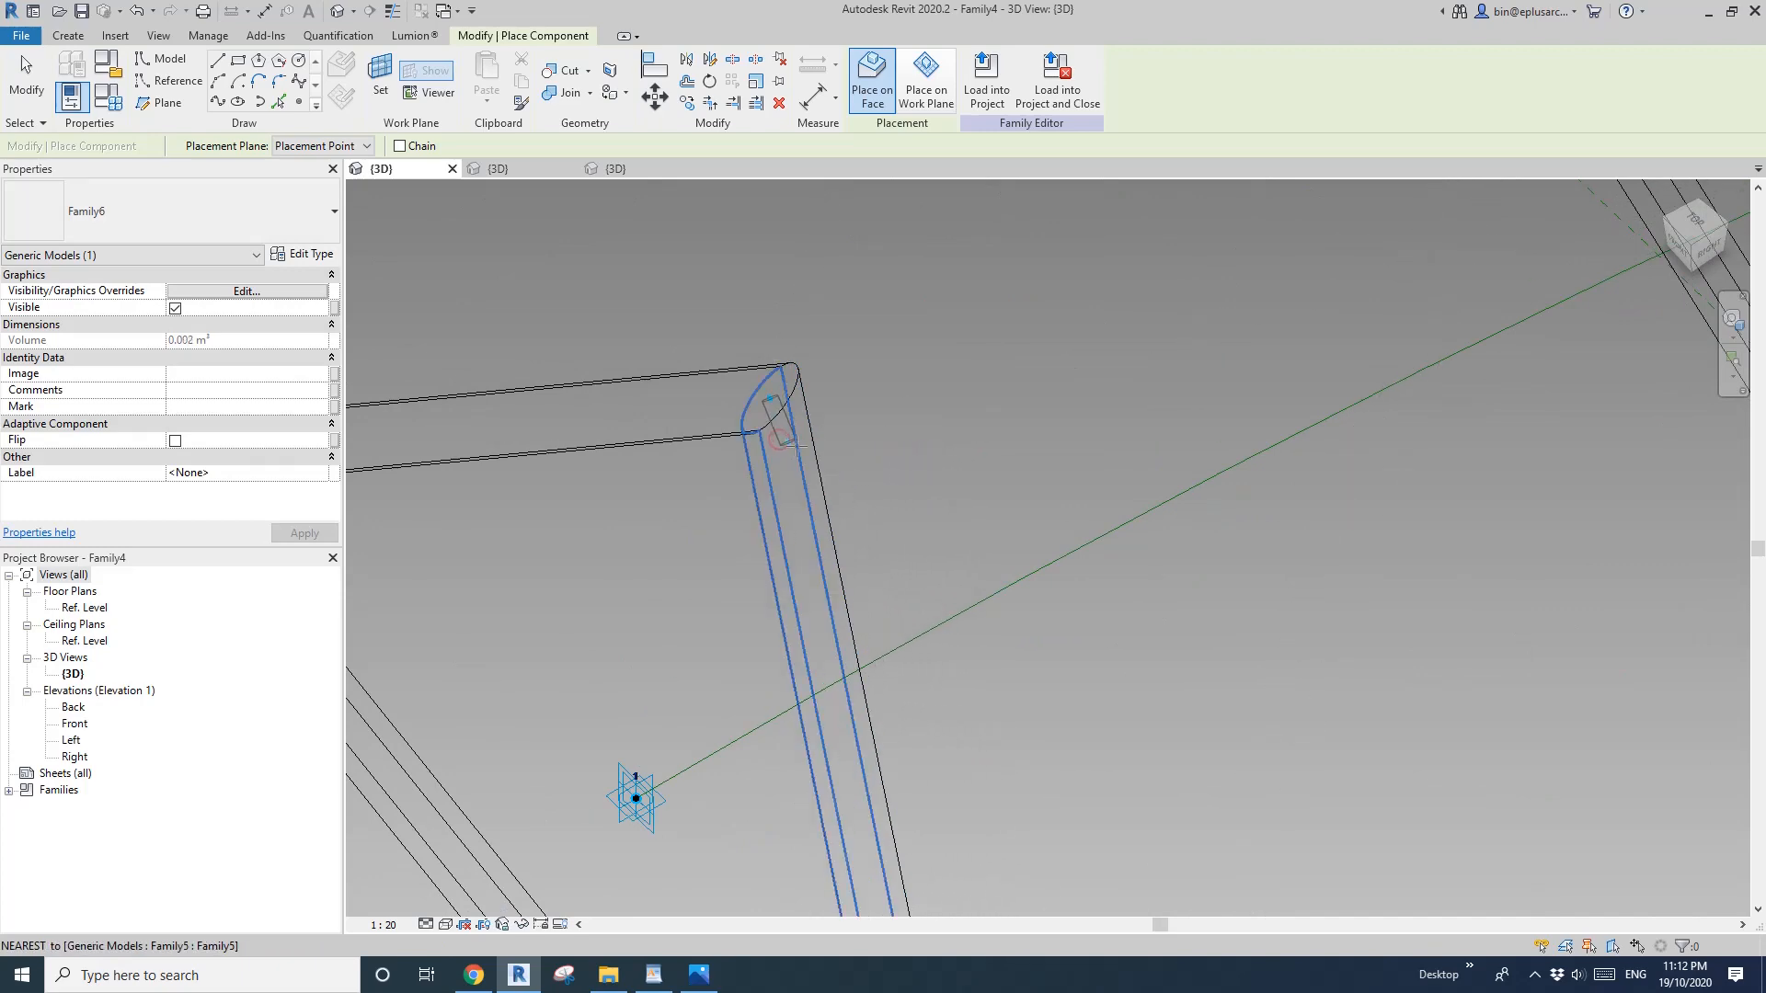
pyautogui.scroll(-5, 797, 448)
pyautogui.scroll(4, 956, 397)
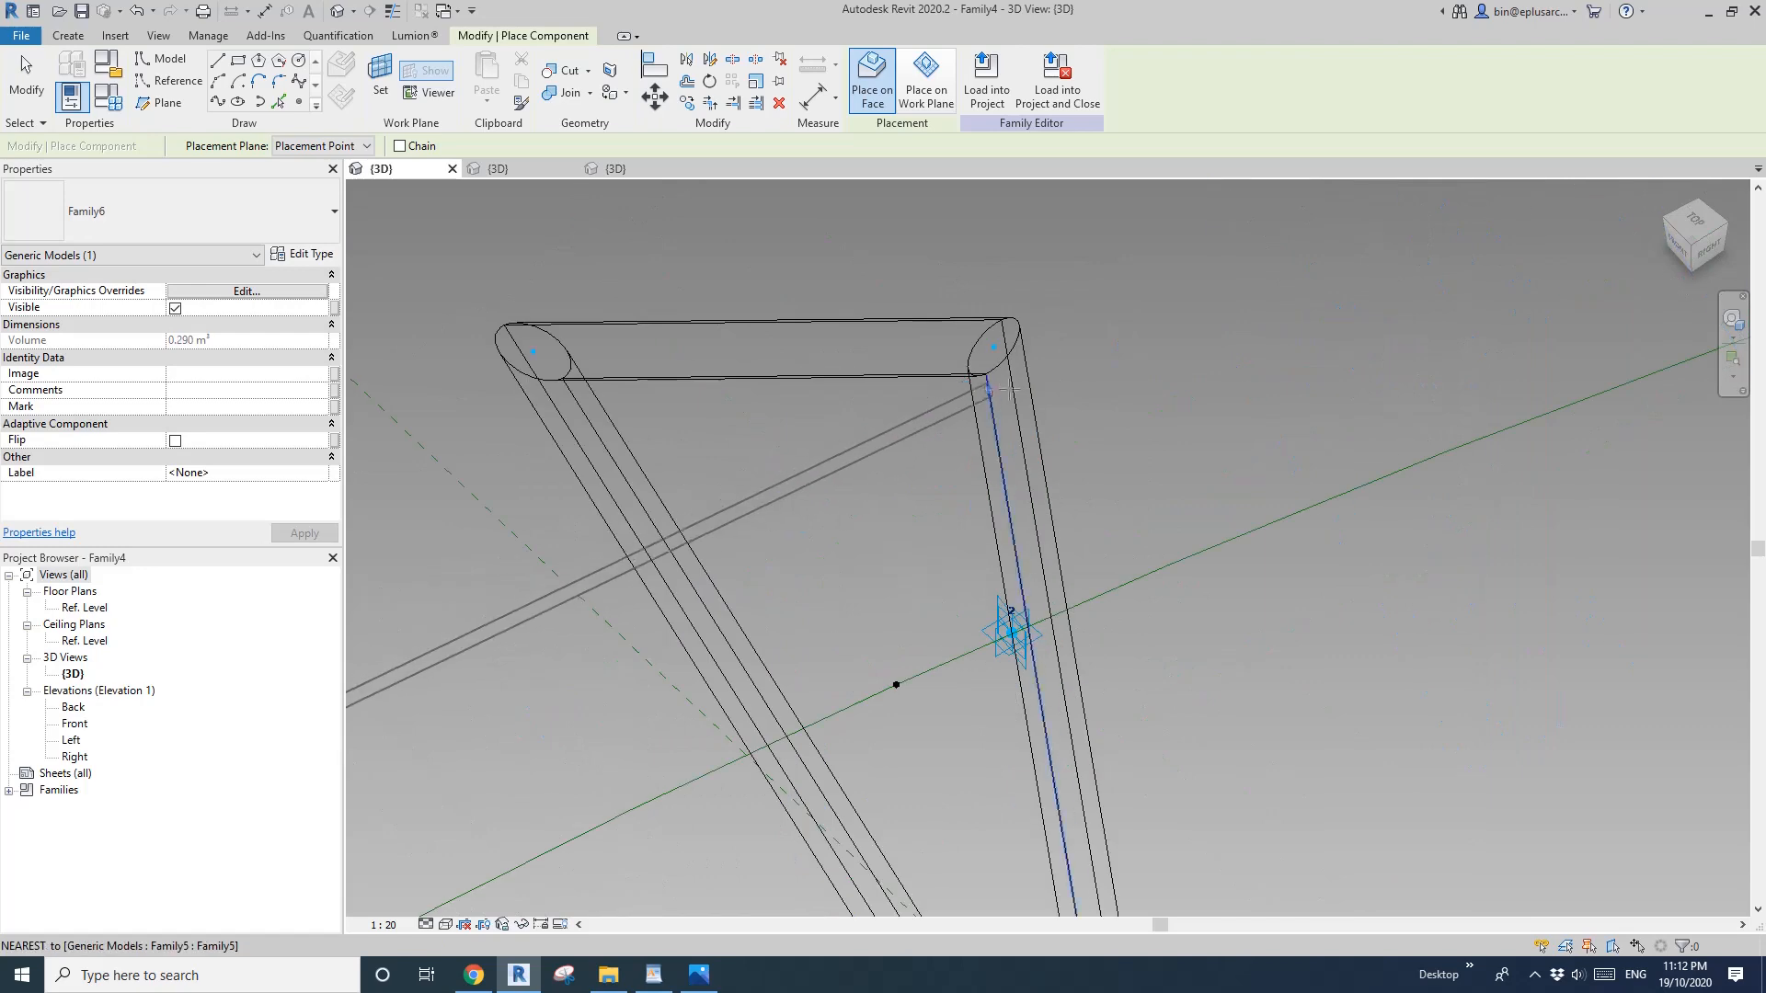
pyautogui.press('Escape')
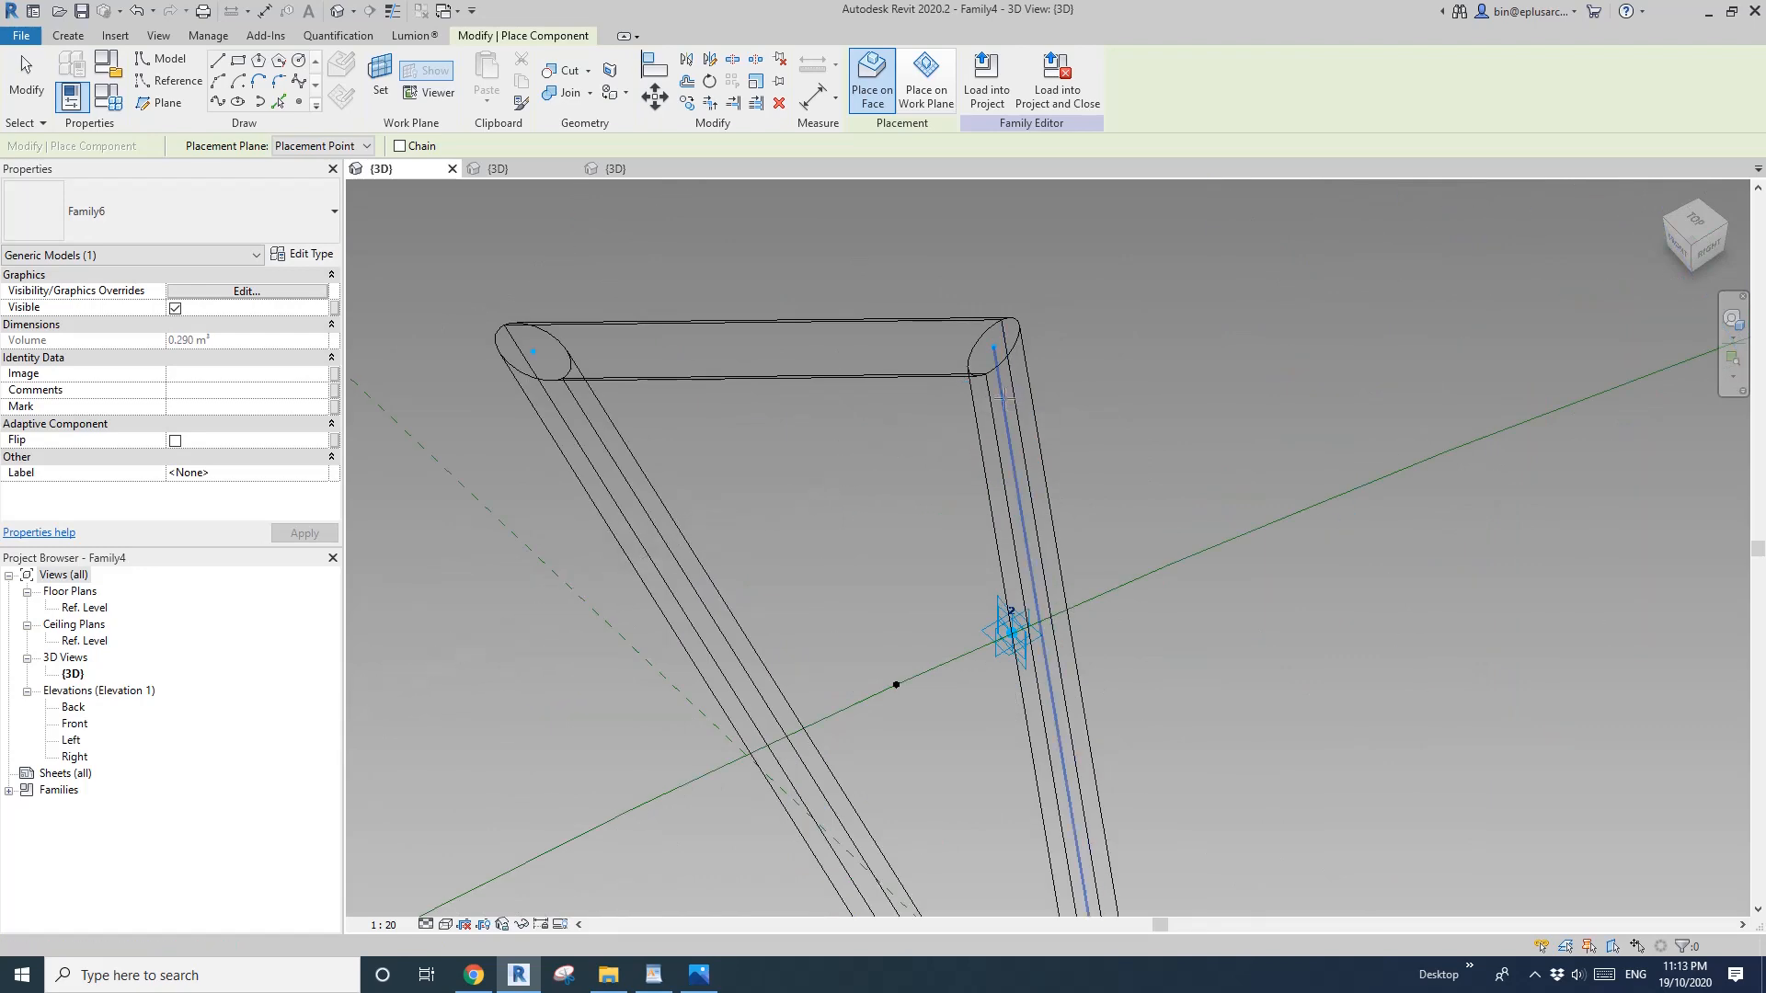
pyautogui.click(1003, 398)
pyautogui.scroll(-4, 993, 398)
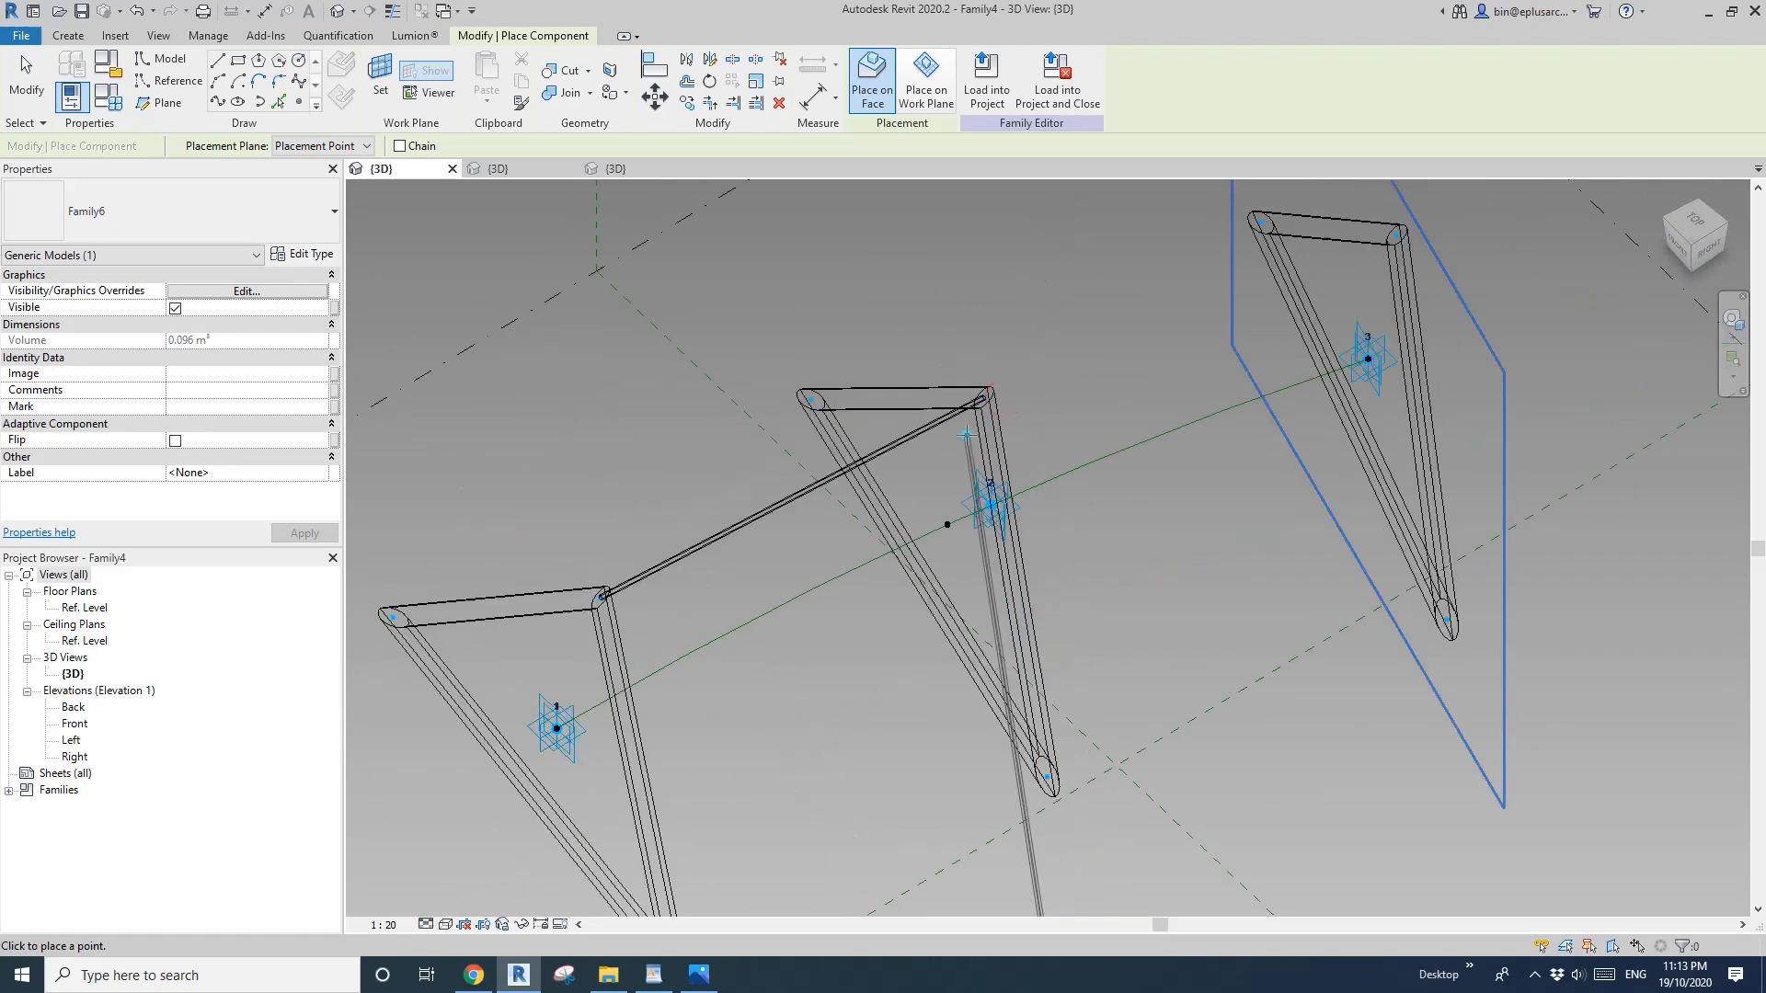
# End the rod placement and change the 3D view to the shaded visual style.
pyautogui.scroll(4, 994, 398)
pyautogui.press('Escape')
pyautogui.moveTo(932, 460)
pyautogui.keyDown('shift'); pyautogui.mouseDown(button='middle')
pyautogui.moveTo(947, 457)
pyautogui.moveTo(930, 488)
pyautogui.mouseUp(button='middle'); pyautogui.keyUp('shift')
pyautogui.scroll(-5, 926, 484)
pyautogui.press('s')
pyautogui.press('d')
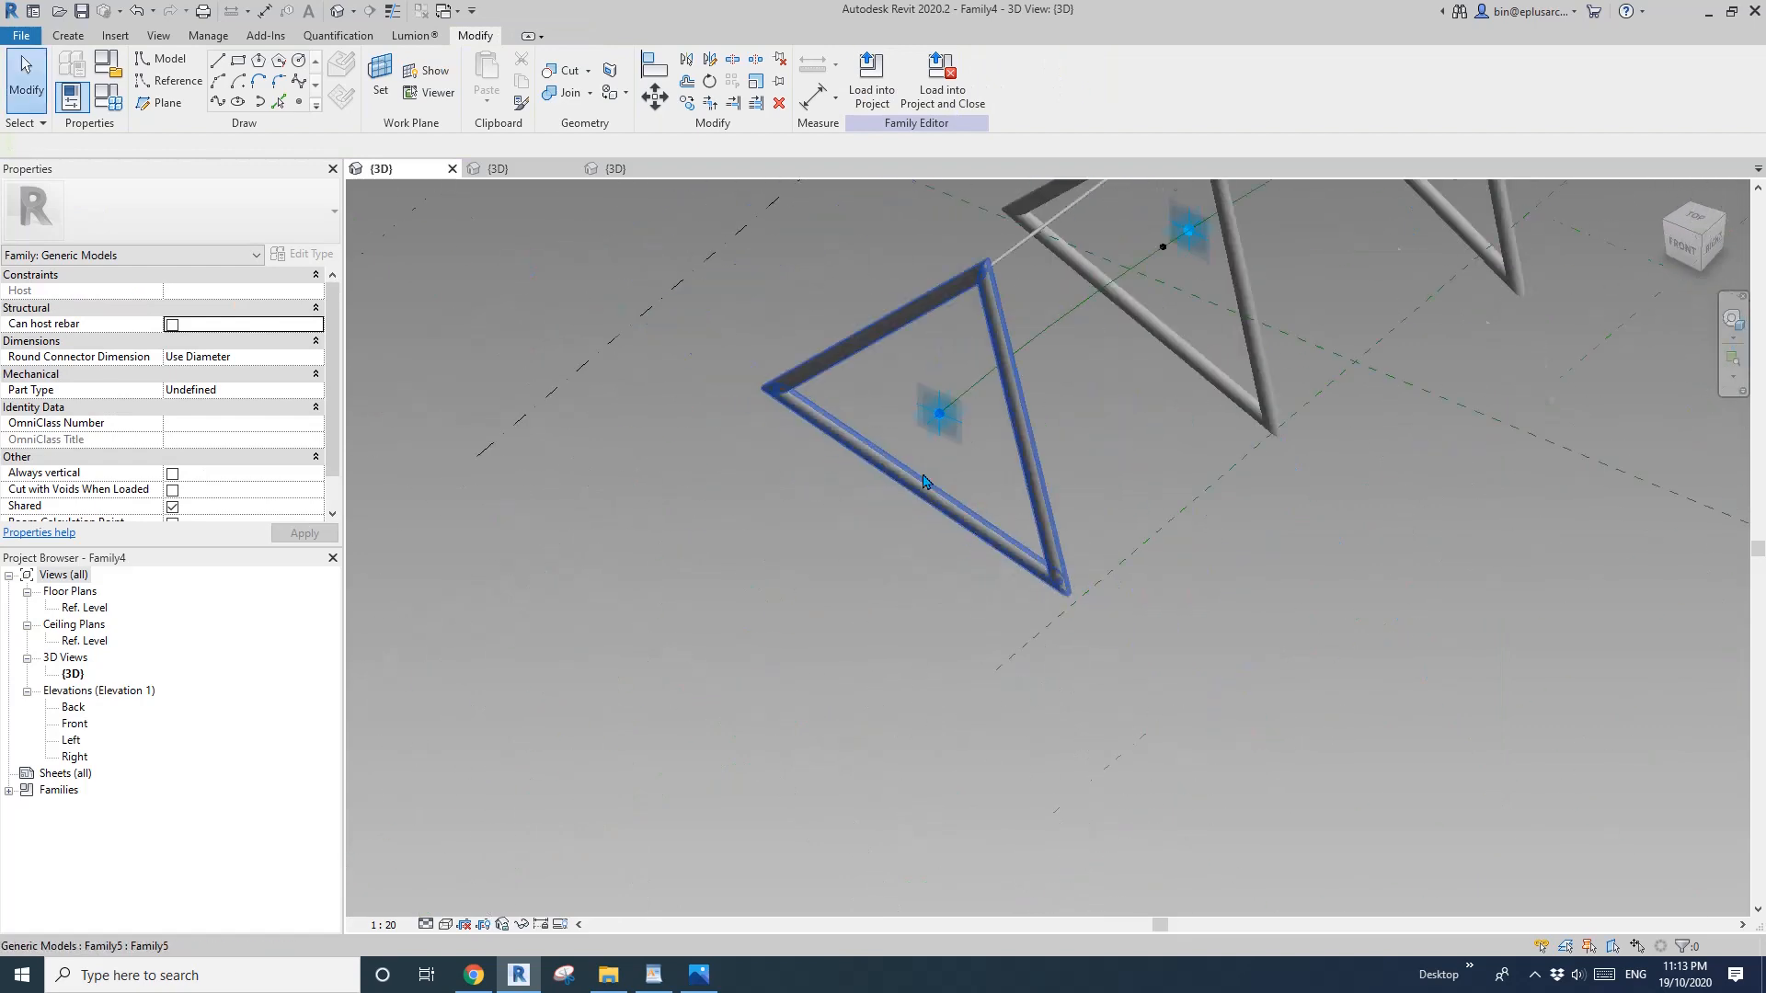
pyautogui.moveTo(989, 391); pyautogui.dragTo(899, 528, button='middle')
pyautogui.moveTo(923, 444)
pyautogui.keyDown('shift'); pyautogui.mouseDown(button='middle')
pyautogui.moveTo(912, 456)
pyautogui.moveTo(757, 386)
pyautogui.moveTo(1018, 405)
pyautogui.mouseUp(button='middle'); pyautogui.keyUp('shift')
pyautogui.scroll(2, 753, 385)
# Test the second frame's rotation parameter A2 at 90°, then set it to 0° and accept.
pyautogui.click(108, 98)
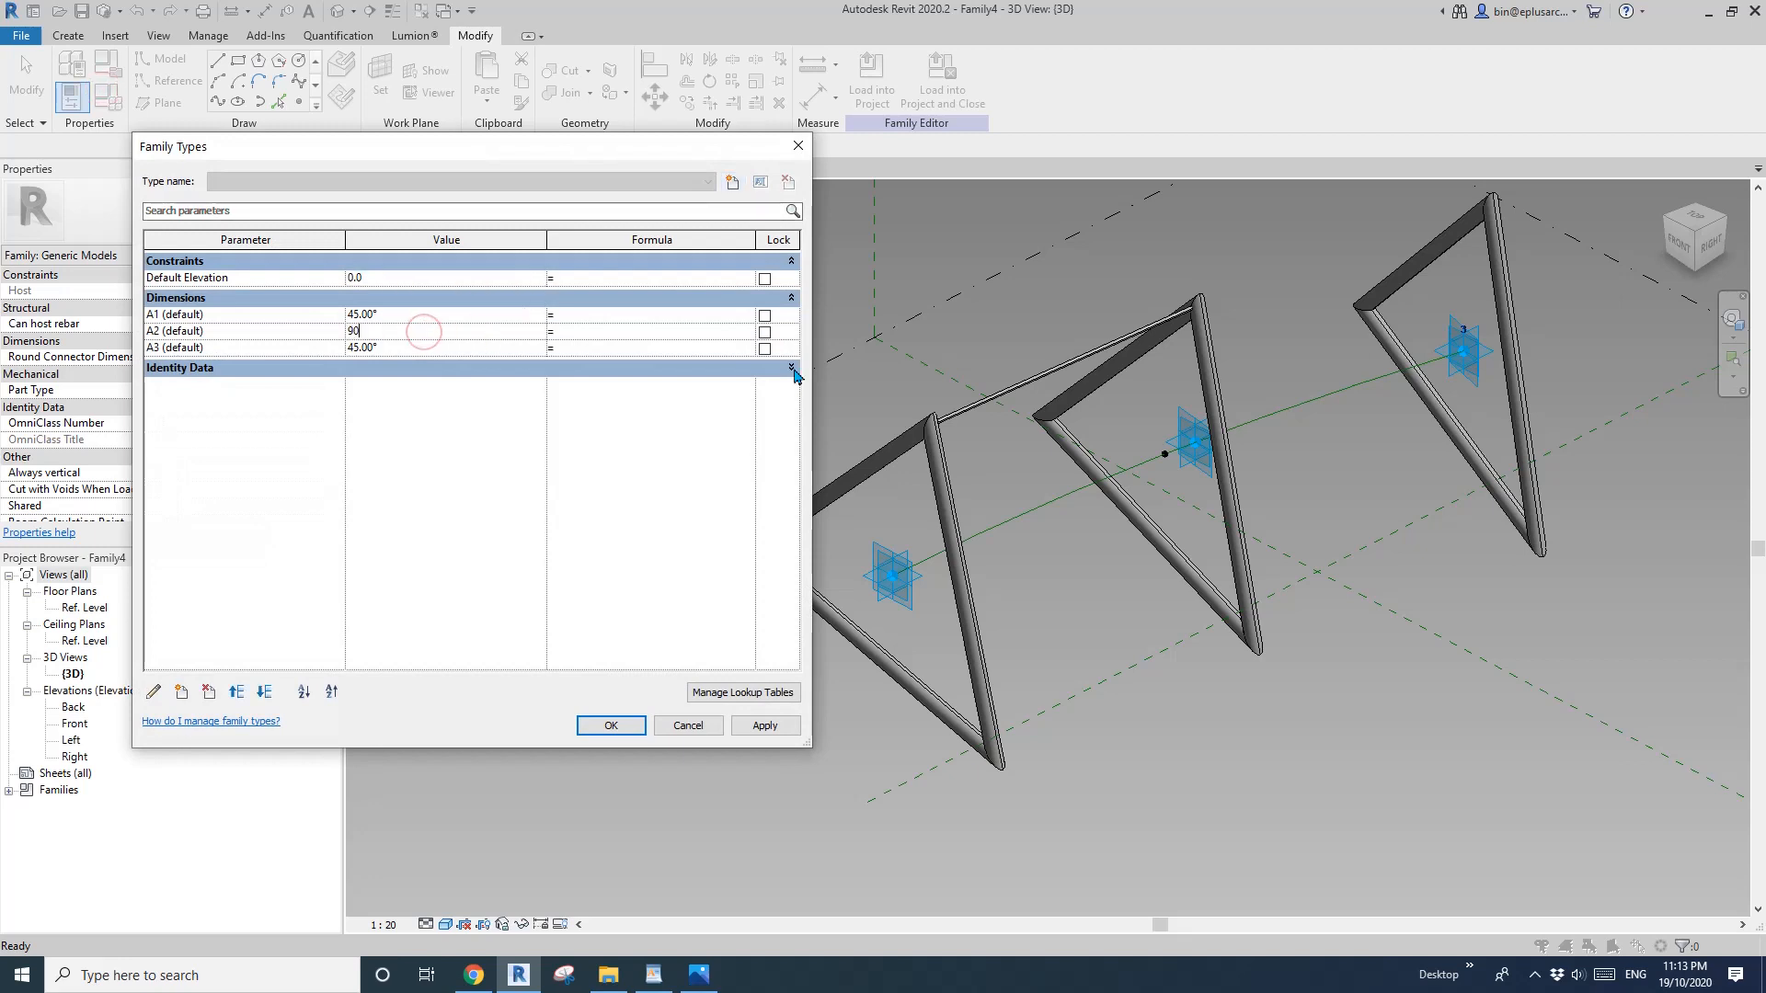
pyautogui.click(787, 726)
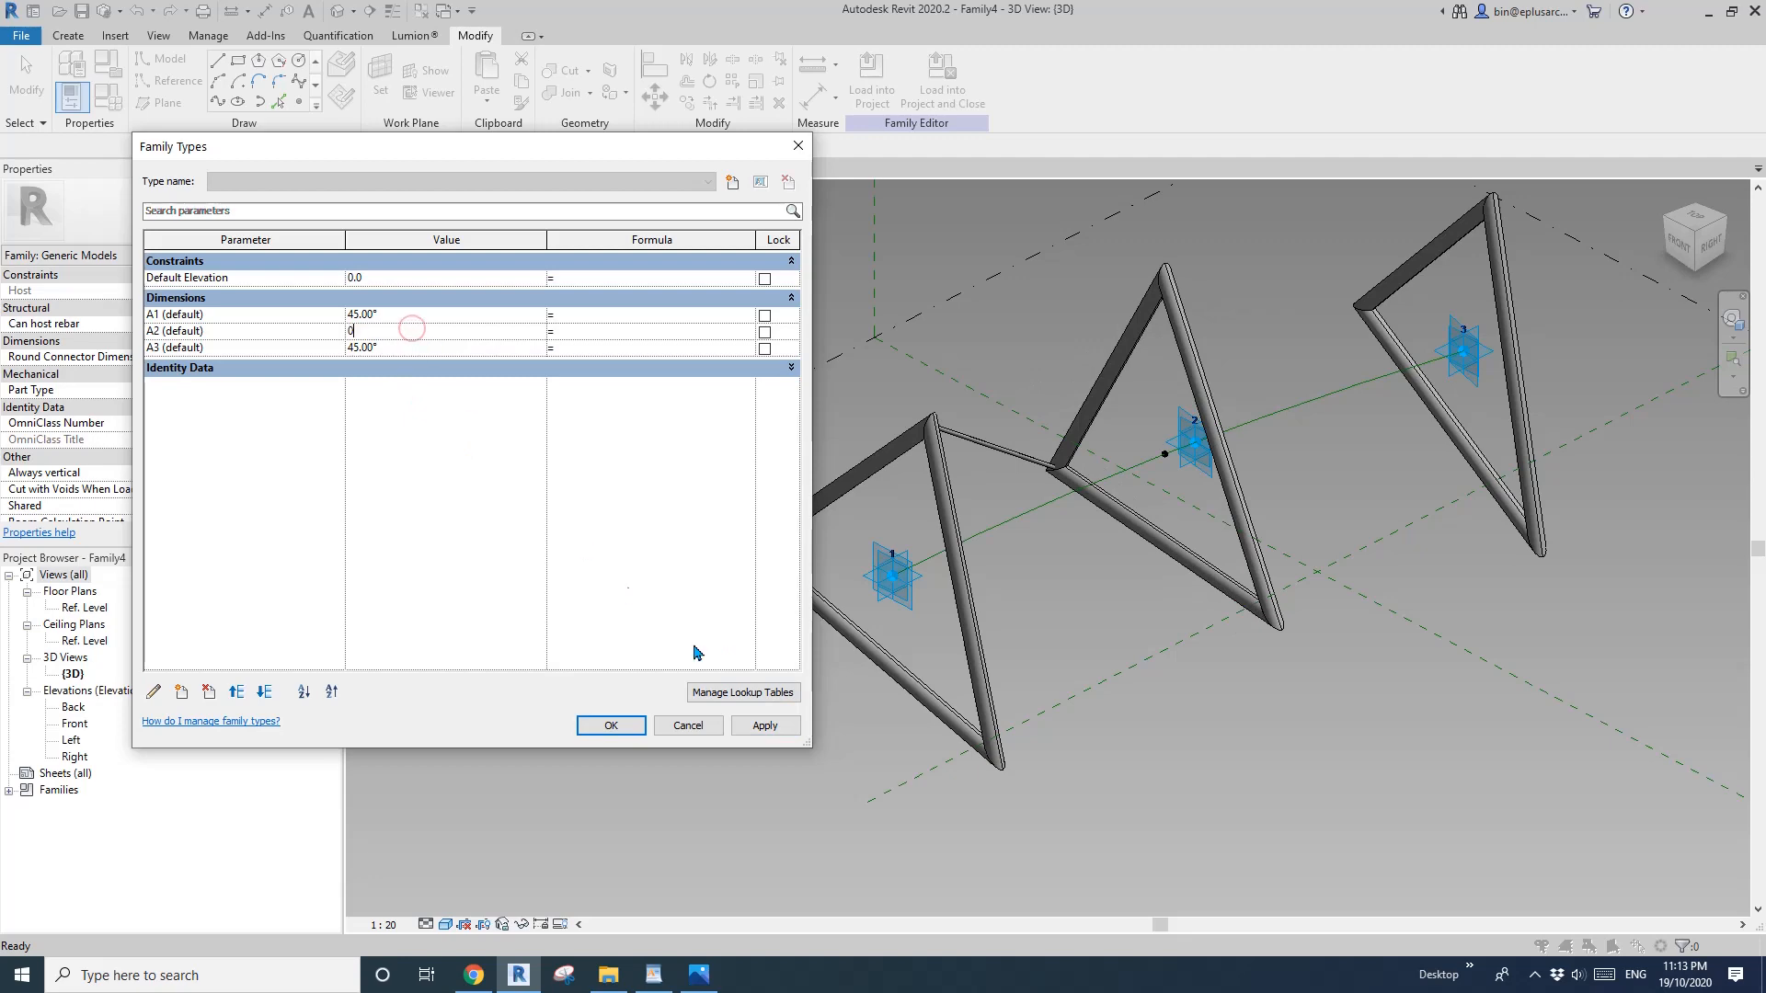
pyautogui.click(767, 728)
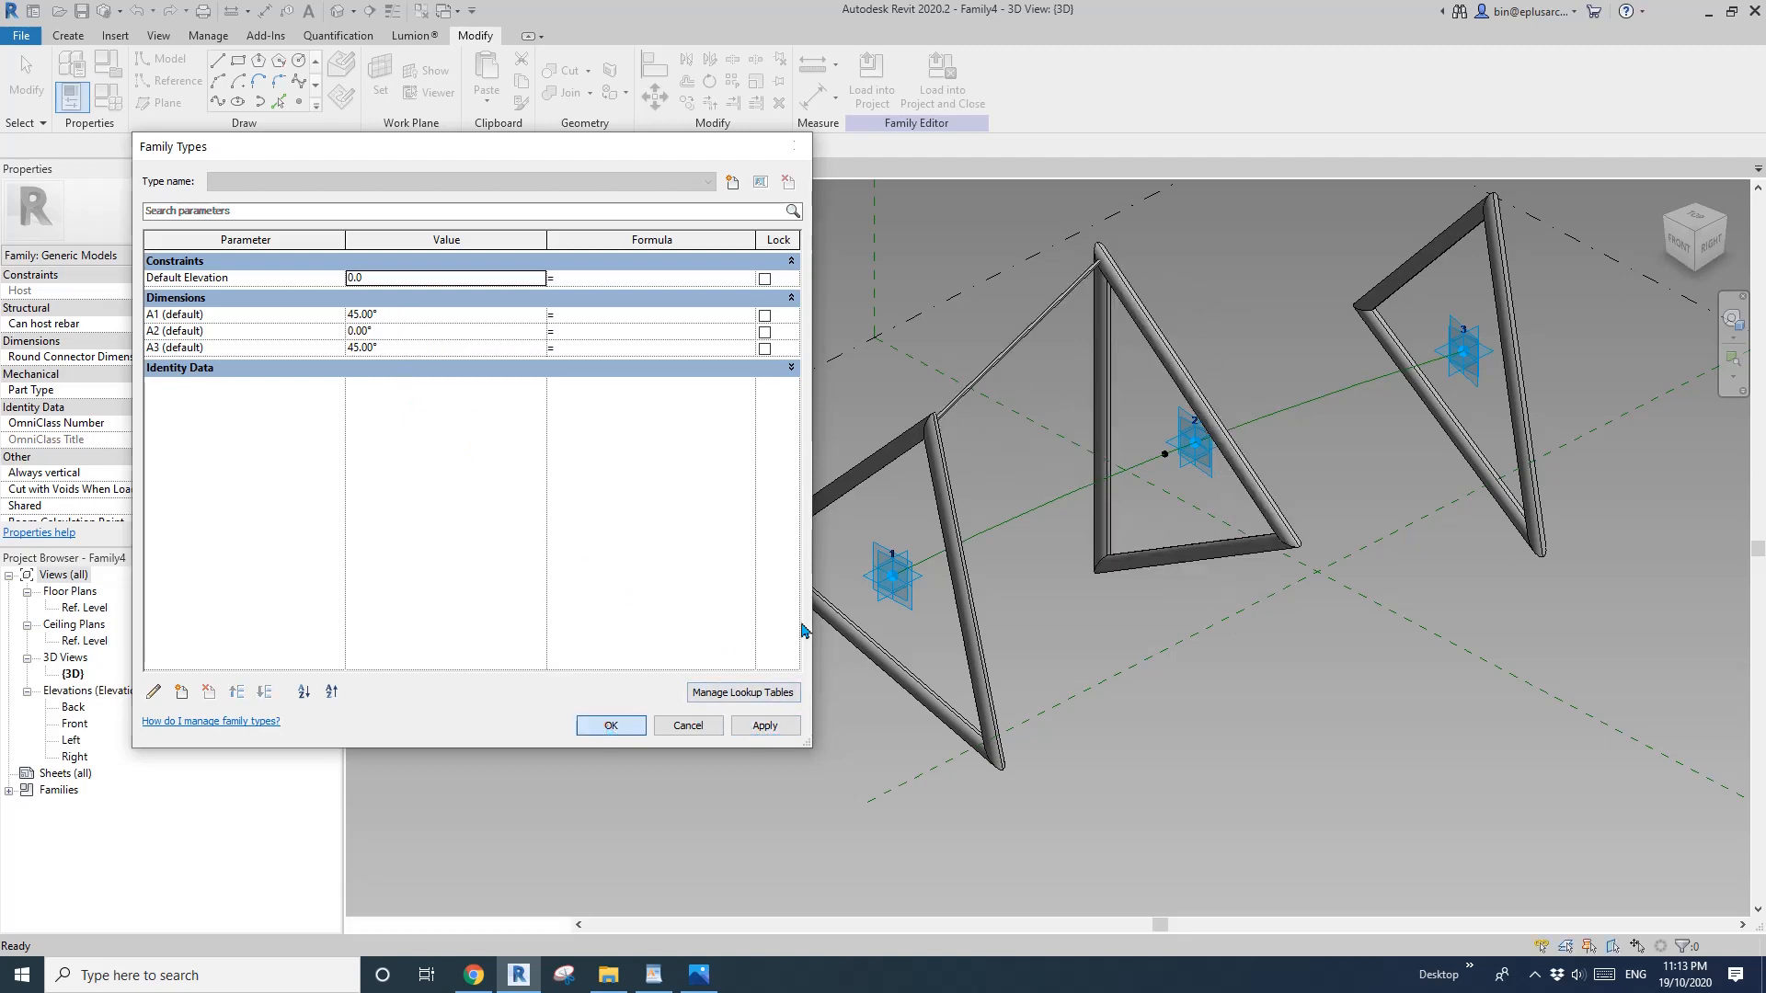
pyautogui.click(611, 726)
# Change the 3D view to wireframe and select the rod joining the top corners of the first two frames.
pyautogui.moveTo(1054, 414); pyautogui.dragTo(946, 411, button='middle')
pyautogui.press('w')
pyautogui.press('f')
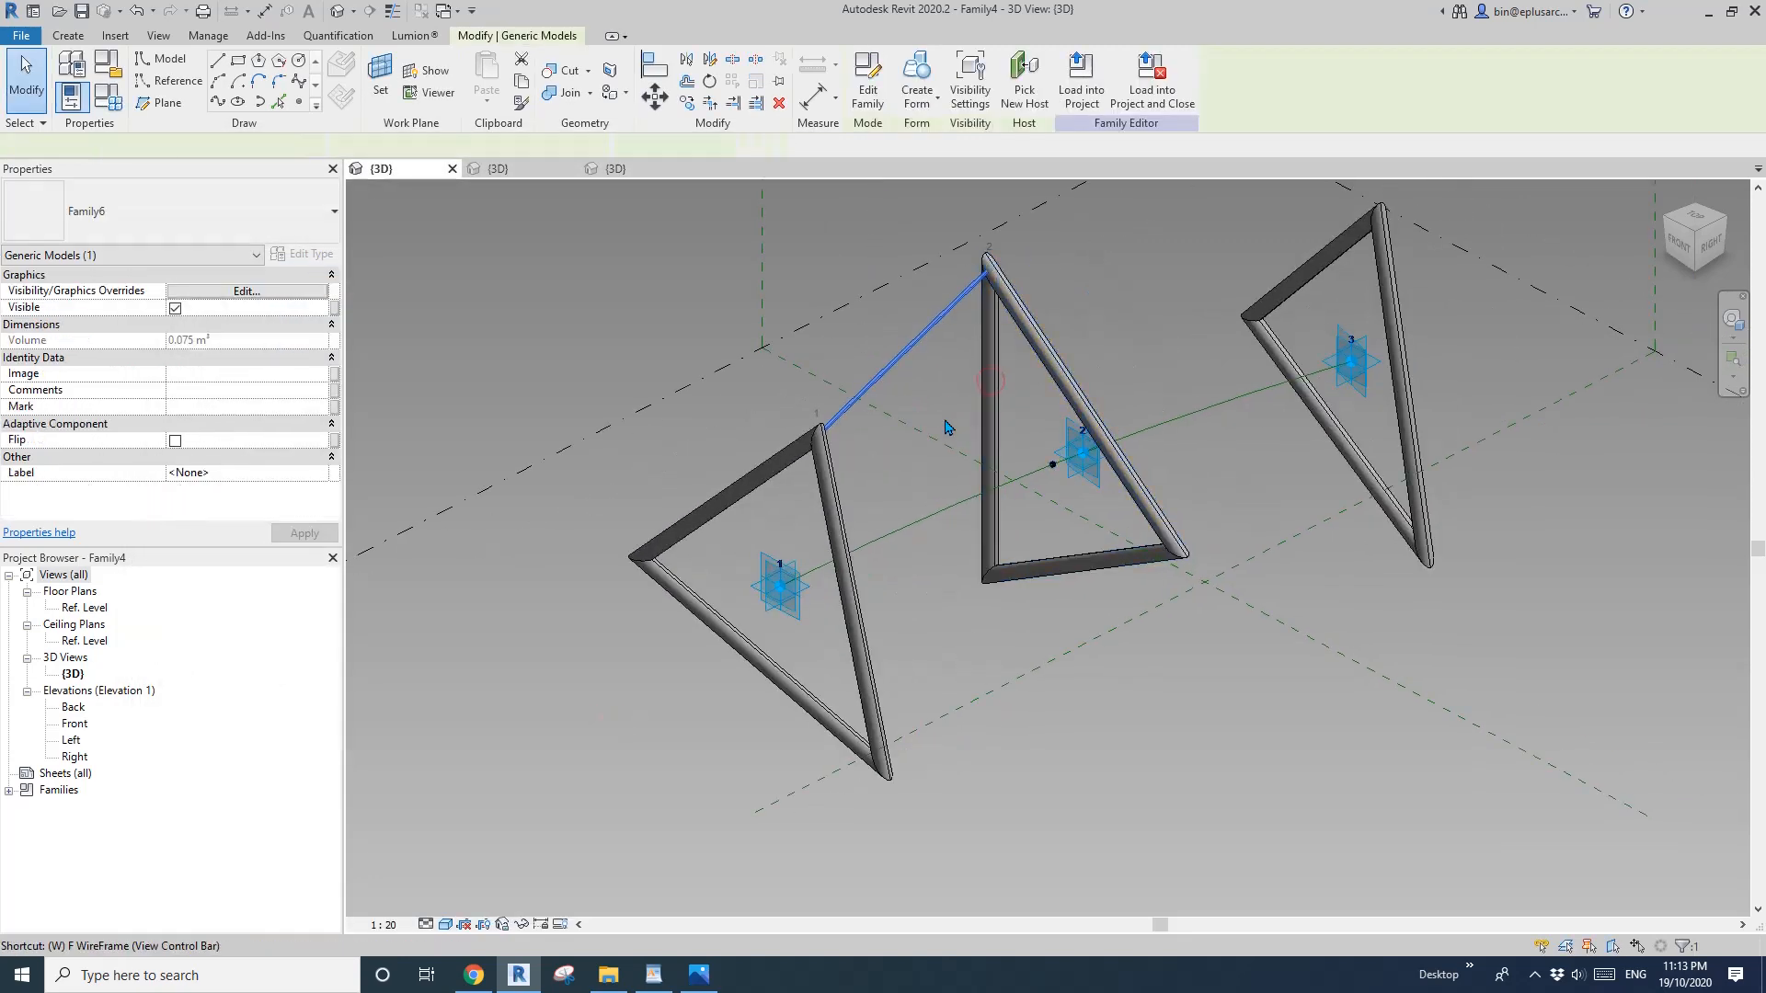
pyautogui.press('Escape')
pyautogui.click(889, 372)
pyautogui.click(890, 372)
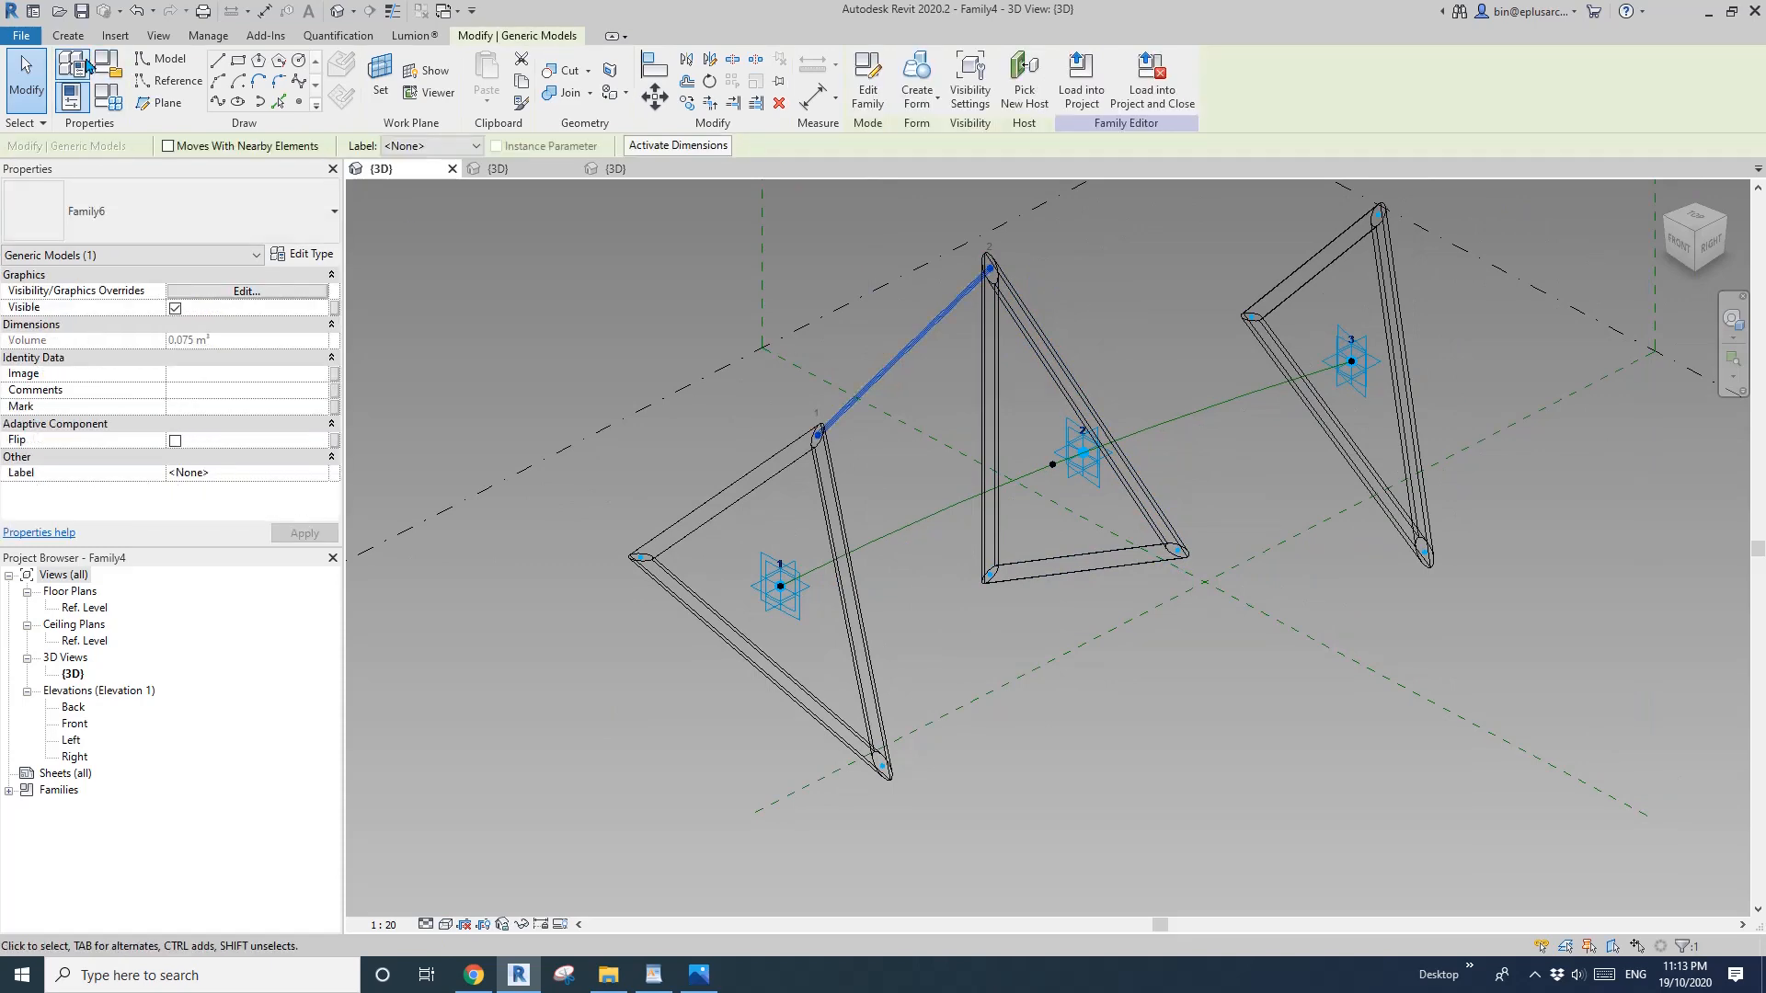
# Place another Family6 rod from the first frame's lowest corner to the outer end of the second frame's bottom edge.
pyautogui.click(497, 73)
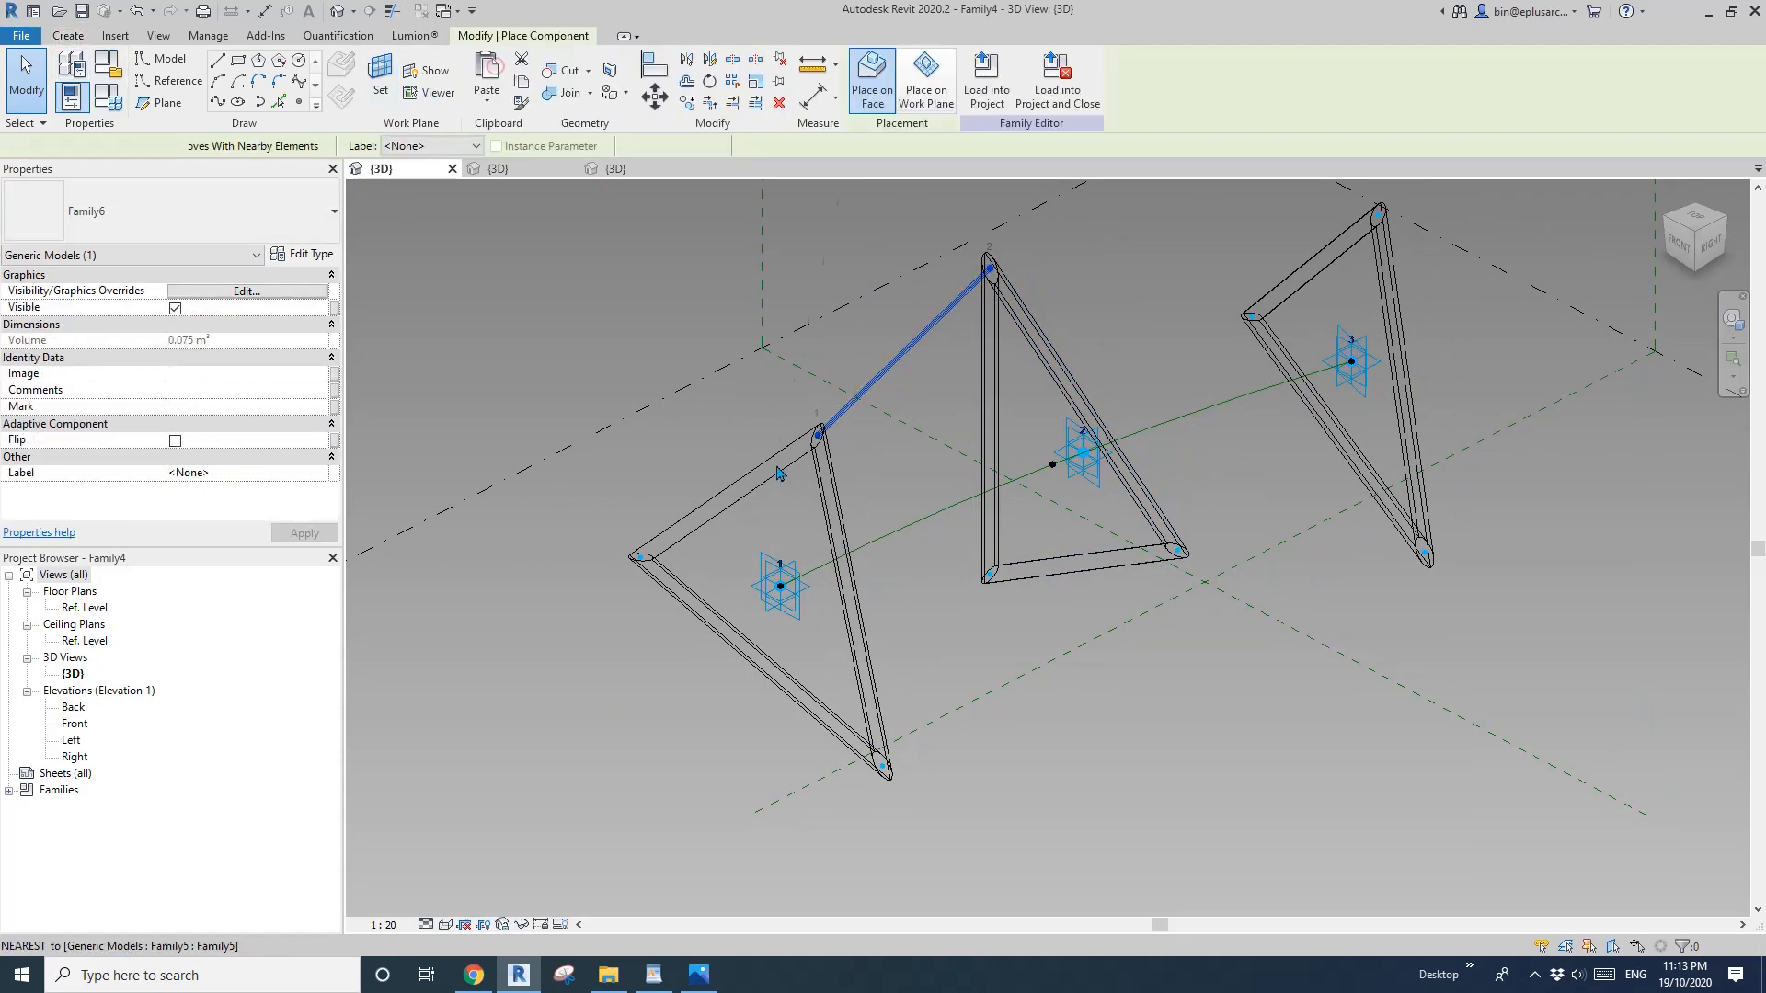
pyautogui.scroll(3, 874, 680)
pyautogui.scroll(3, 847, 579)
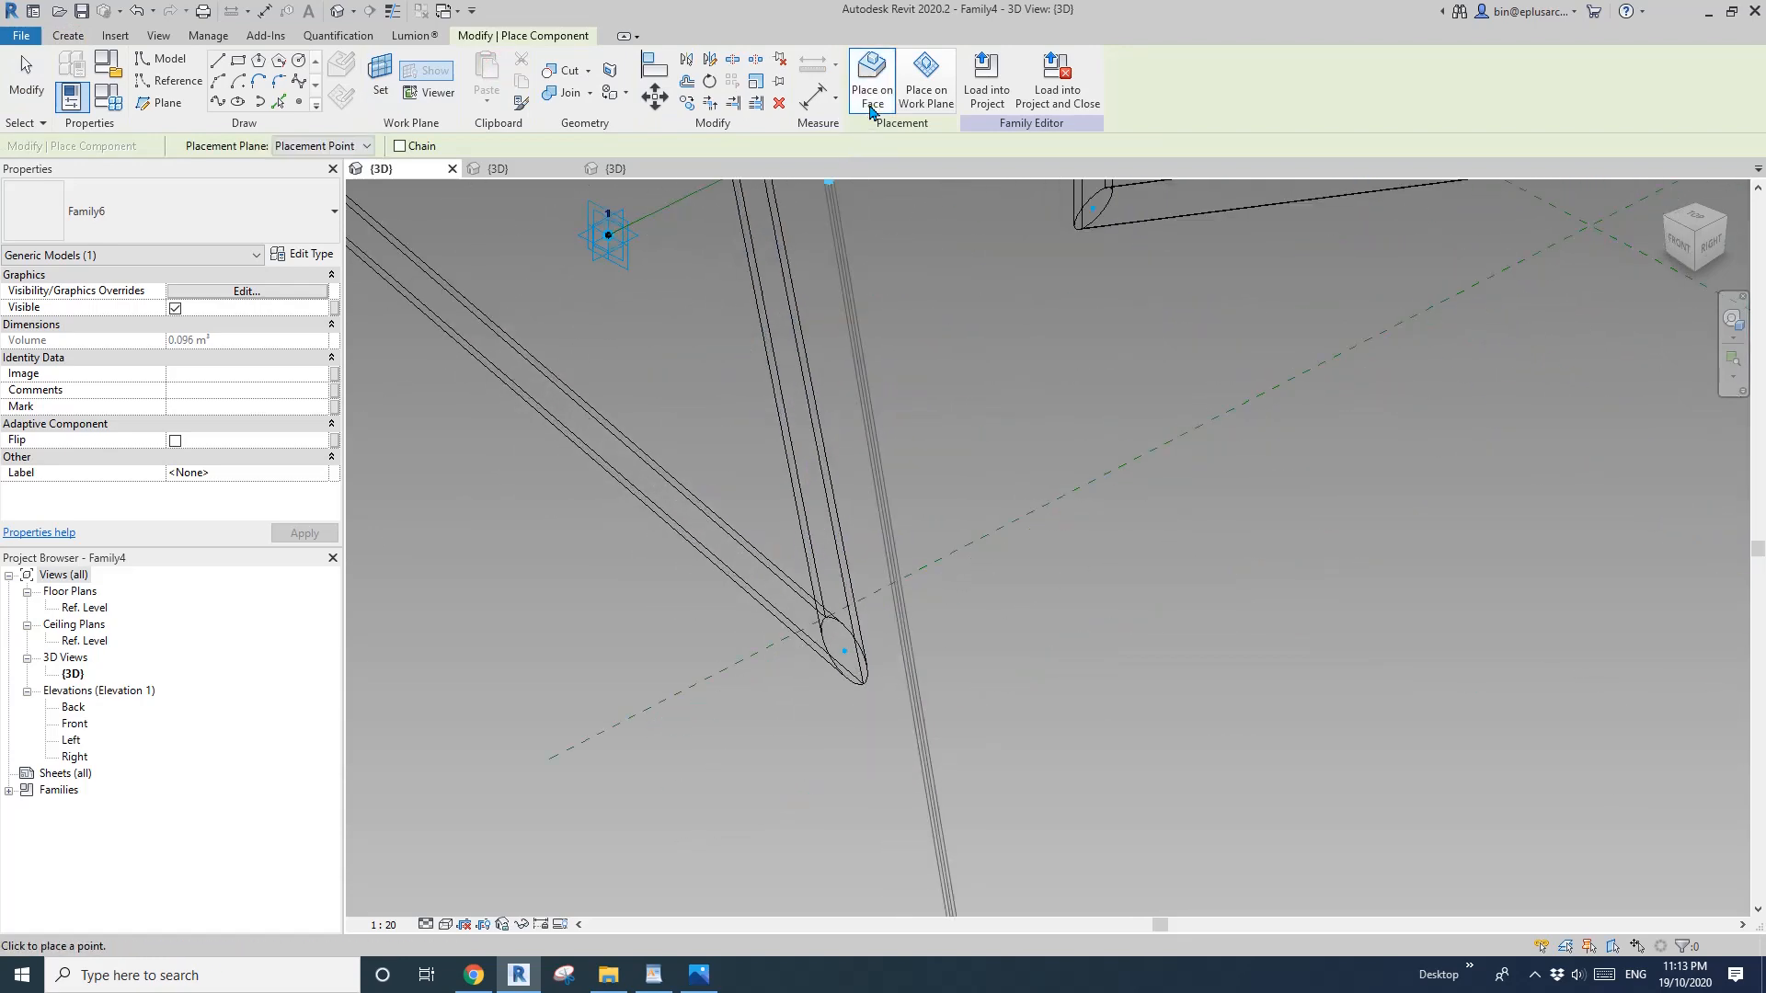
pyautogui.scroll(1, 844, 677)
pyautogui.click(844, 677)
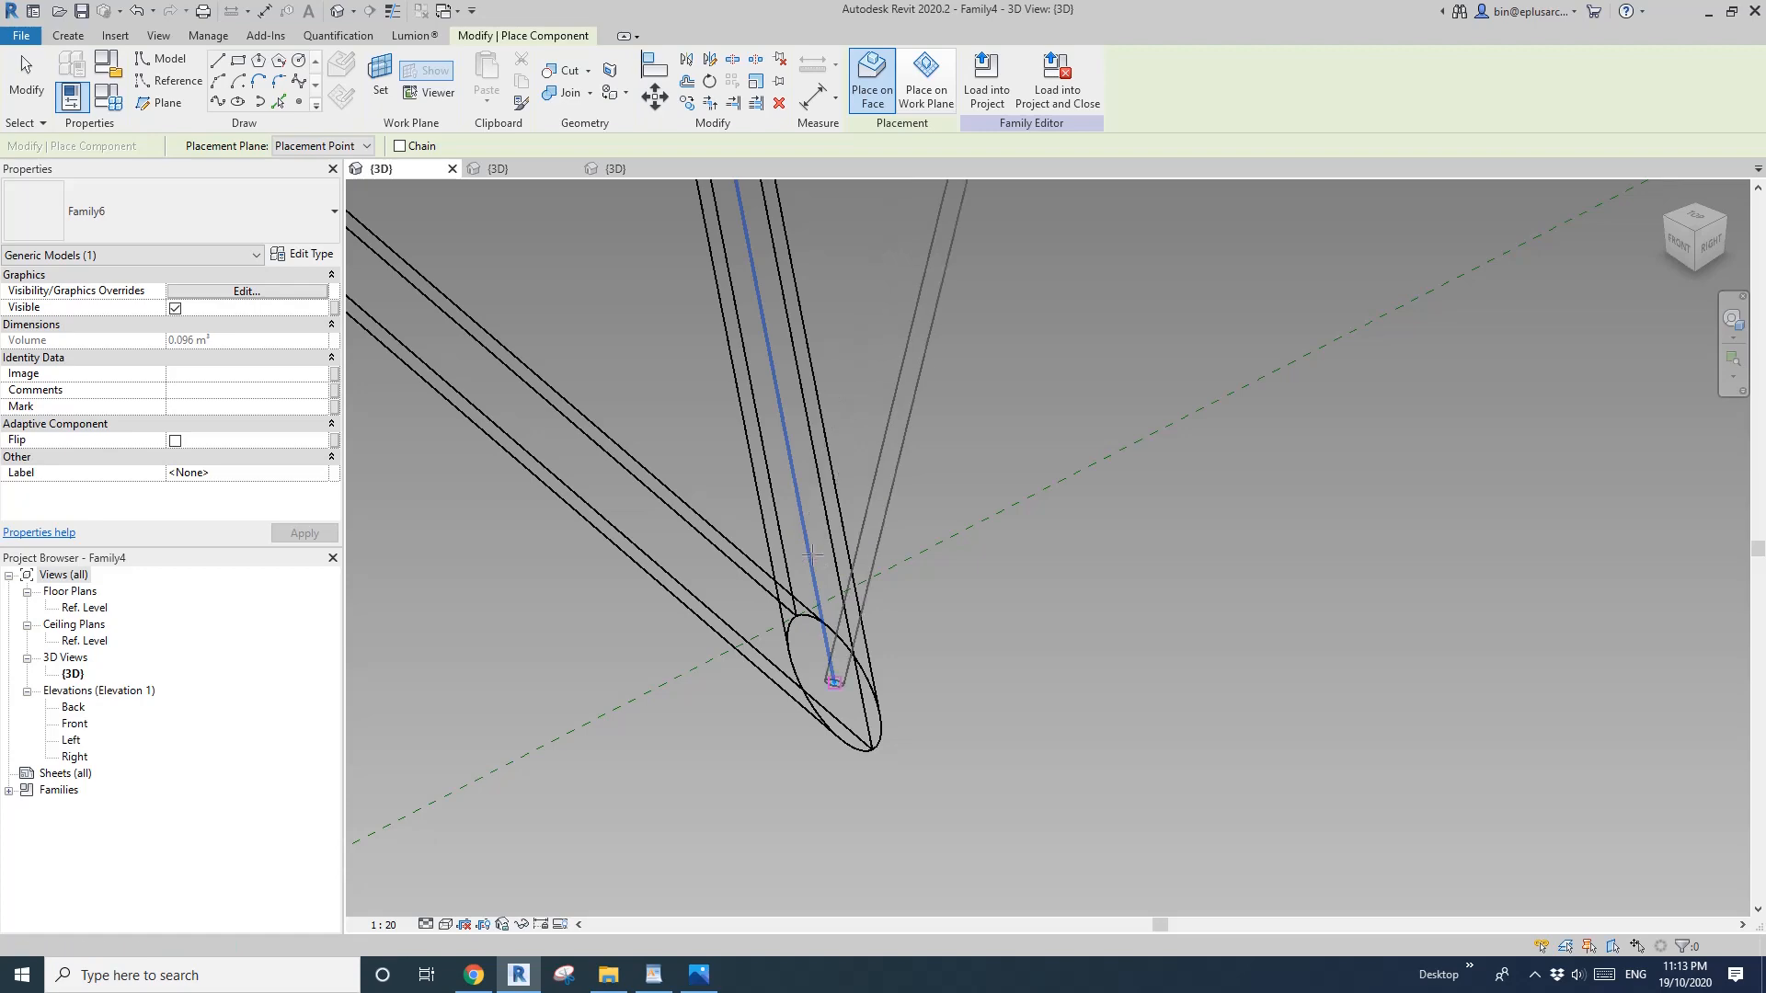
pyautogui.scroll(-4, 972, 543)
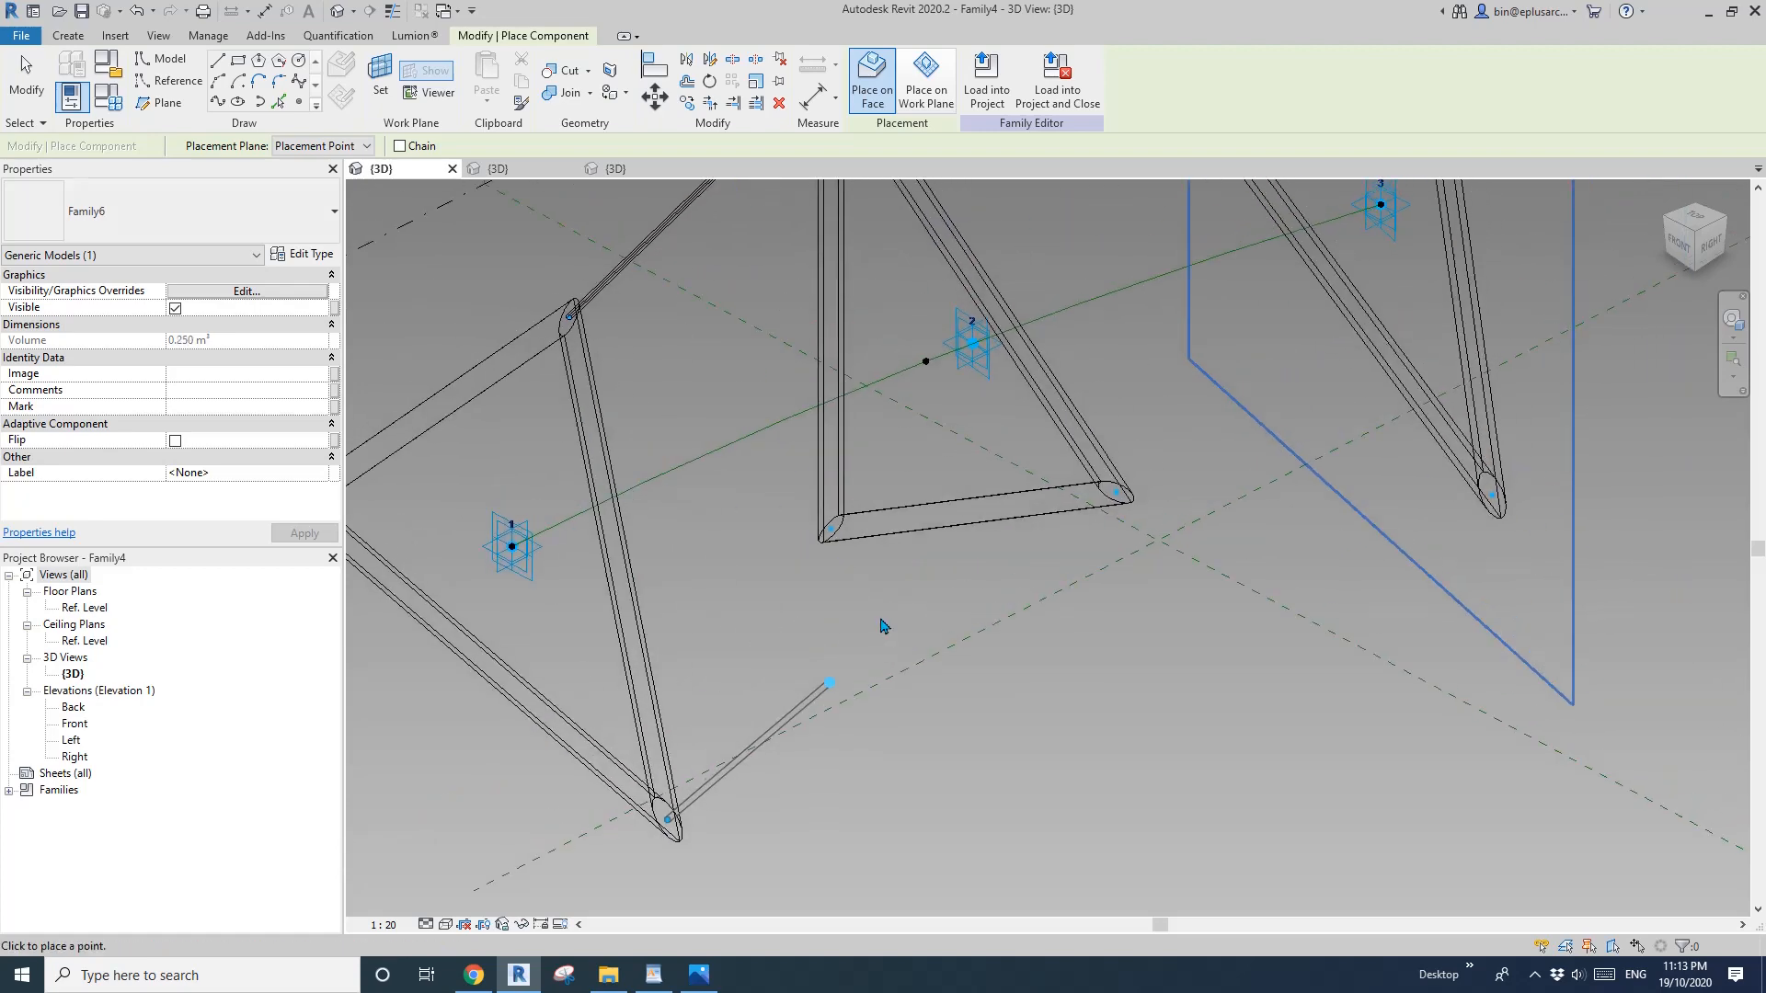
pyautogui.scroll(-1, 1012, 444)
pyautogui.moveTo(1013, 443); pyautogui.dragTo(977, 529, button='middle')
pyautogui.scroll(5, 1058, 552)
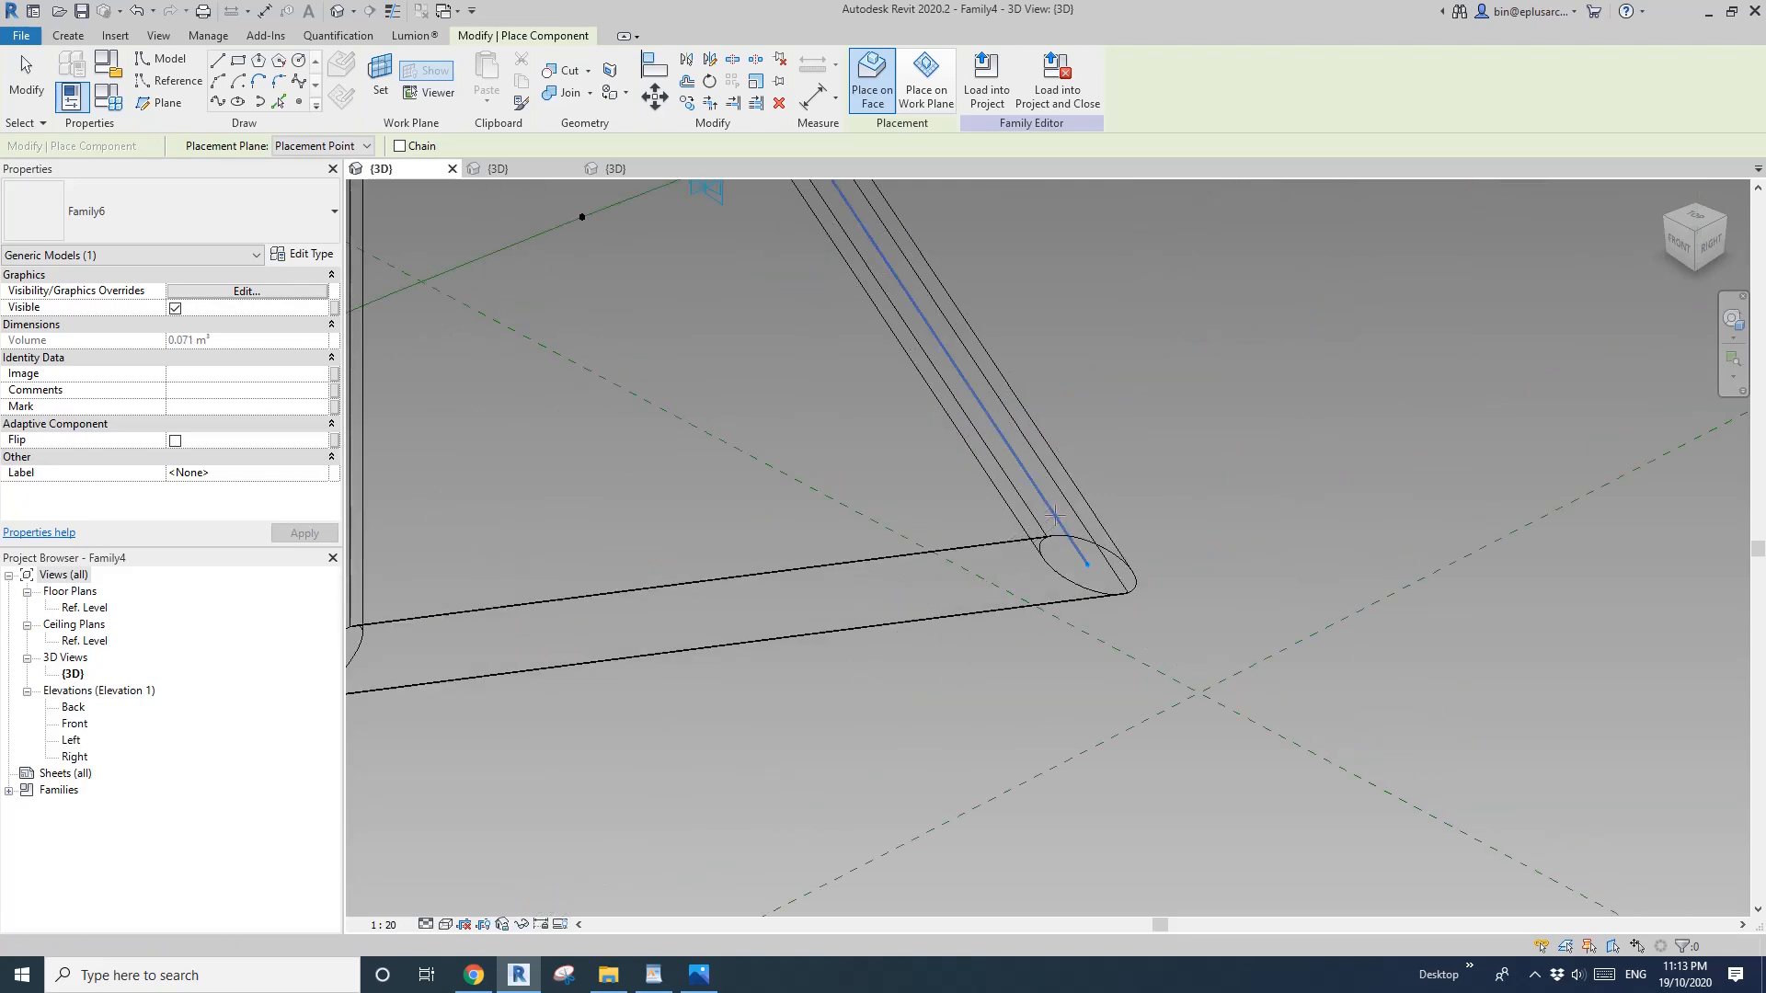
pyautogui.click(1087, 564)
pyautogui.scroll(-3, 907, 579)
# Place a third rod from the inner end of the second frame's bottom edge to the first frame's remaining corner, then end placement.
pyautogui.moveTo(907, 580); pyautogui.dragTo(1299, 511, button='middle')
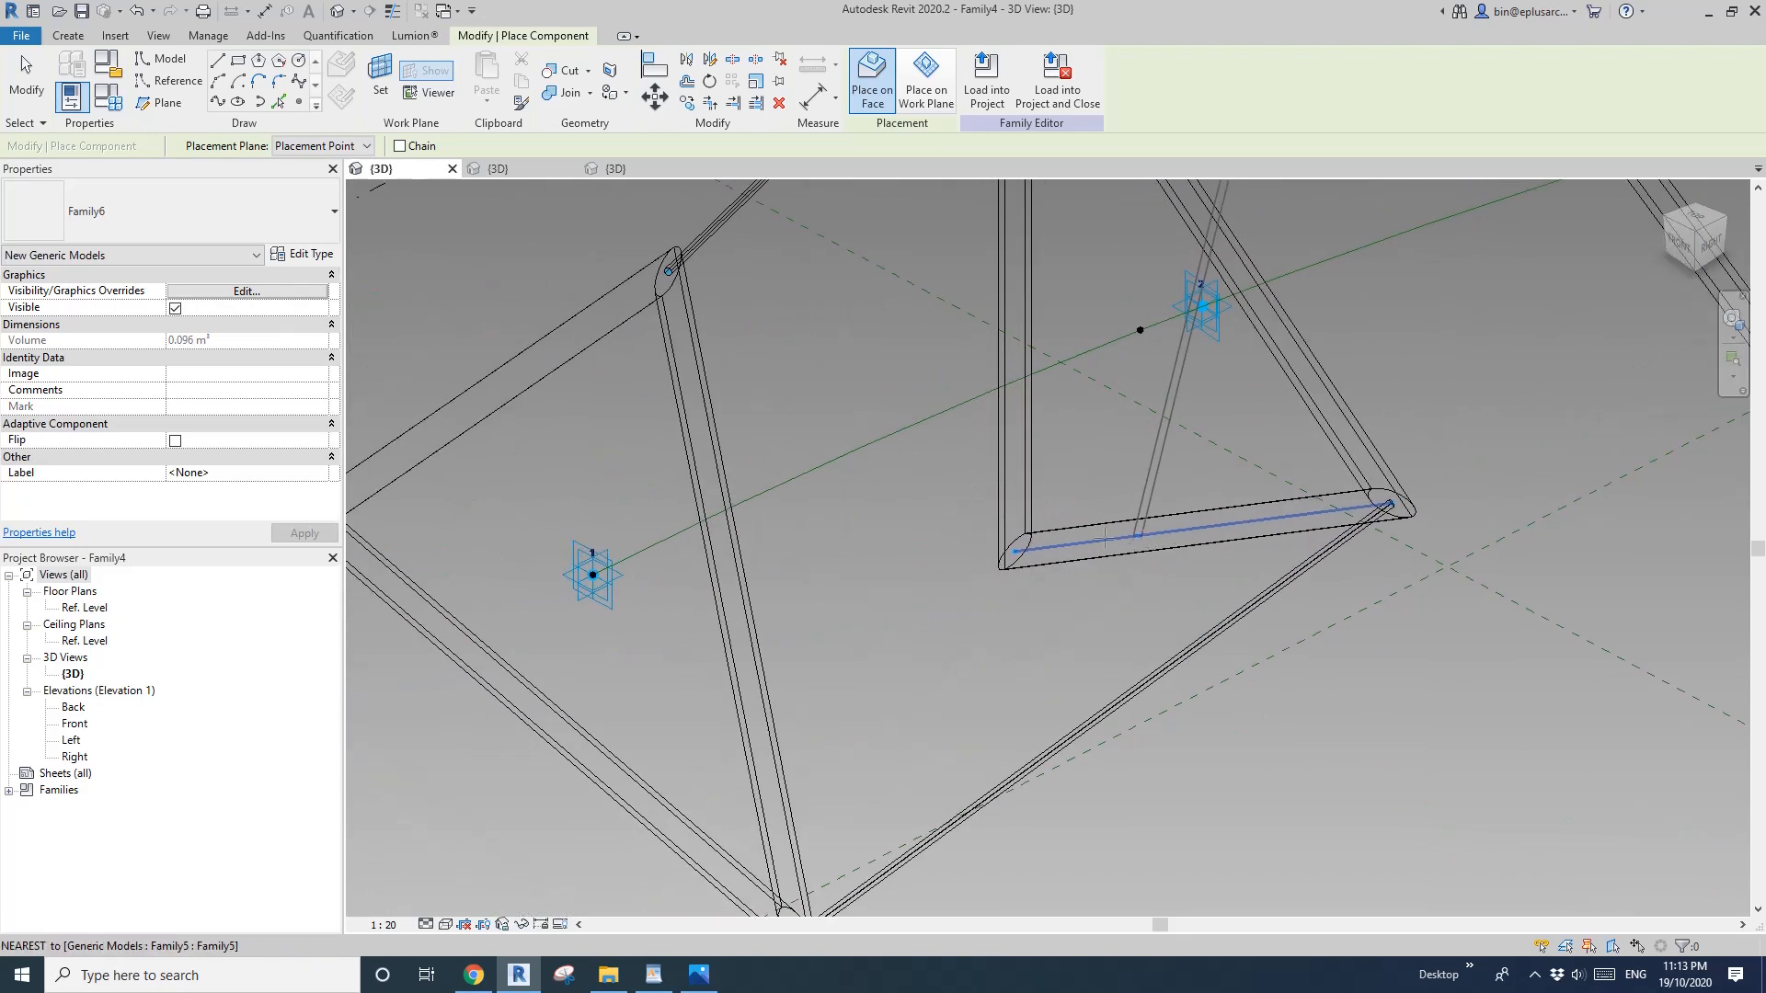
pyautogui.moveTo(1104, 539); pyautogui.dragTo(1102, 538, button='middle')
pyautogui.click(1021, 548)
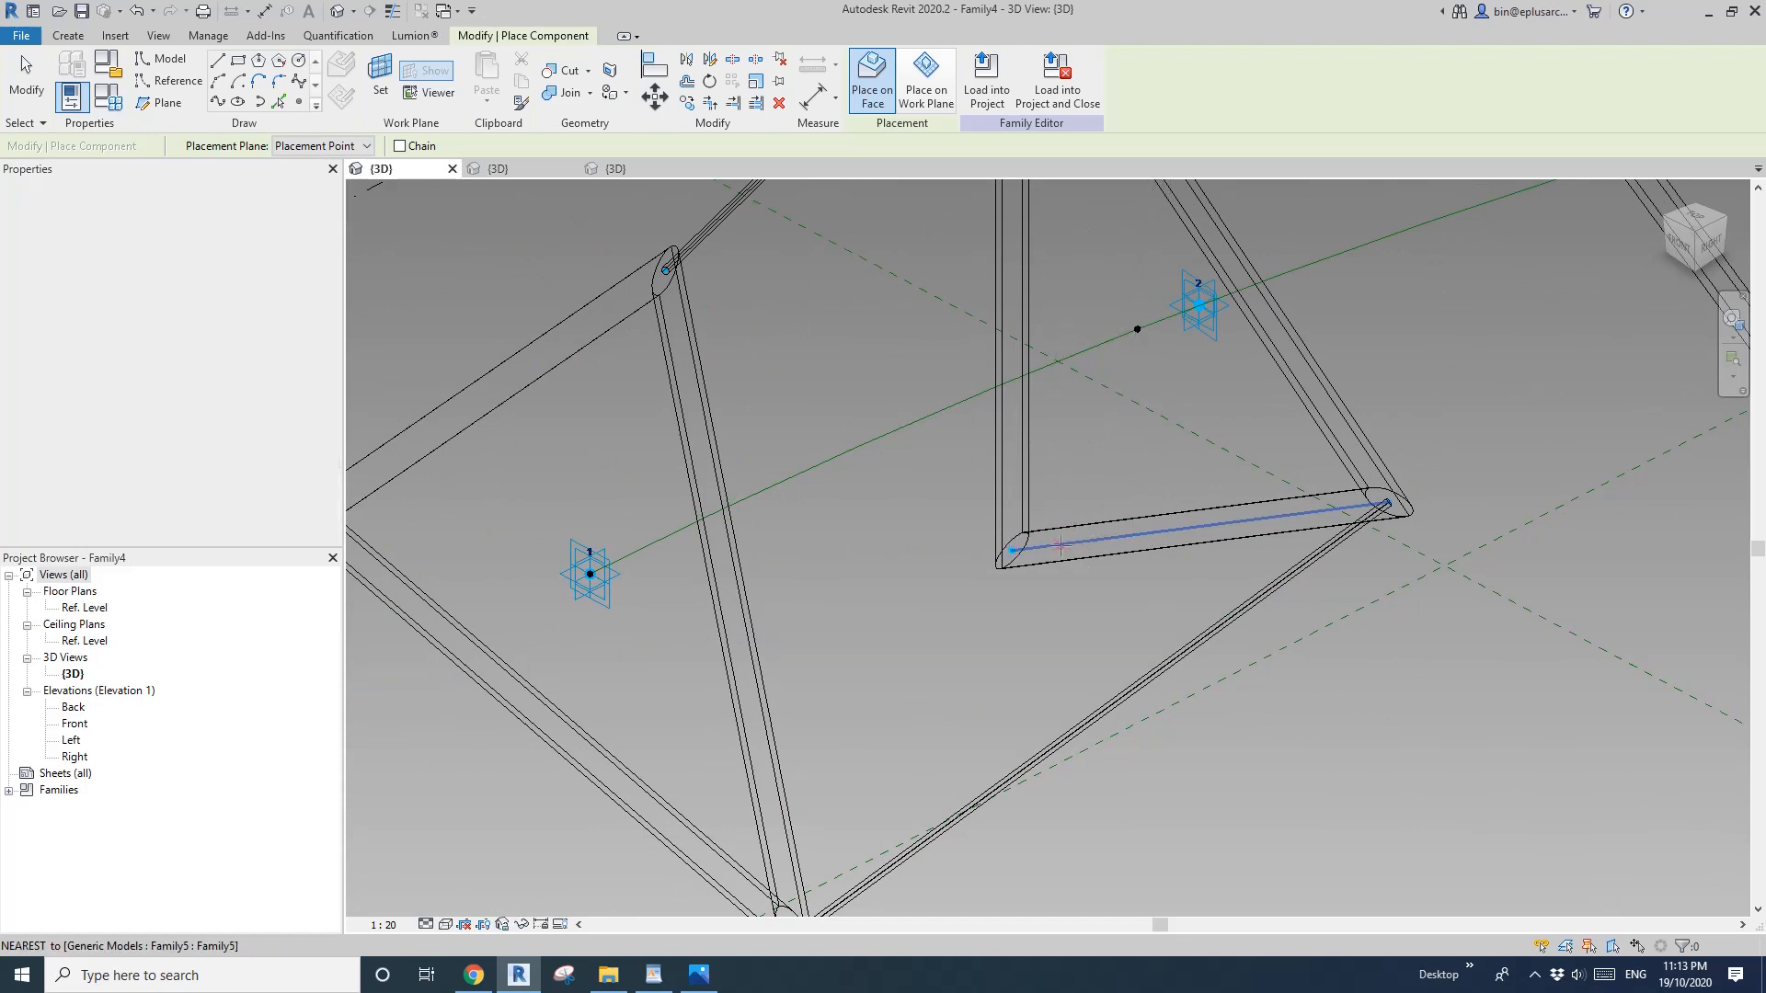
pyautogui.moveTo(675, 574); pyautogui.dragTo(992, 513, button='middle')
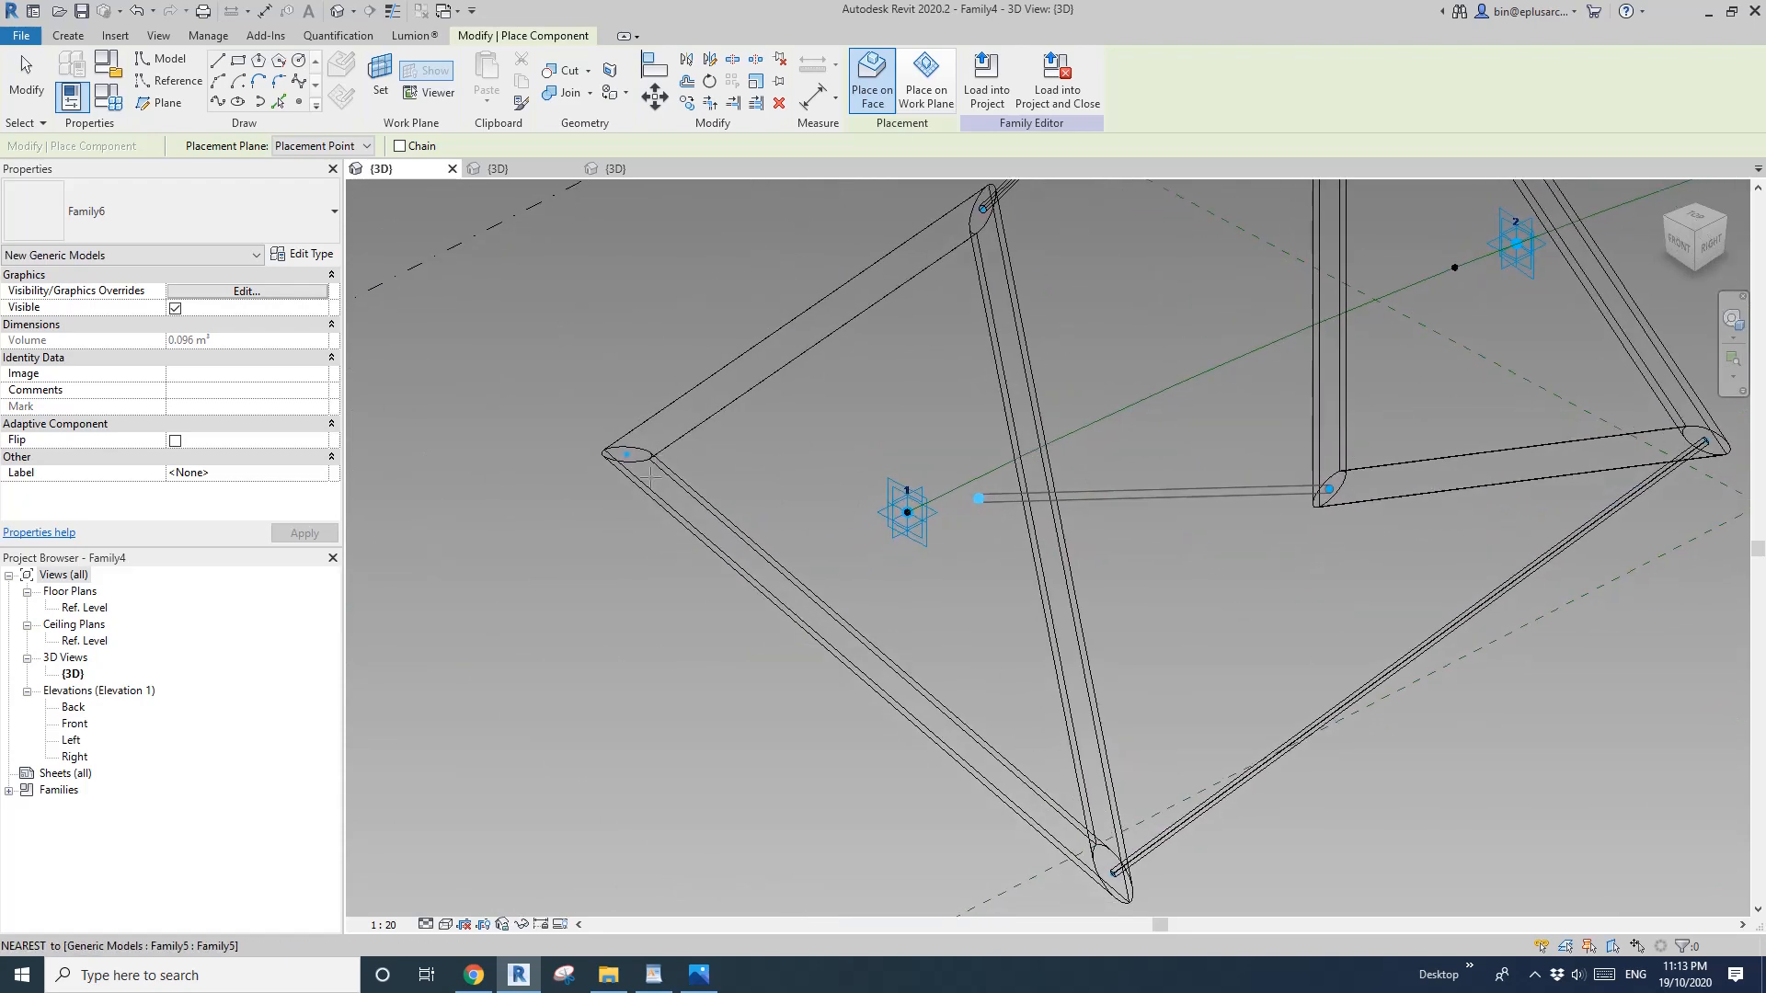
pyautogui.click(651, 476)
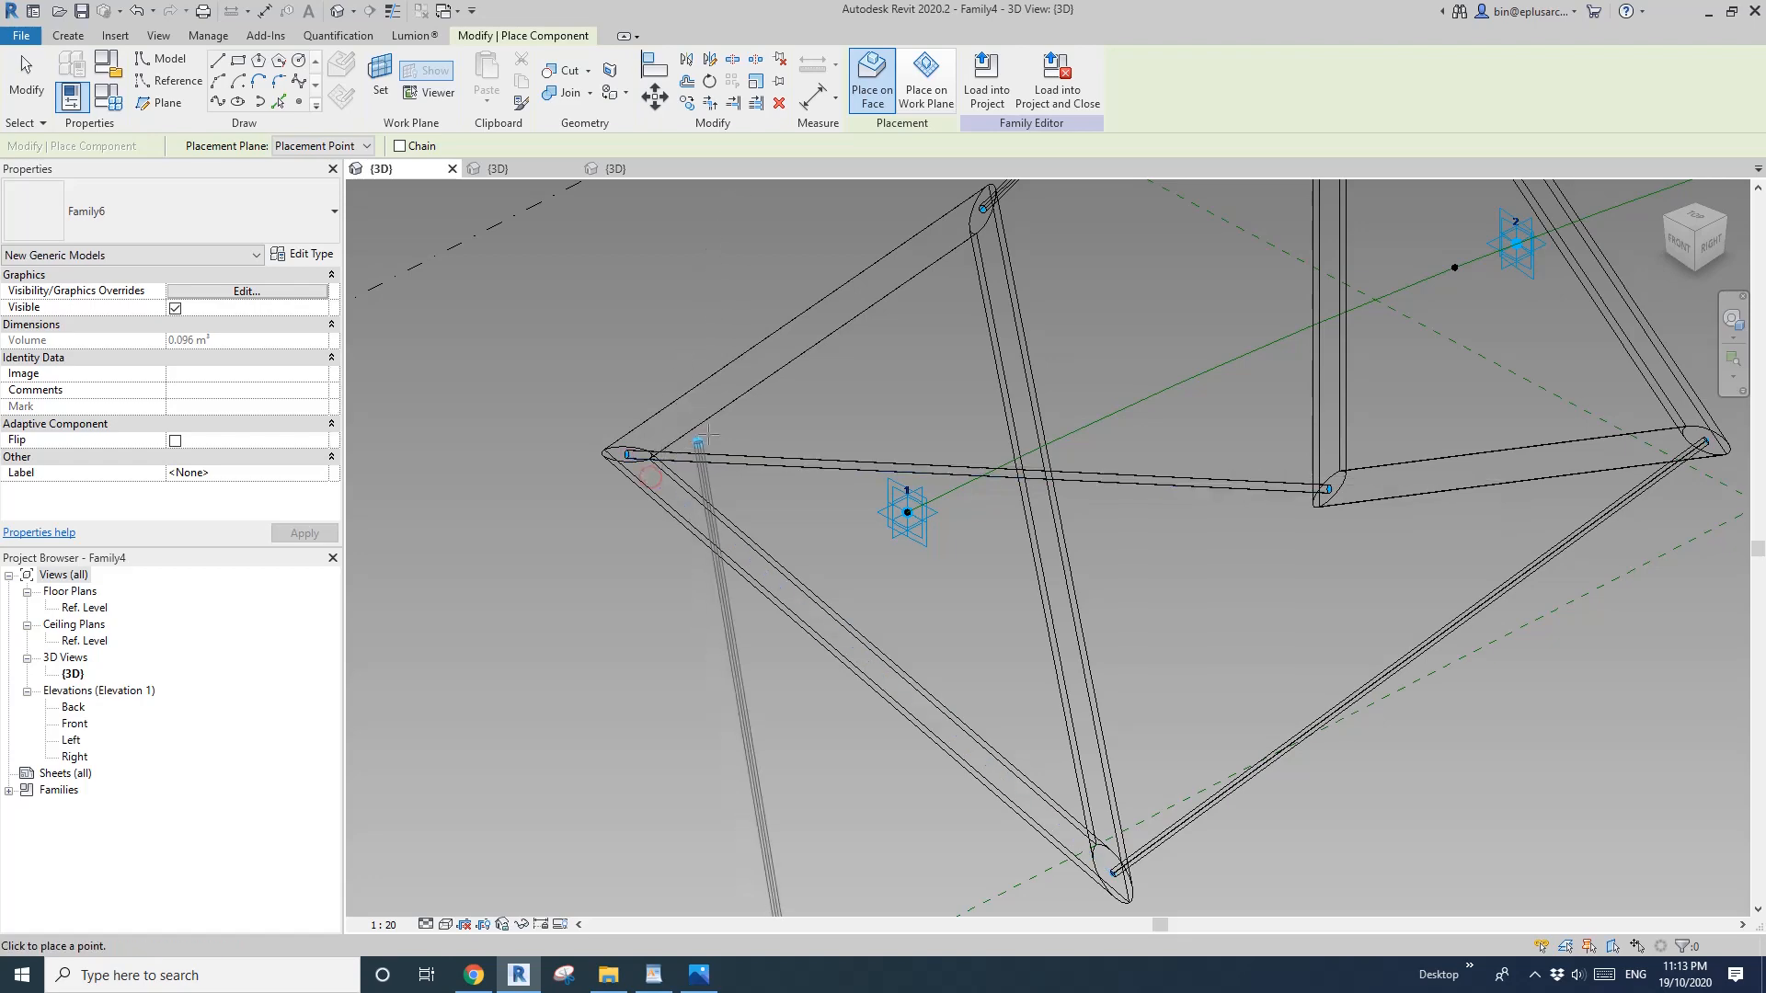
pyautogui.scroll(-1, 939, 401)
pyautogui.moveTo(938, 401); pyautogui.dragTo(809, 595, button='middle')
pyautogui.scroll(-3, 941, 536)
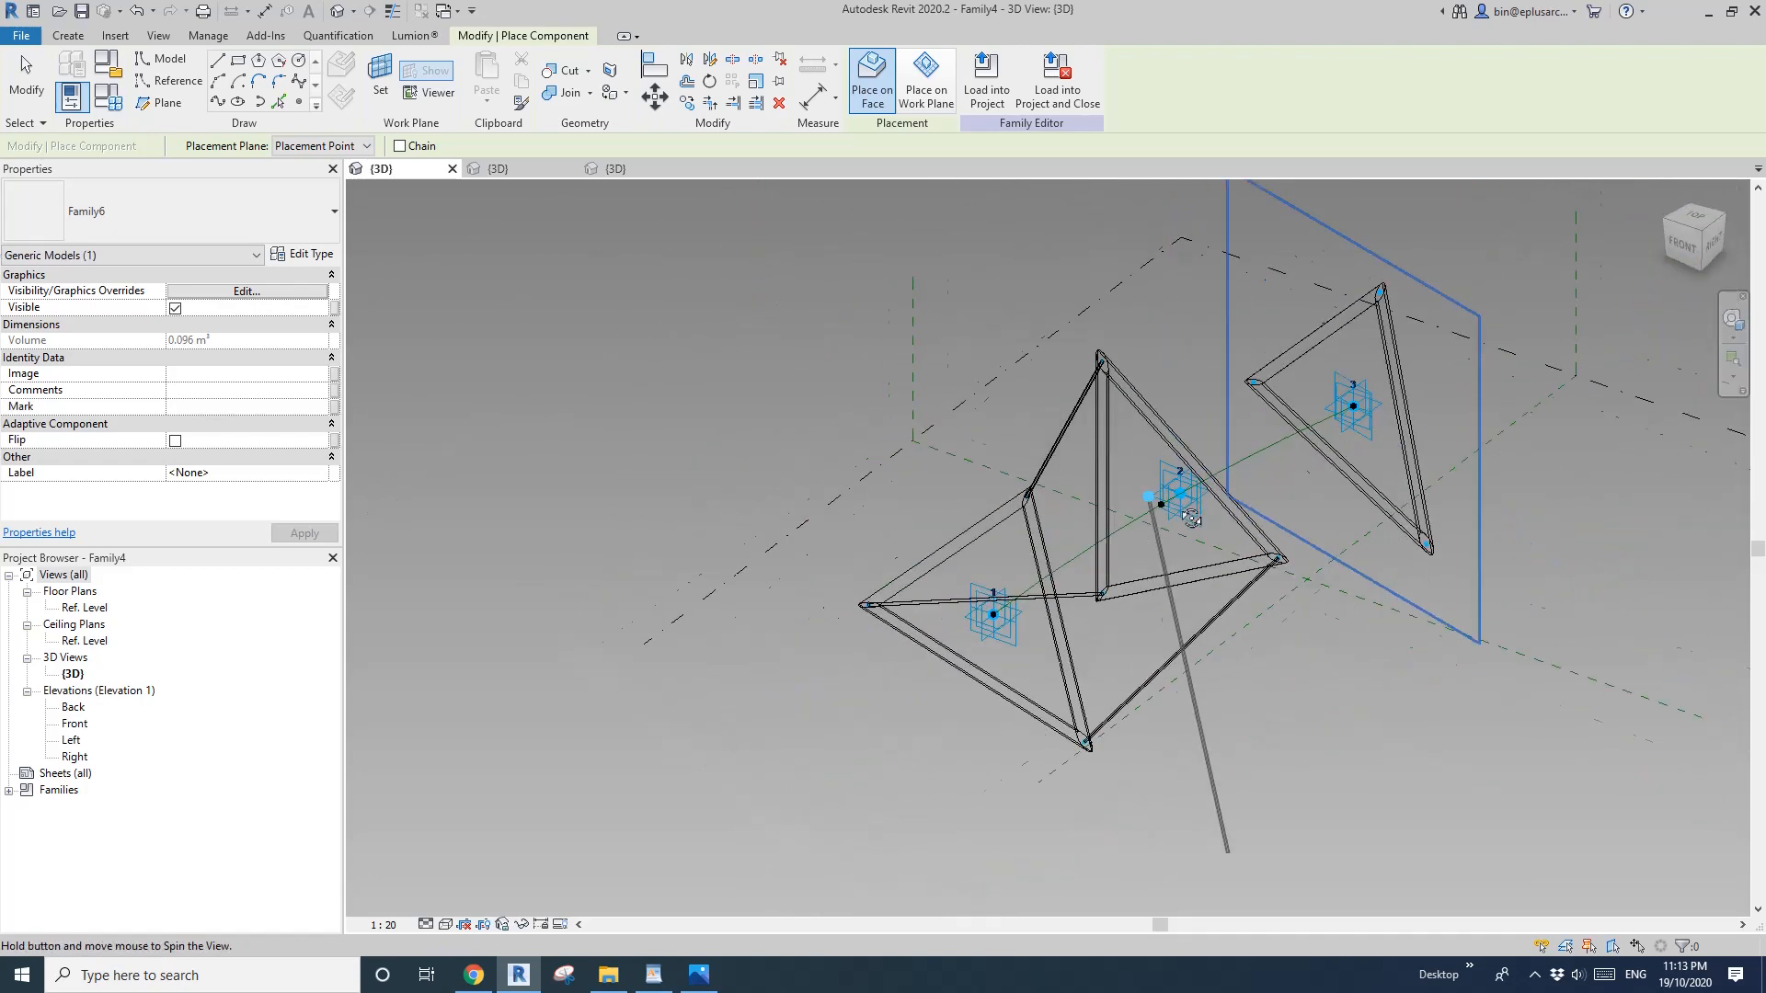
pyautogui.keyDown('shift'); pyautogui.moveTo(942, 537); pyautogui.dragTo(1286, 535, button='middle'); pyautogui.keyUp('shift')
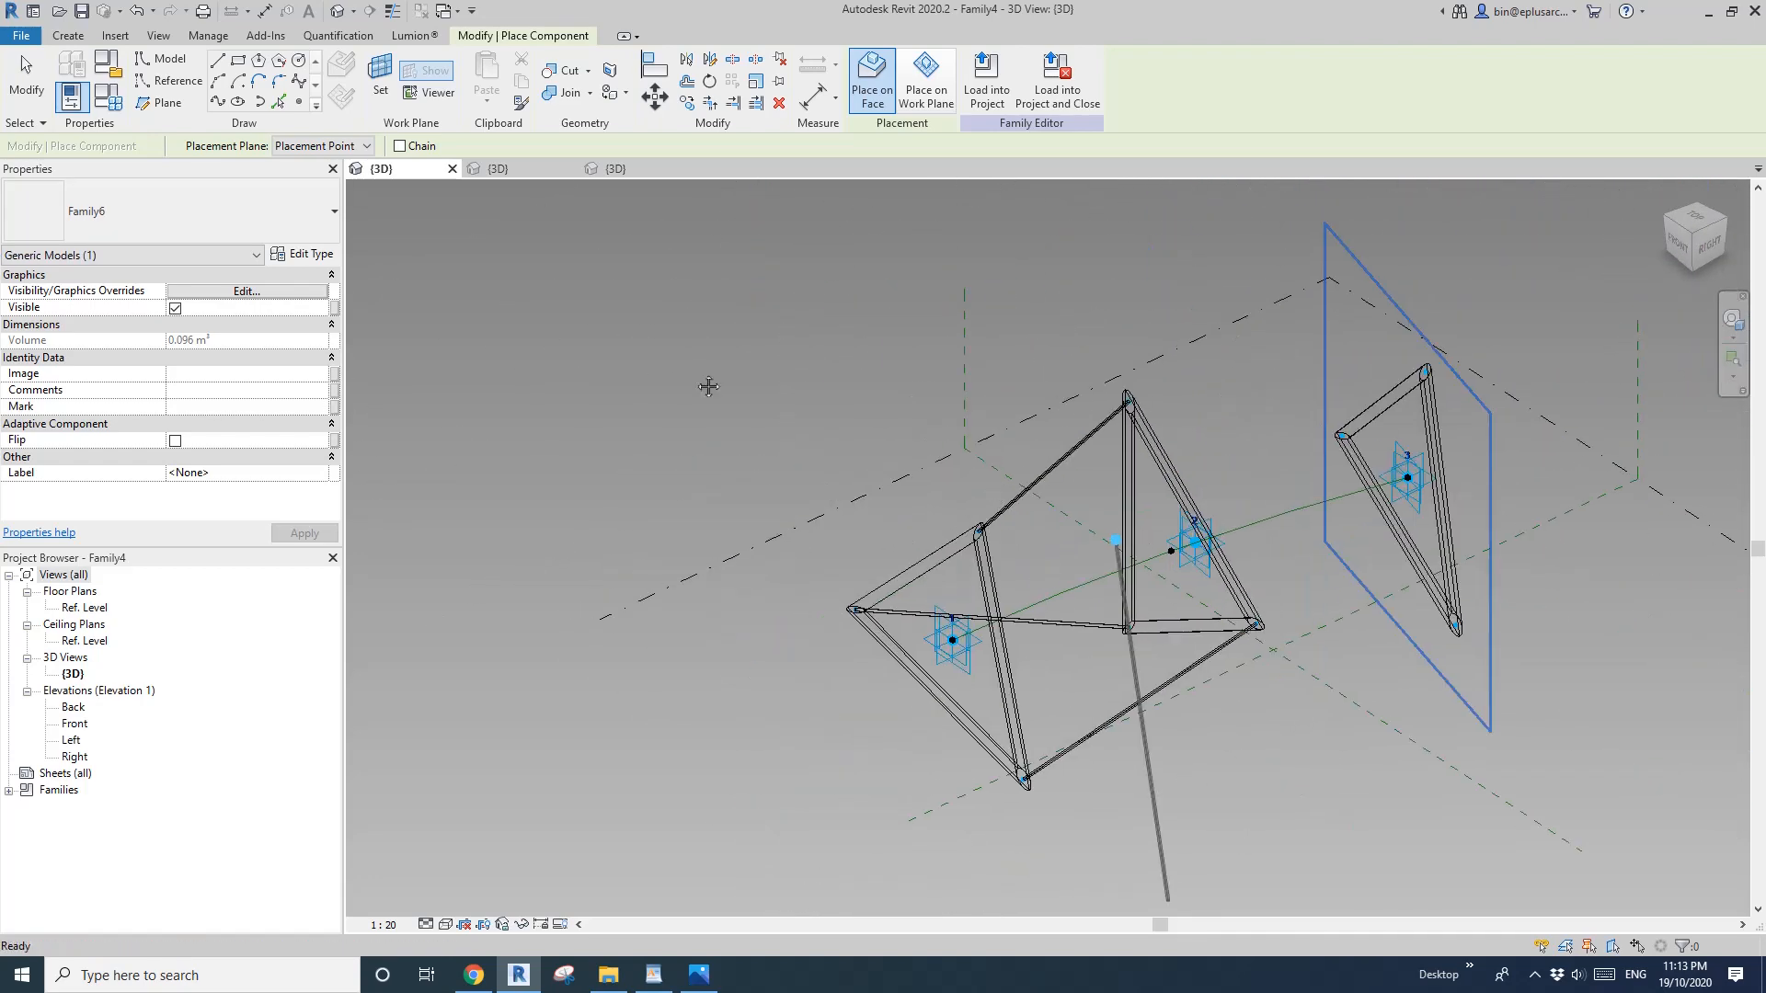
pyautogui.press('Escape')
# End the rod placement and set the second frame's rotation parameter A2 to 45°, accepting the change.
pyautogui.scroll(3, 1076, 652)
pyautogui.click(108, 95)
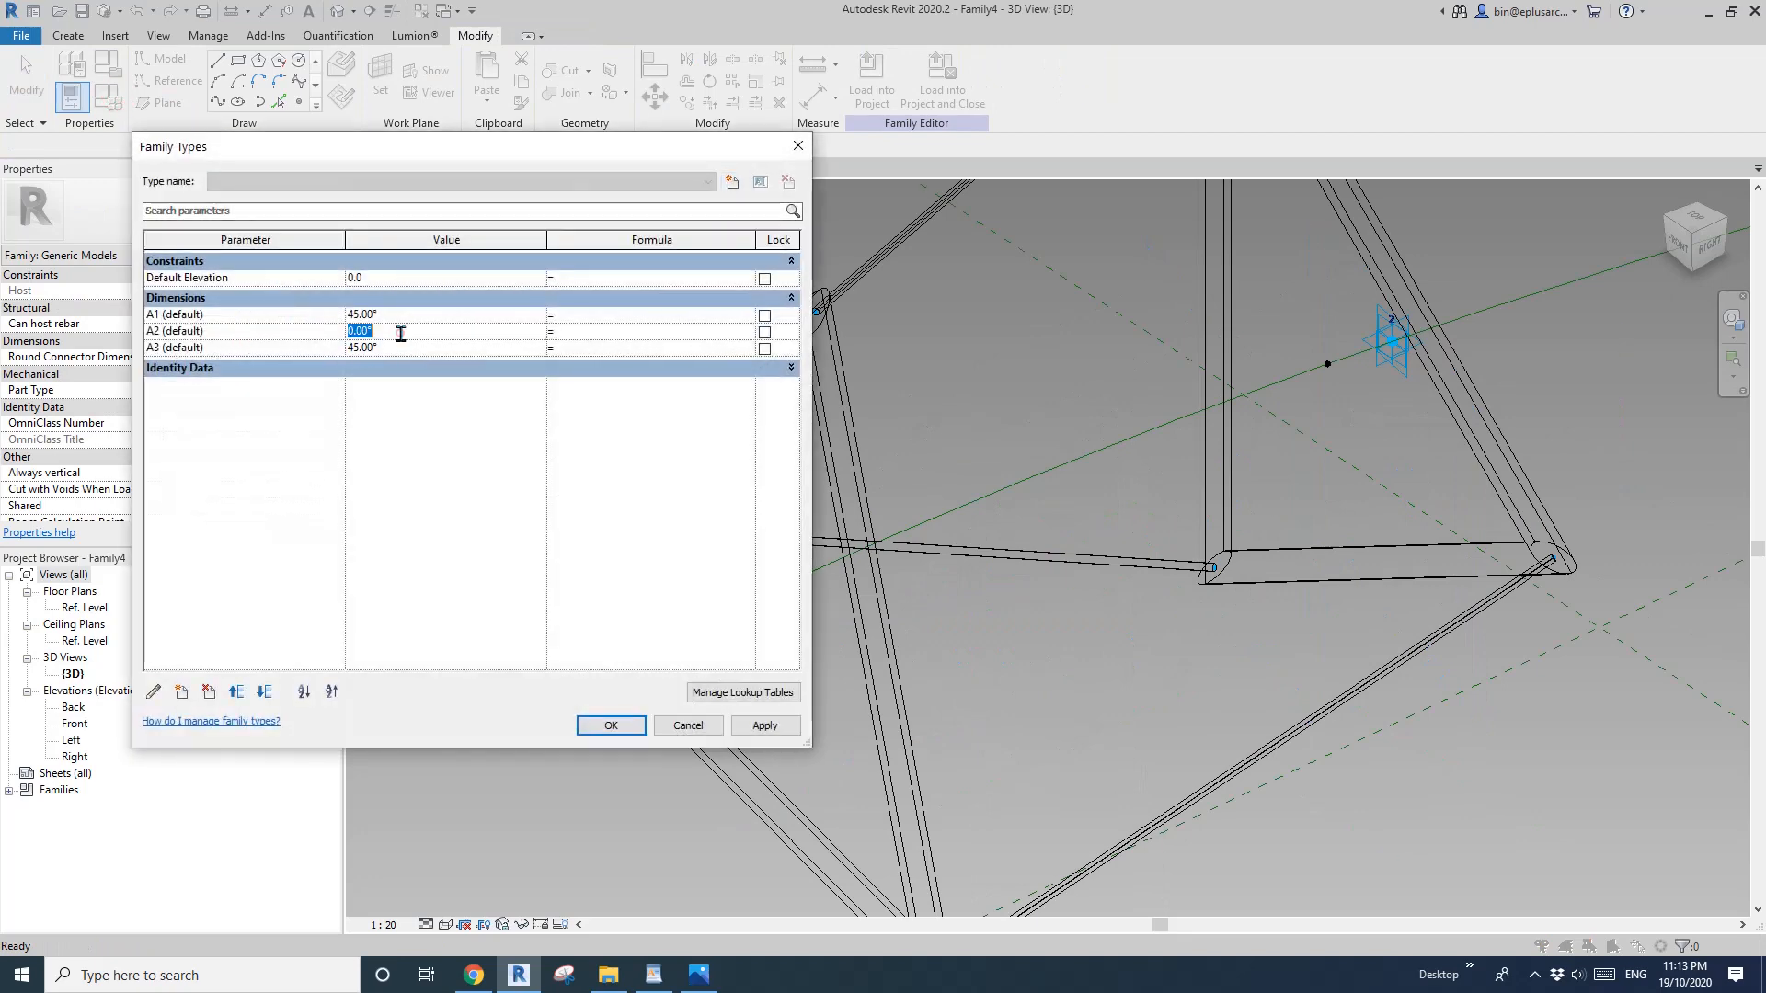
pyautogui.click(610, 726)
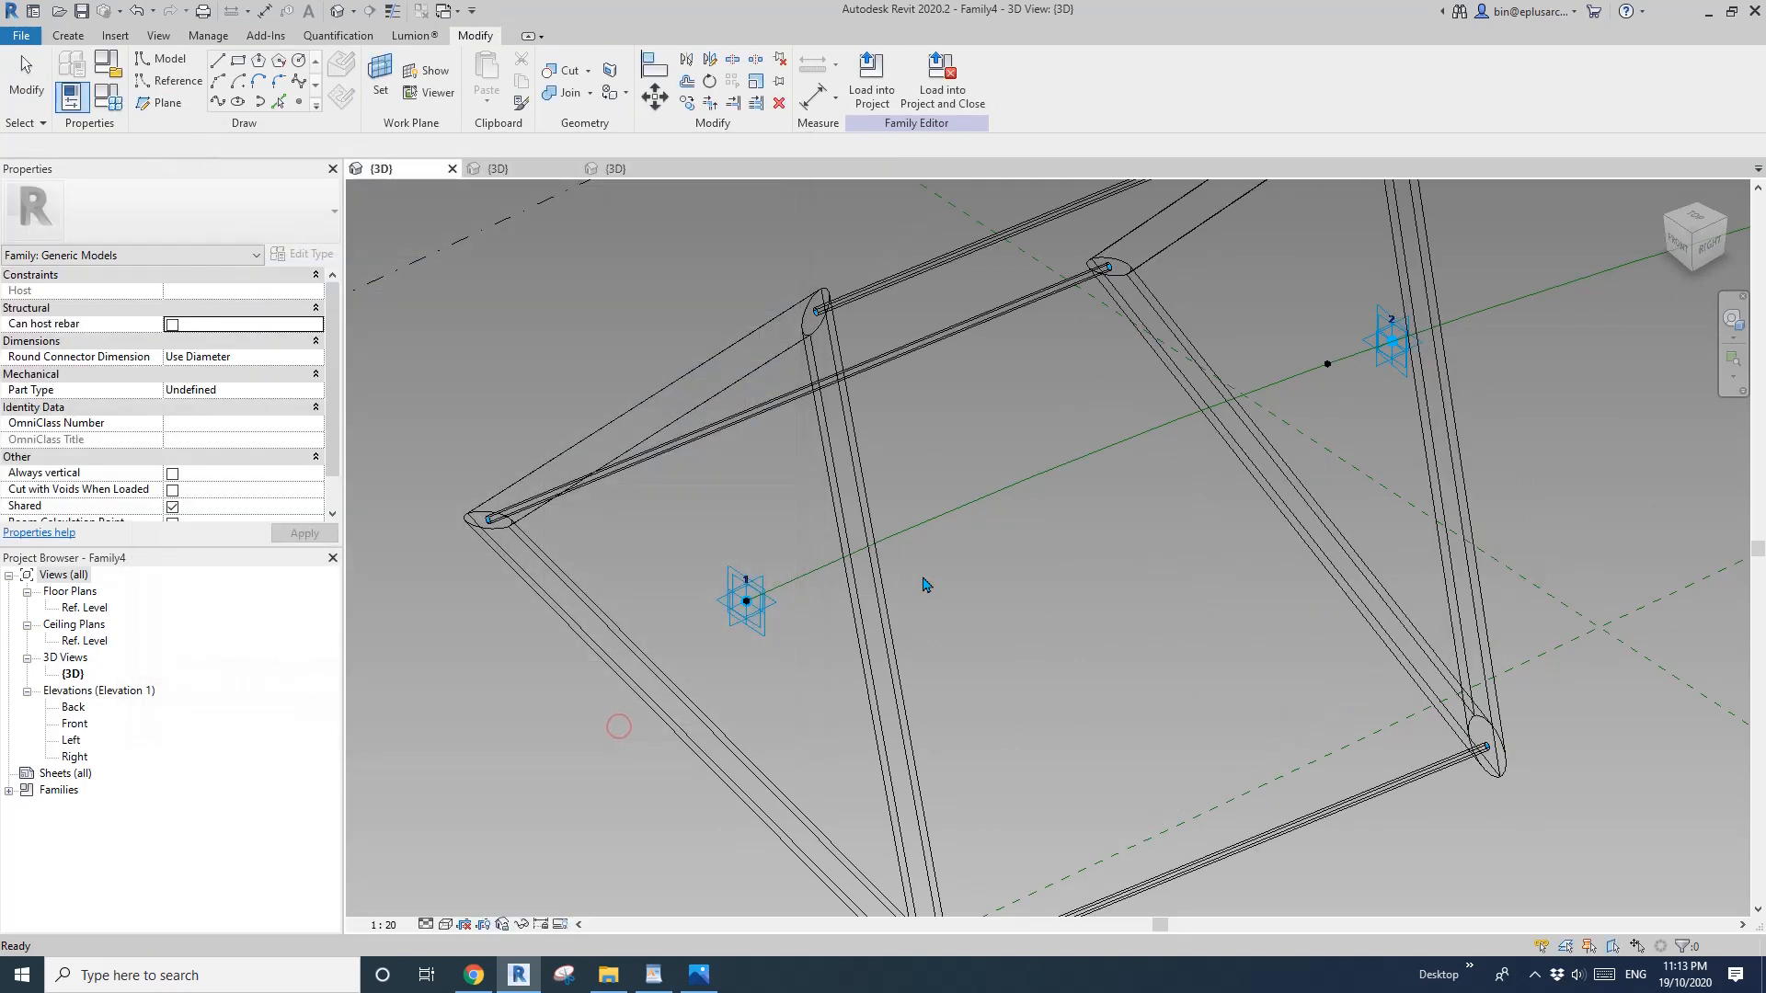
pyautogui.scroll(-3, 947, 580)
pyautogui.keyDown('shift'); pyautogui.moveTo(948, 579); pyautogui.dragTo(916, 455, button='middle'); pyautogui.keyUp('shift')
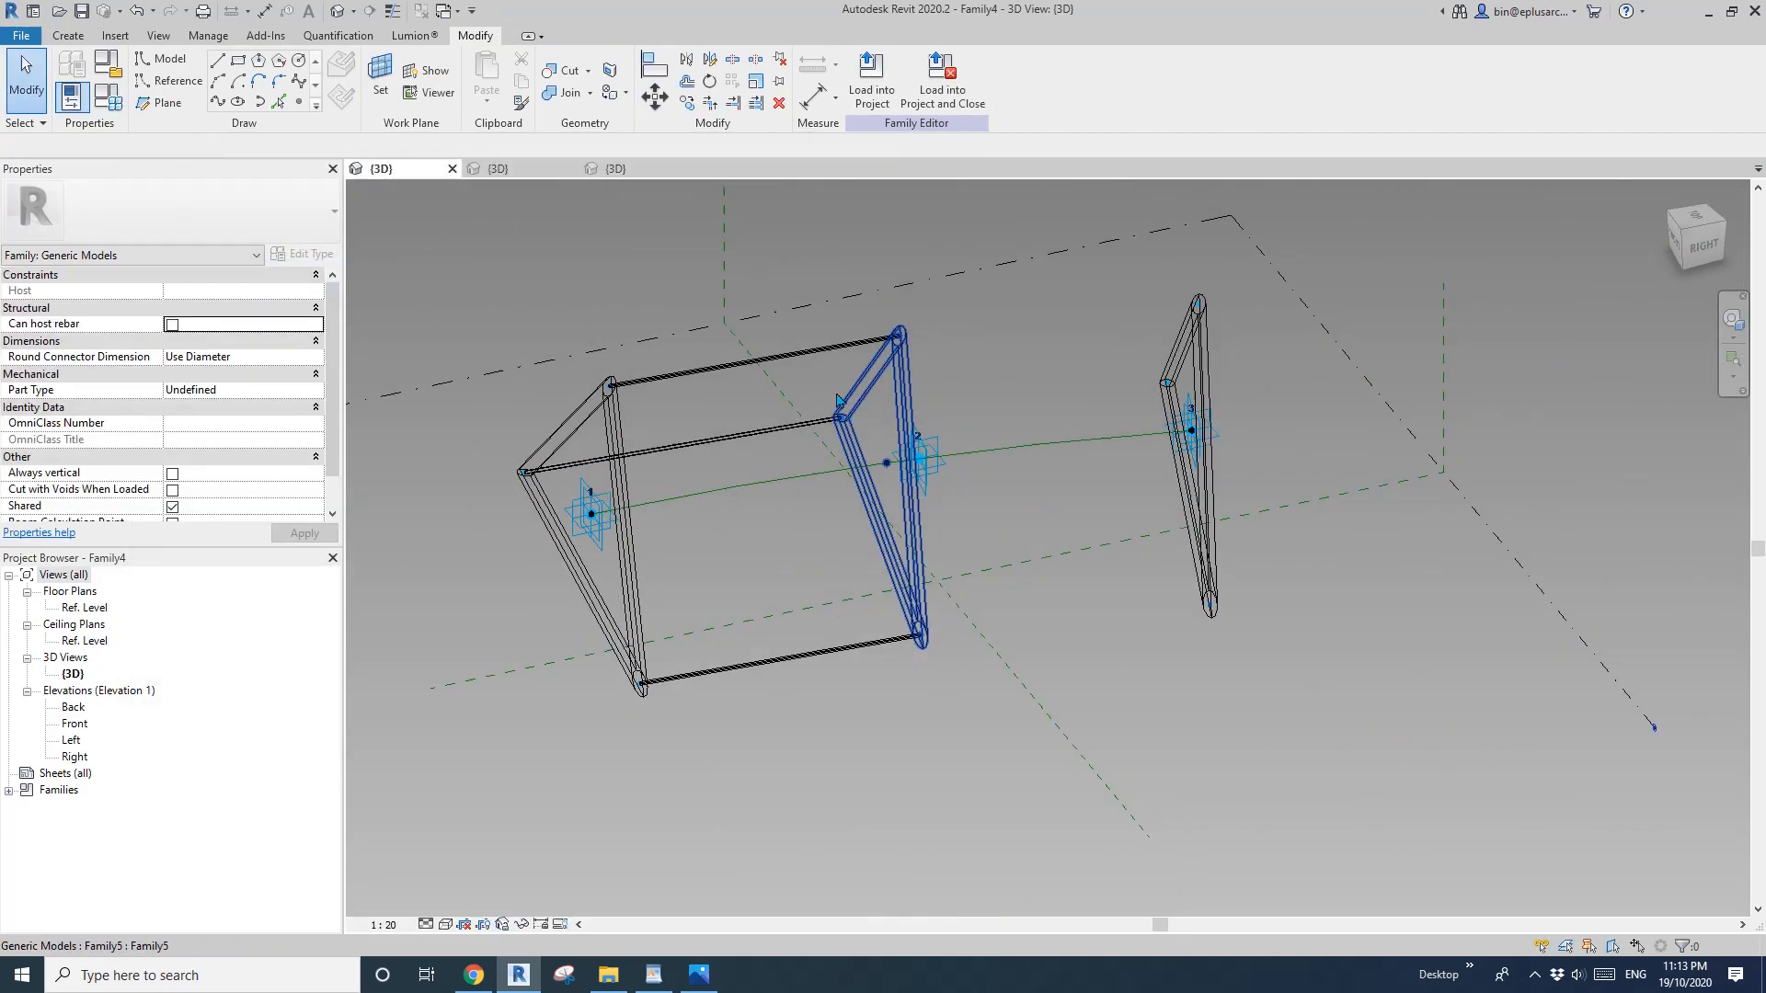
# Place a Family6 rod from the second frame's lowest corner to the third frame's lowest corner.
pyautogui.click(67, 35)
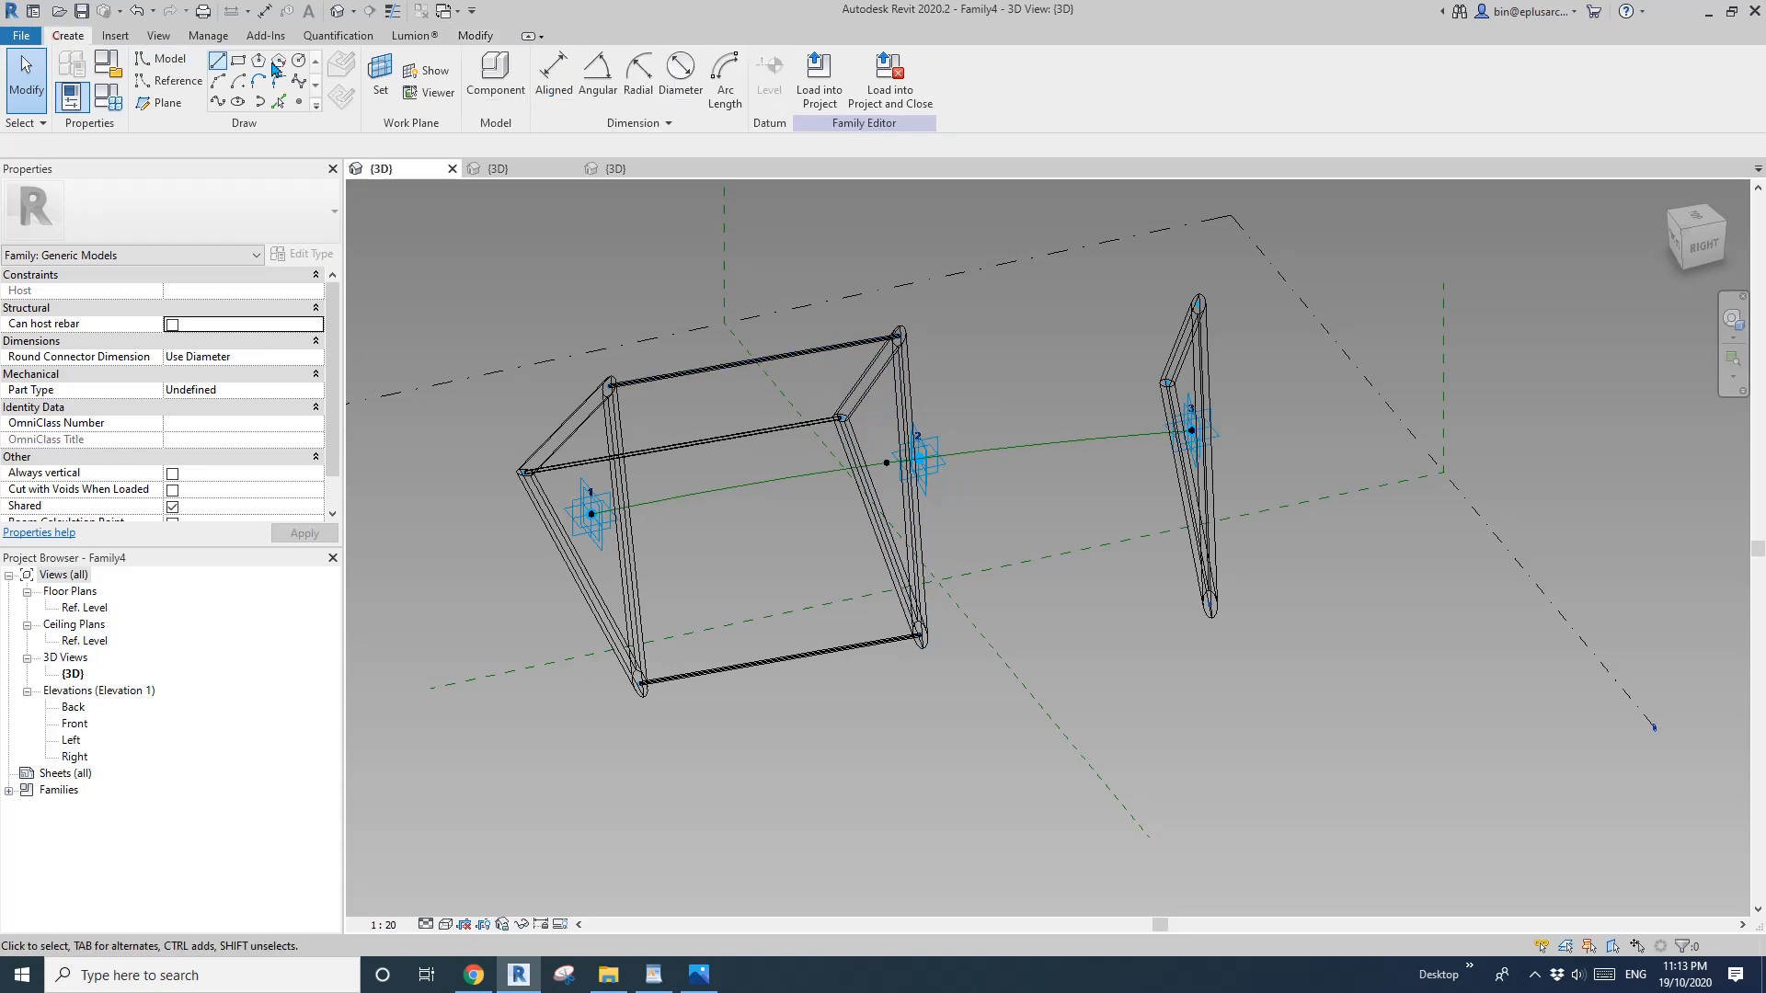
pyautogui.click(495, 78)
pyautogui.scroll(3, 924, 346)
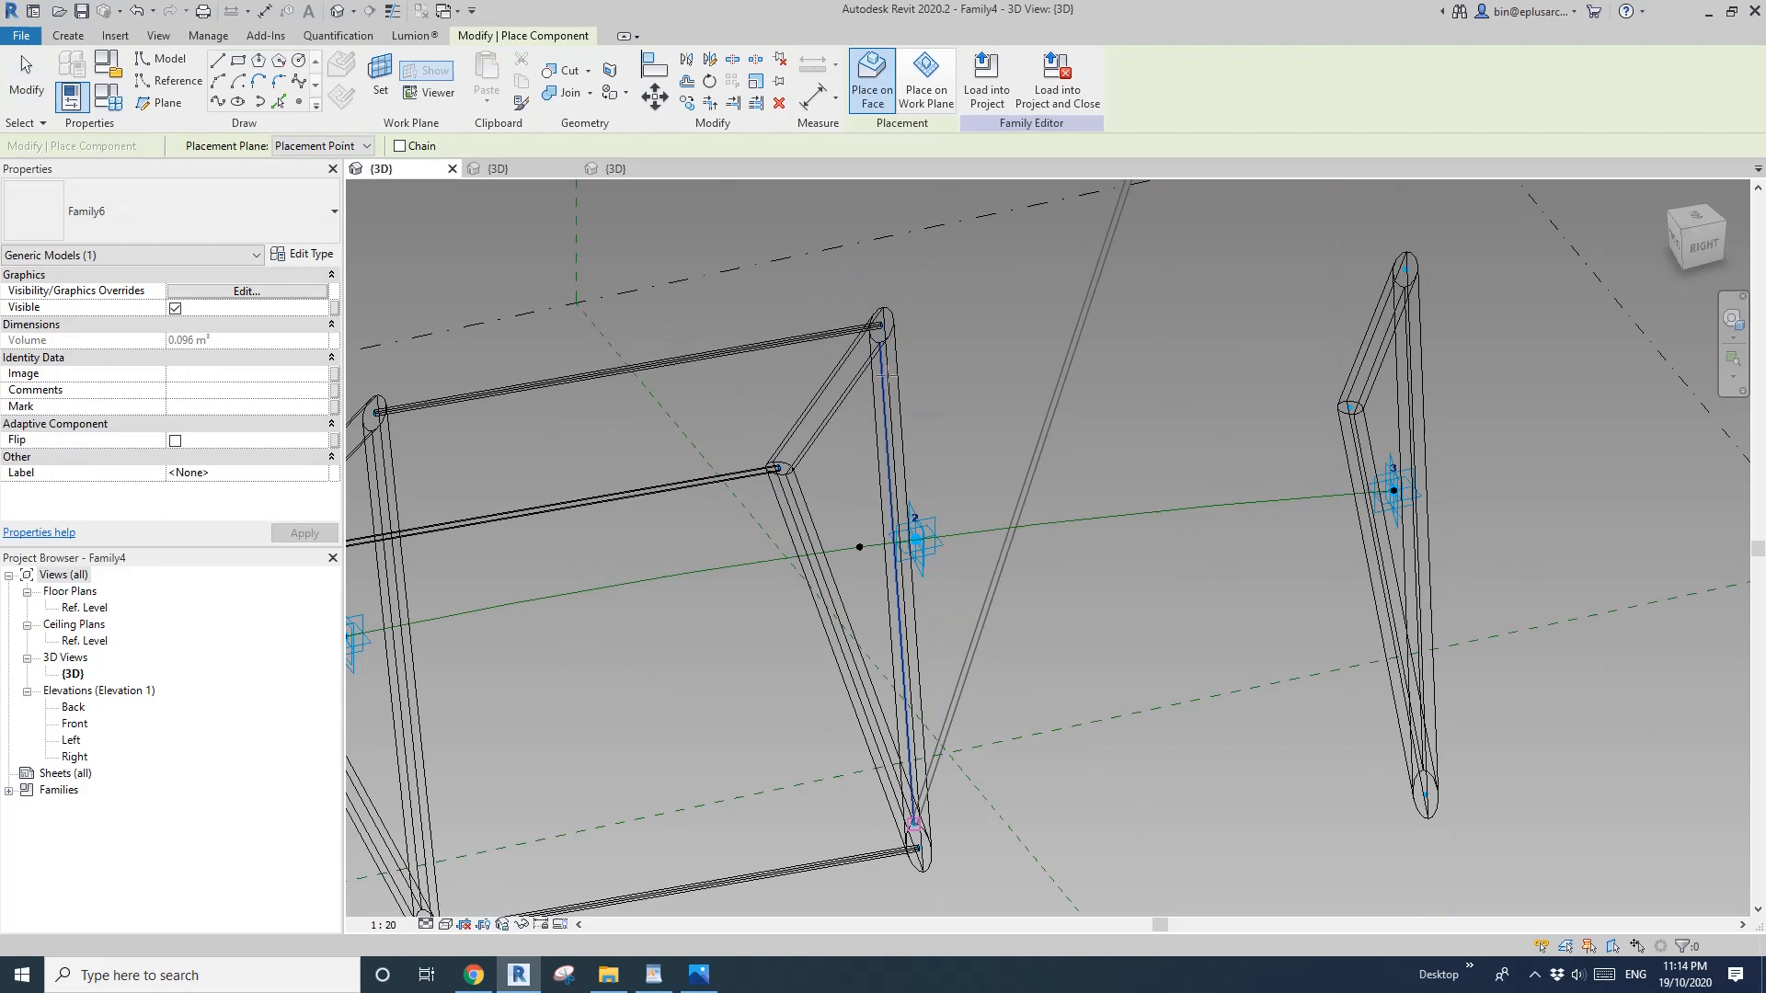
pyautogui.scroll(-2, 1219, 520)
pyautogui.keyDown('shift'); pyautogui.moveTo(1220, 520); pyautogui.dragTo(1047, 603, button='middle'); pyautogui.keyUp('shift')
pyautogui.scroll(4, 1047, 603)
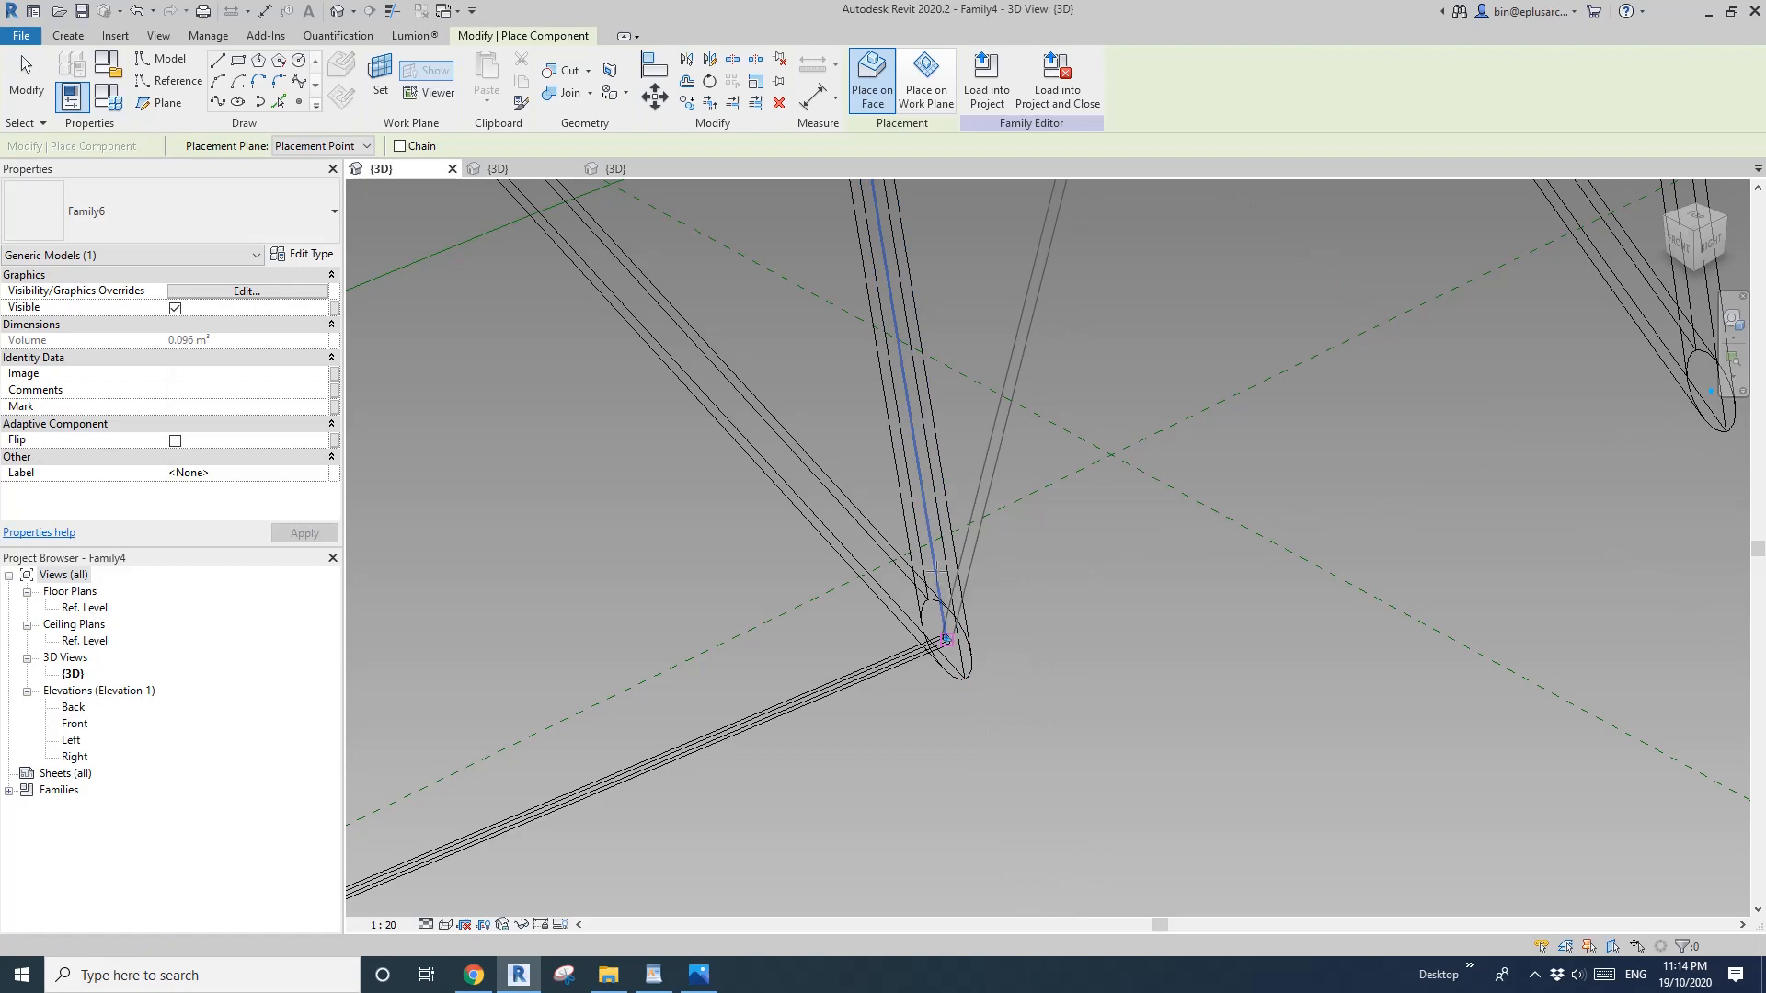
pyautogui.scroll(-3, 936, 572)
pyautogui.click(915, 634)
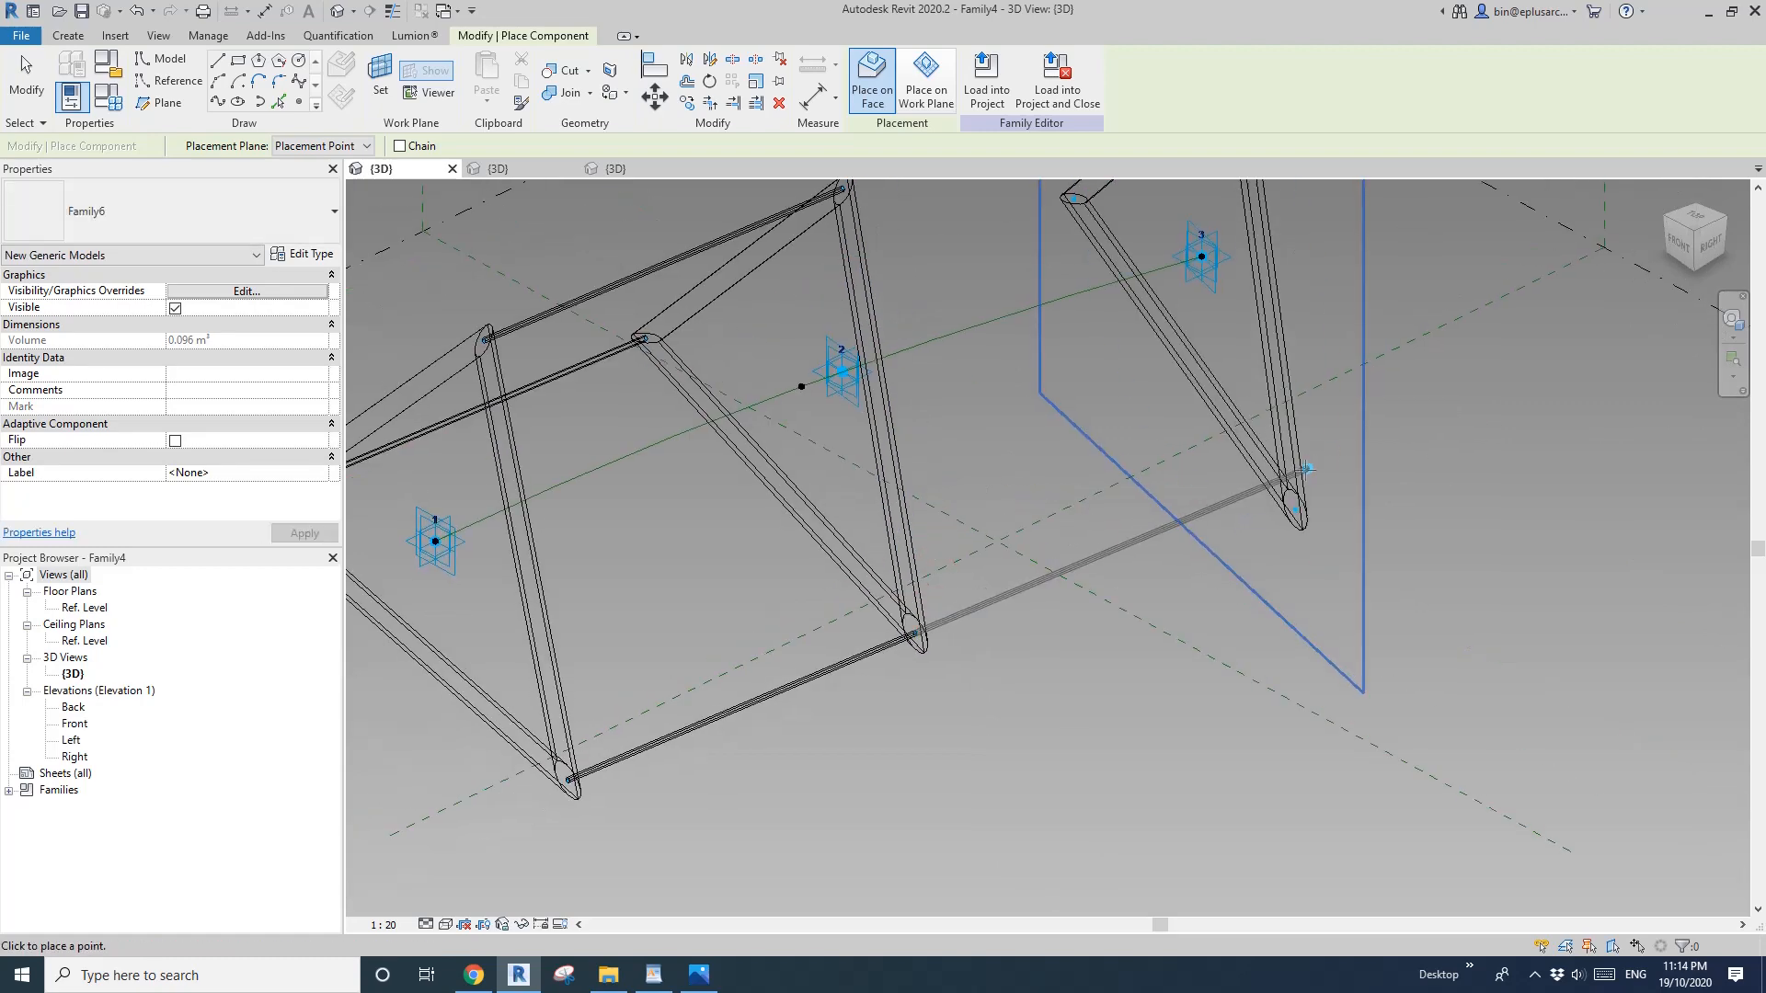
pyautogui.scroll(4, 1292, 483)
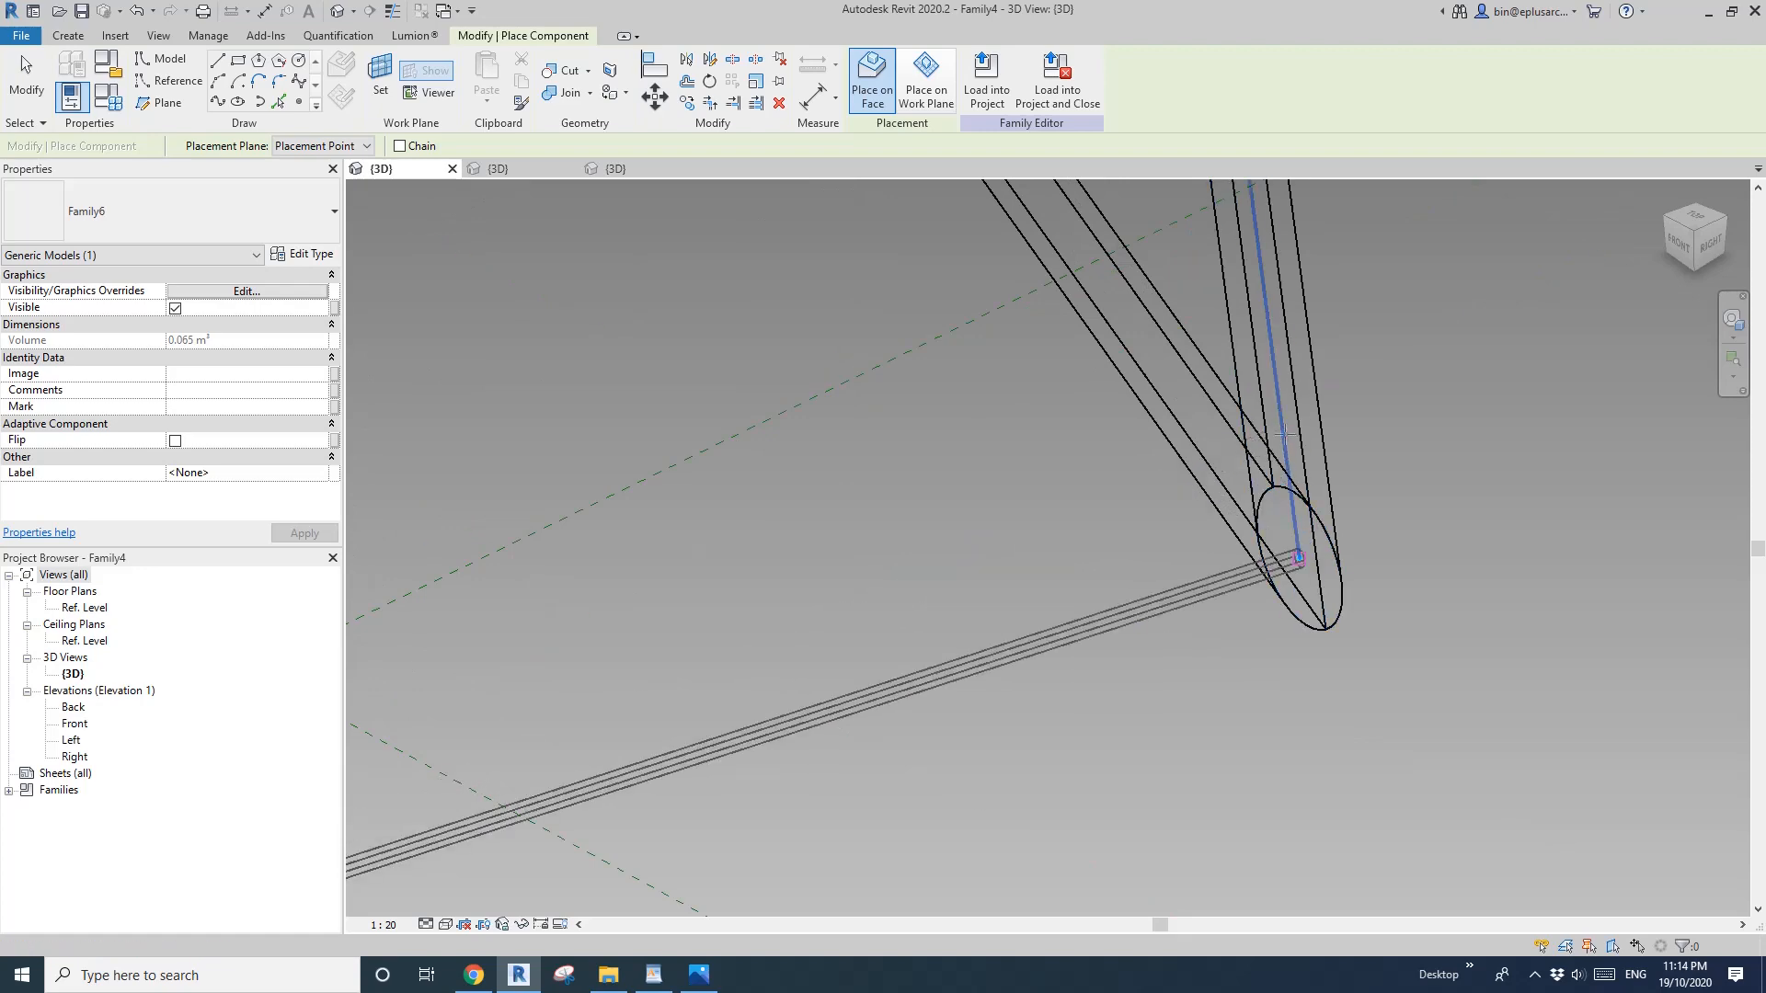
pyautogui.click(1299, 557)
# Place another Family6 rod from the third frame's top corner to the second frame's top corner.
pyautogui.scroll(-4, 1223, 543)
pyautogui.moveTo(1141, 393); pyautogui.dragTo(1150, 757, button='middle')
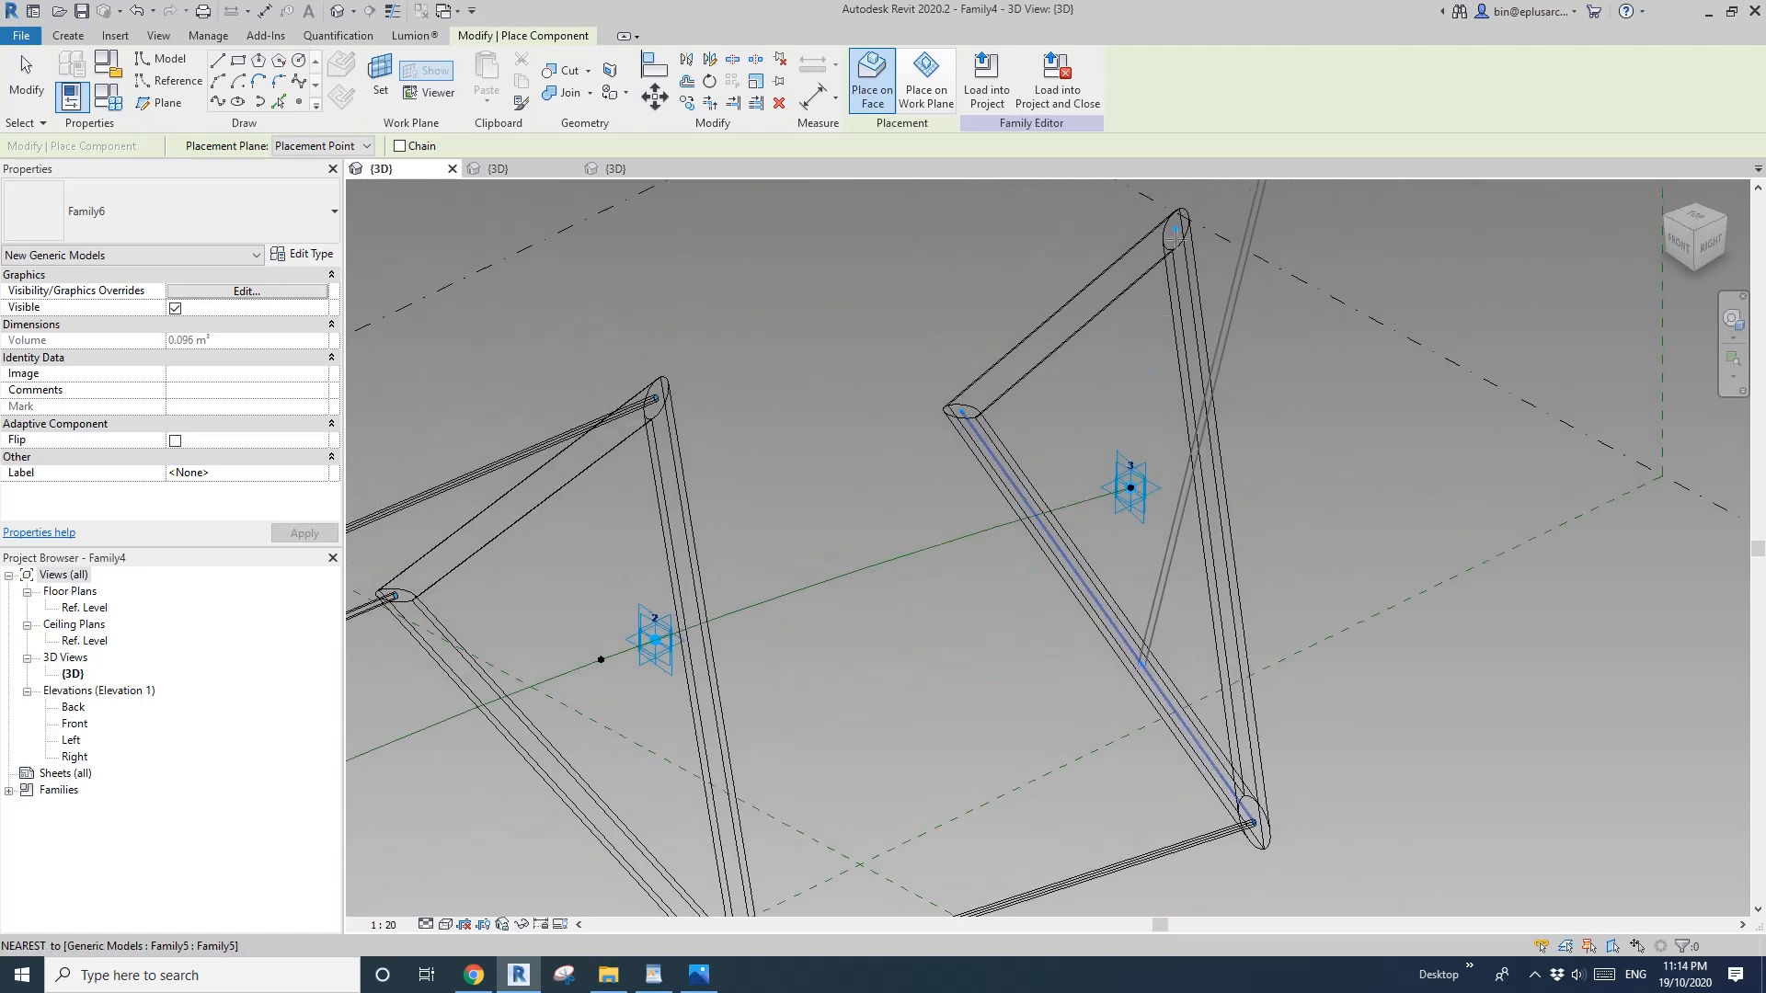
pyautogui.scroll(1, 1183, 249)
pyautogui.press('c')
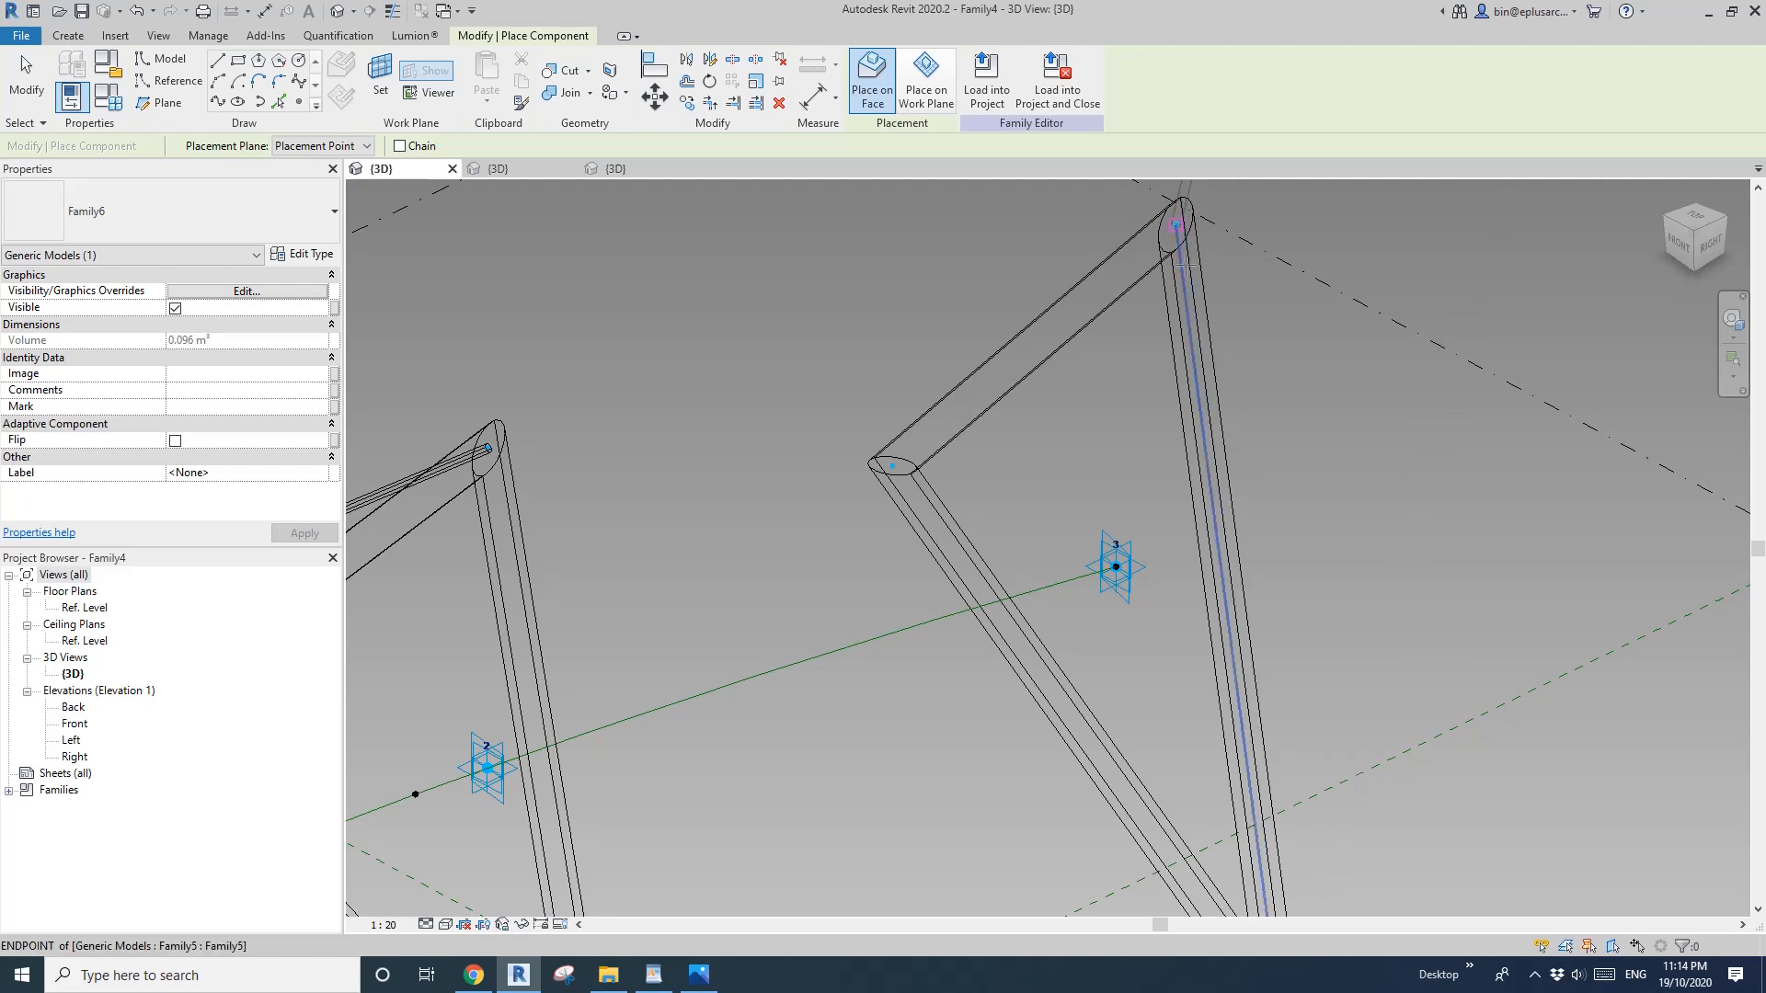
pyautogui.click(1185, 263)
pyautogui.scroll(-1, 913, 393)
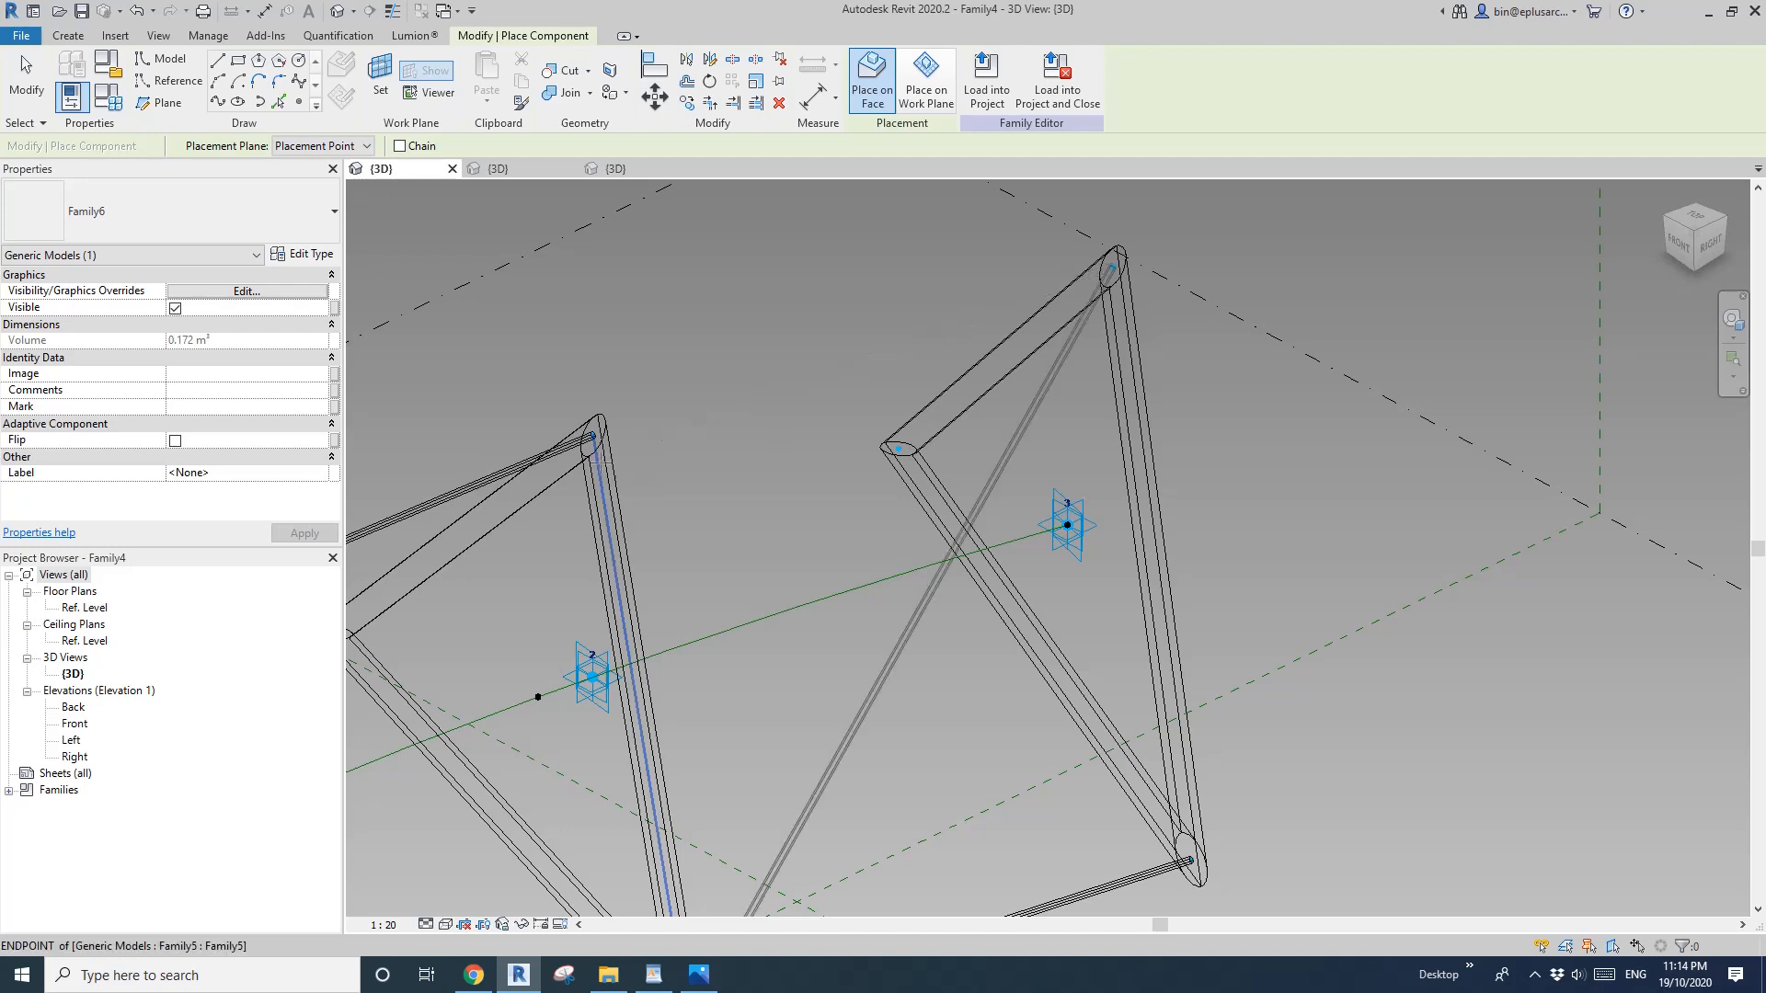
pyautogui.click(596, 452)
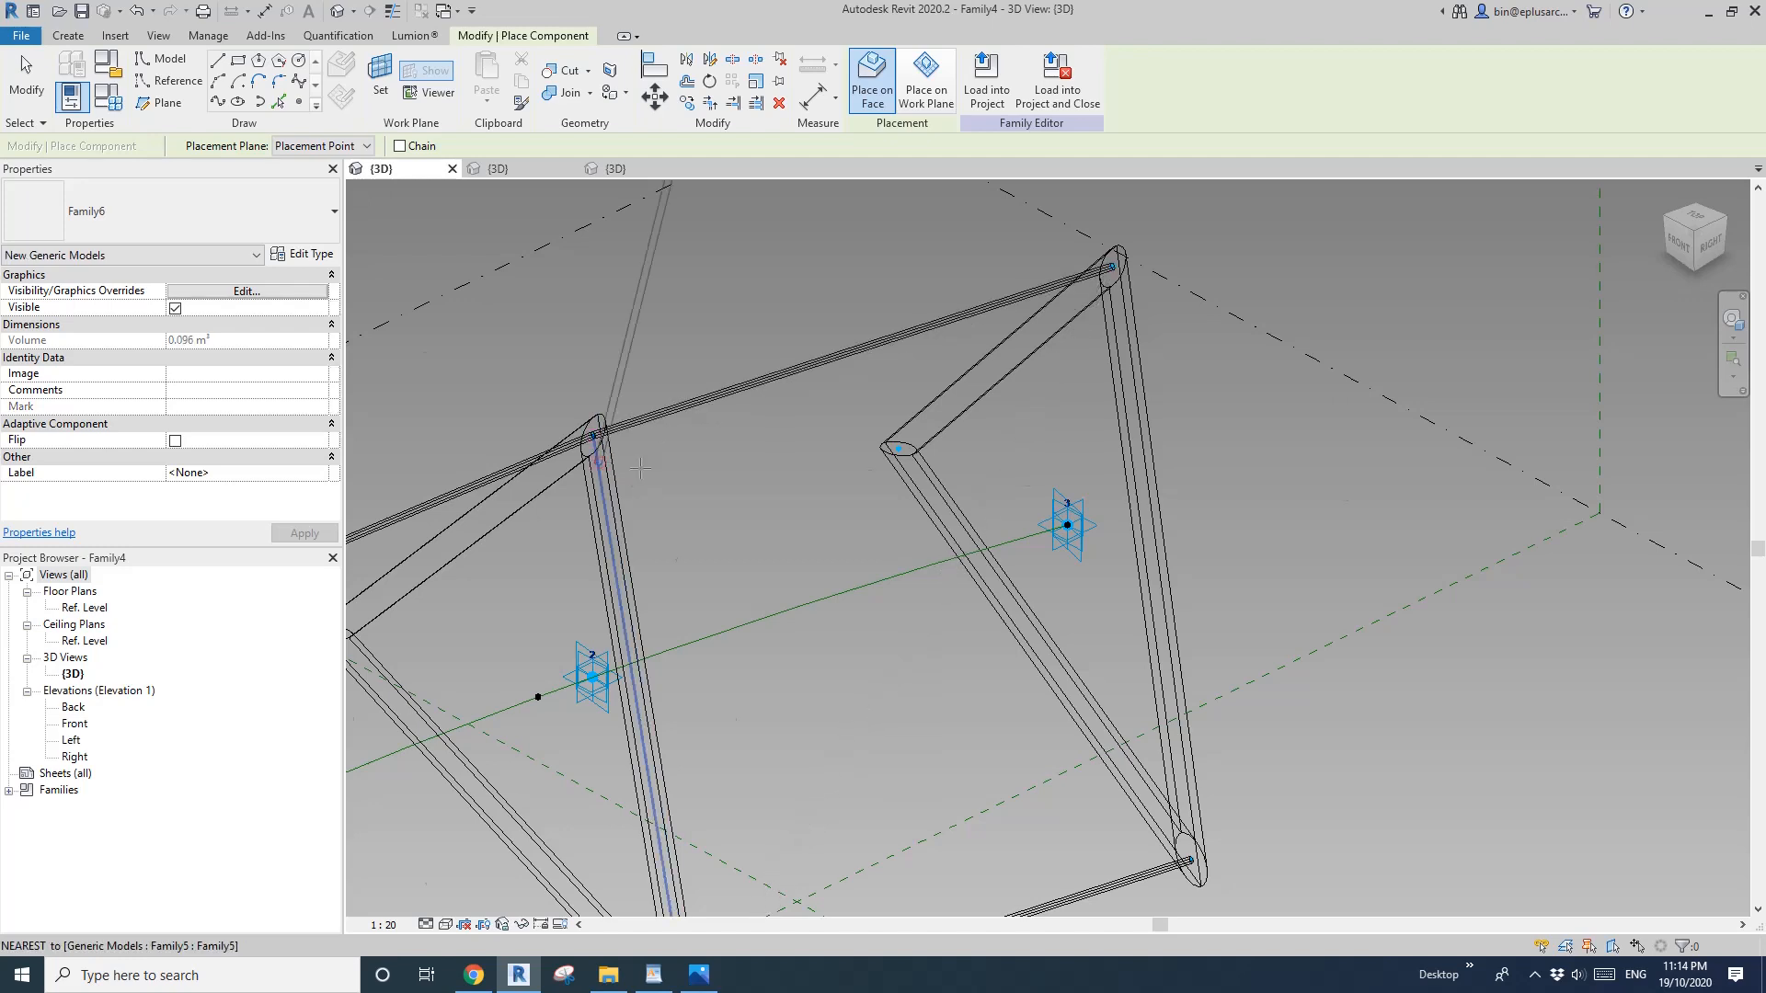
# Place a rod from the third frame's remaining corner to the second frame's matching corner, then end placement and inspect the finished truss.
pyautogui.click(915, 468)
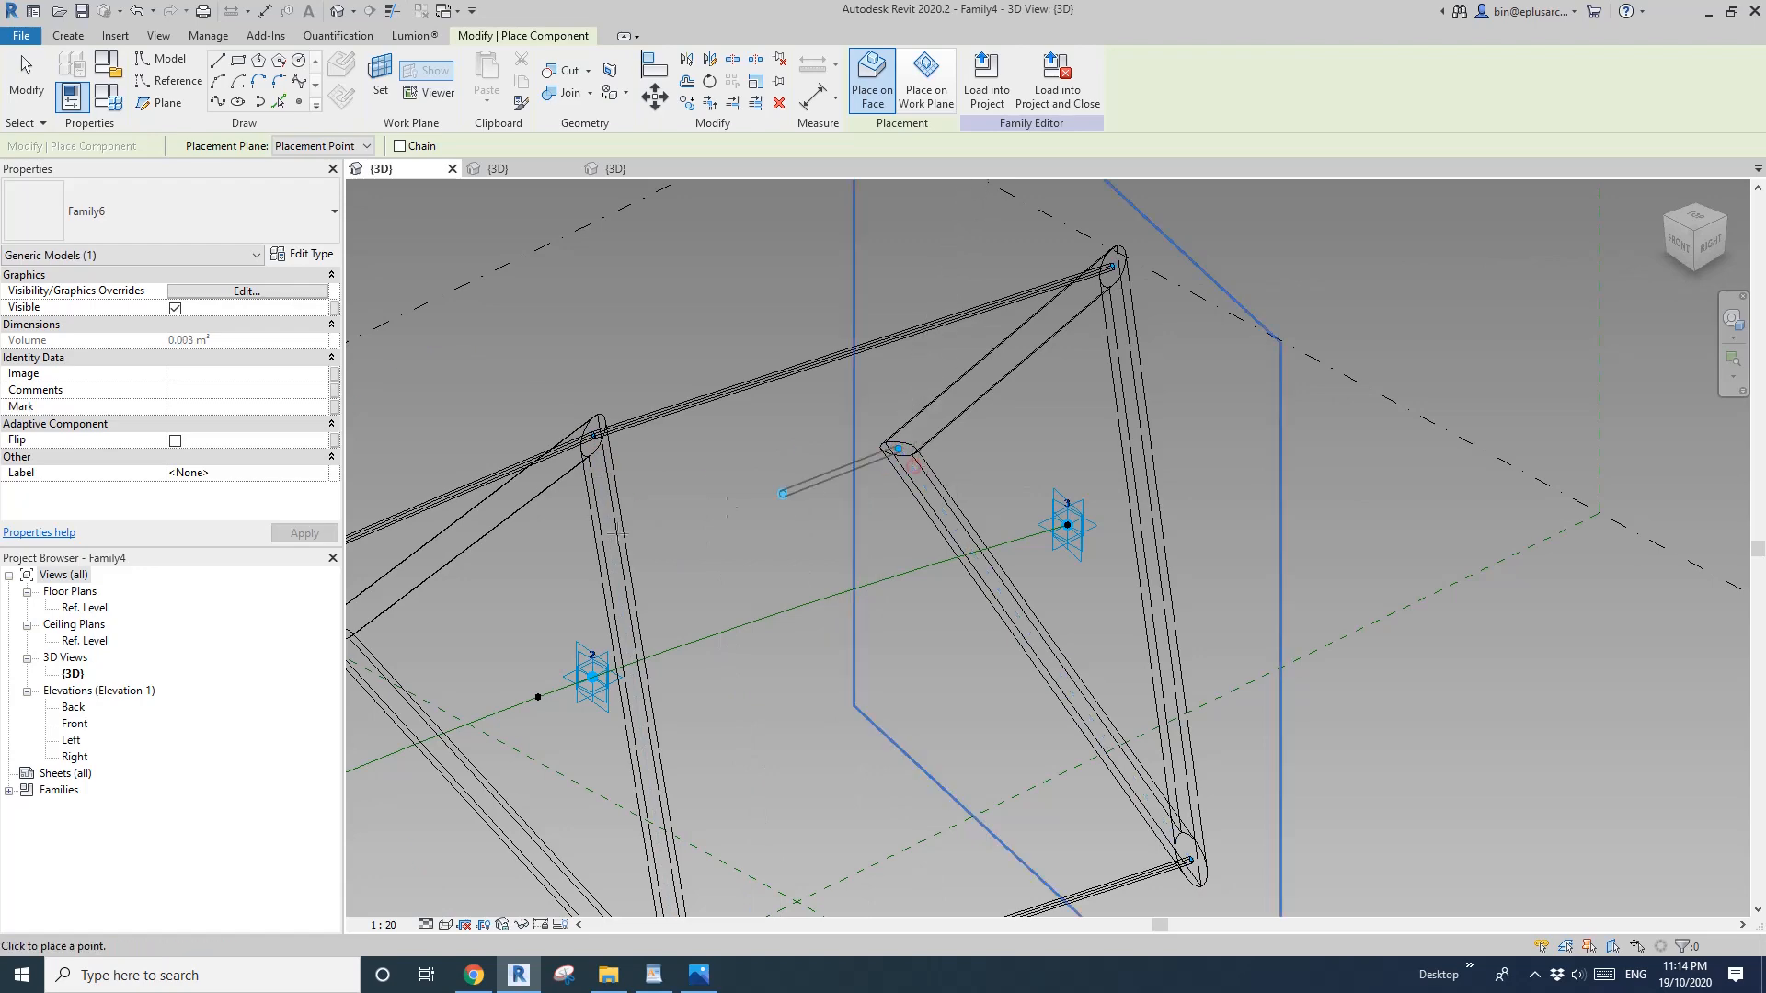
pyautogui.moveTo(563, 550); pyautogui.dragTo(790, 510, button='middle')
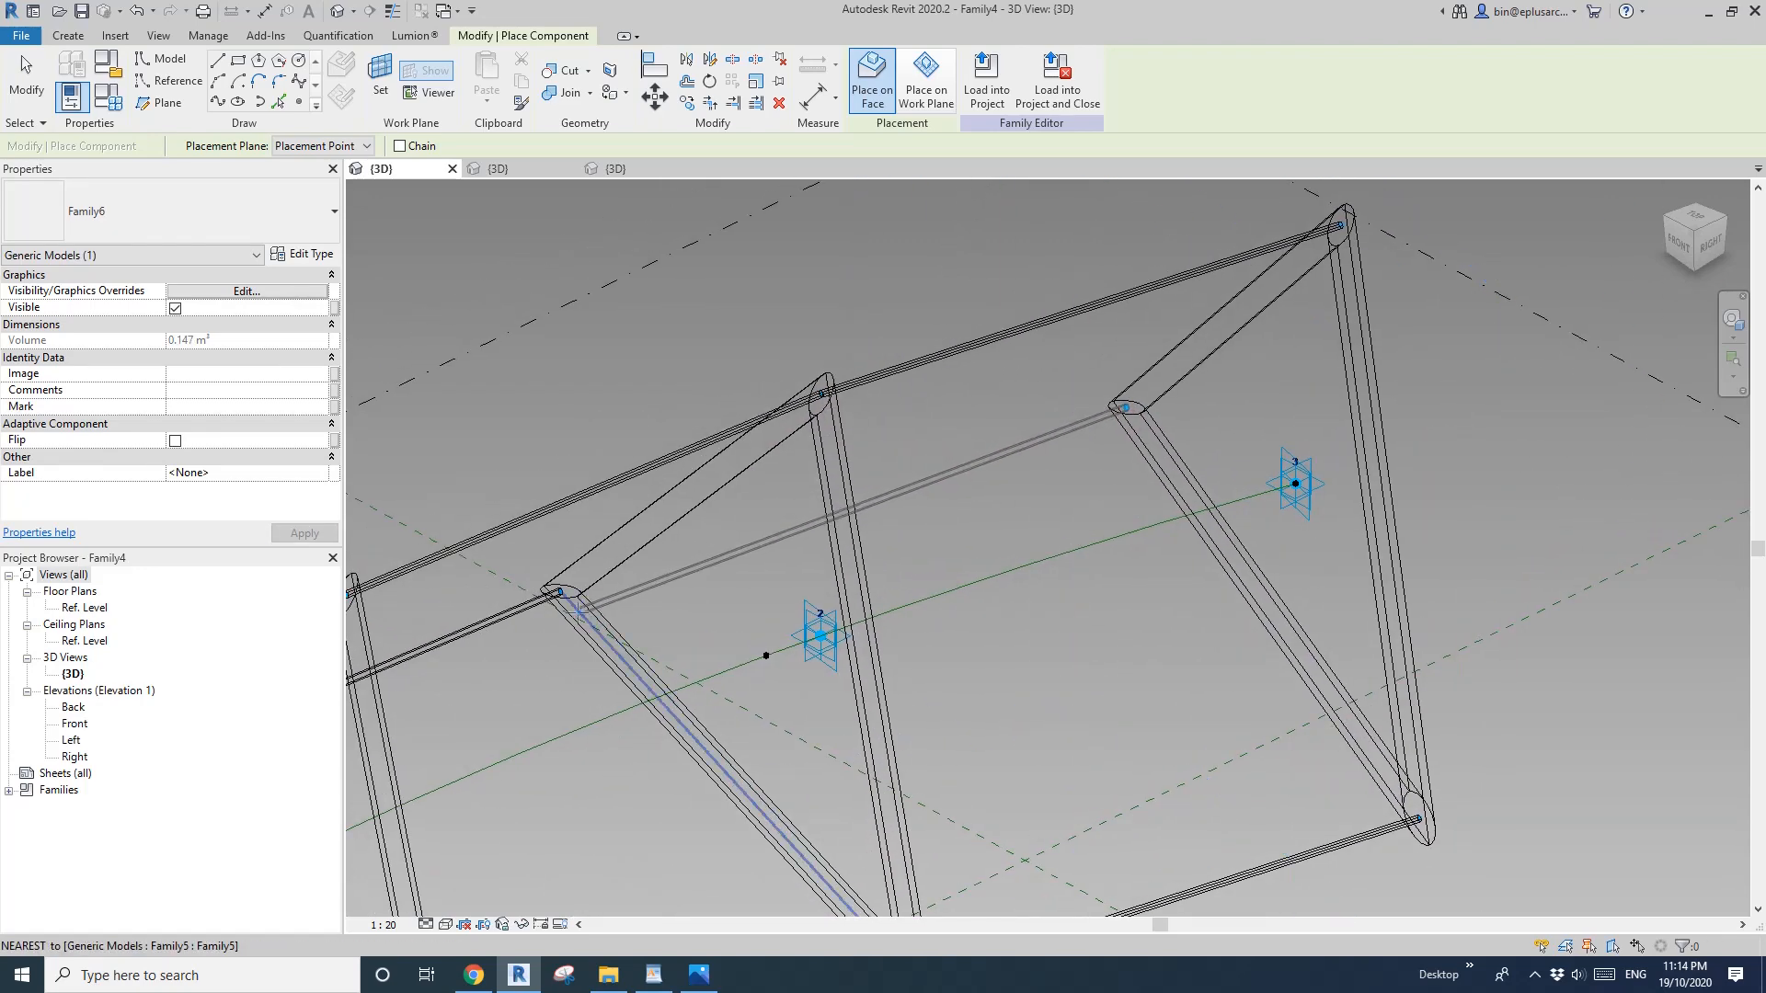
pyautogui.click(561, 592)
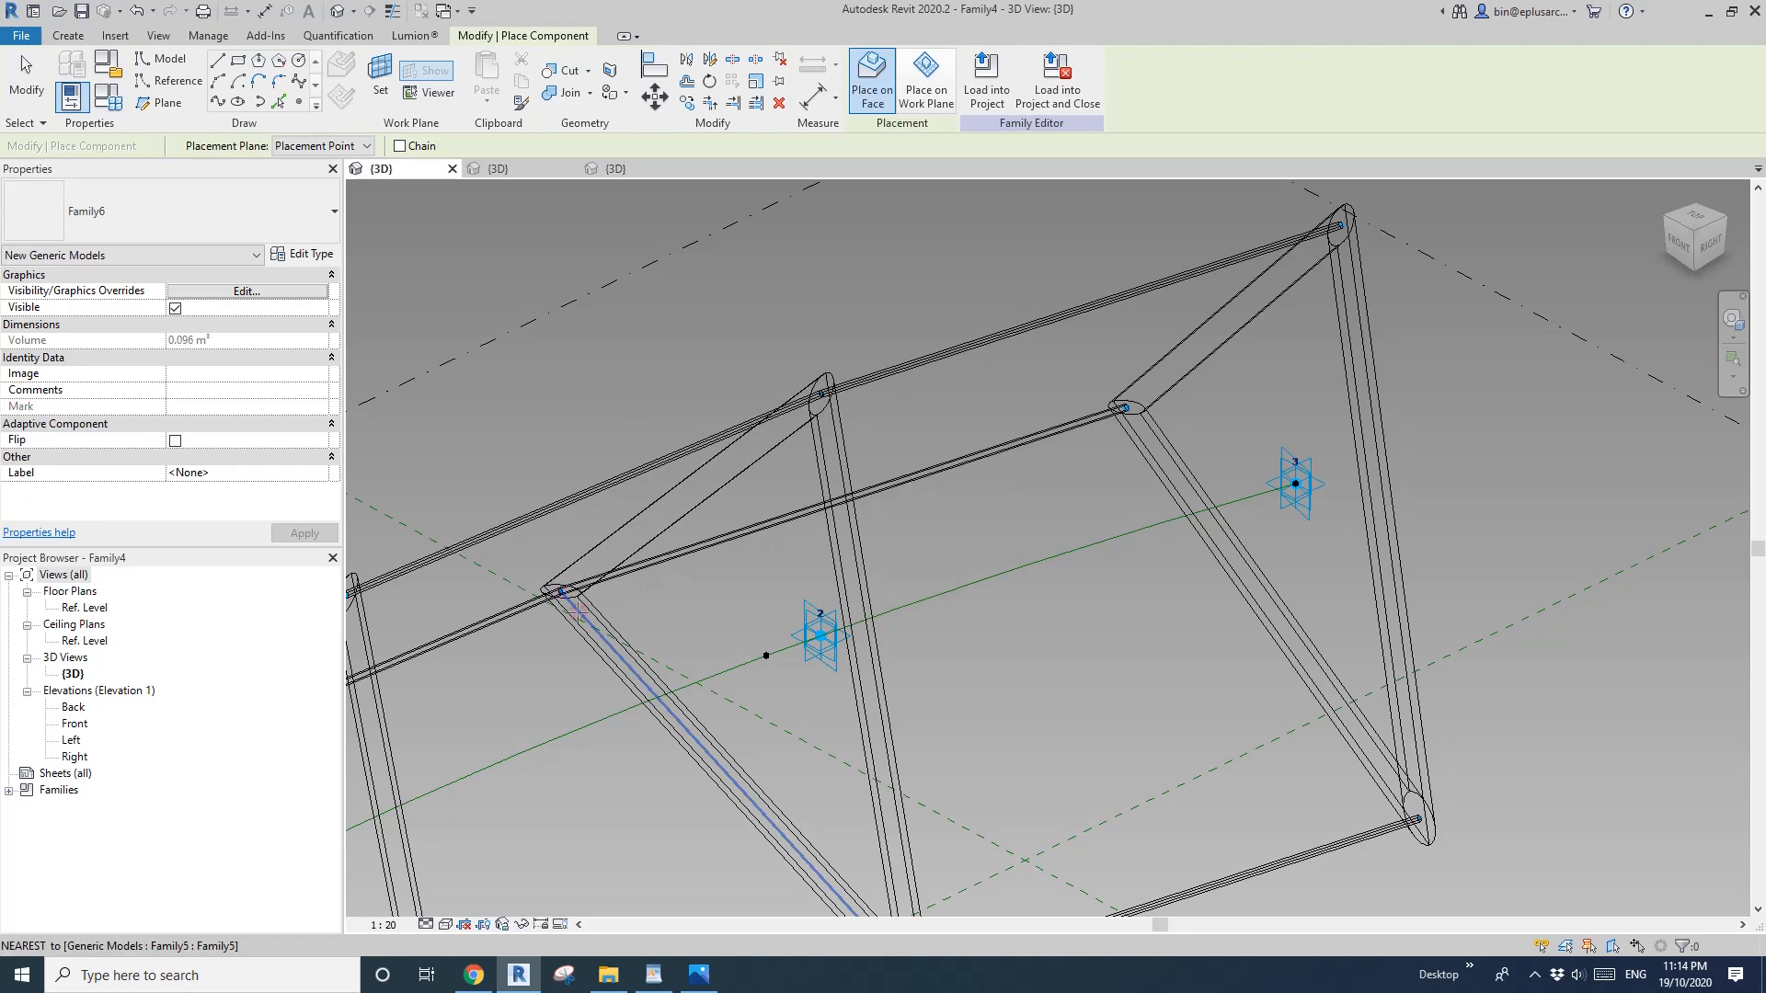
pyautogui.press('Escape')
pyautogui.press('Escape')
pyautogui.scroll(-3, 781, 505)
pyautogui.keyDown('shift'); pyautogui.moveTo(781, 505); pyautogui.dragTo(823, 589, button='middle'); pyautogui.keyUp('shift')
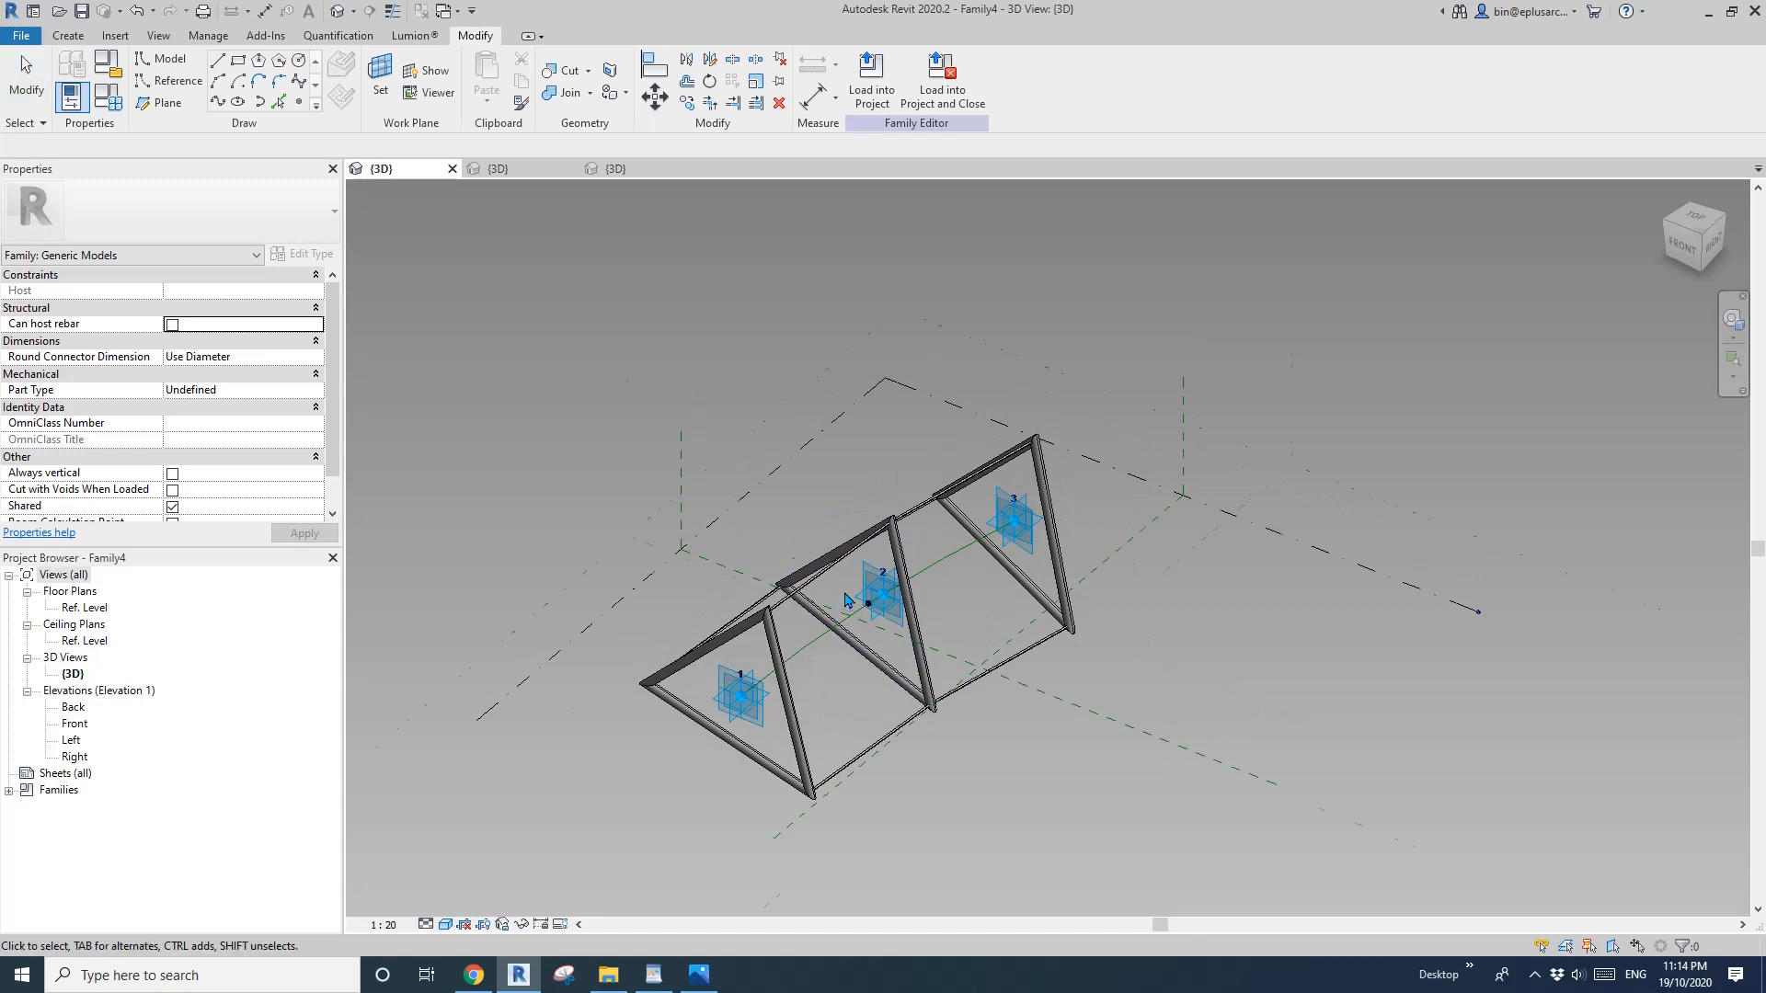
pyautogui.scroll(2, 846, 602)
pyautogui.keyDown('shift'); pyautogui.moveTo(844, 600); pyautogui.dragTo(1021, 503, button='middle'); pyautogui.keyUp('shift')
pyautogui.moveTo(757, 433); pyautogui.dragTo(897, 450, button='middle')
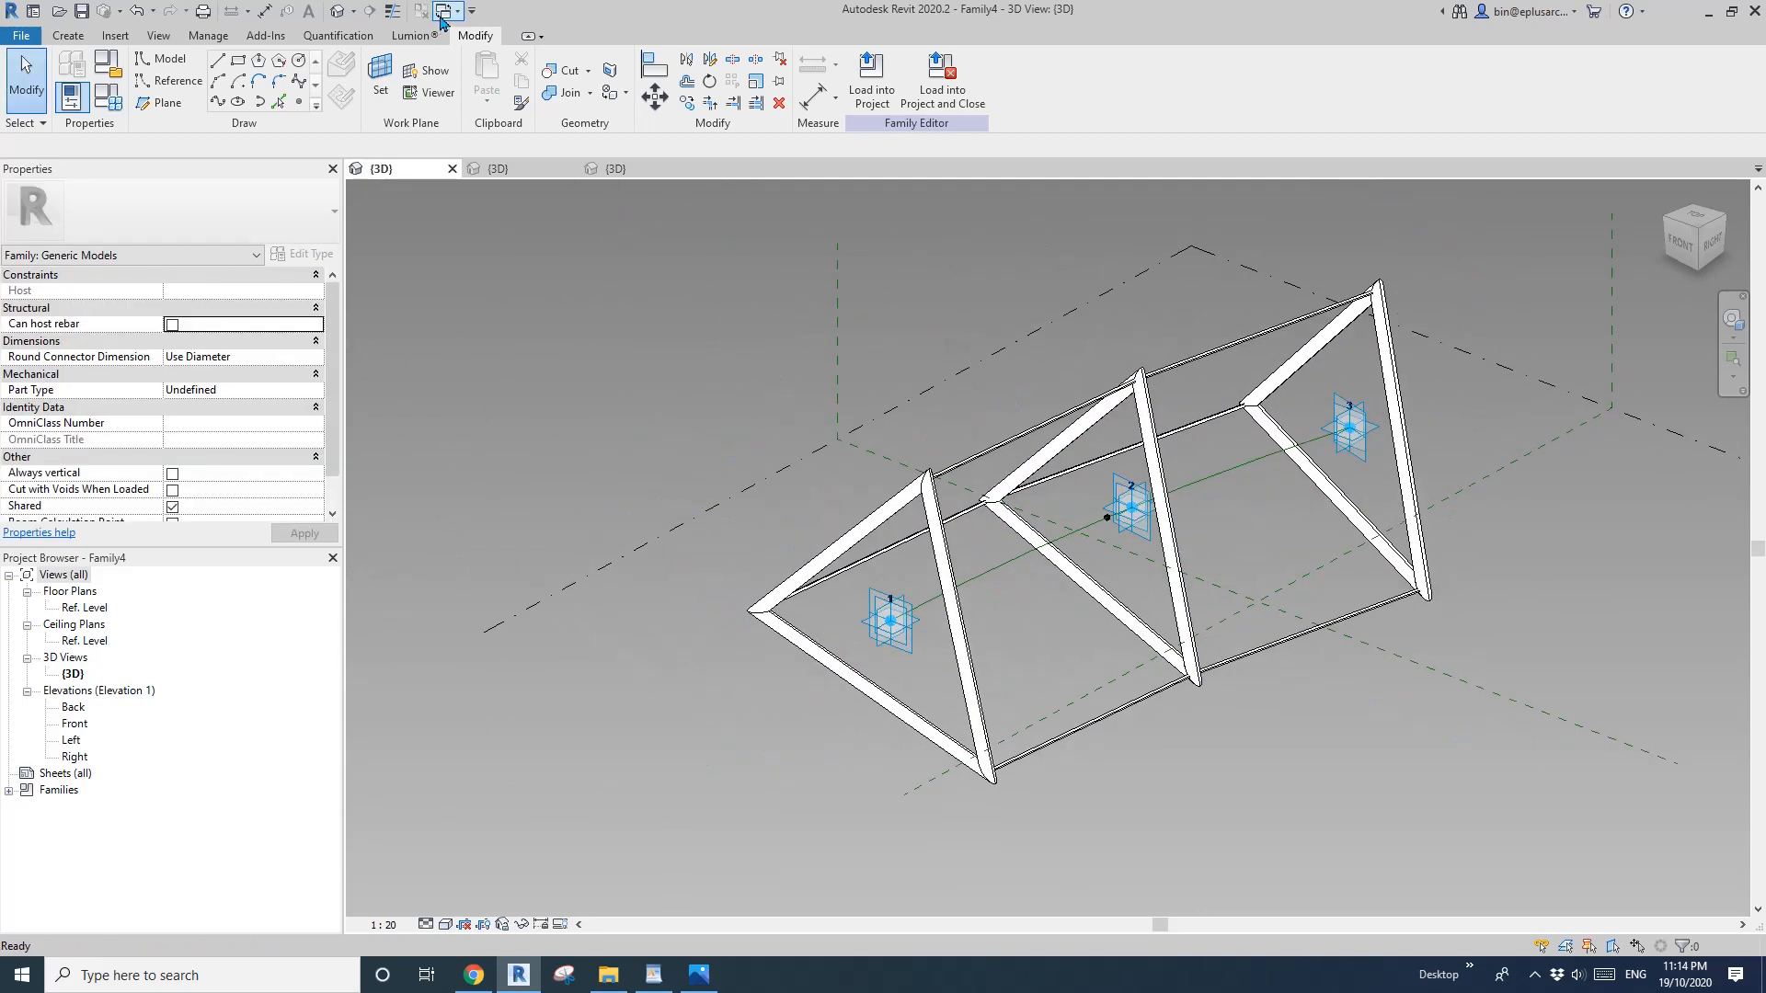
# Create a new Revit project, choosing a different template instead of Construction Template.
pyautogui.click(21, 35)
pyautogui.moveTo(37, 129)
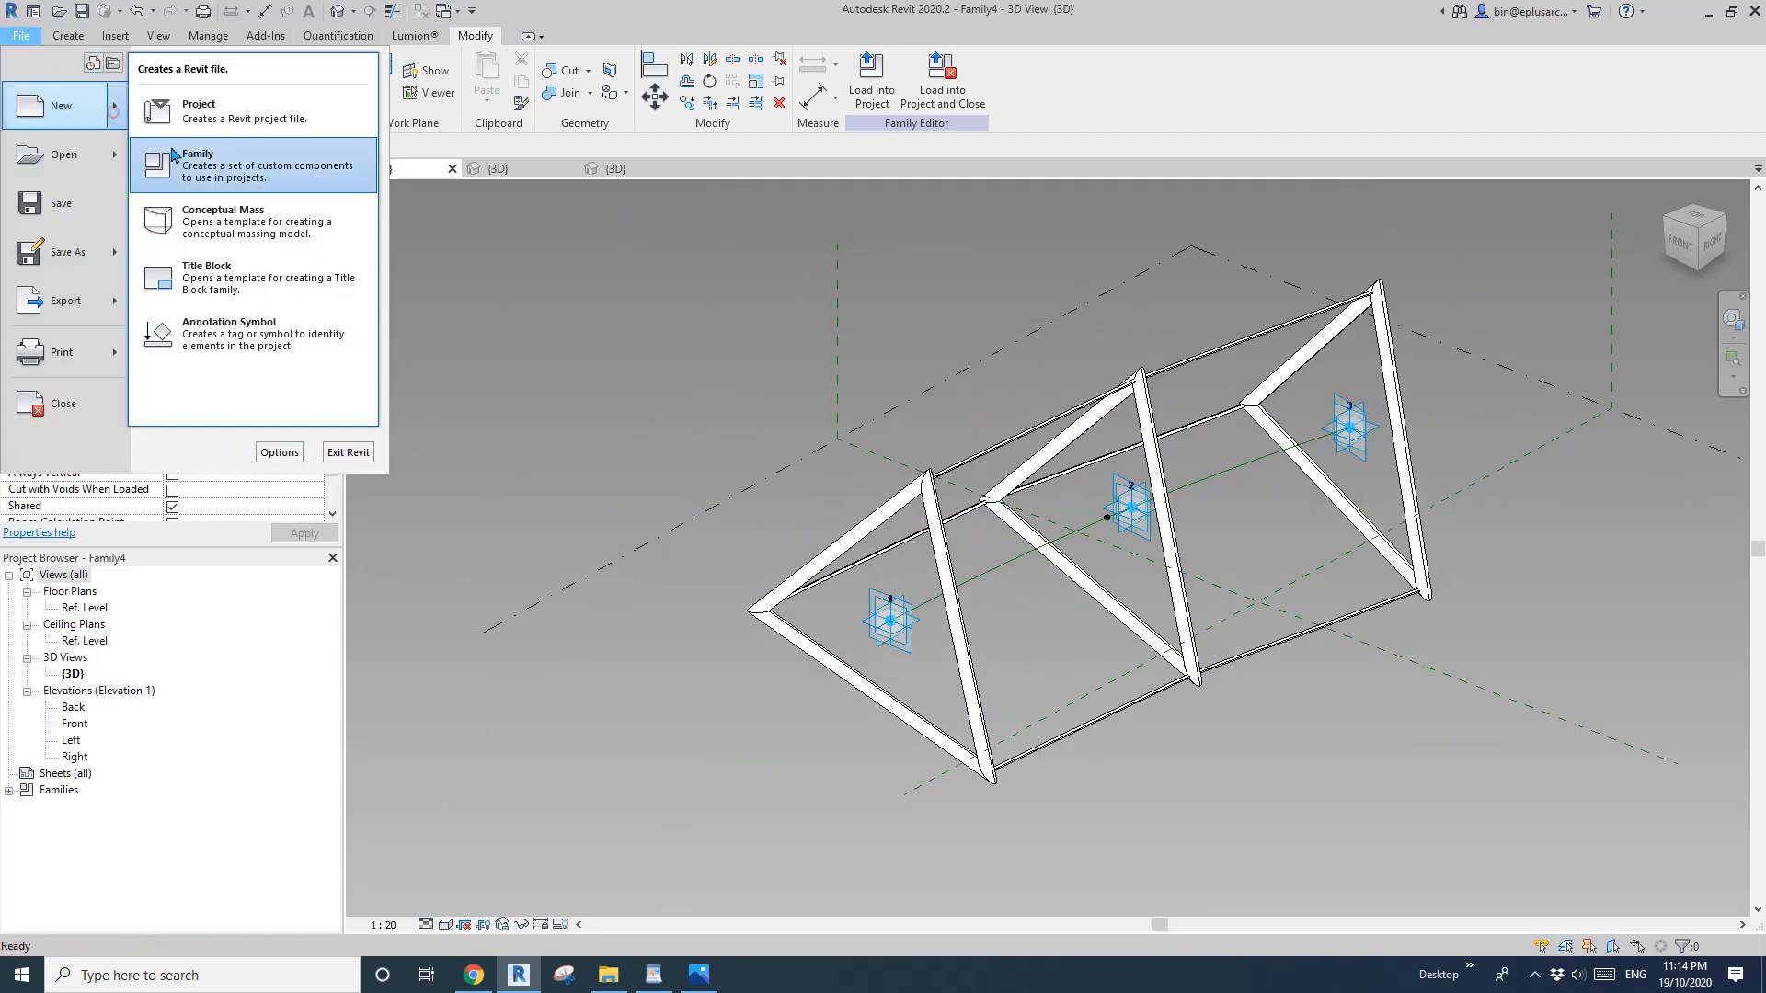
pyautogui.click(203, 125)
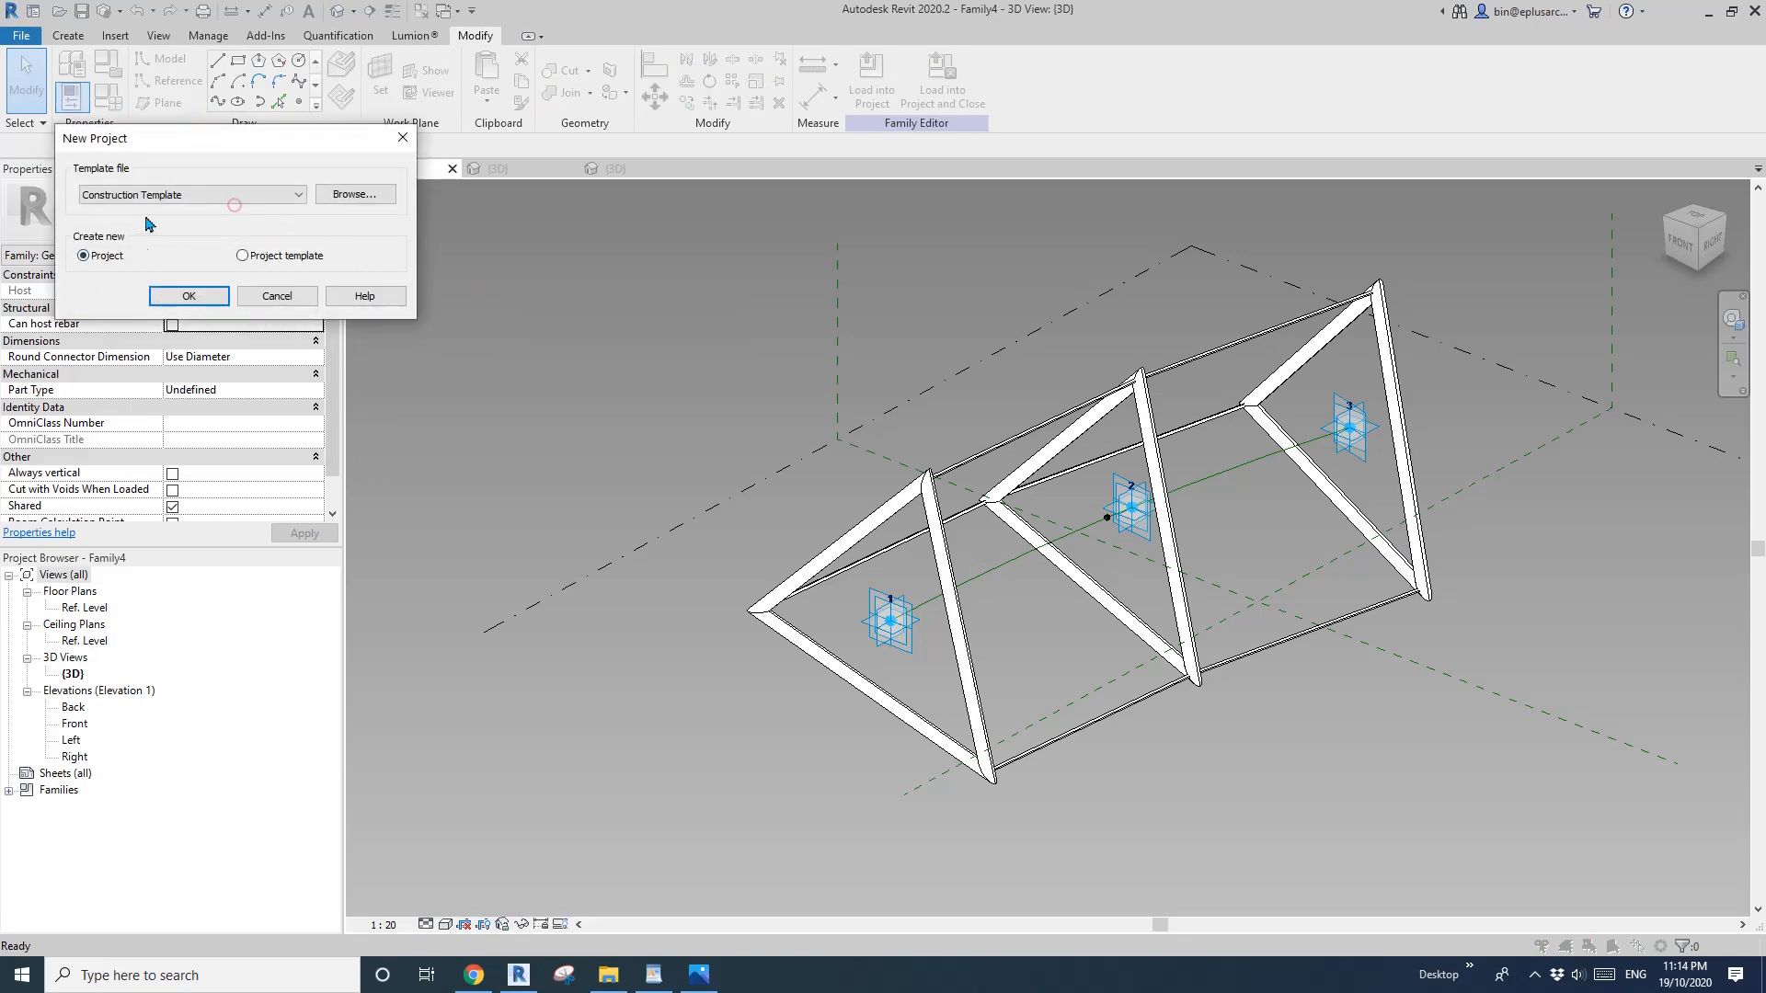
pyautogui.click(155, 195)
pyautogui.click(108, 236)
pyautogui.click(200, 297)
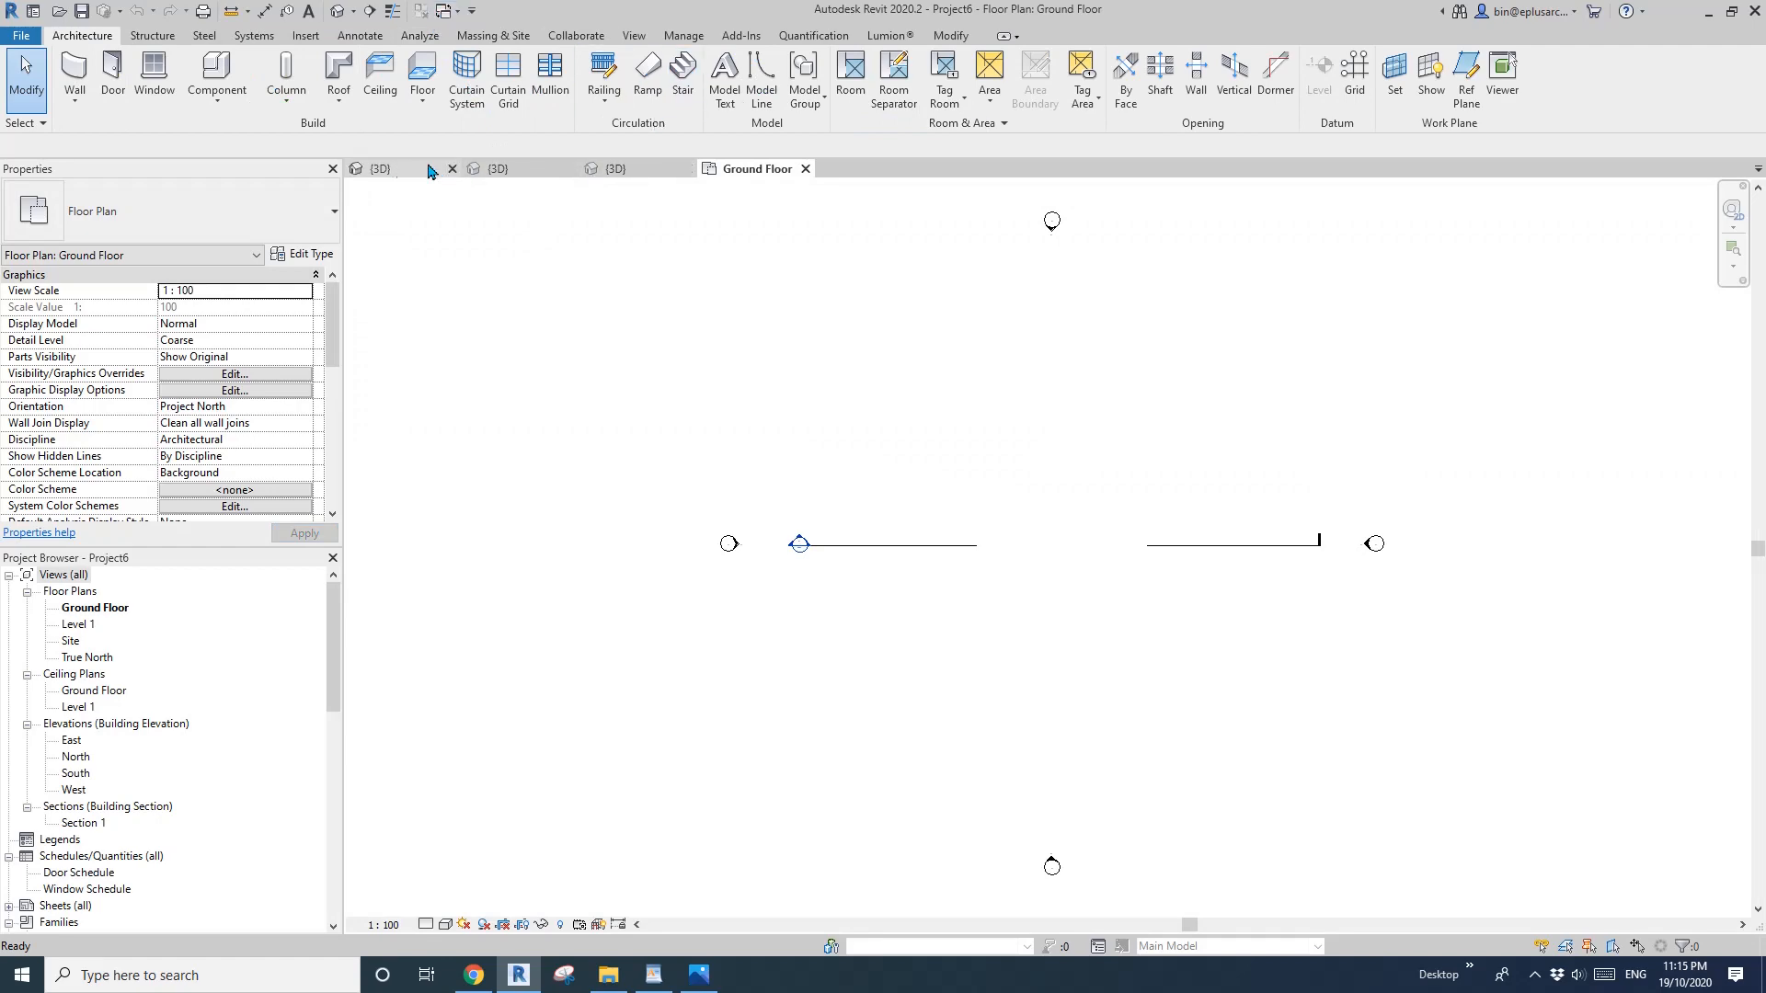
# Return to the Family4 truss and load it into Project6 only.
pyautogui.click(660, 168)
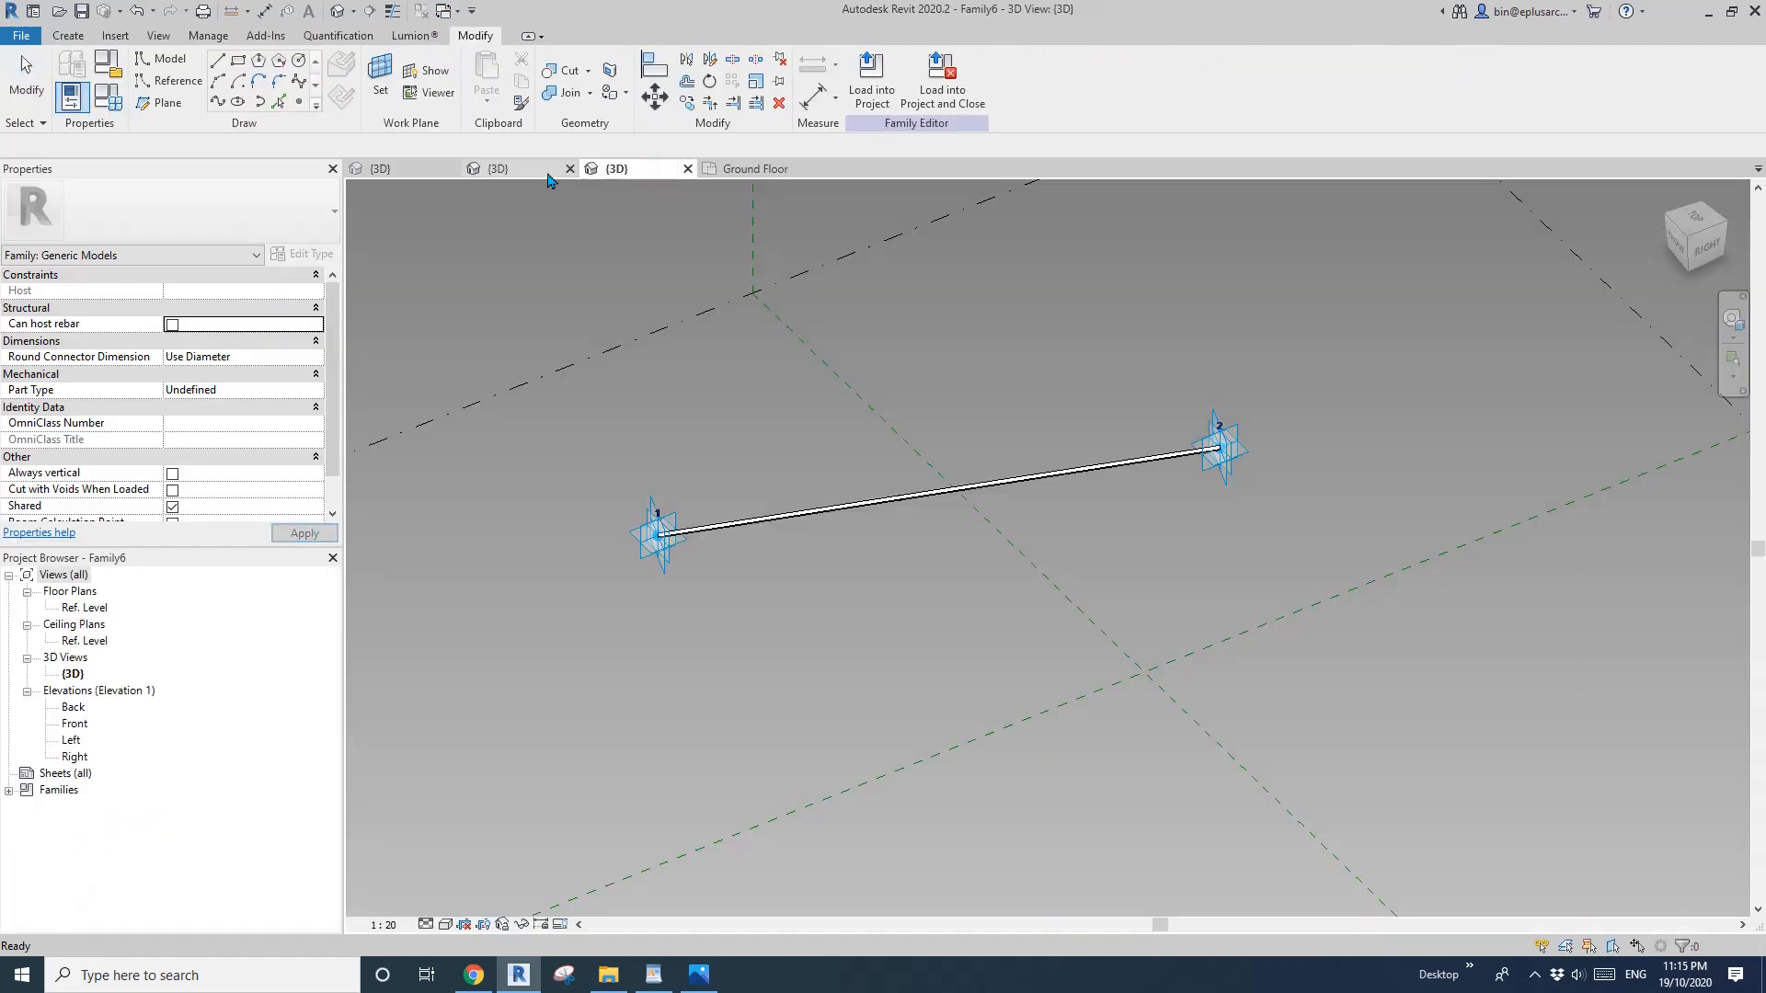
pyautogui.click(527, 168)
pyautogui.click(416, 168)
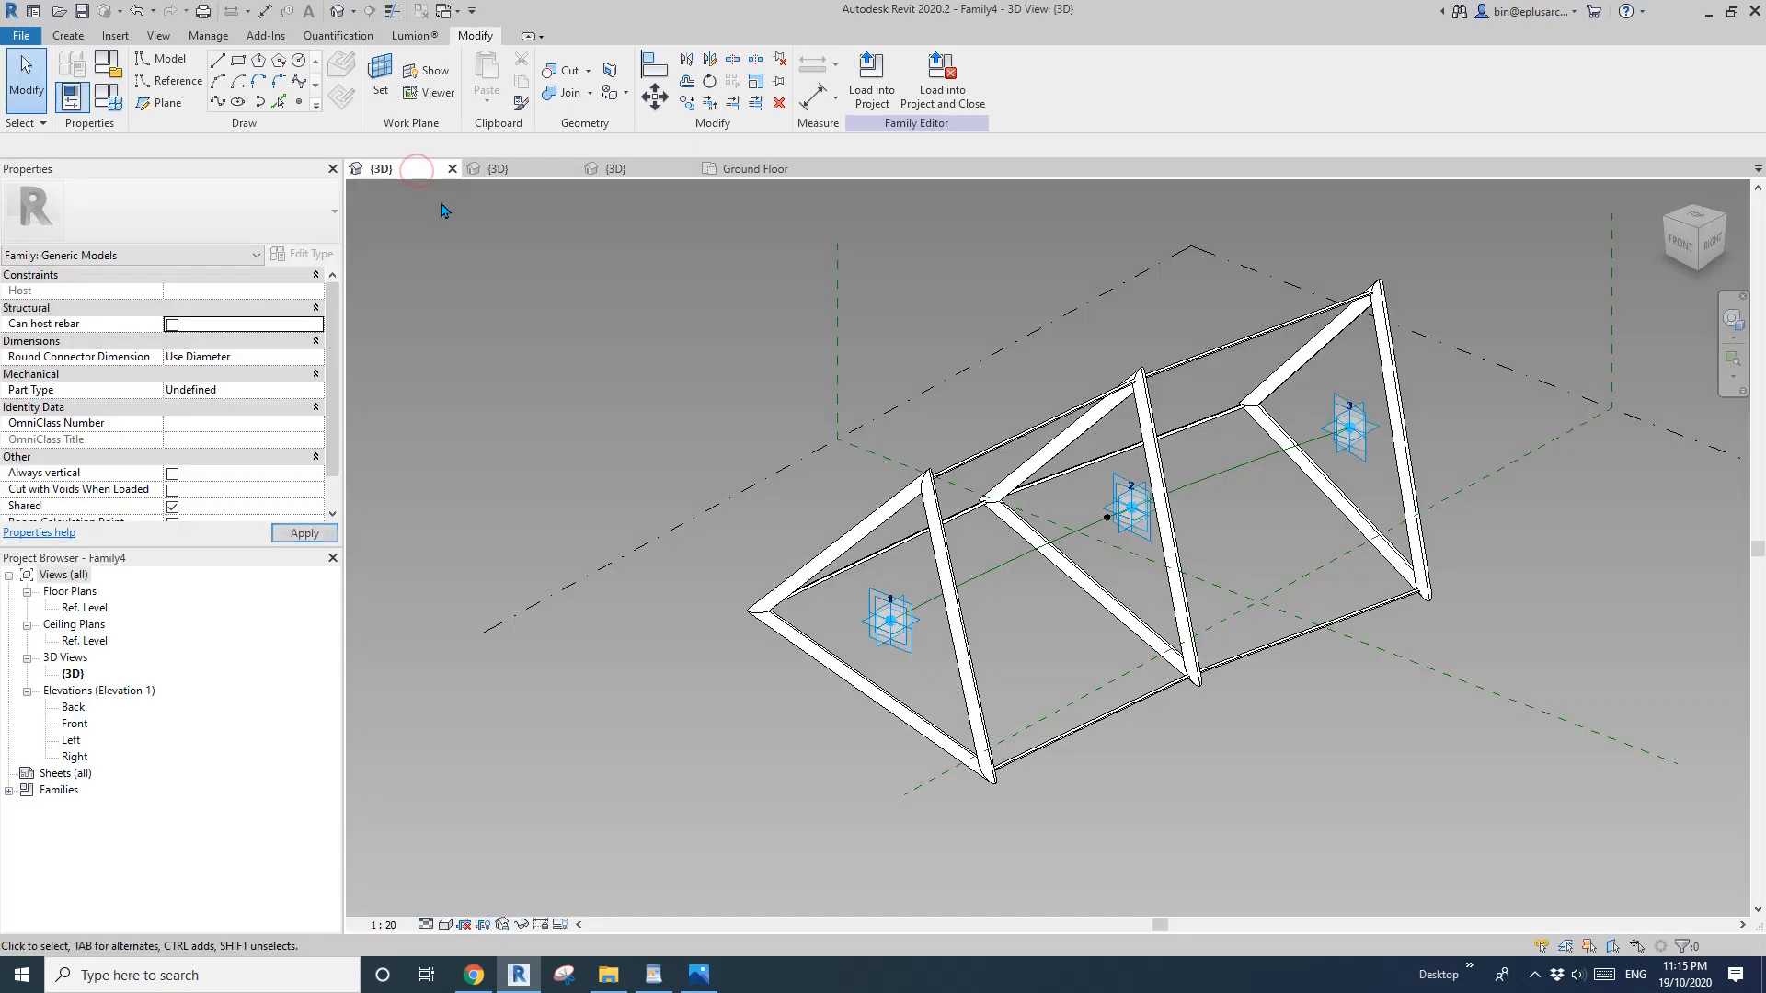
pyautogui.click(871, 81)
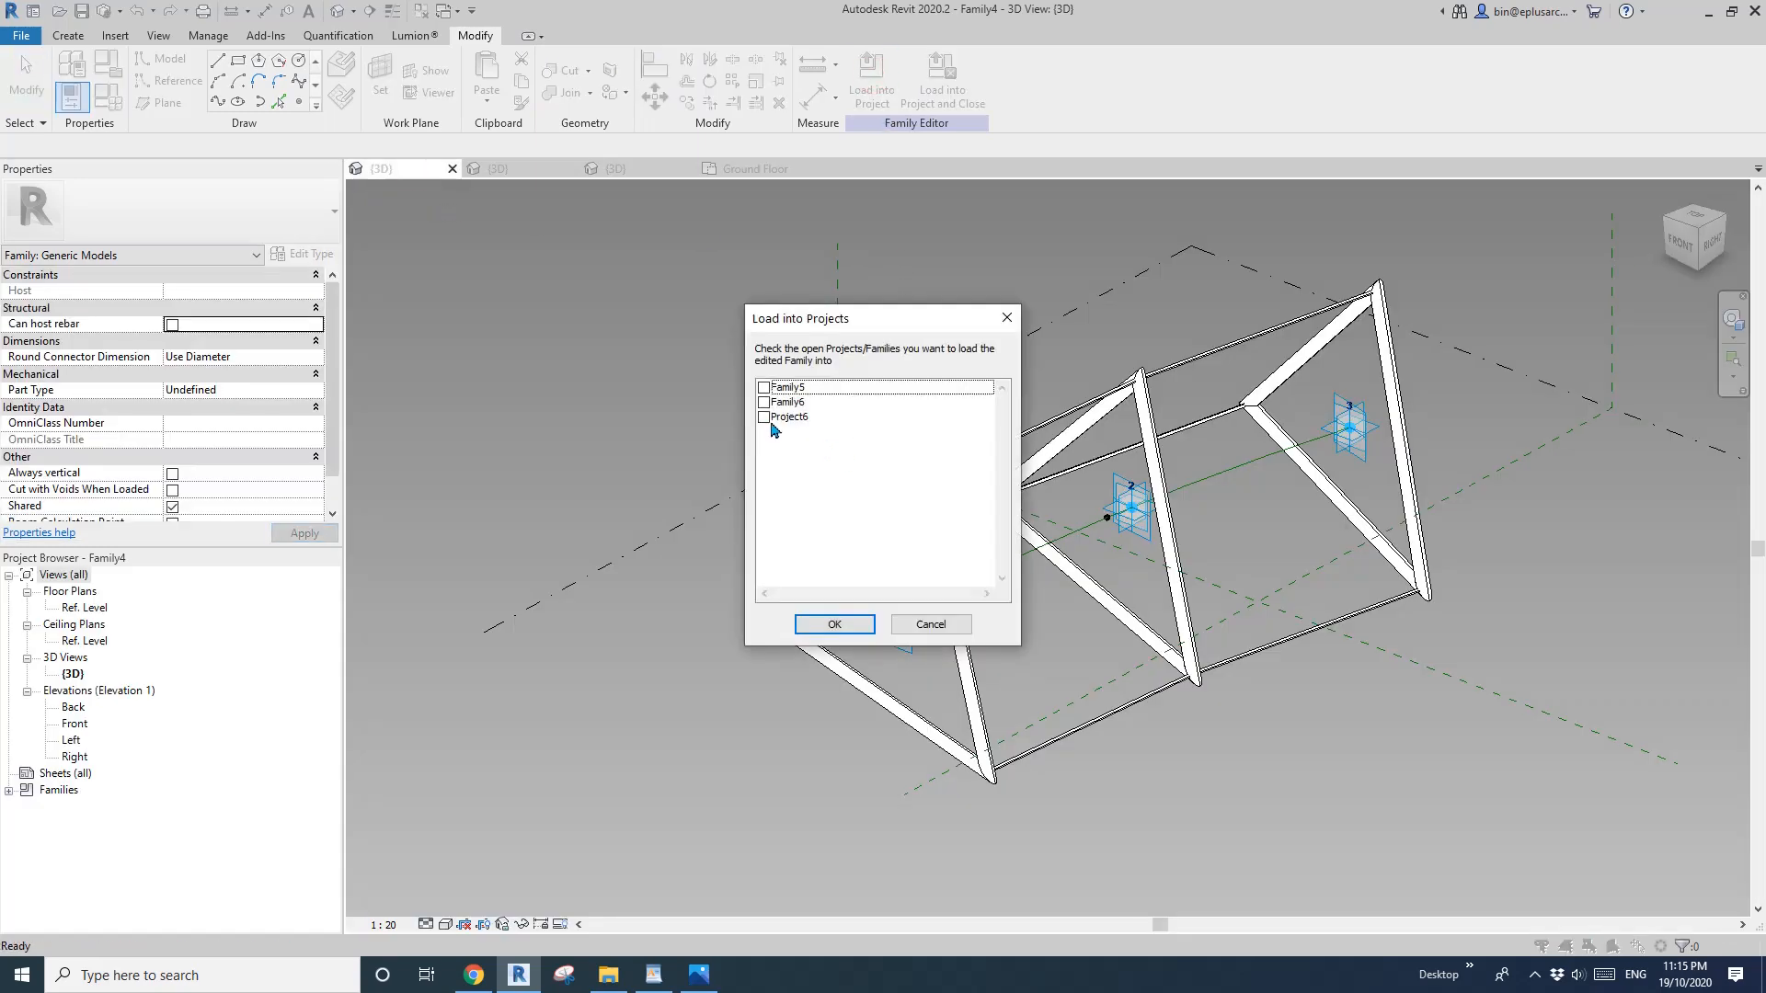
pyautogui.click(764, 418)
pyautogui.click(834, 625)
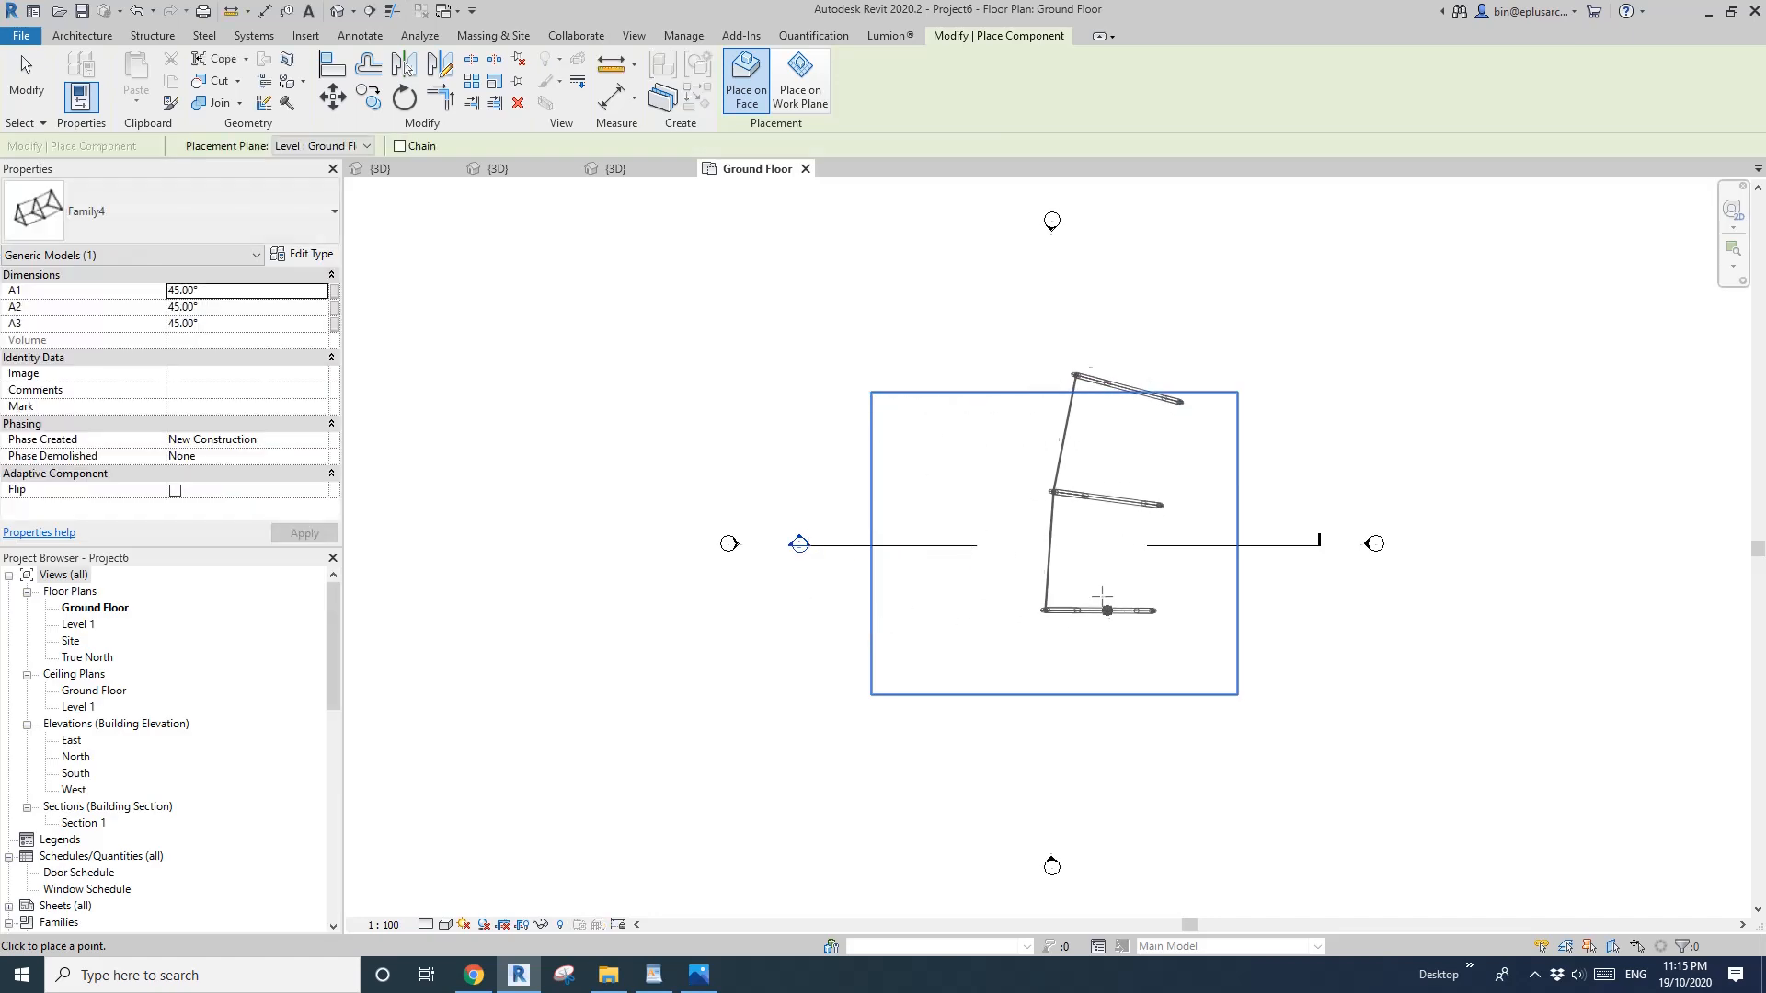
# Open the project's default 3D view and place a Family4 truss by three points on the Ground Floor level, then end placement.
pyautogui.click(339, 16)
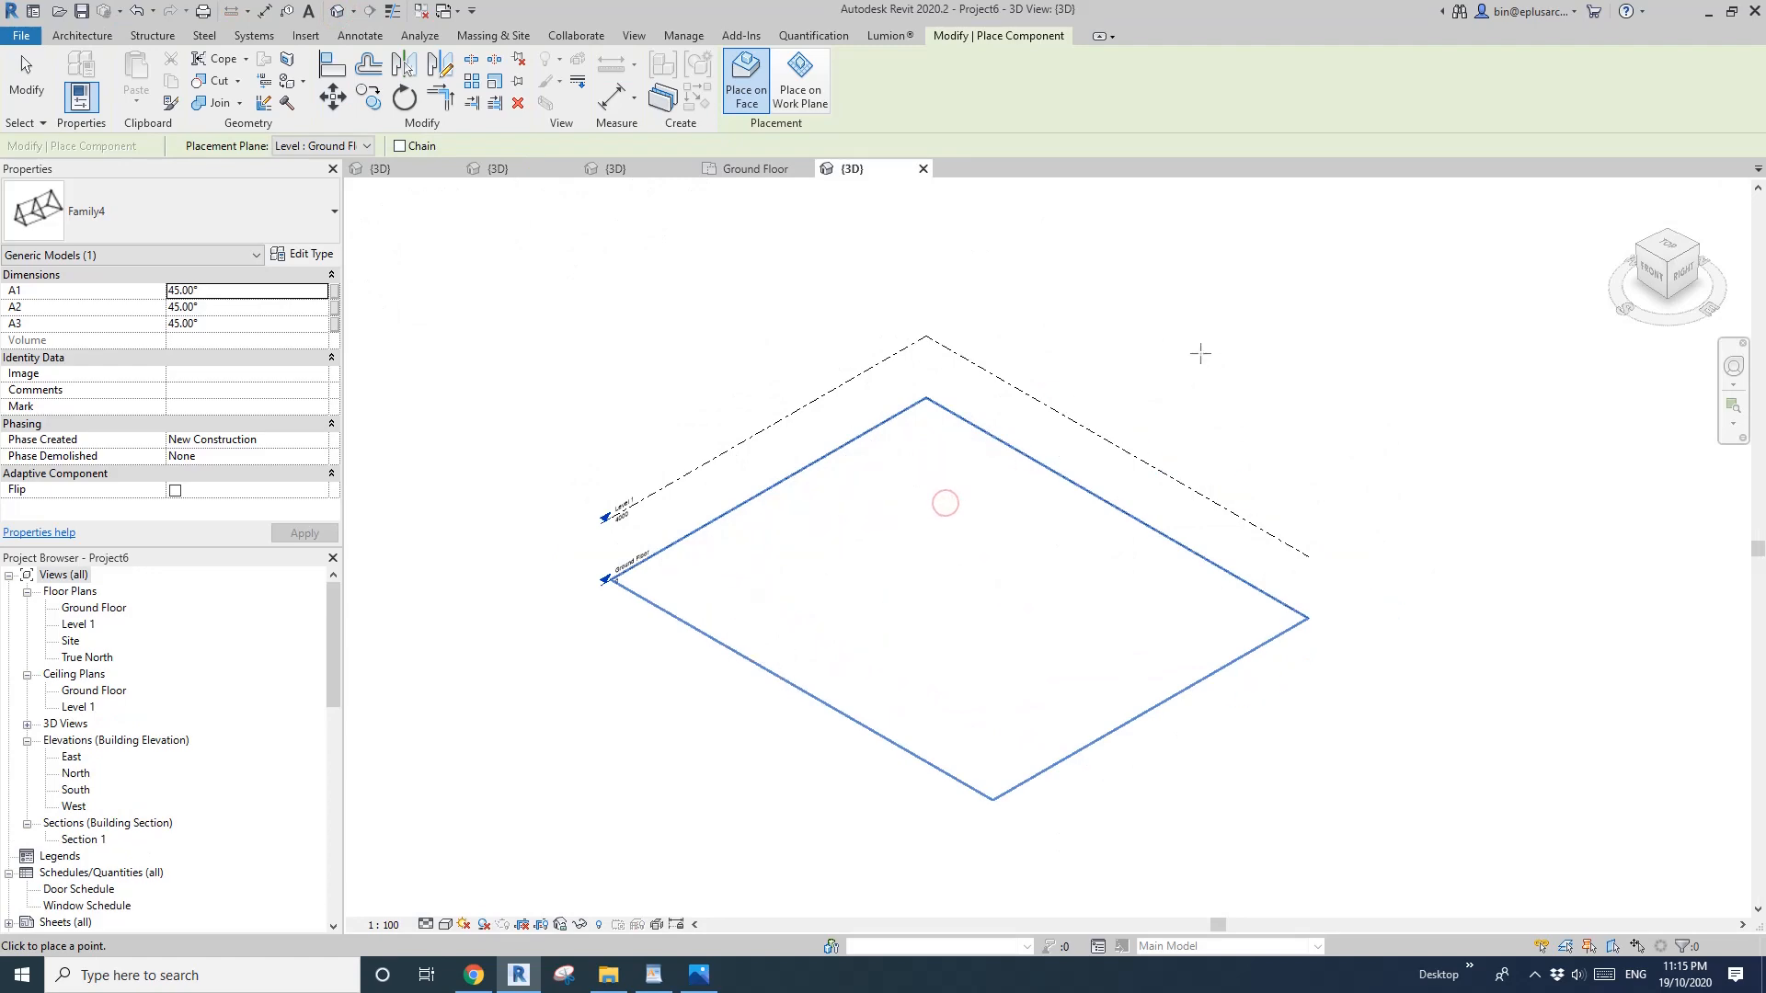
pyautogui.click(1093, 621)
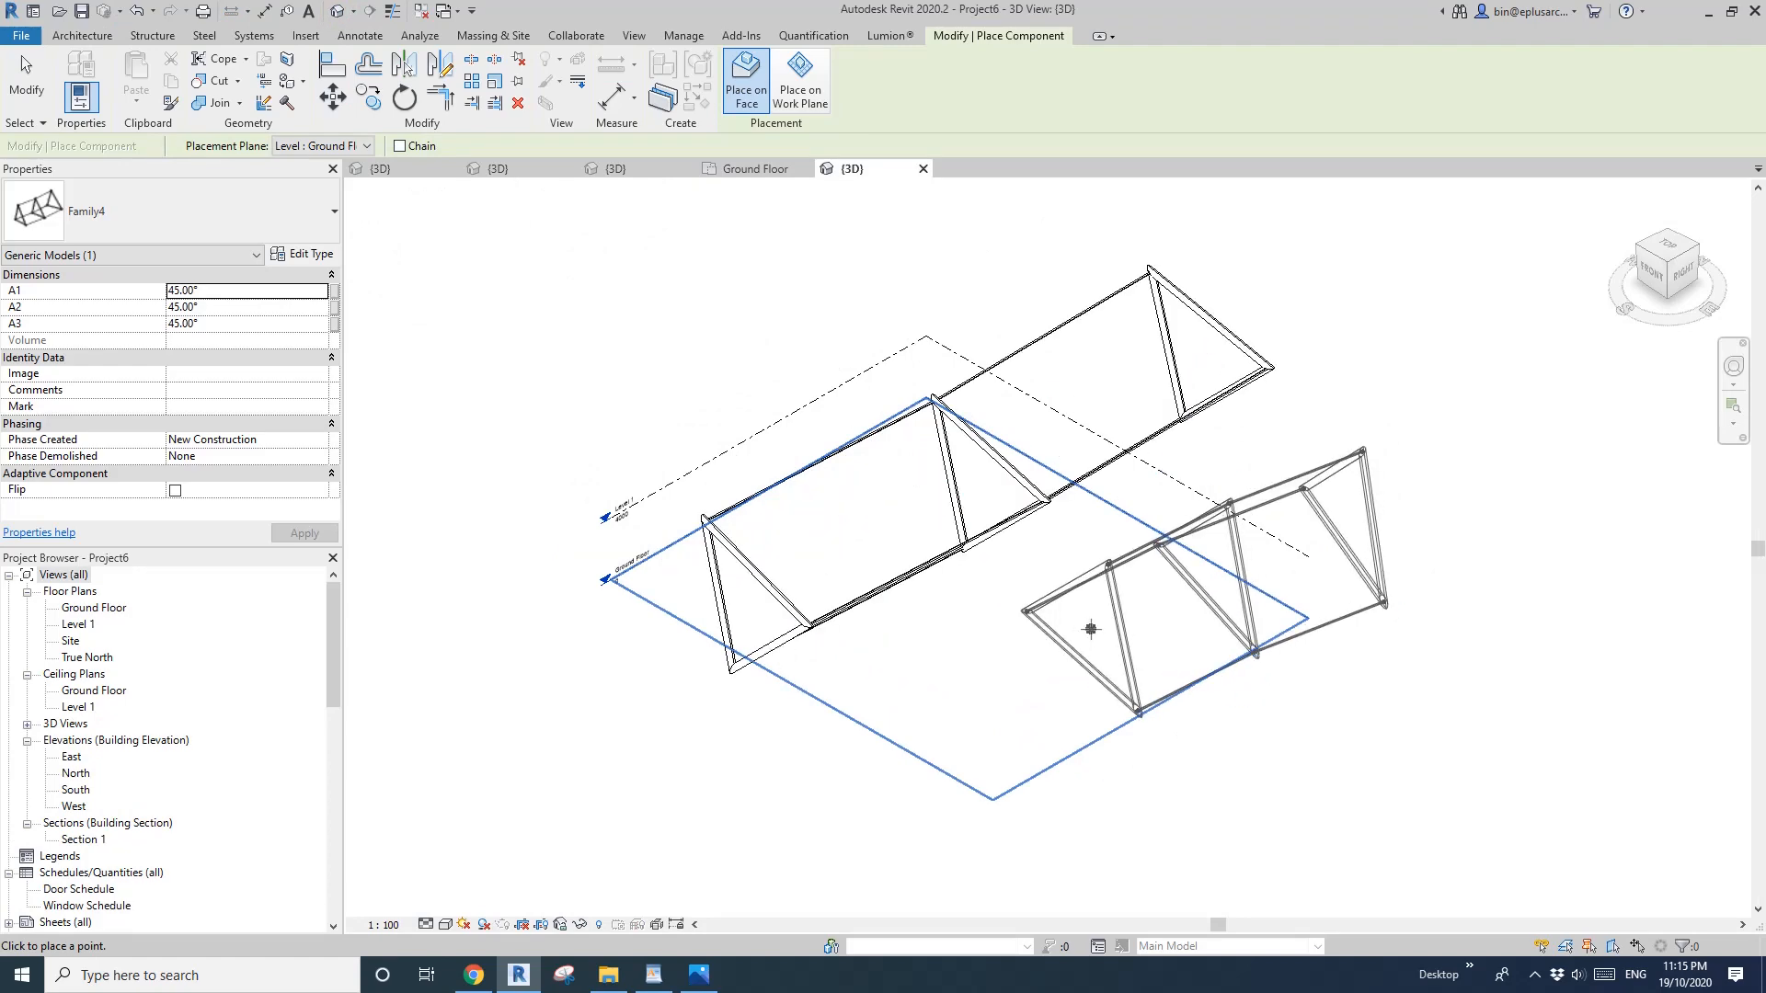
pyautogui.press('Escape')
pyautogui.press('Escape')
pyautogui.keyDown('shift'); pyautogui.moveTo(874, 460); pyautogui.dragTo(874, 367, button='middle'); pyautogui.keyUp('shift')
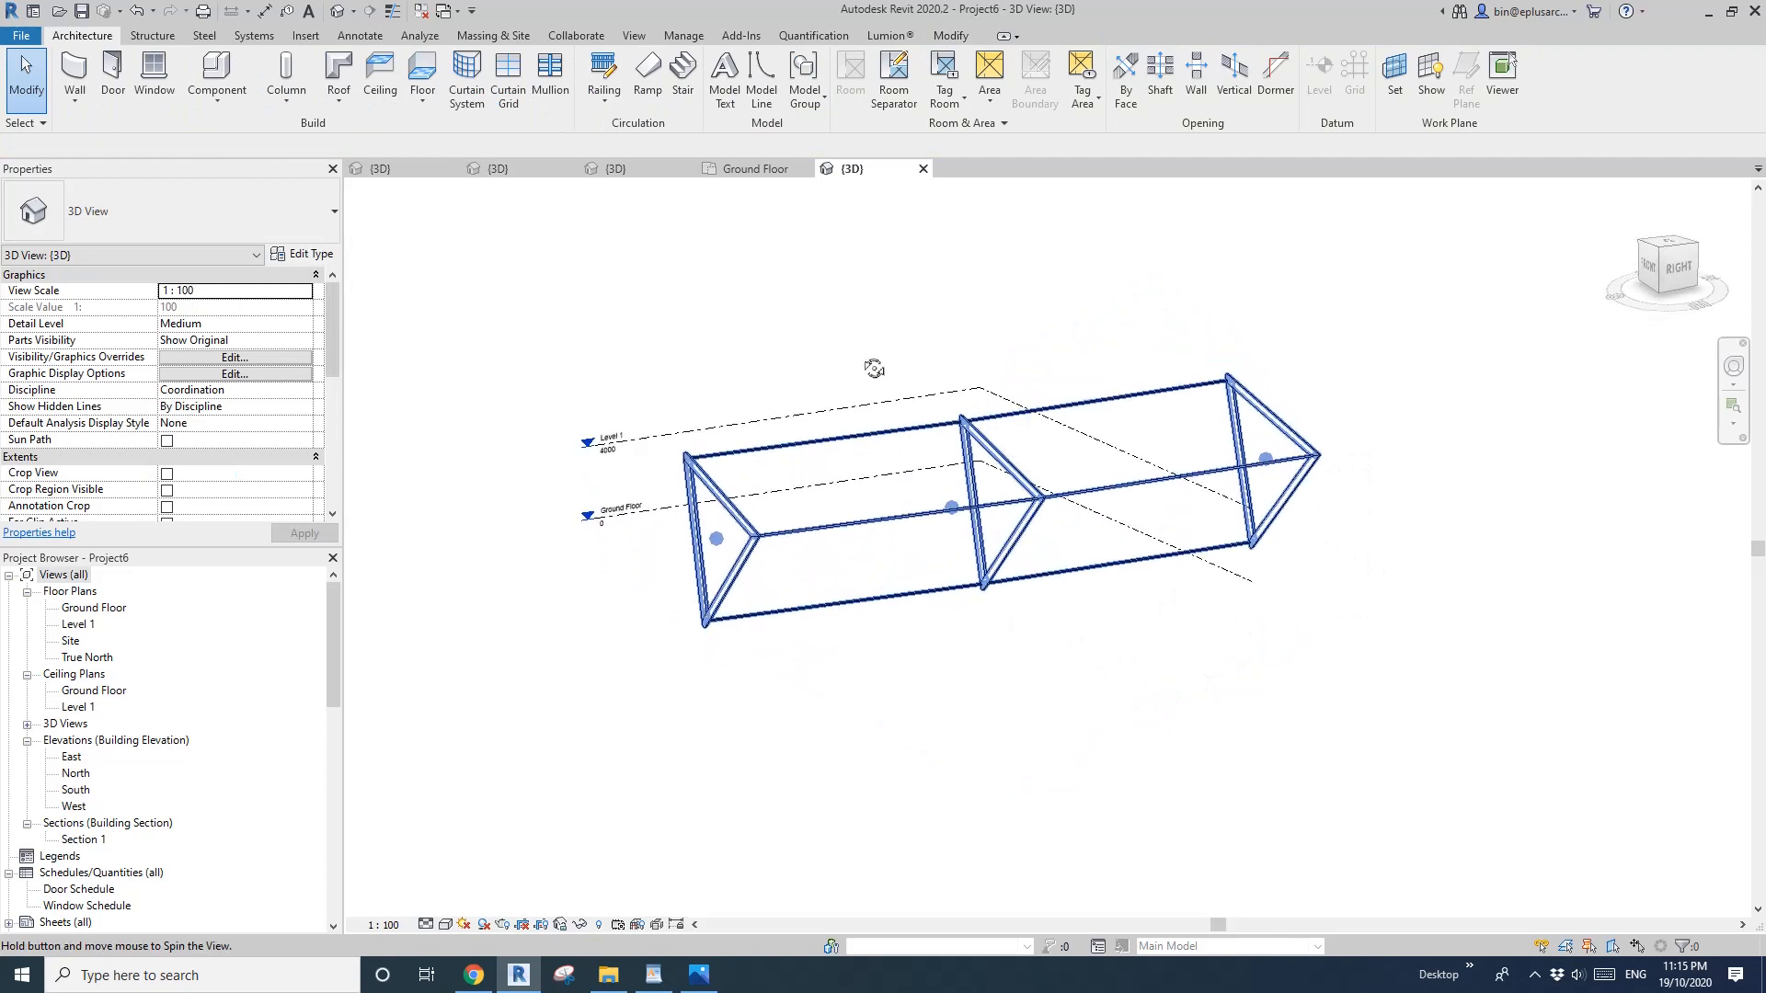
# Raise the placed truss's first adaptive point to an offset of 6930 above Ground Floor and inspect the bent truss.
pyautogui.click(719, 540)
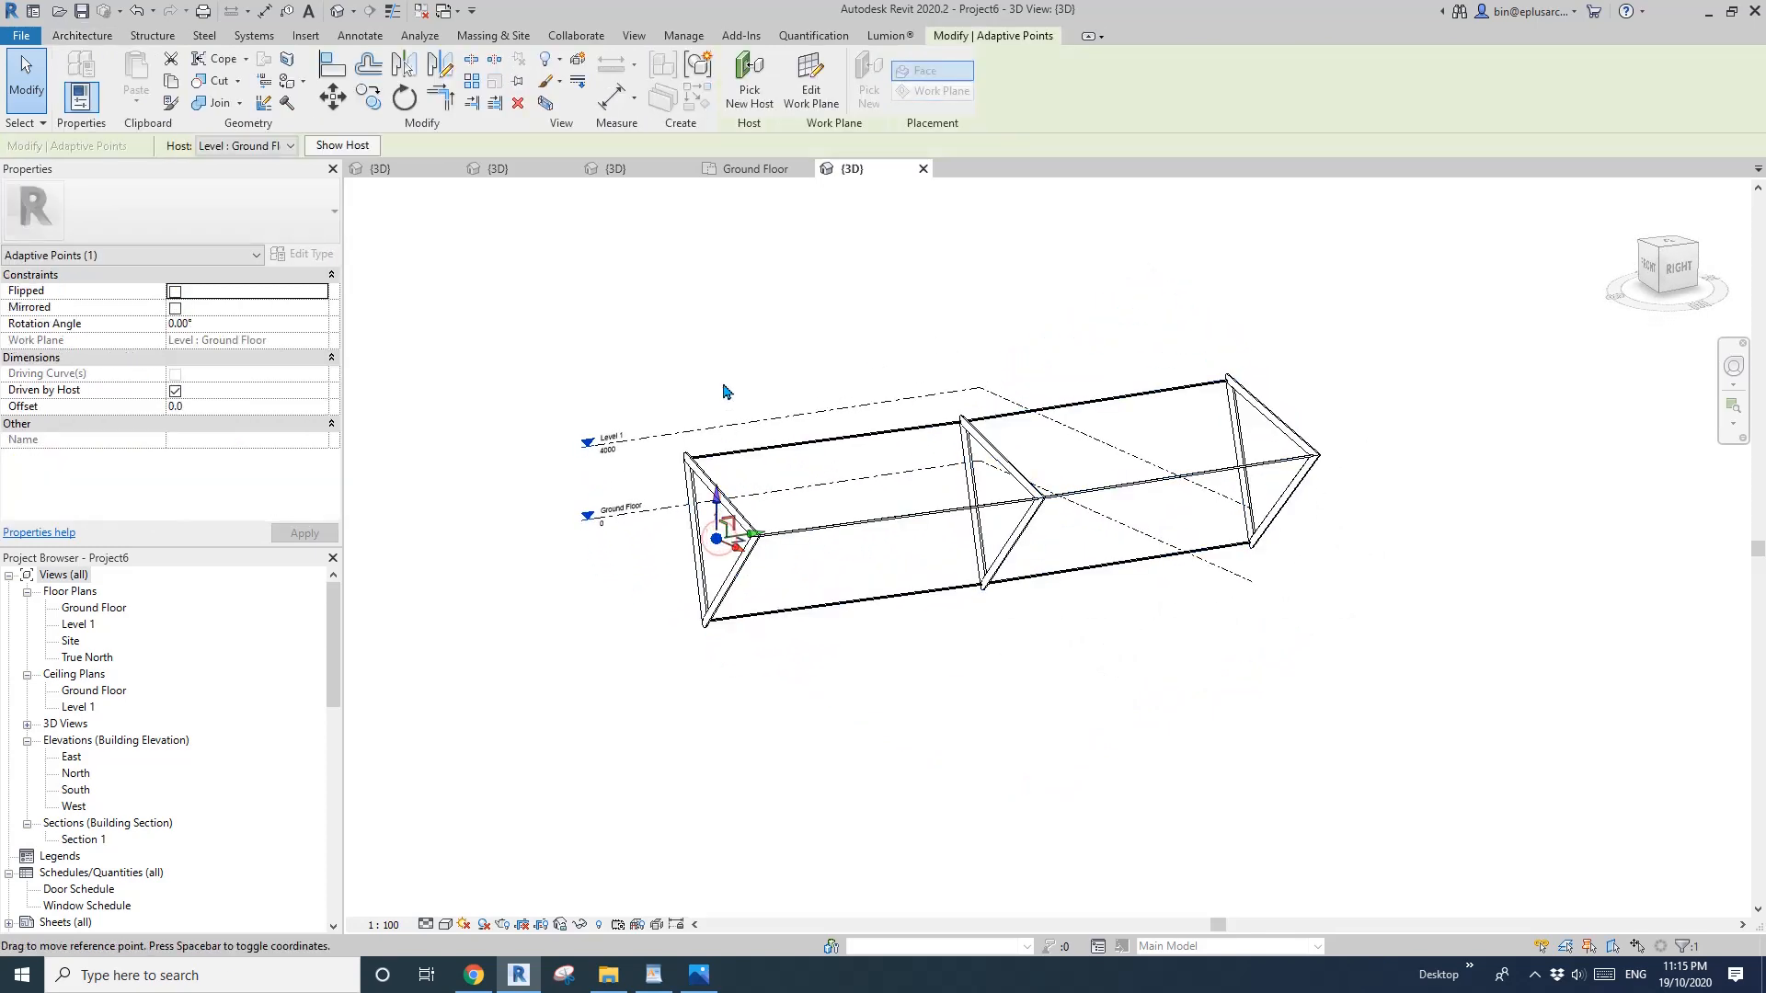
pyautogui.moveTo(1276, 431); pyautogui.dragTo(1277, 434)
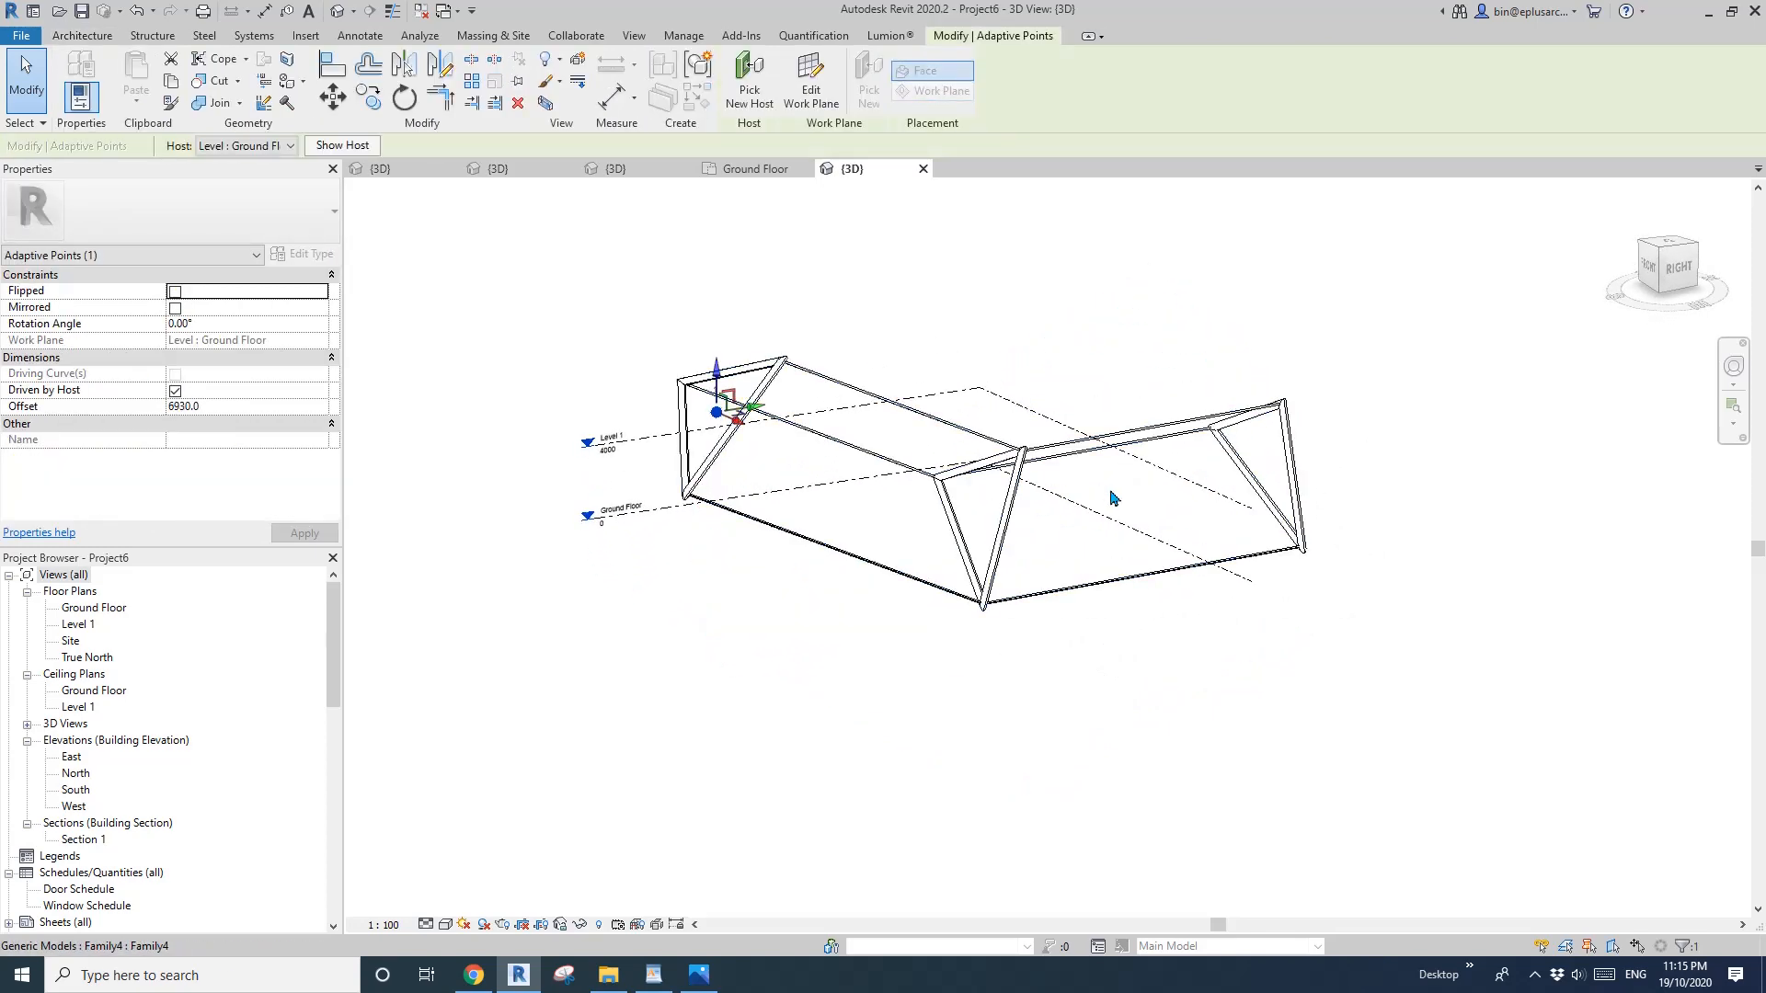
pyautogui.keyDown('shift'); pyautogui.moveTo(1112, 496); pyautogui.dragTo(783, 363, button='middle'); pyautogui.keyUp('shift')
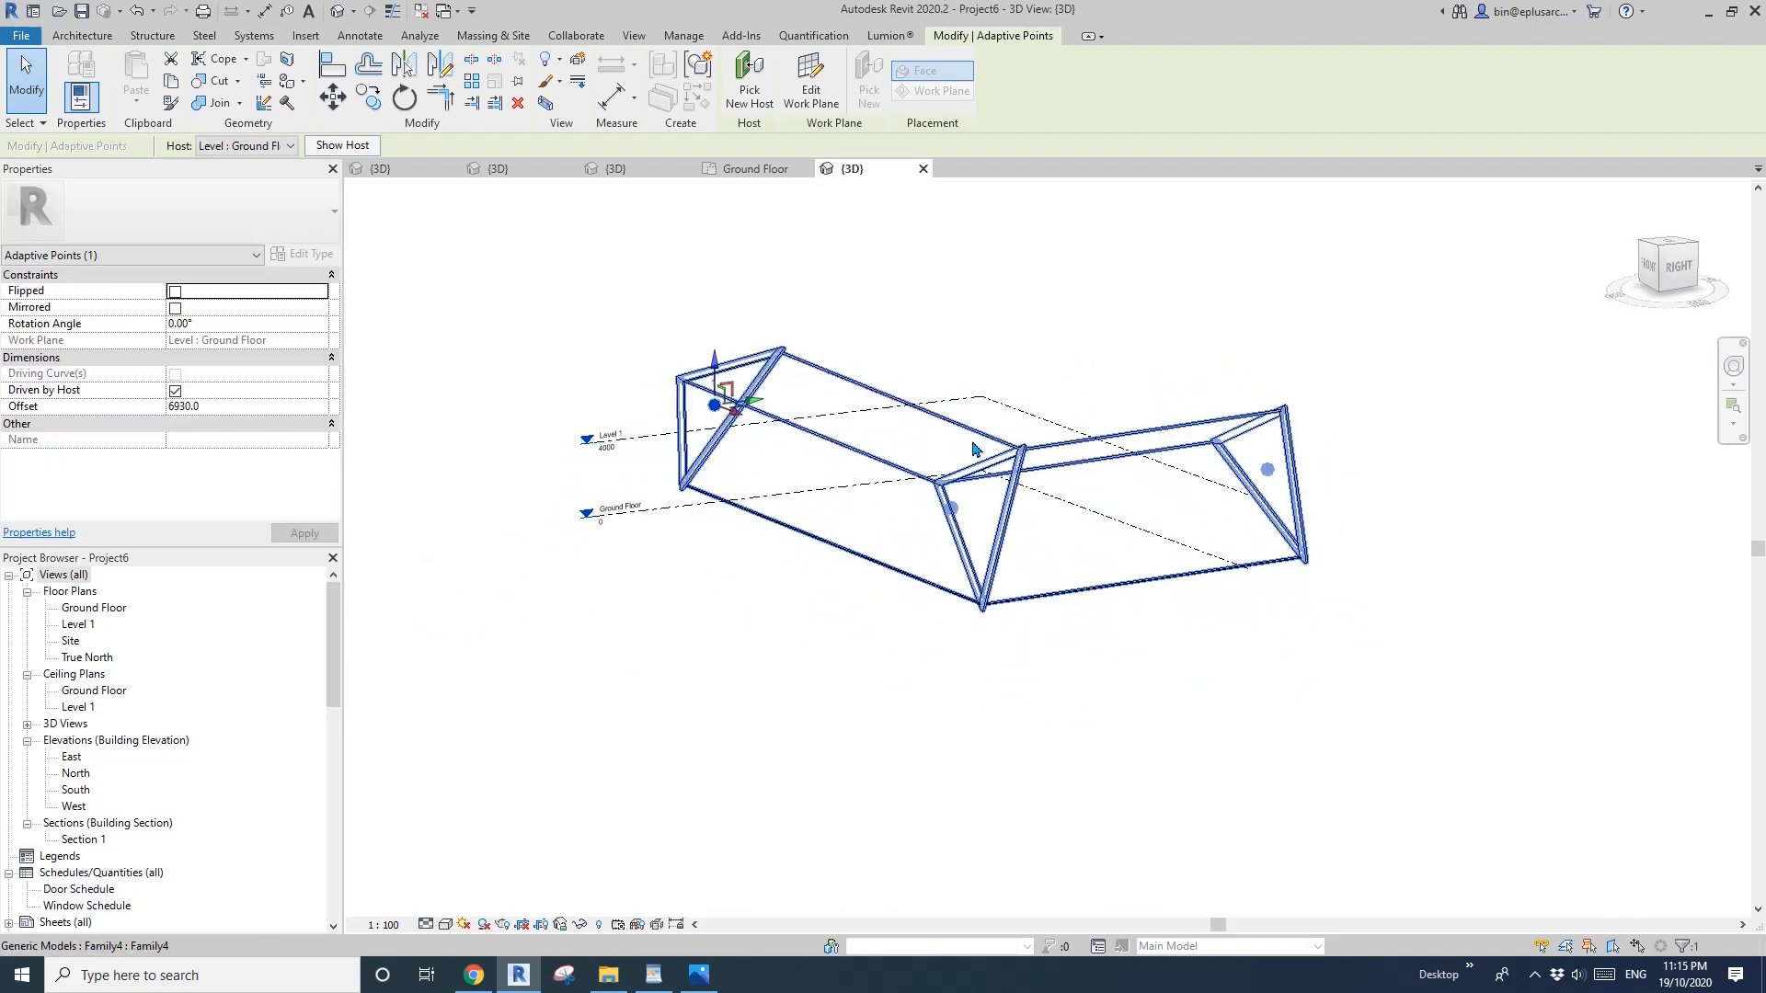
pyautogui.keyDown('shift'); pyautogui.moveTo(784, 362); pyautogui.dragTo(1030, 611, button='middle'); pyautogui.keyUp('shift')
pyautogui.click(938, 462)
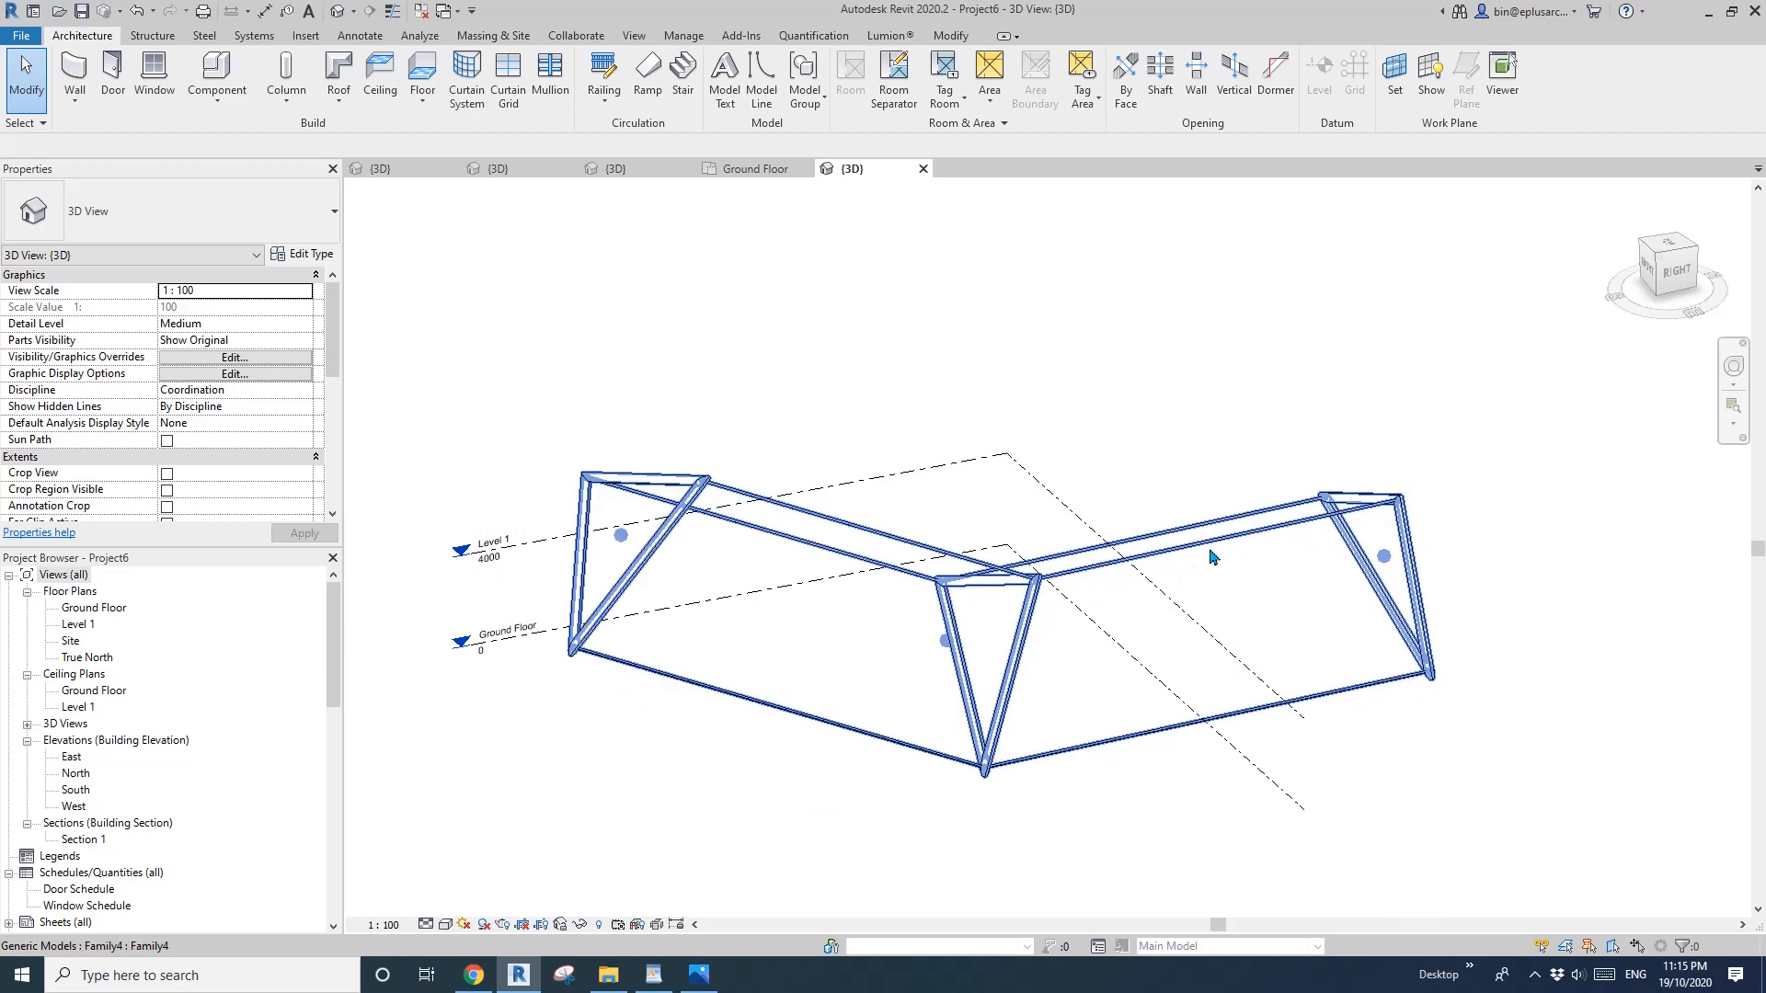
pyautogui.keyDown('shift'); pyautogui.moveTo(927, 565); pyautogui.dragTo(727, 548, button='middle'); pyautogui.keyUp('shift')
pyautogui.click(729, 546)
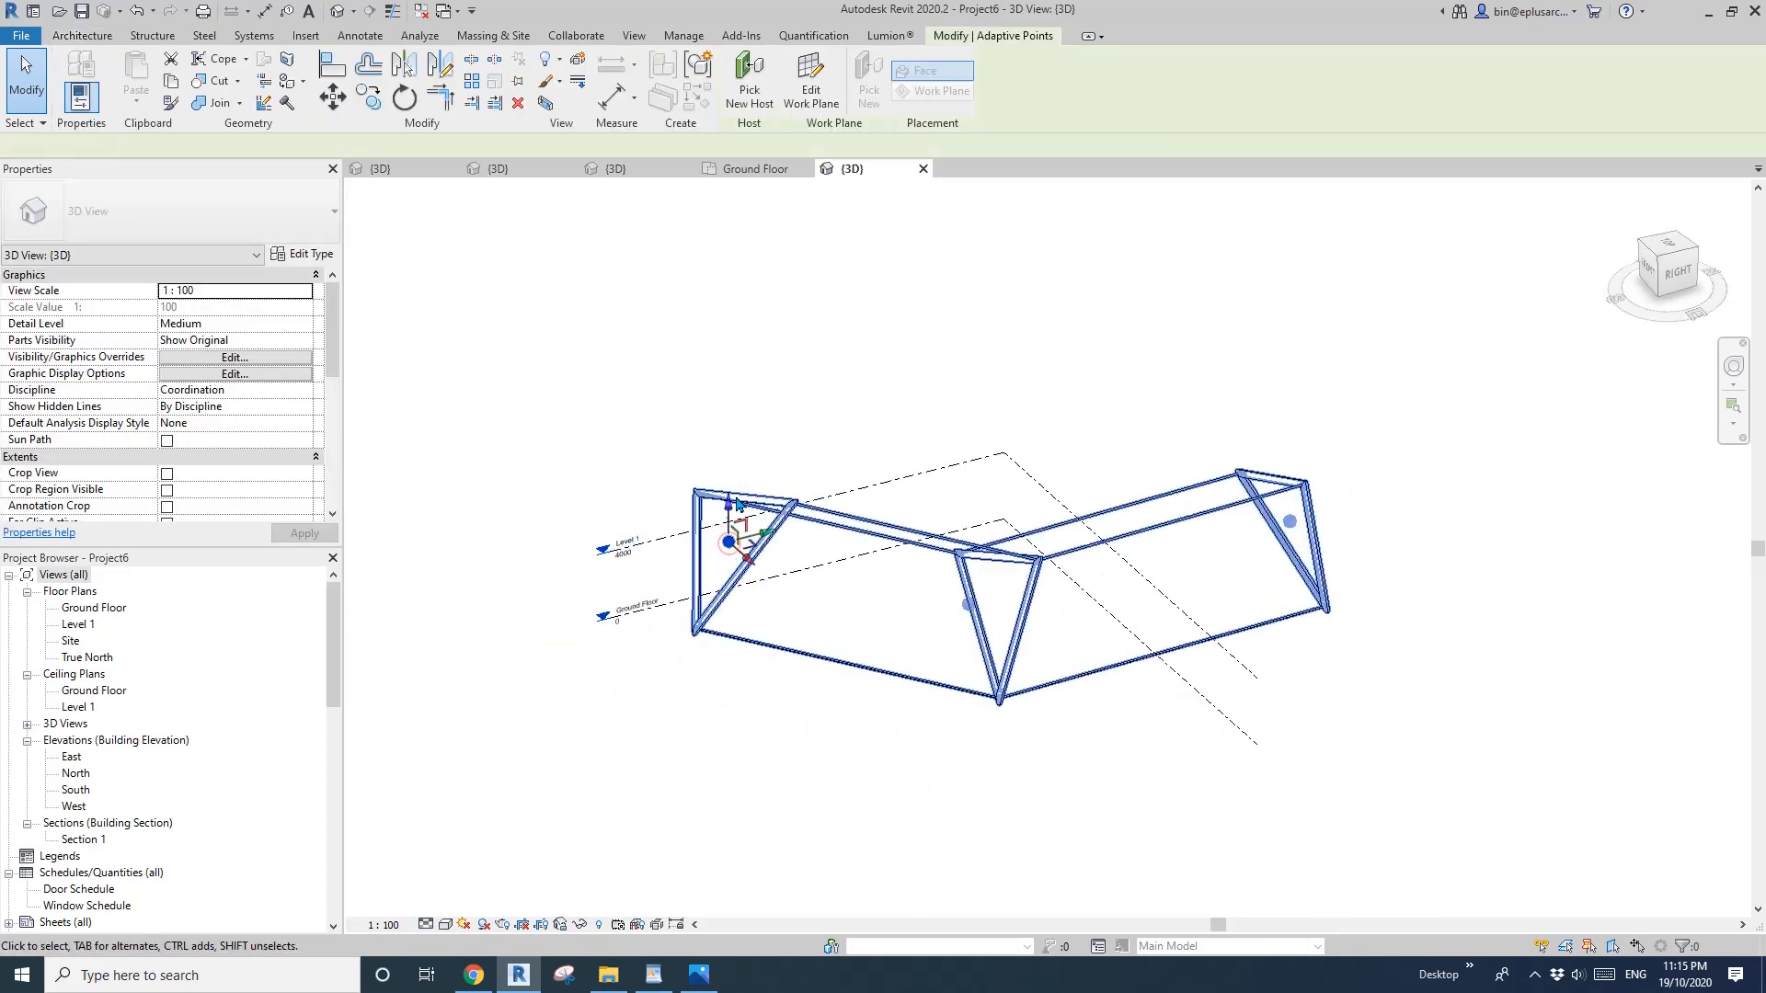
pyautogui.keyDown('shift'); pyautogui.moveTo(926, 602); pyautogui.dragTo(1230, 603, button='middle'); pyautogui.keyUp('shift')
pyautogui.press('Escape')
pyautogui.keyDown('shift'); pyautogui.moveTo(1141, 515); pyautogui.dragTo(1033, 552, button='middle'); pyautogui.keyUp('shift')
# Select the placed truss and set its rotation parameters A1 and A3 to 0°.
pyautogui.click(1108, 552)
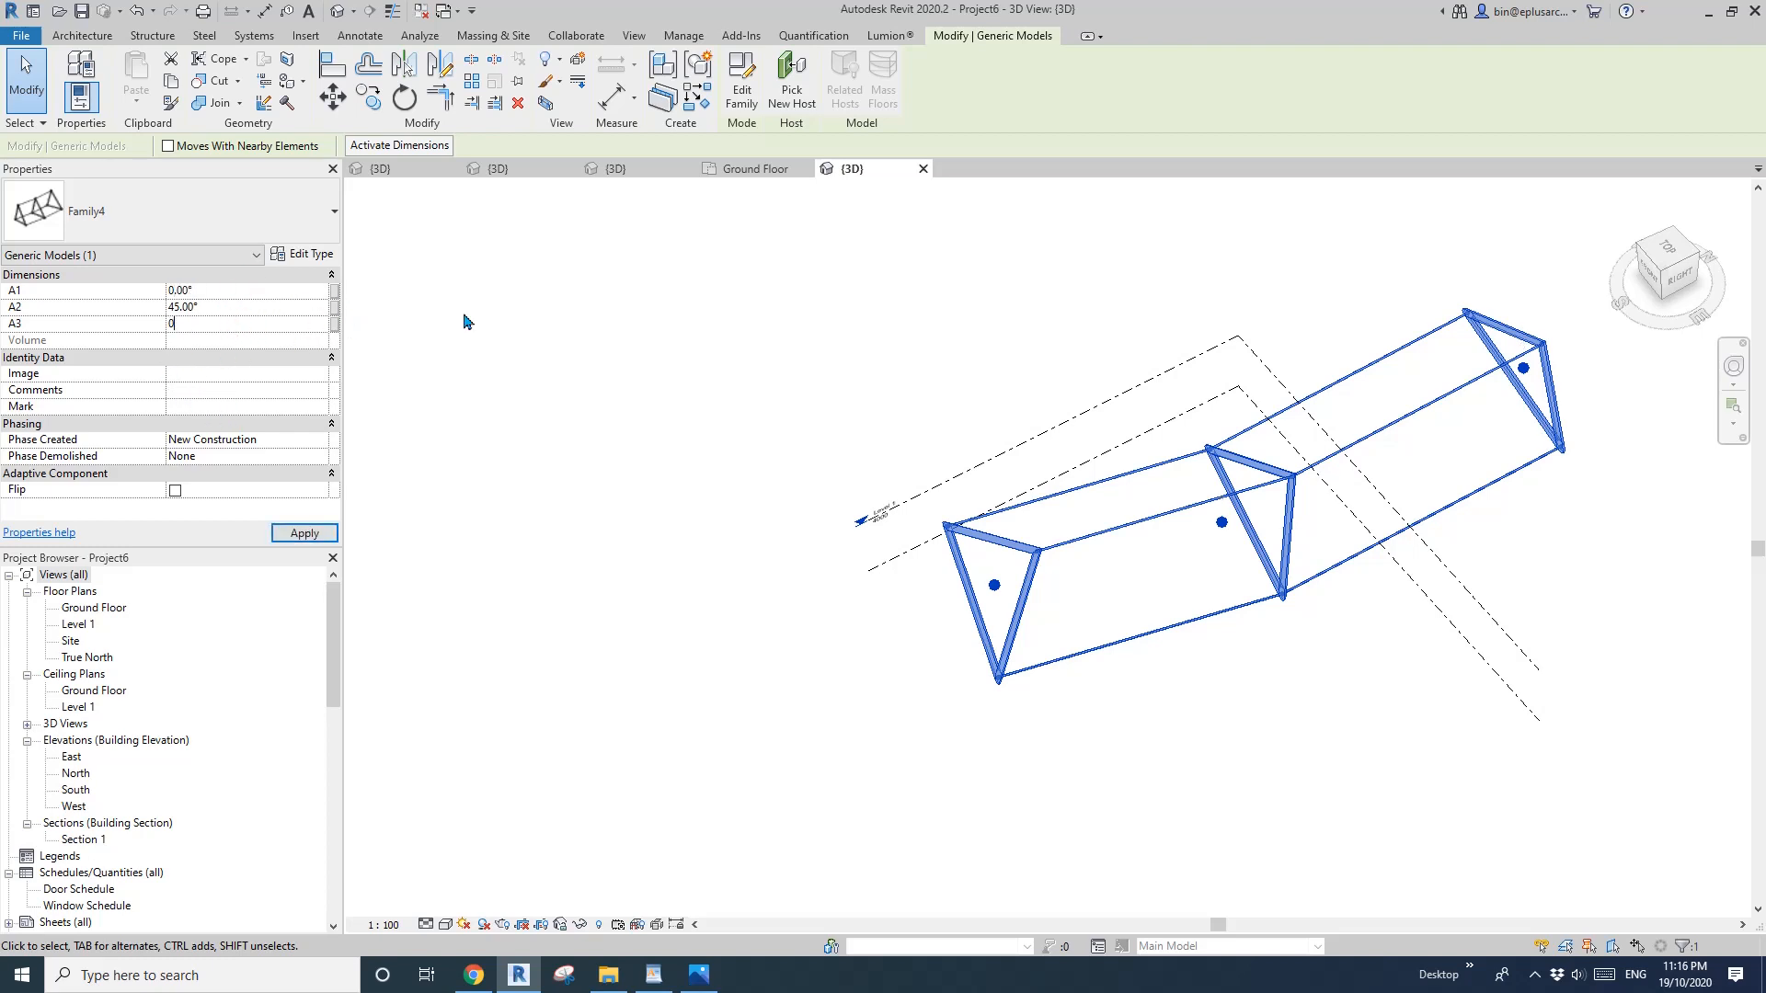
pyautogui.keyDown('shift'); pyautogui.moveTo(563, 308); pyautogui.dragTo(1122, 538, button='middle'); pyautogui.keyUp('shift')
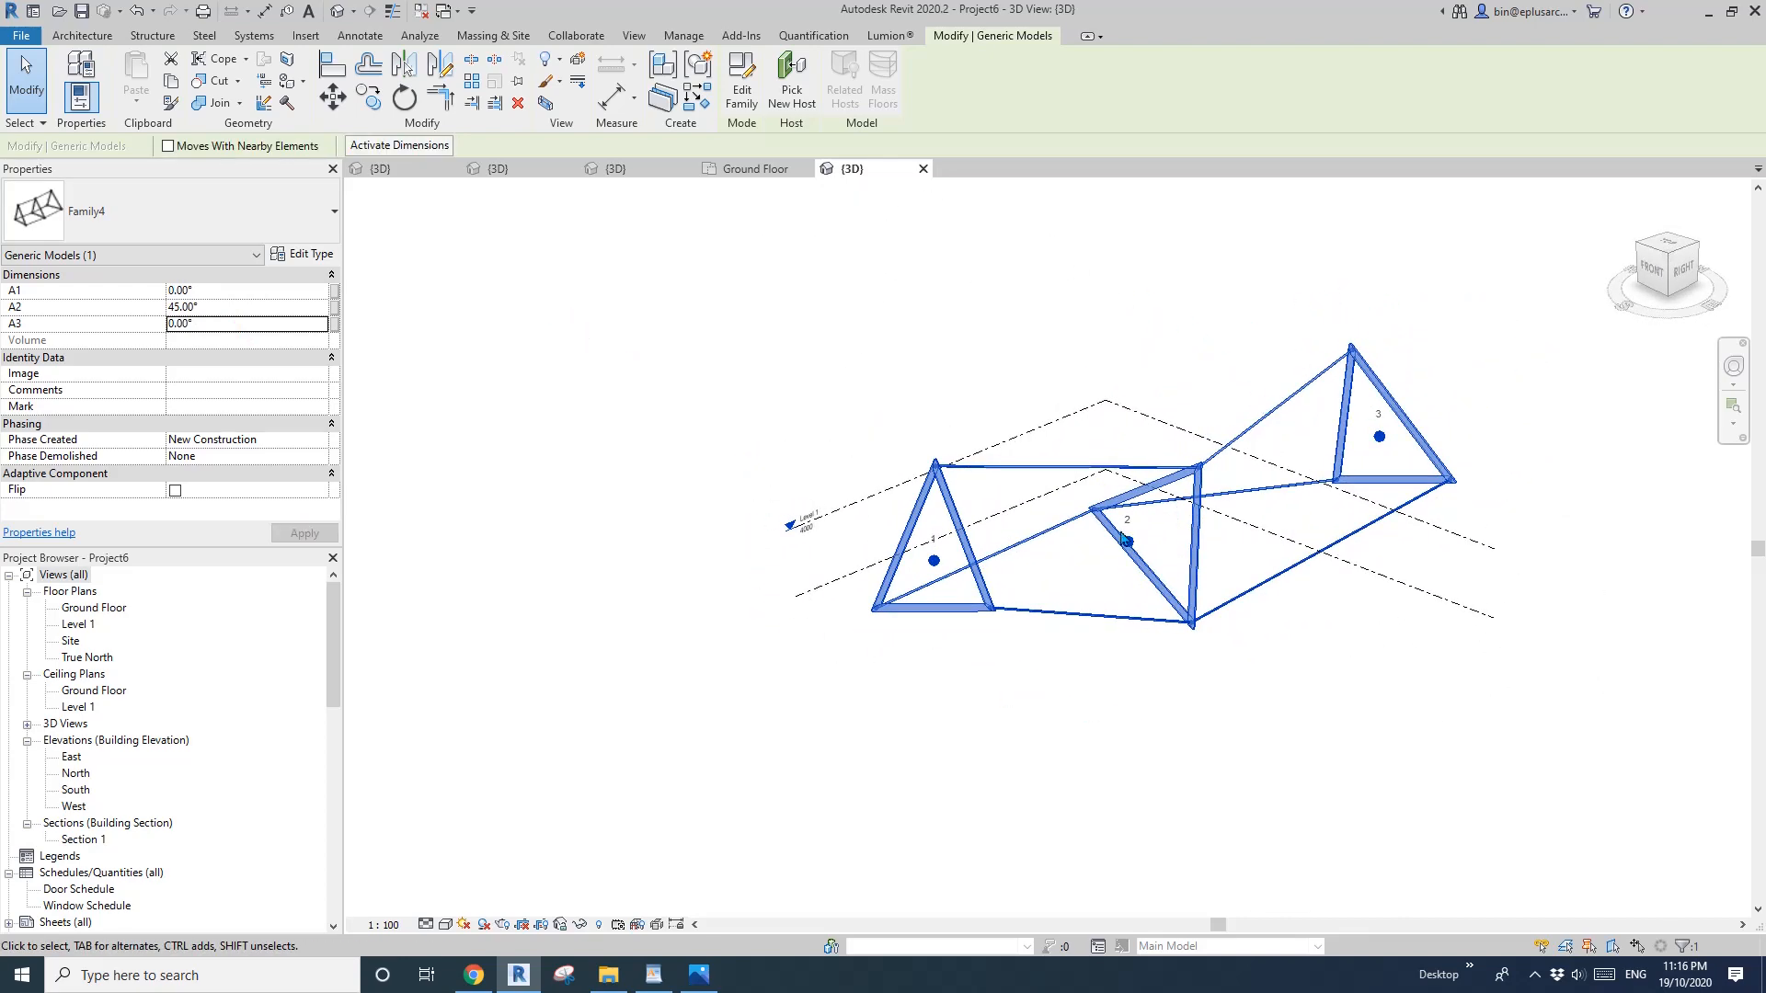
# Raise the placed truss's middle adaptive point to an offset of about 3032 above Ground Floor.
pyautogui.click(1131, 543)
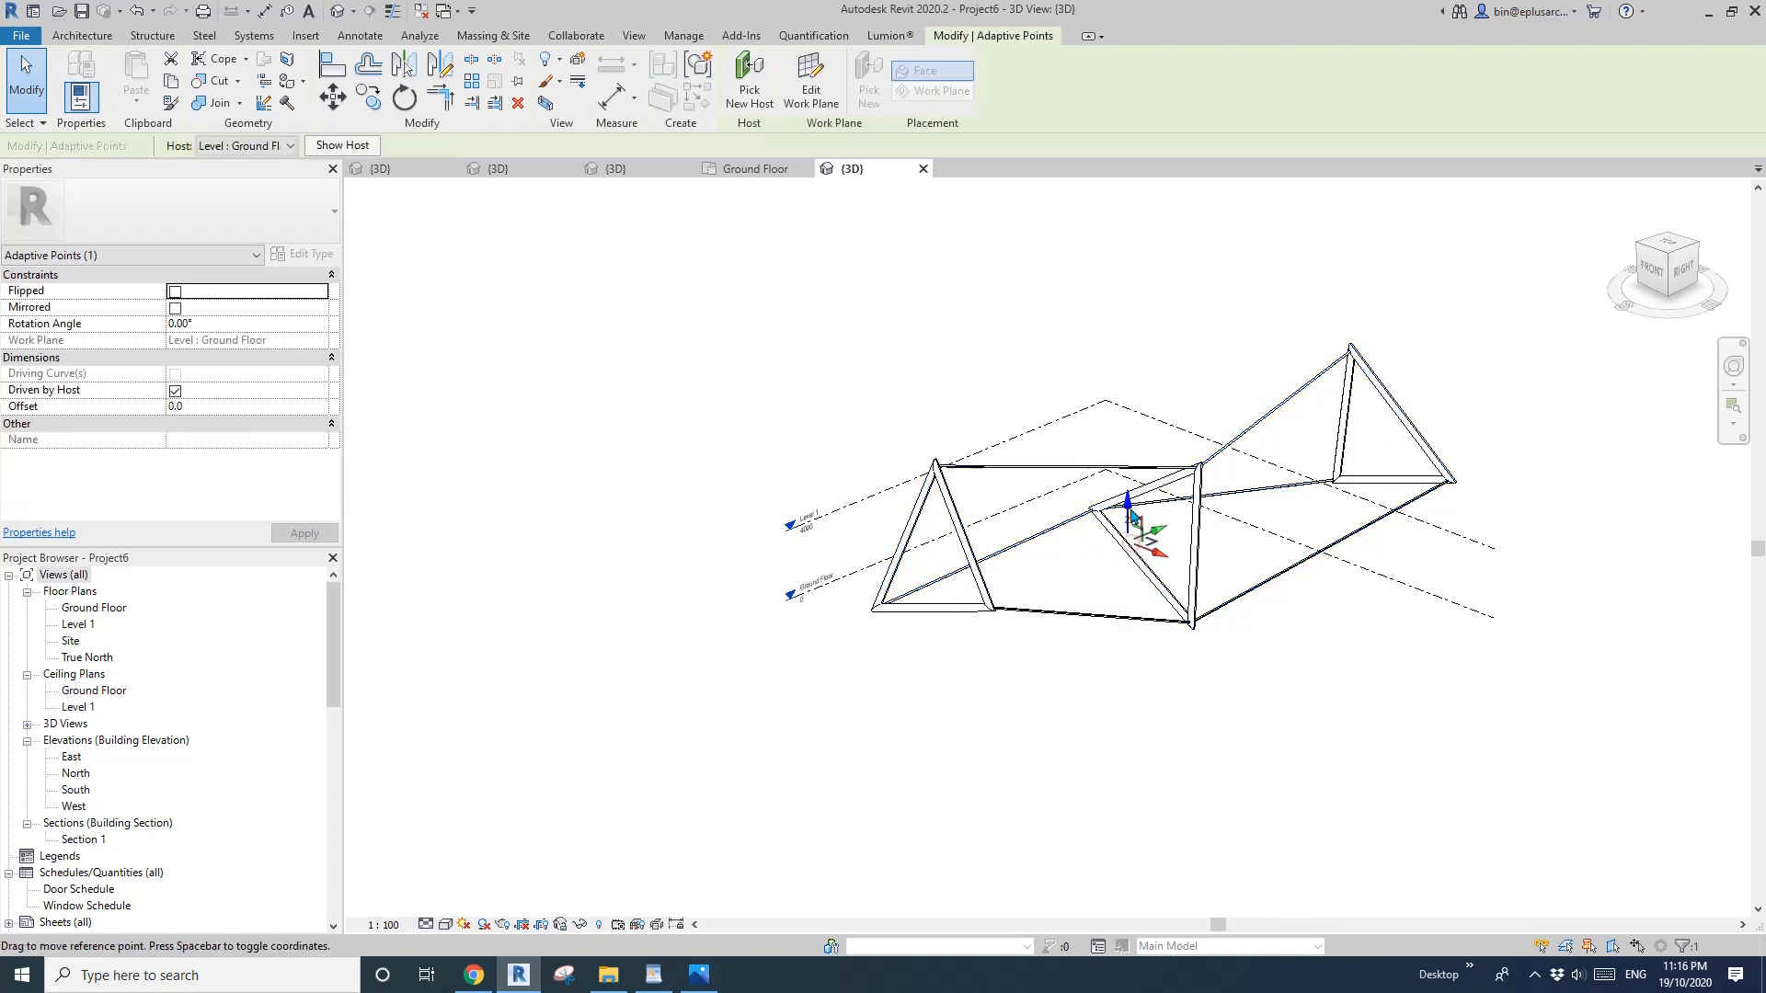
pyautogui.moveTo(1166, 474); pyautogui.dragTo(1147, 423)
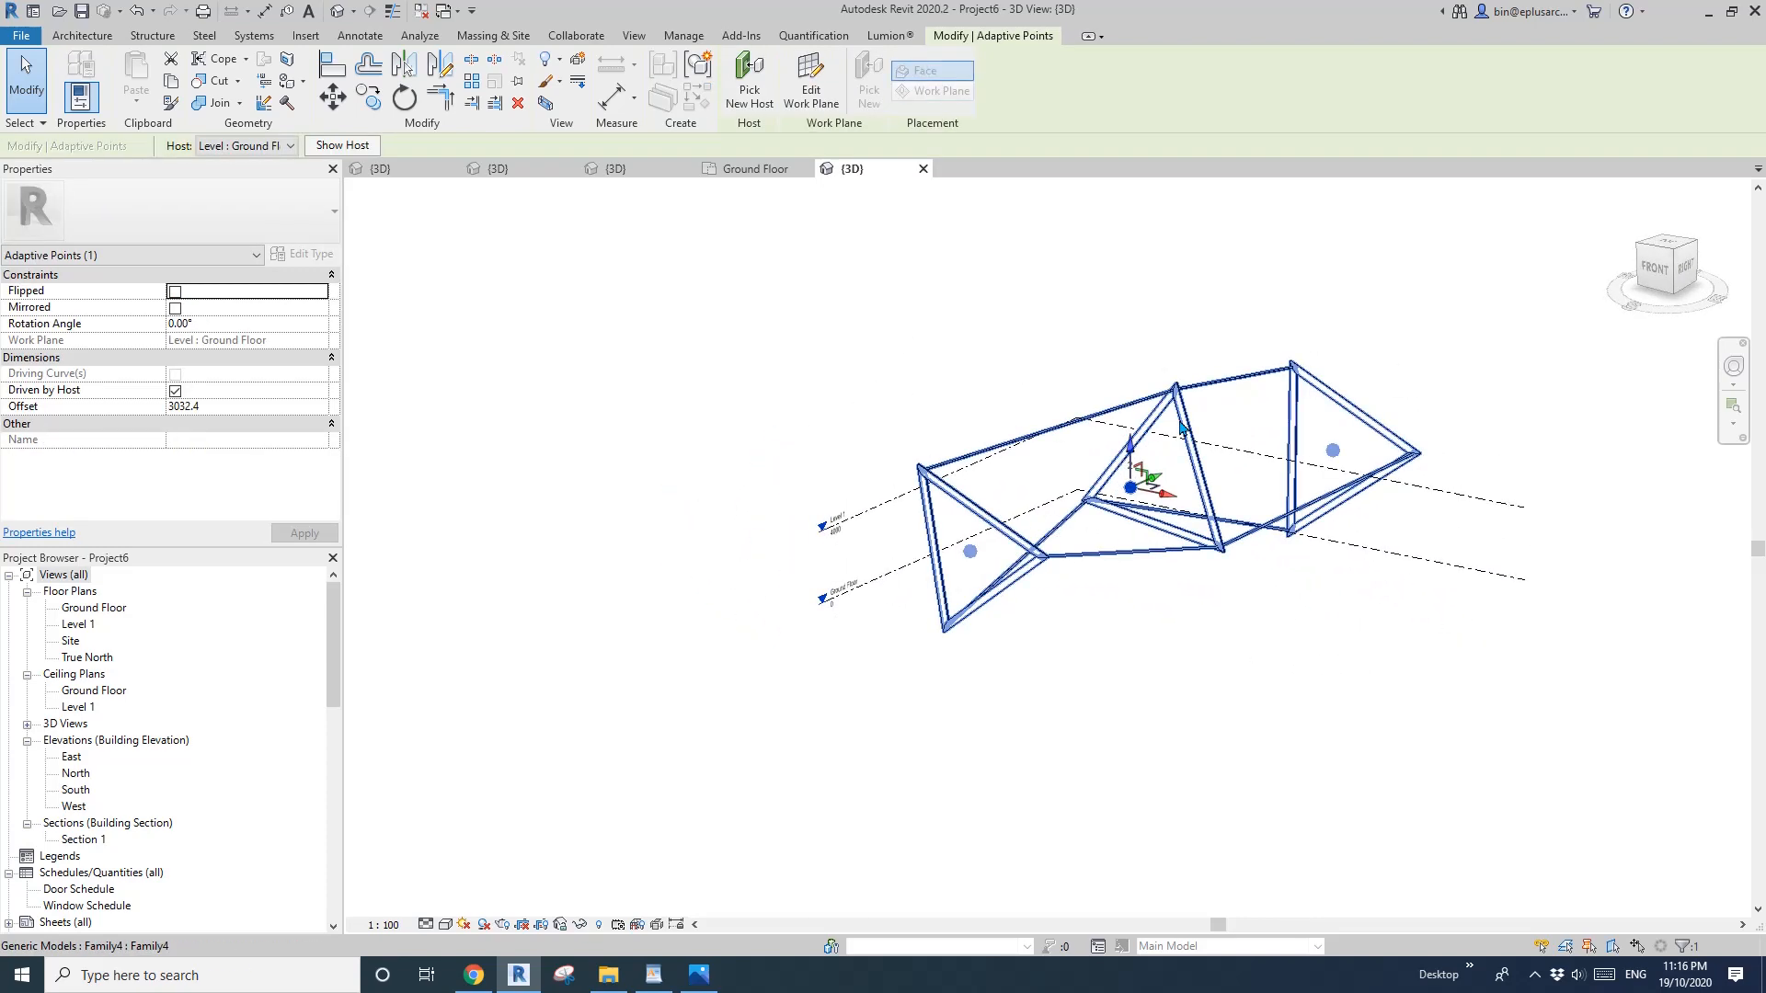
# Select the truss and try its middle frame rotation A2 at 90° and at 180°, inspecting the rods each time.
pyautogui.click(1113, 405)
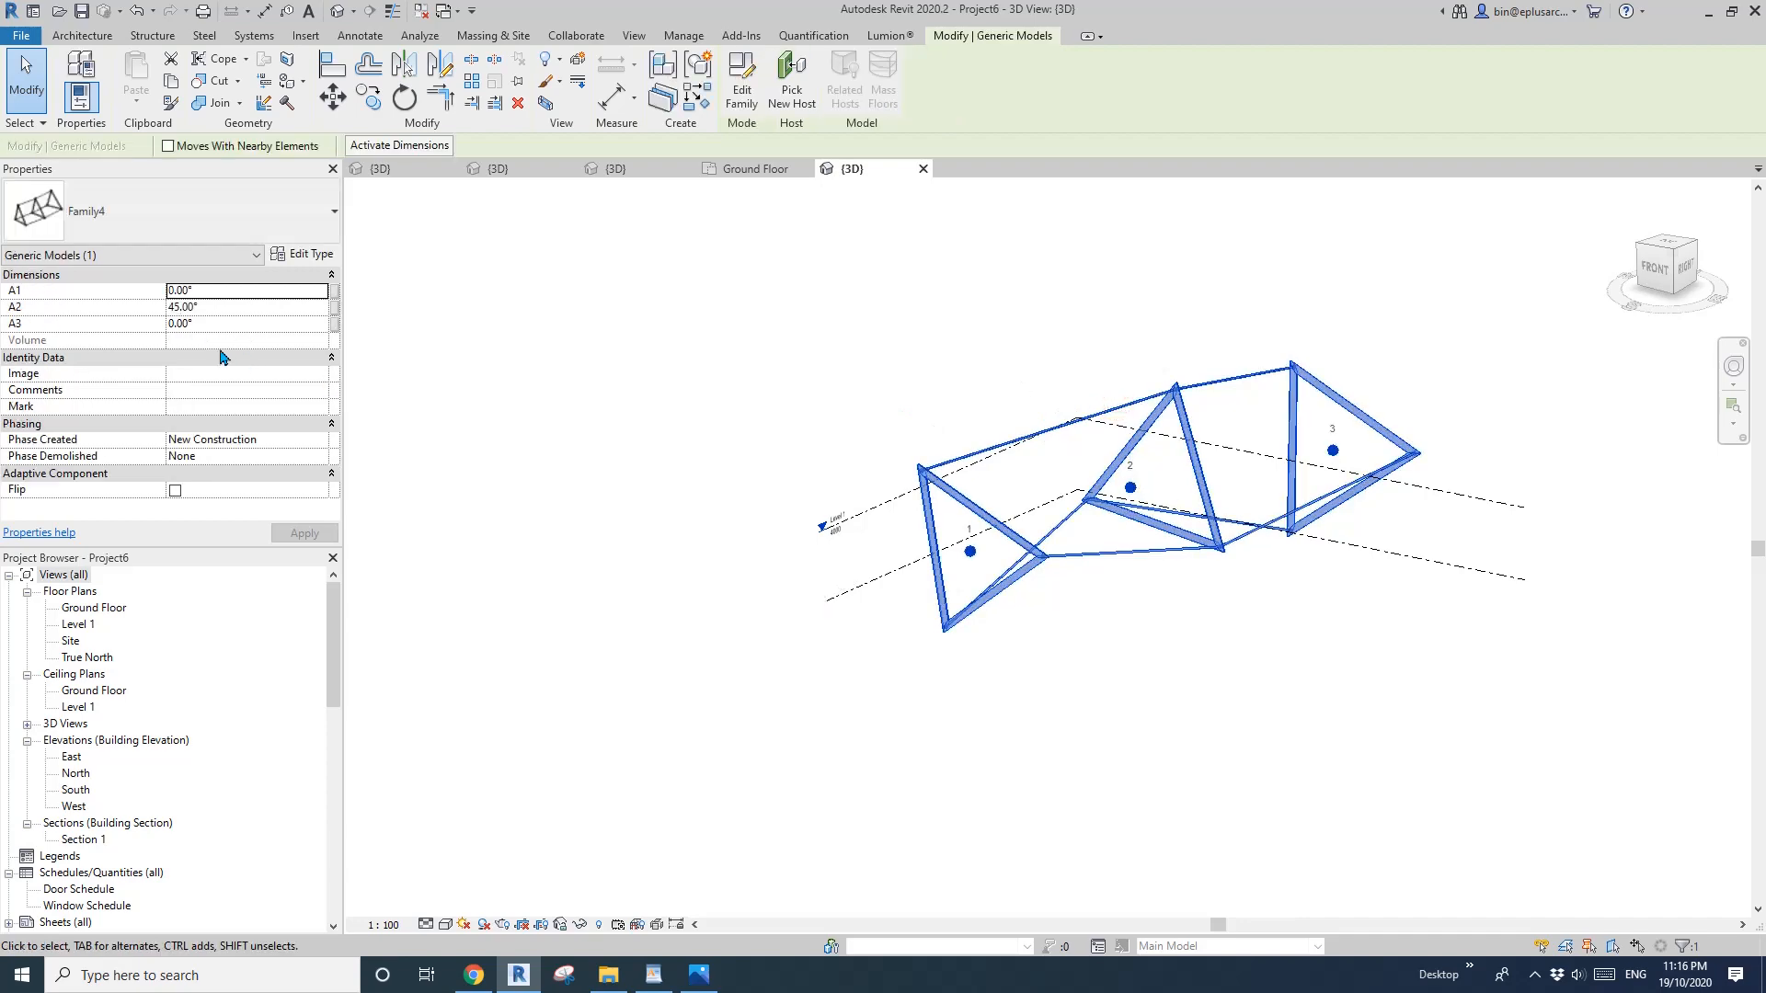
pyautogui.press('Return')
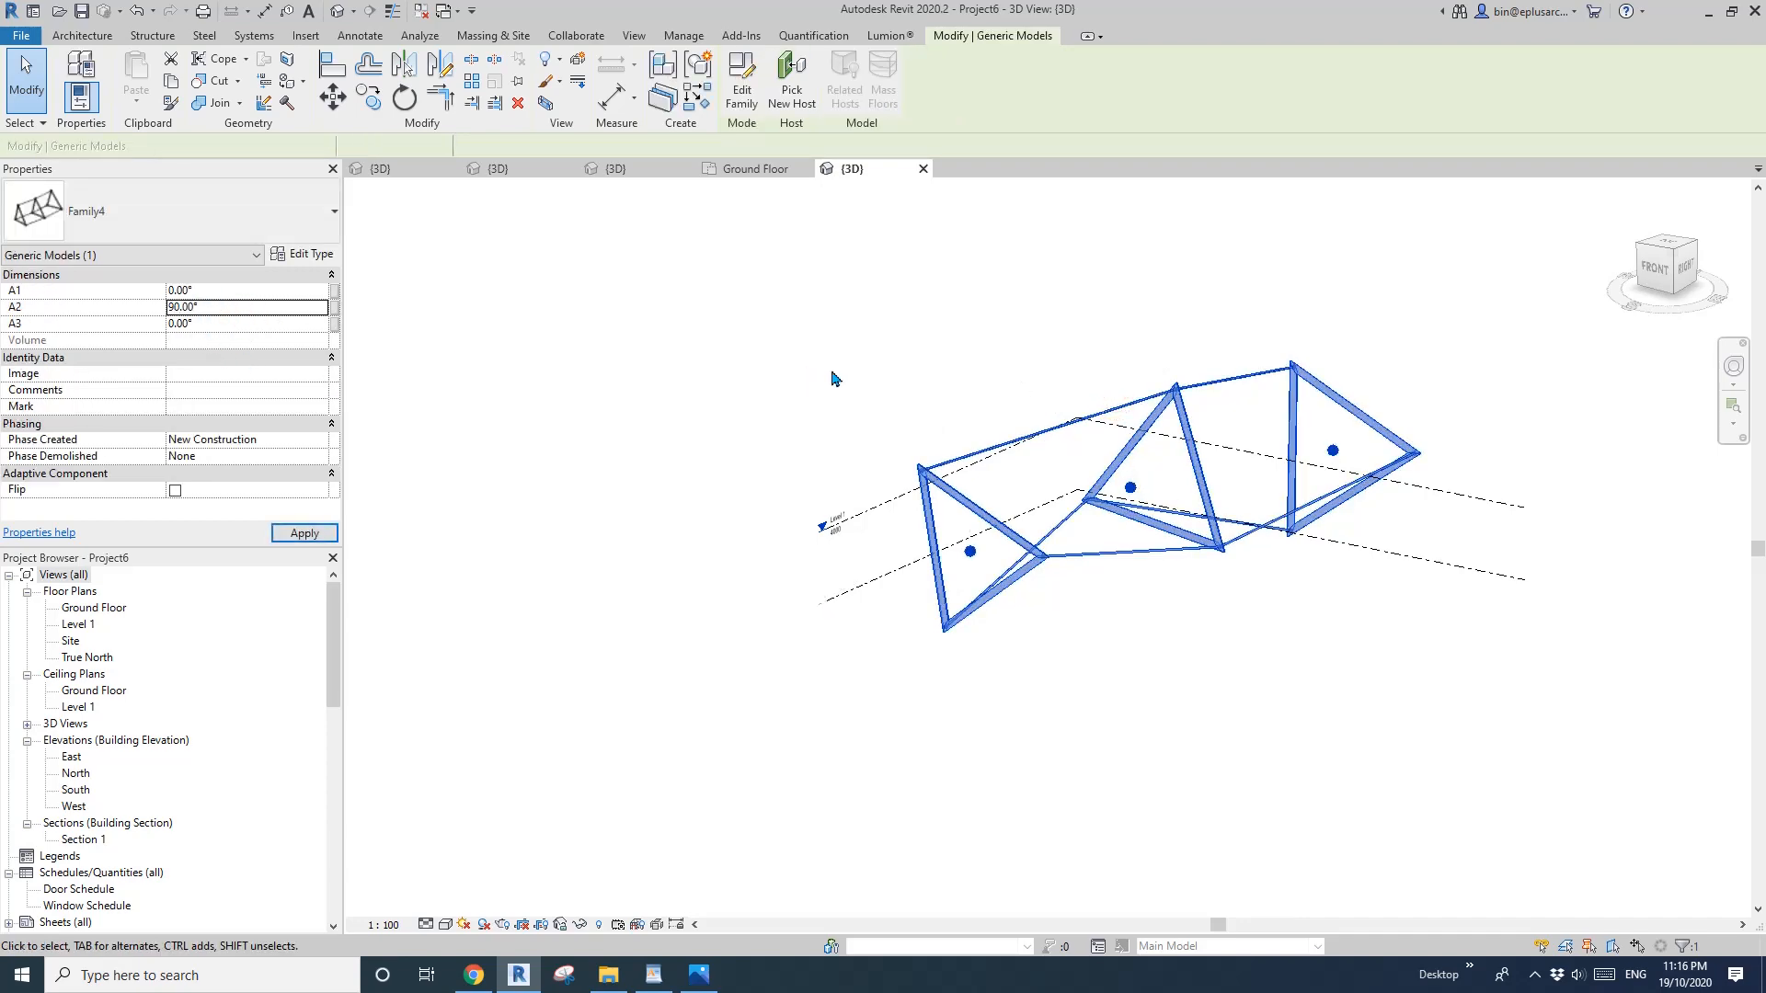
pyautogui.keyDown('shift'); pyautogui.moveTo(840, 386); pyautogui.dragTo(772, 479, button='middle'); pyautogui.keyUp('shift')
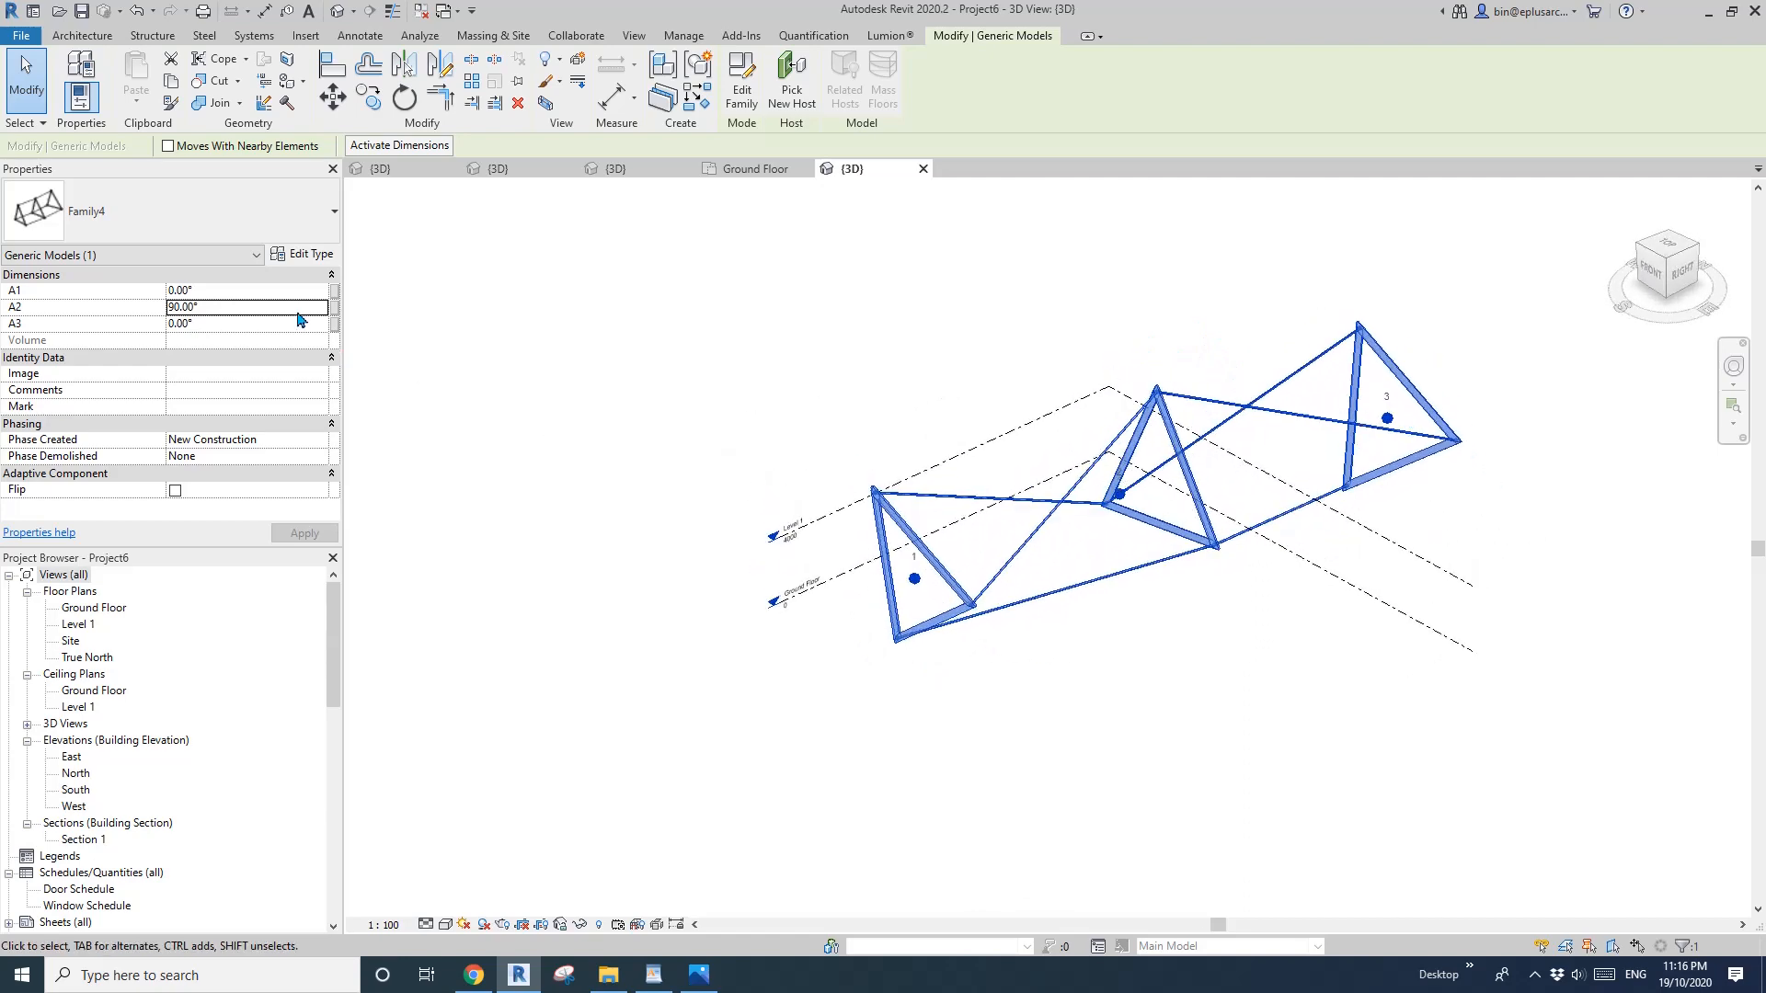
pyautogui.scroll(1, 1006, 470)
pyautogui.moveTo(673, 437); pyautogui.dragTo(651, 445, button='middle')
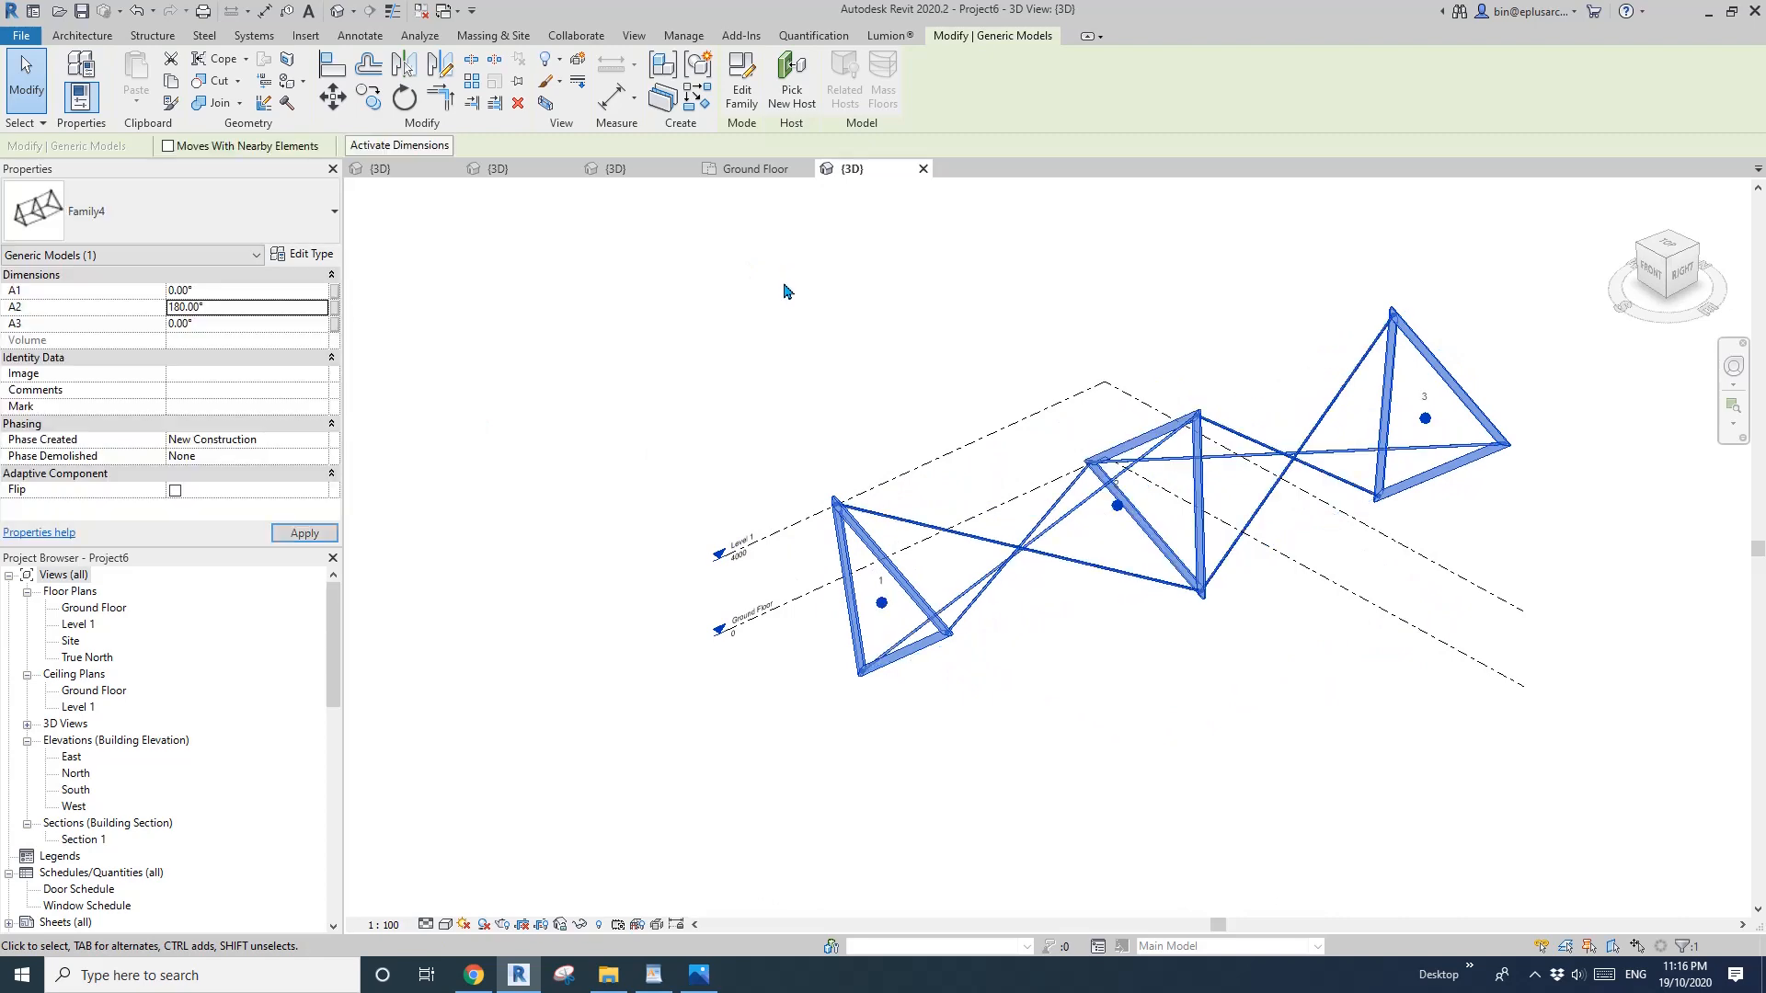
pyautogui.keyDown('shift'); pyautogui.moveTo(980, 391); pyautogui.dragTo(340, 347, button='middle'); pyautogui.keyUp('shift')
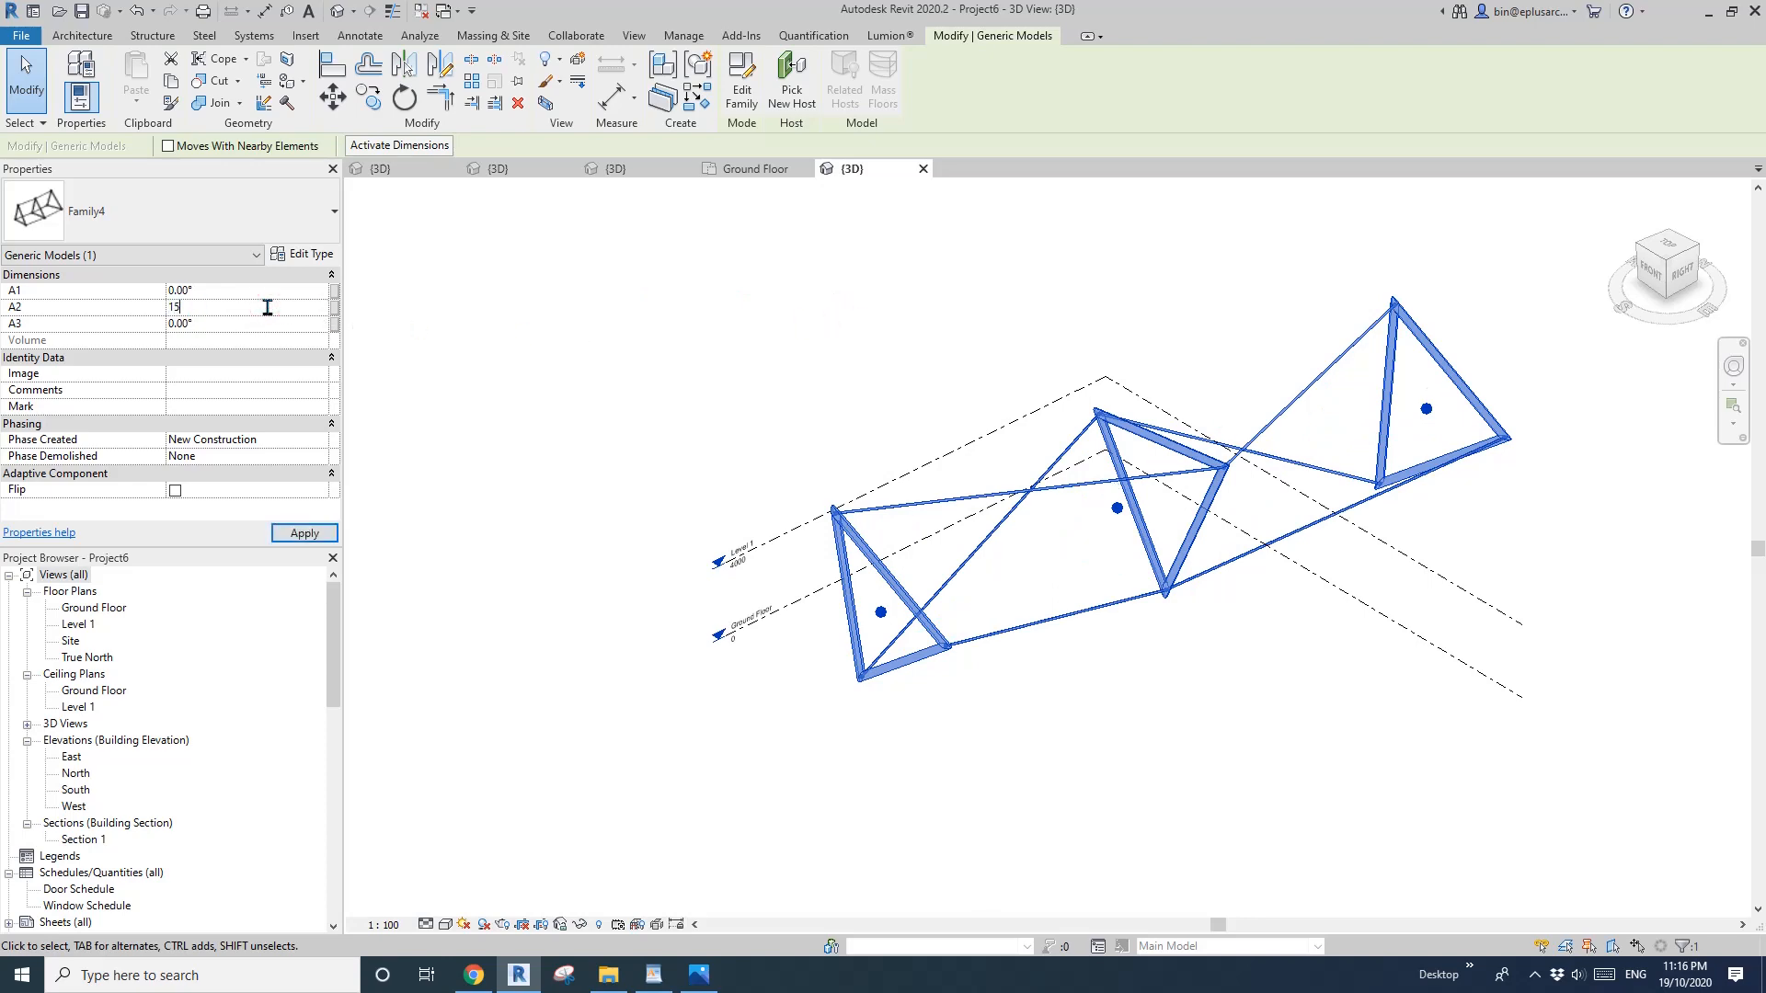
# Set the truss's rotation parameter A2 to 150°, inspect the twisted frames and rods from several angles, and deselect the truss.
pyautogui.press('Return')
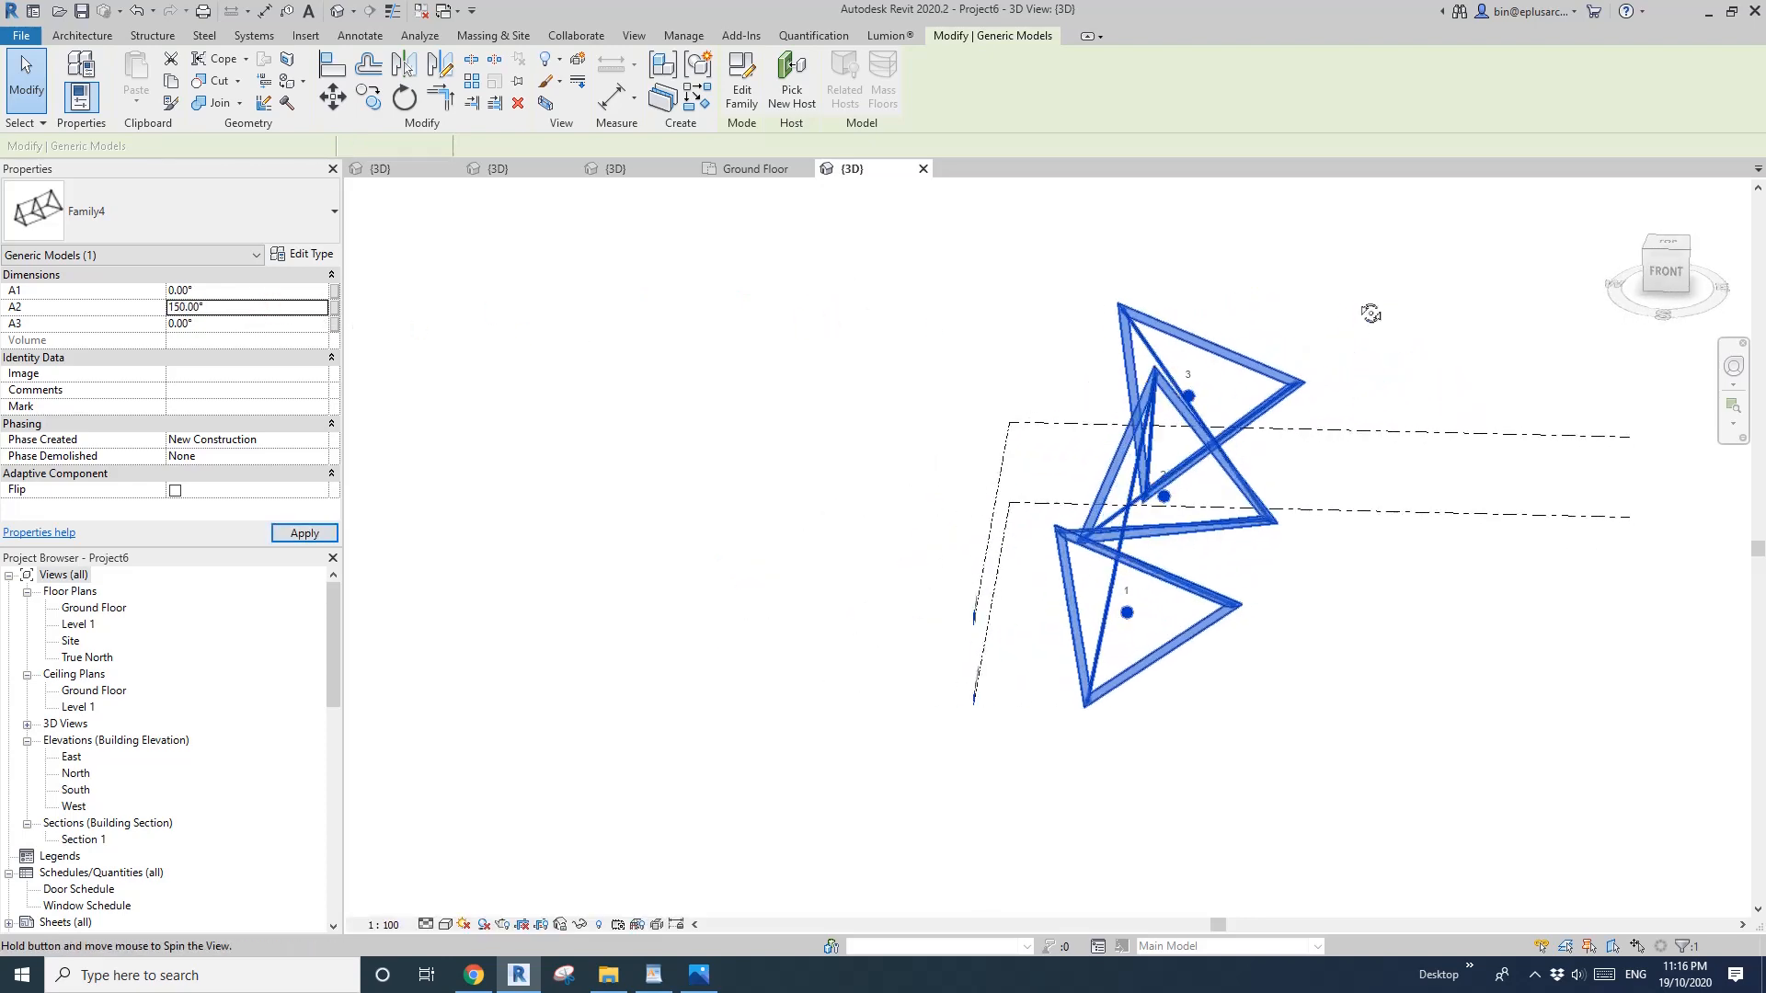
pyautogui.keyDown('shift'); pyautogui.moveTo(1291, 167); pyautogui.dragTo(1013, 382, button='middle'); pyautogui.keyUp('shift')
pyautogui.click(1013, 383)
pyautogui.scroll(-1, 1017, 427)
pyautogui.scroll(1, 1170, 546)
pyautogui.moveTo(1130, 483)
pyautogui.keyDown('shift'); pyautogui.mouseDown(button='middle')
pyautogui.moveTo(1246, 508)
pyautogui.moveTo(1224, 539)
pyautogui.moveTo(1145, 538)
pyautogui.moveTo(1110, 509)
pyautogui.moveTo(1321, 442)
pyautogui.moveTo(1344, 469)
pyautogui.moveTo(1321, 506)
pyautogui.moveTo(1289, 509)
pyautogui.moveTo(1282, 560)
pyautogui.moveTo(1254, 557)
pyautogui.moveTo(1239, 585)
pyautogui.moveTo(1233, 406)
pyautogui.moveTo(1254, 543)
pyautogui.moveTo(1135, 619)
pyautogui.mouseUp(button='middle'); pyautogui.keyUp('shift')
pyautogui.click(1110, 509)
pyautogui.click(1246, 576)
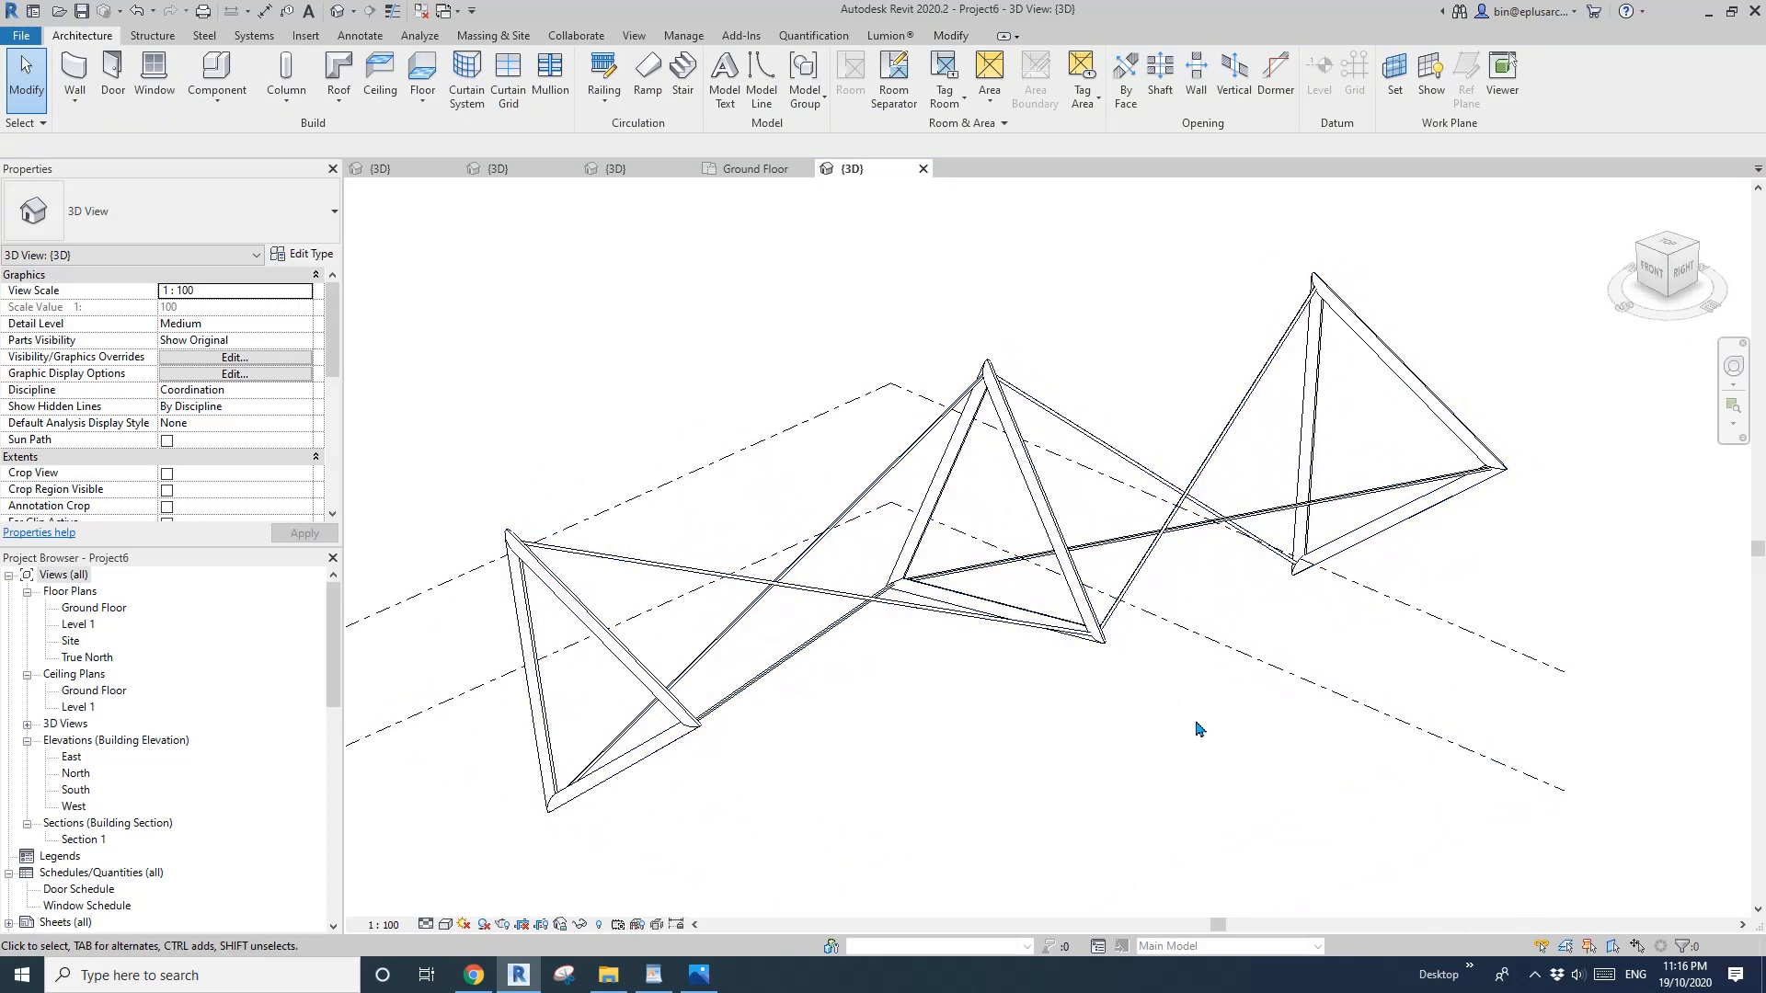